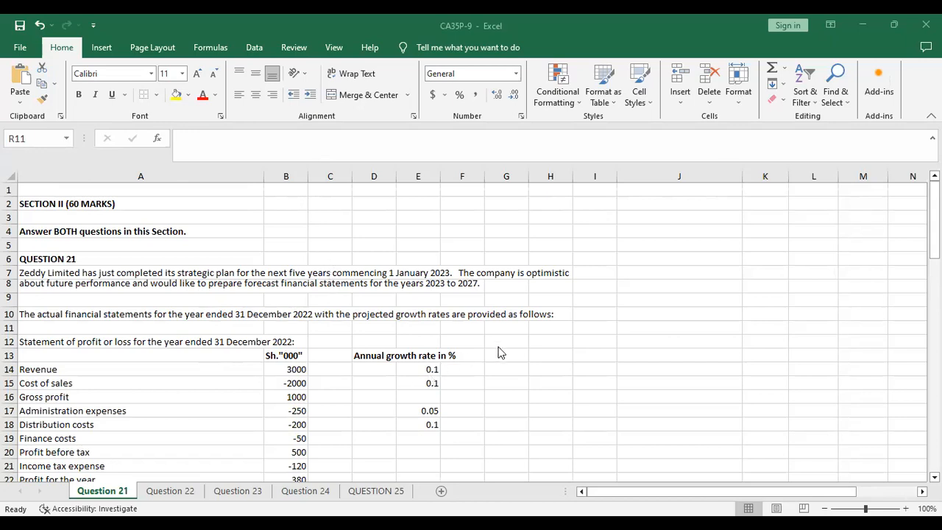
Step: Look through the contents of the Question 21, Question 22 and Question 23 sheets
scroll(597, 370, "down", 11)
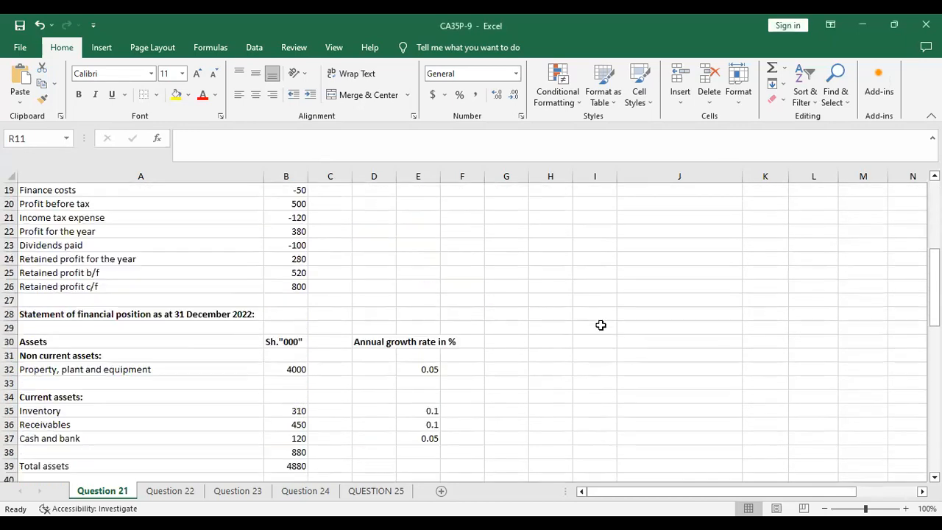
scroll(600, 328, "down", 9)
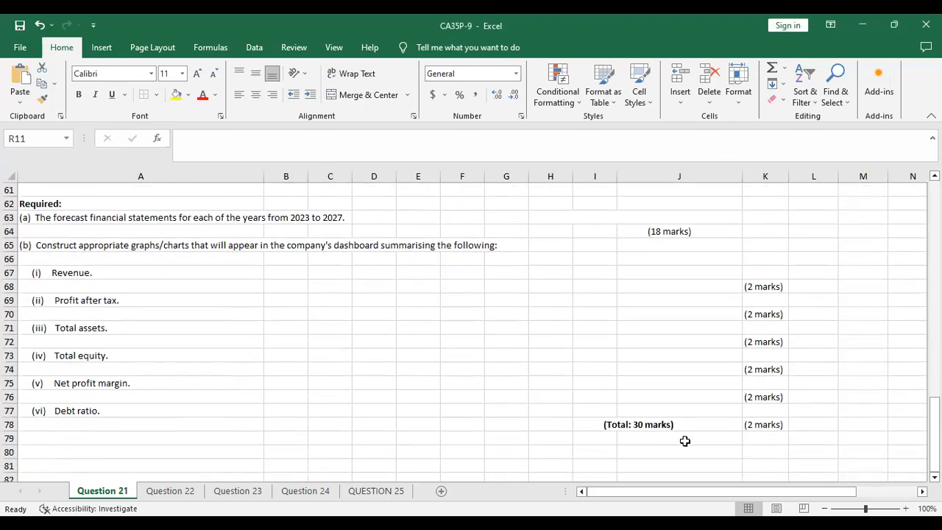
left_click(169, 491)
scroll(361, 422, "down", 6)
scroll(495, 415, "up", 8)
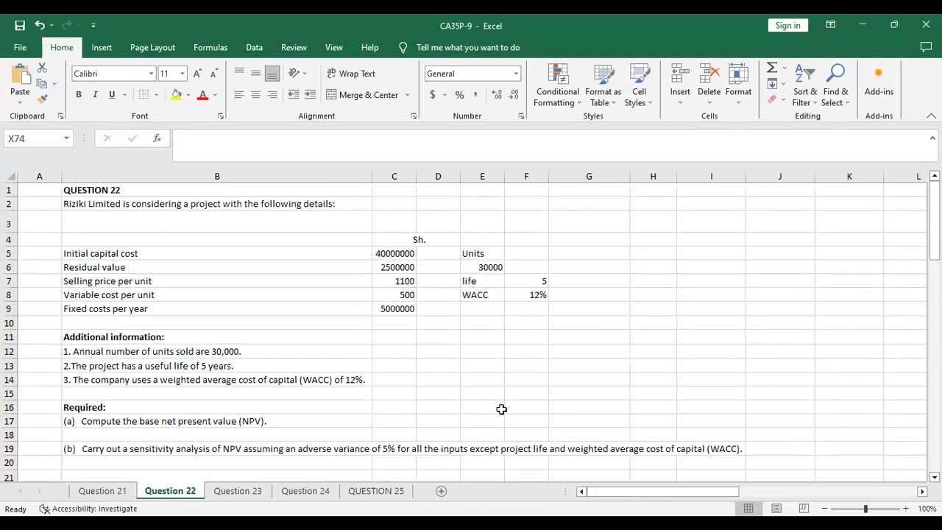
scroll(493, 389, "down", 10)
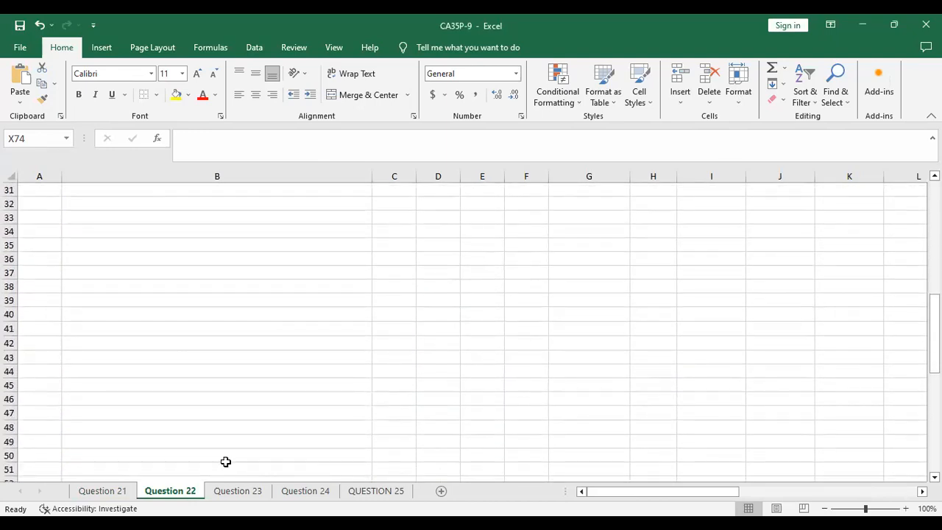
left_click(231, 491)
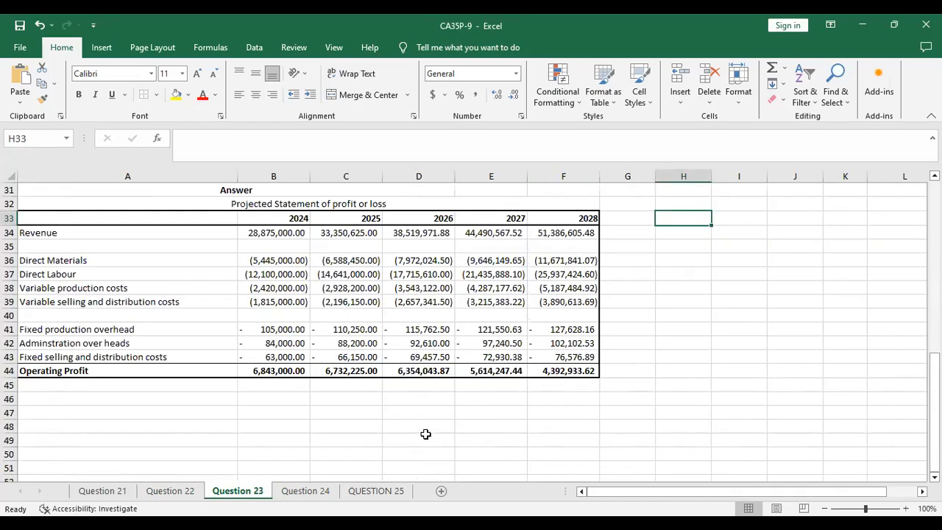
scroll(368, 440, "up", 4)
Step: Read Question 21 in full: the 2022 statements, growth rates, additional information and the required forecasts and charts
left_click(100, 491)
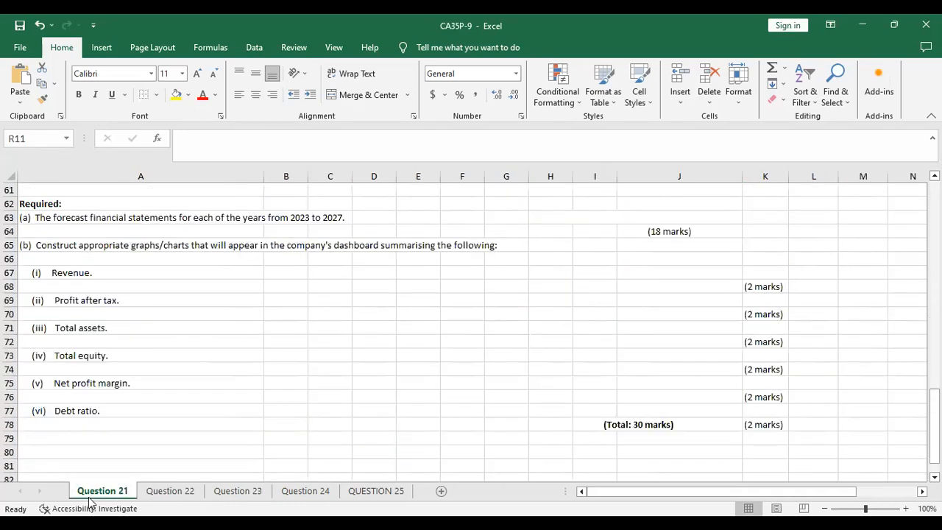
scroll(181, 386, "up", 6)
scroll(180, 388, "up", 14)
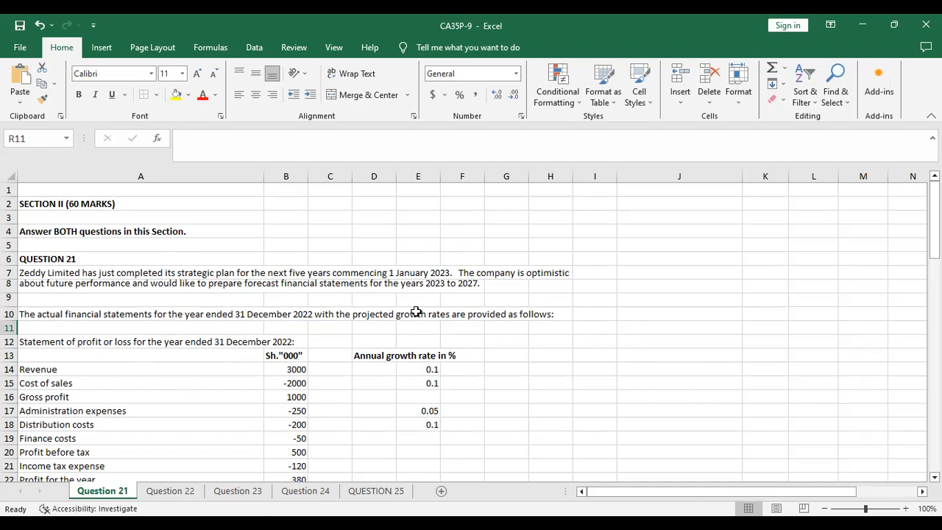
scroll(415, 312, "down", 1)
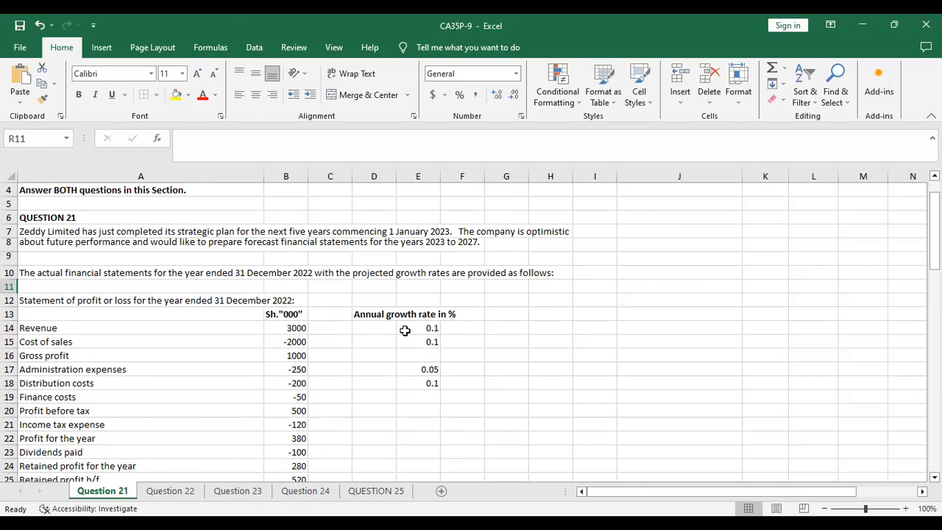
scroll(407, 341, "down", 3)
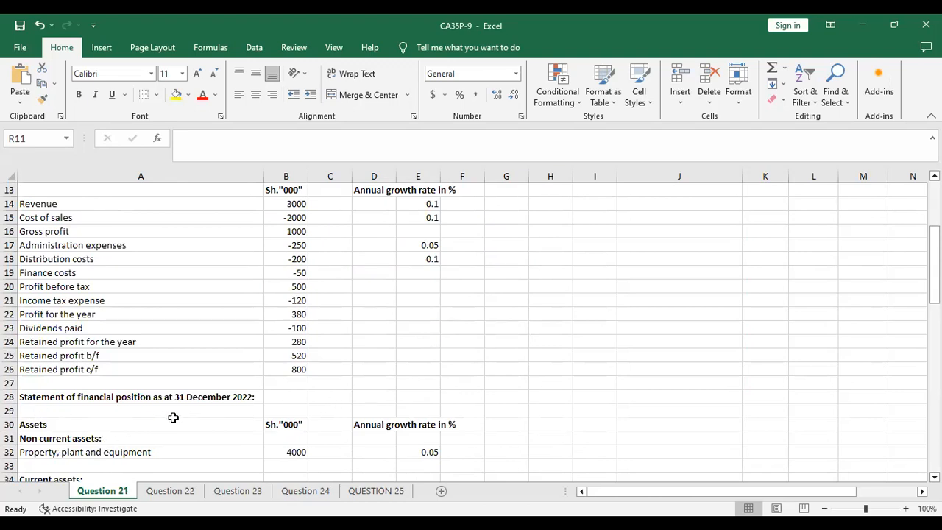
scroll(177, 416, "down", 6)
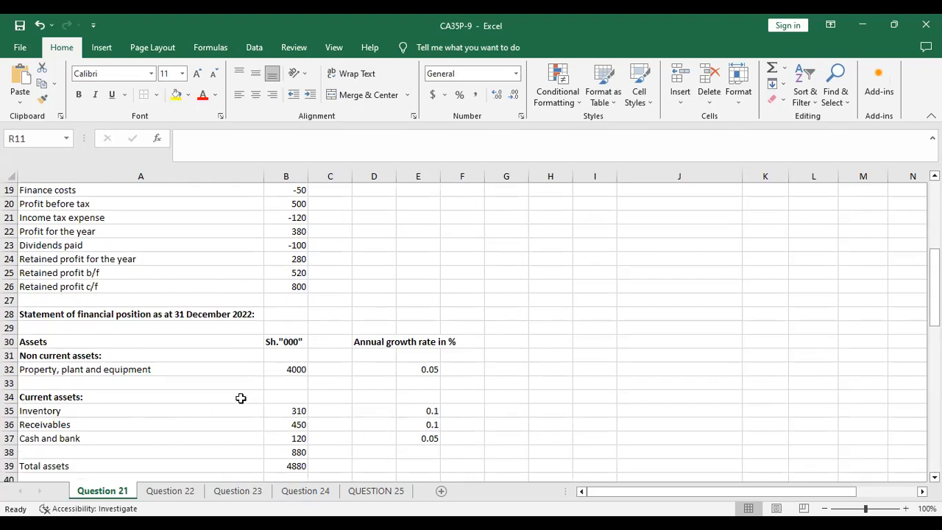
scroll(392, 368, "down", 4)
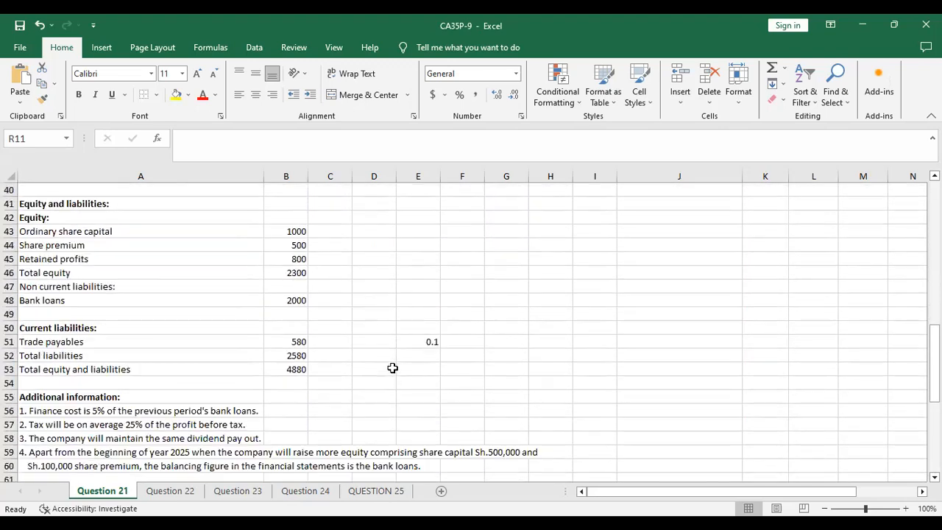
scroll(392, 368, "down", 1)
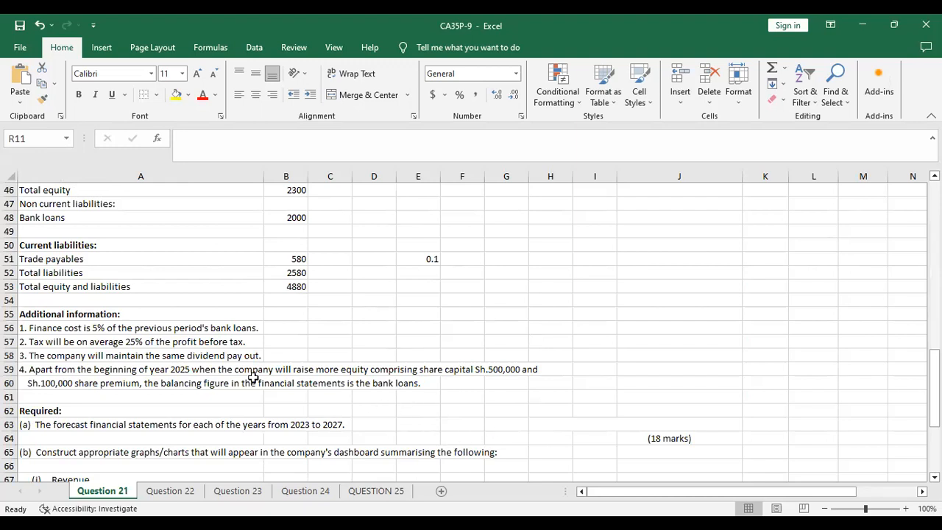
scroll(253, 377, "down", 1)
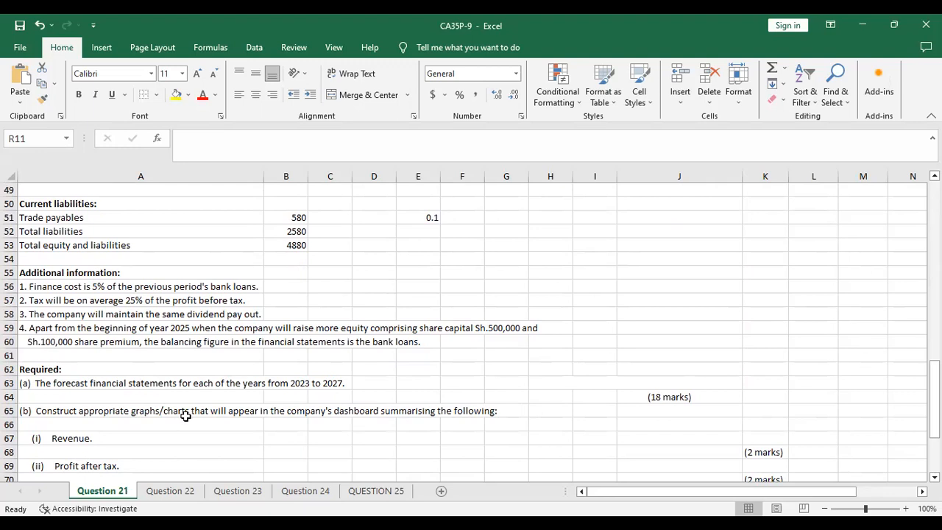
scroll(187, 420, "down", 4)
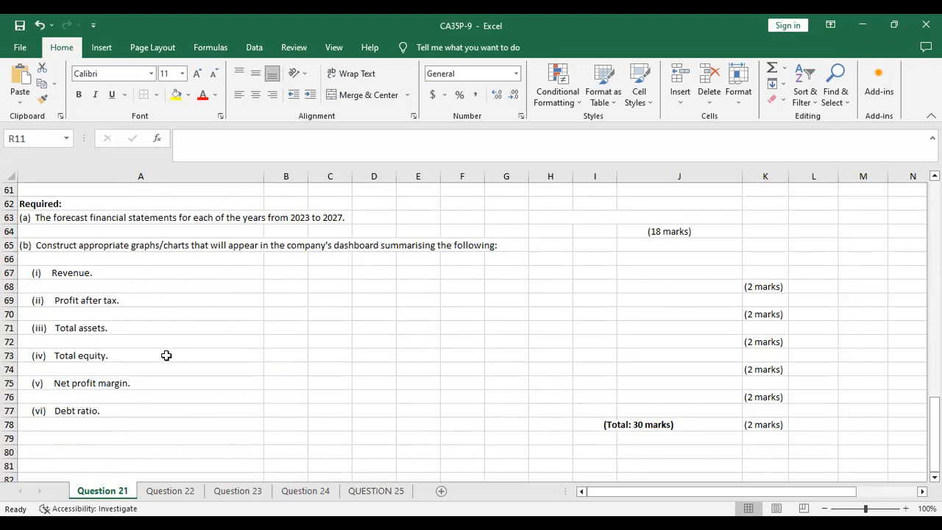
Step: Copy the 2022 statement of profit or loss in A13:B26 to a new block starting at J12
scroll(319, 323, "up", 1)
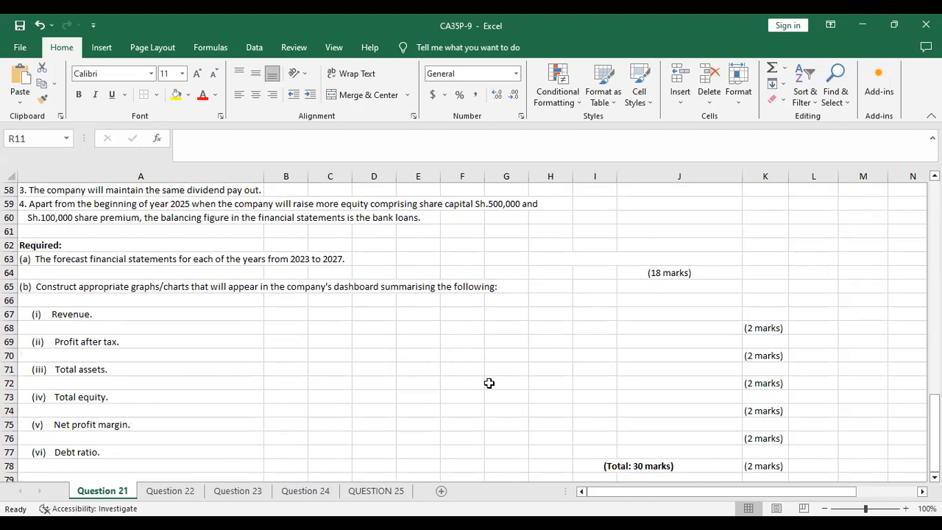
scroll(489, 382, "up", 9)
scroll(497, 407, "up", 8)
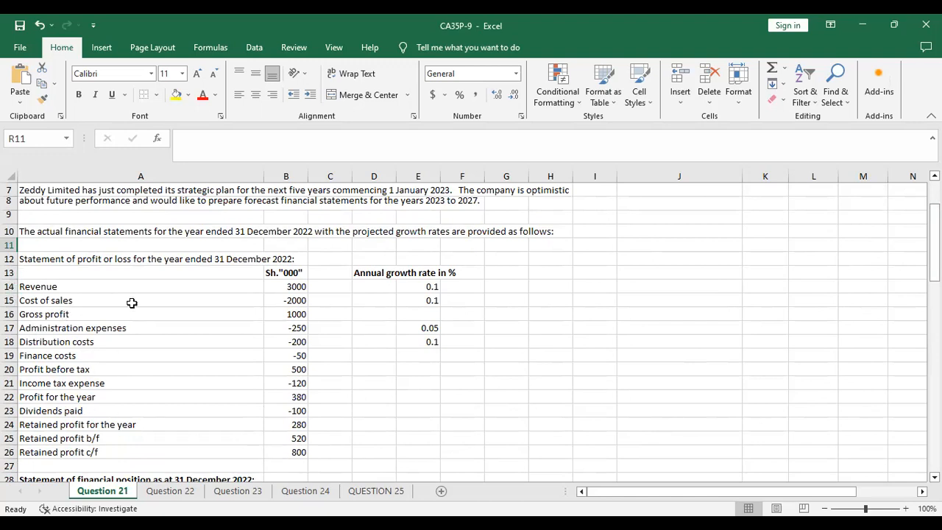
left_click_drag(33, 273, 300, 444)
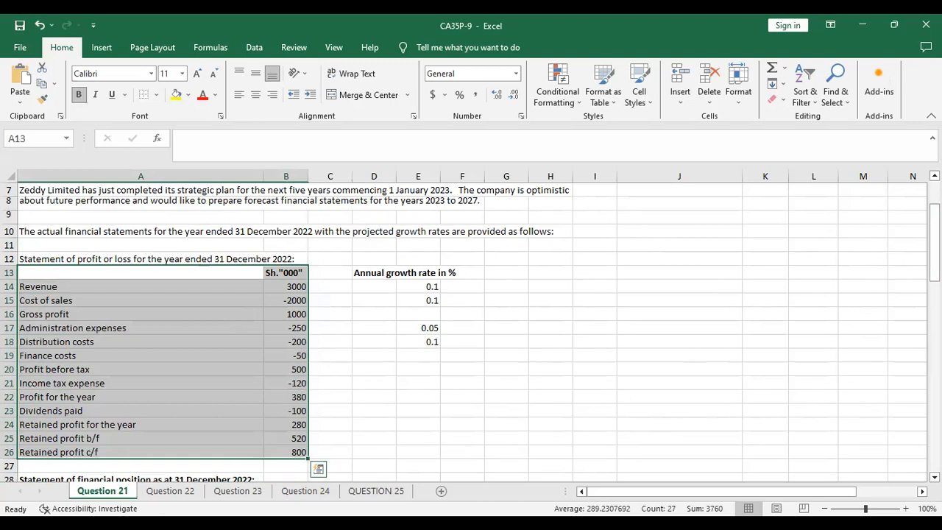
key("ctrl+c")
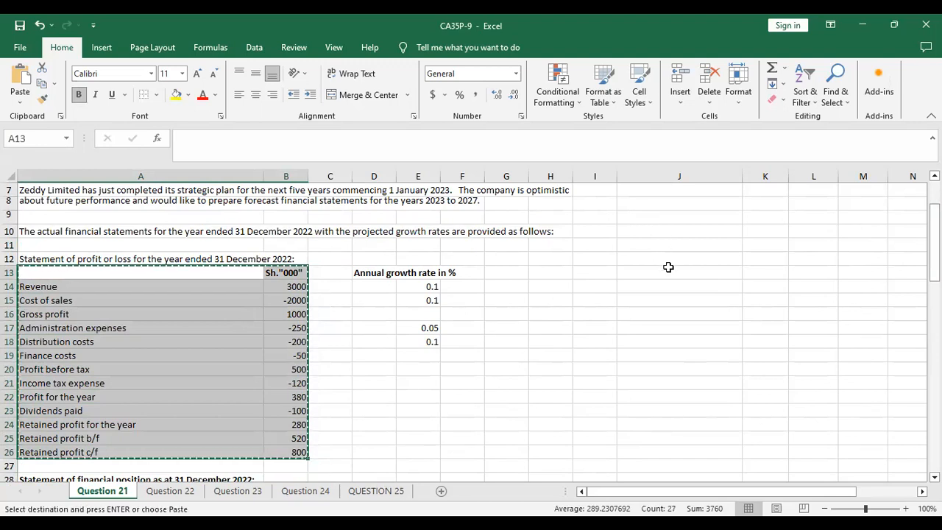
left_click(637, 260)
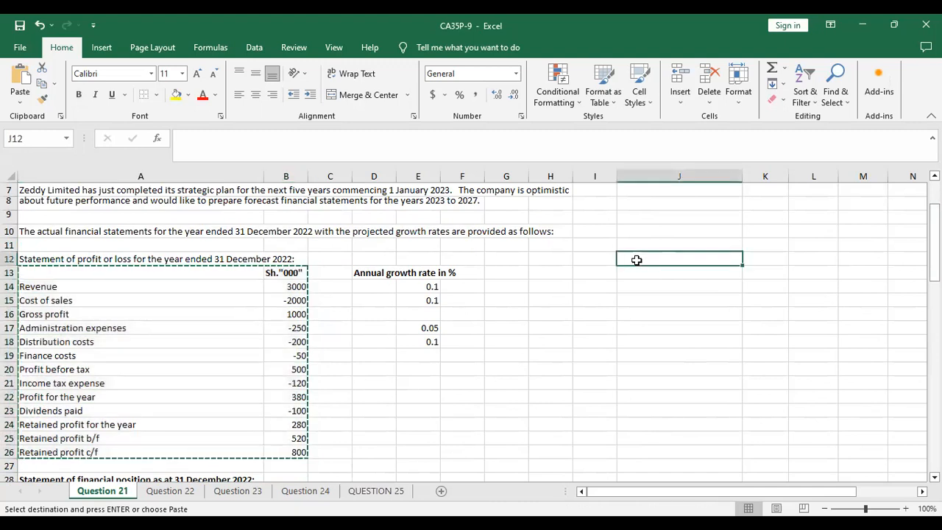
key("ctrl+v")
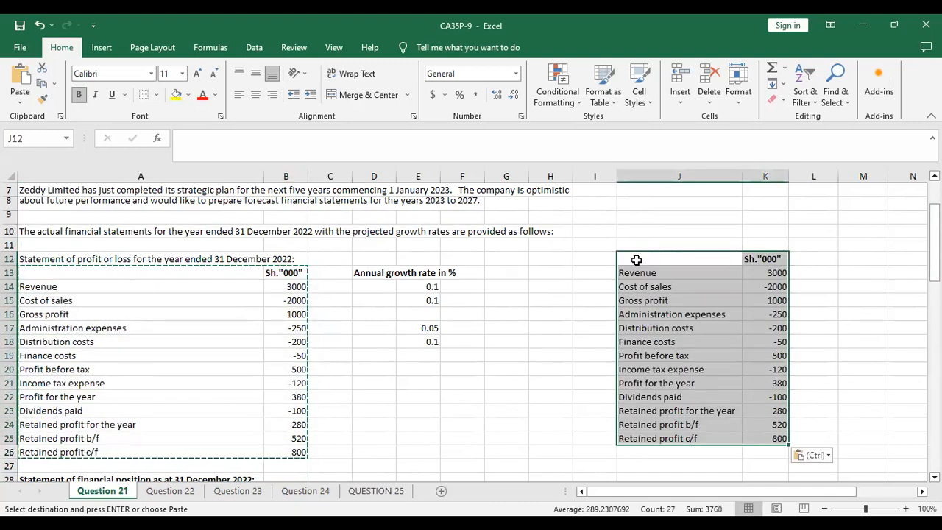
Step: Enter the heading 2022A in K11, above the copied amounts column
left_click(764, 246)
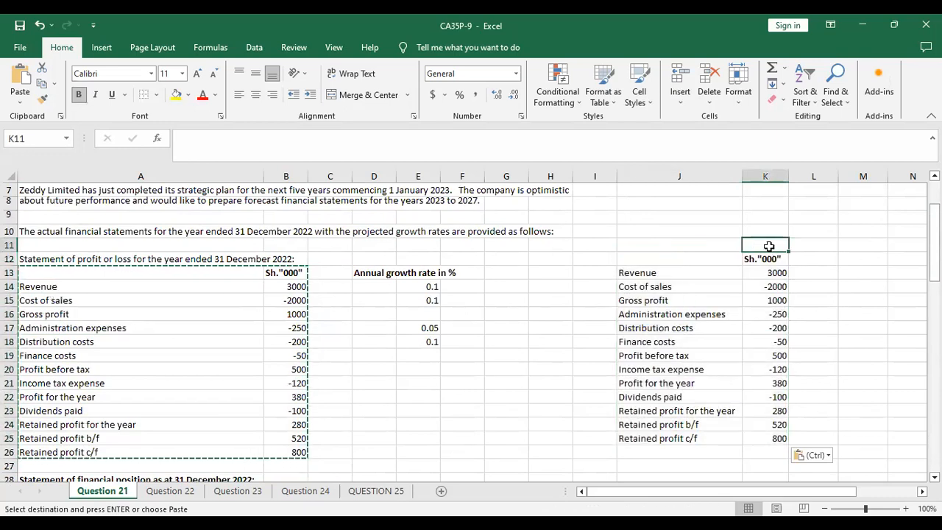
type("2022A")
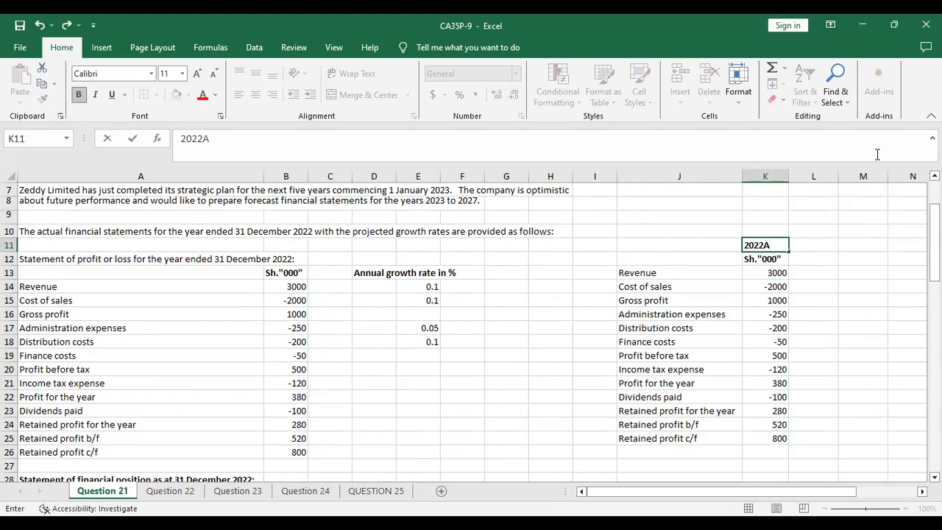
left_click(795, 307)
Step: Enter the forecast year headings 2023, 2024 and 2025 in L11:N11
left_click(802, 244)
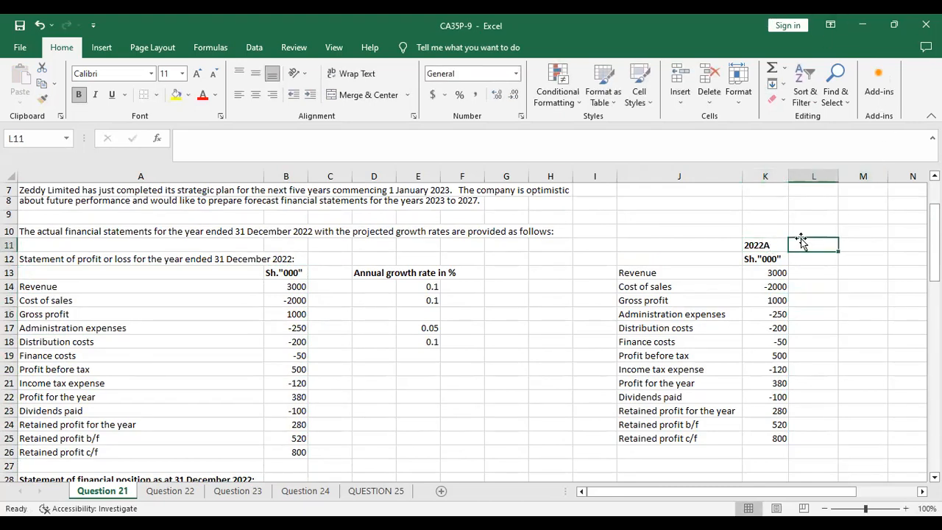
type("20")
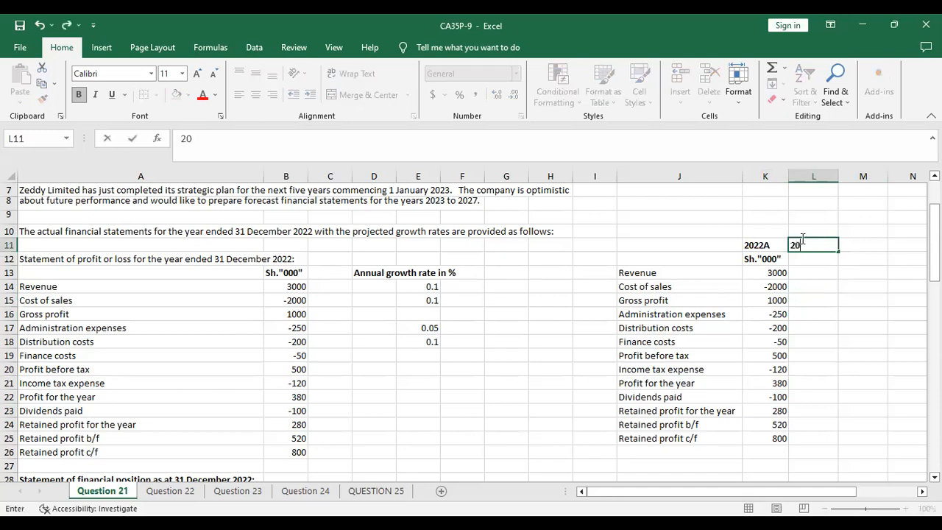
type("23")
key("Tab")
type("202")
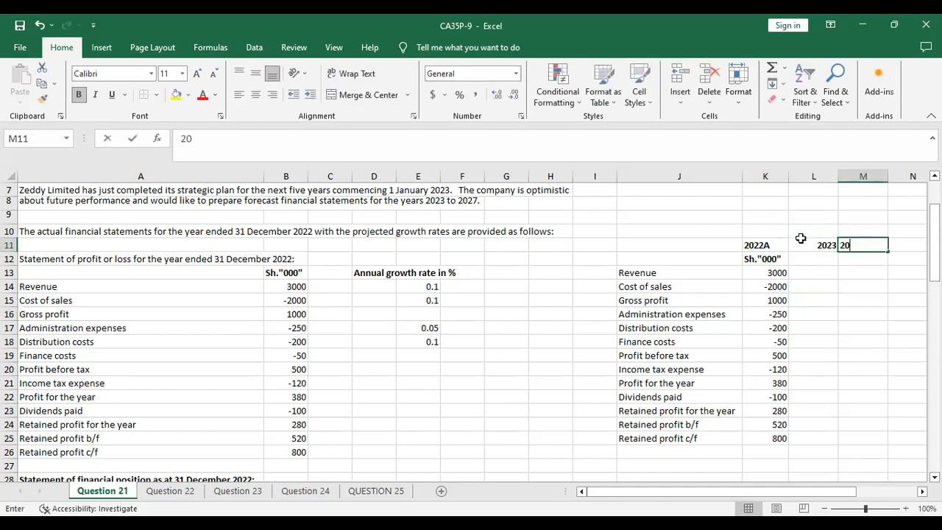
key("Tab")
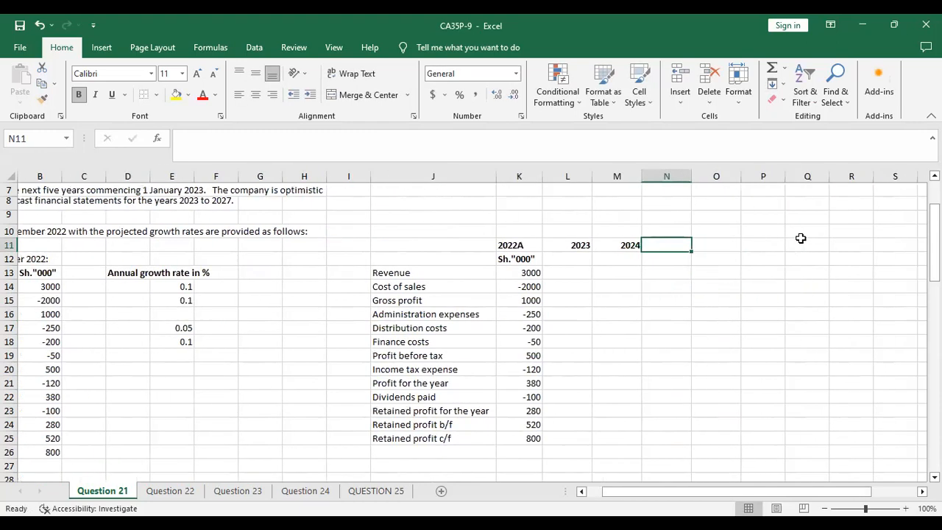
type("202")
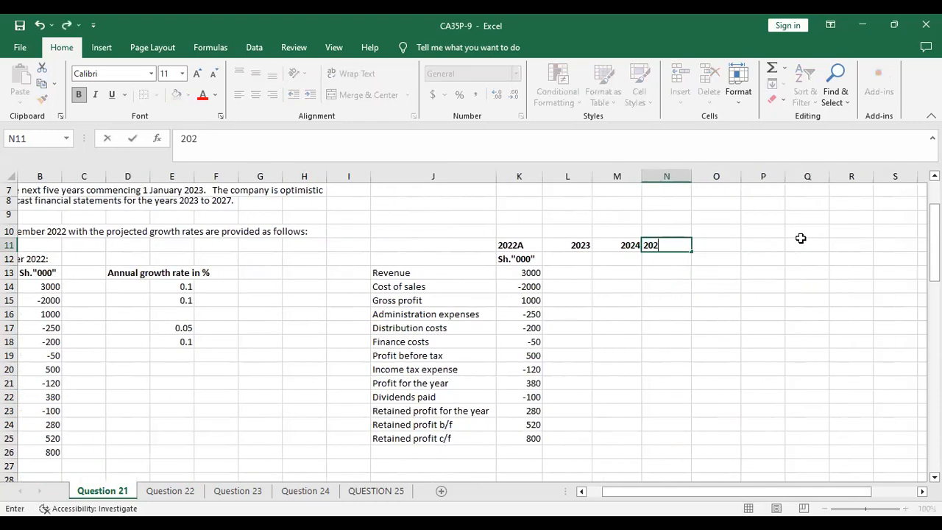
type("5")
left_click(637, 312)
Step: Extend the year series from L11:N11 across to P11 so the headings run through 2027
left_click_drag(578, 246, 654, 243)
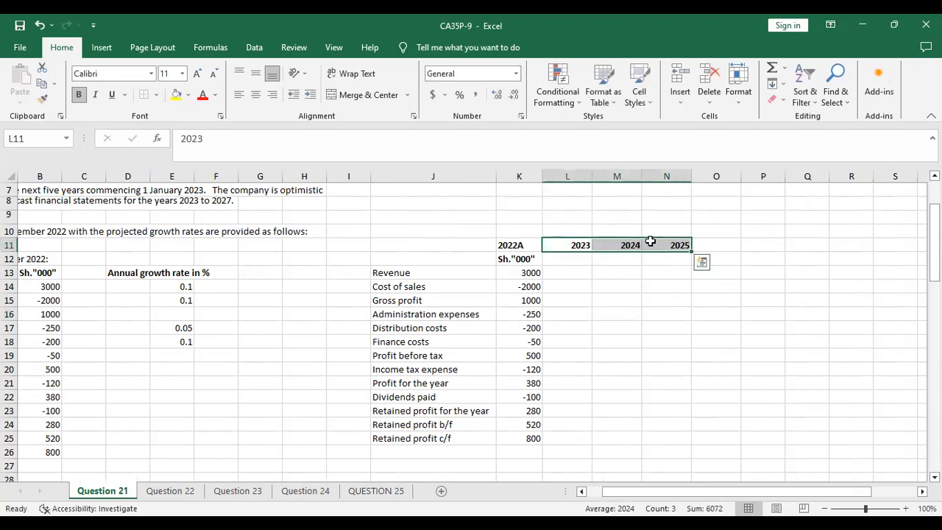
left_click_drag(692, 251, 773, 247)
left_click(681, 340)
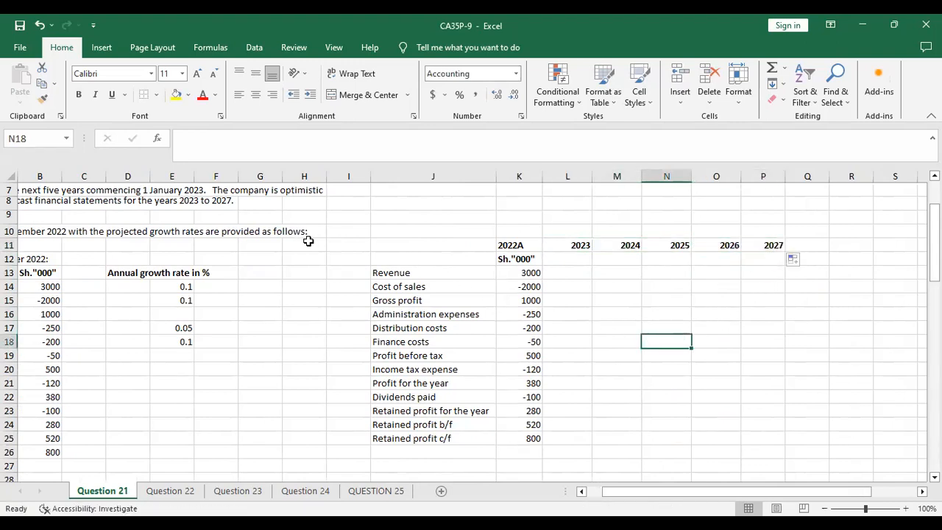
scroll(338, 268, "up", 2)
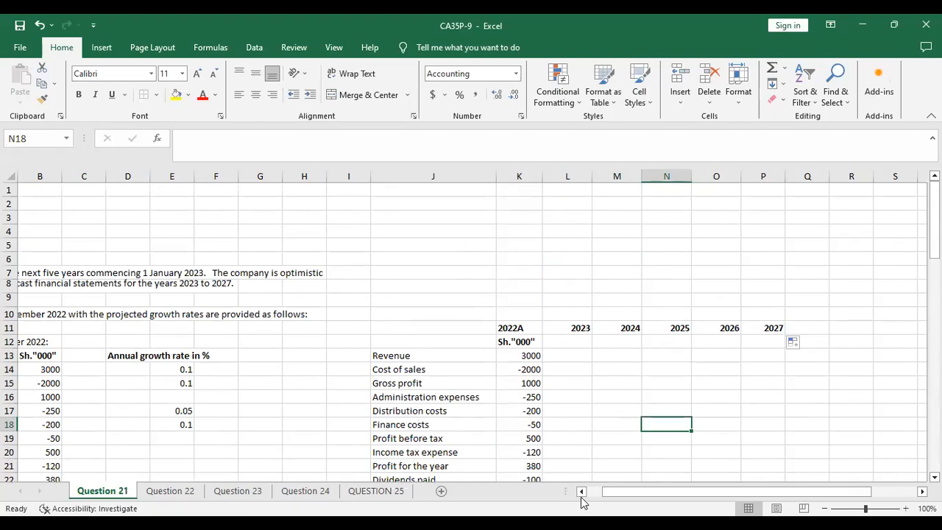
left_click(582, 491)
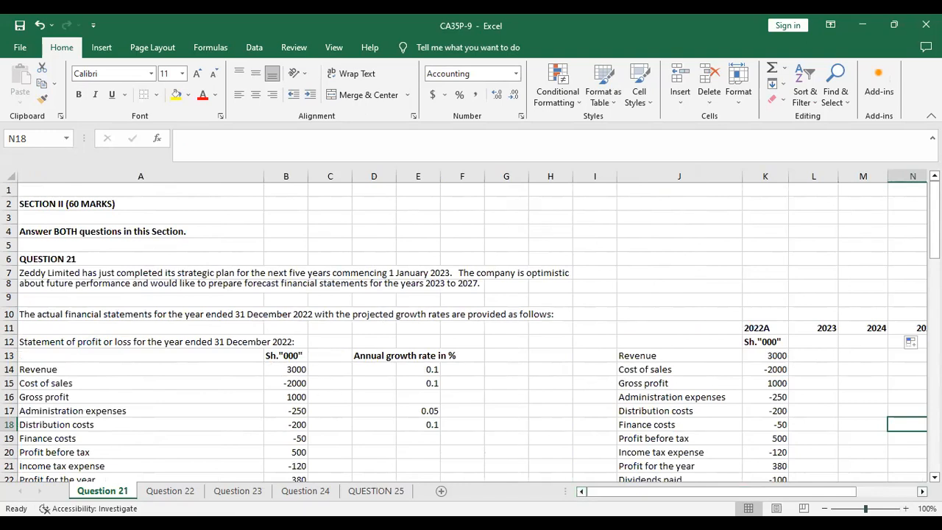
scroll(383, 310, "right", 5)
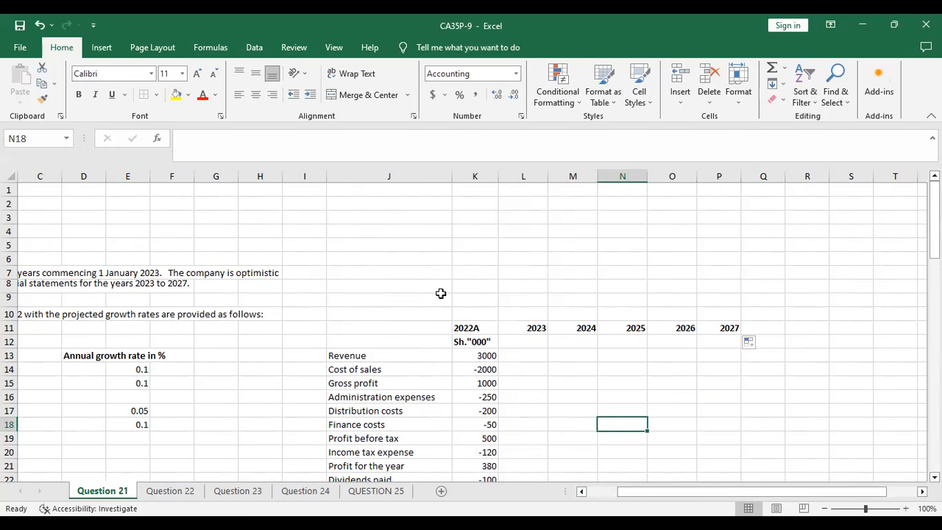
left_click(460, 288)
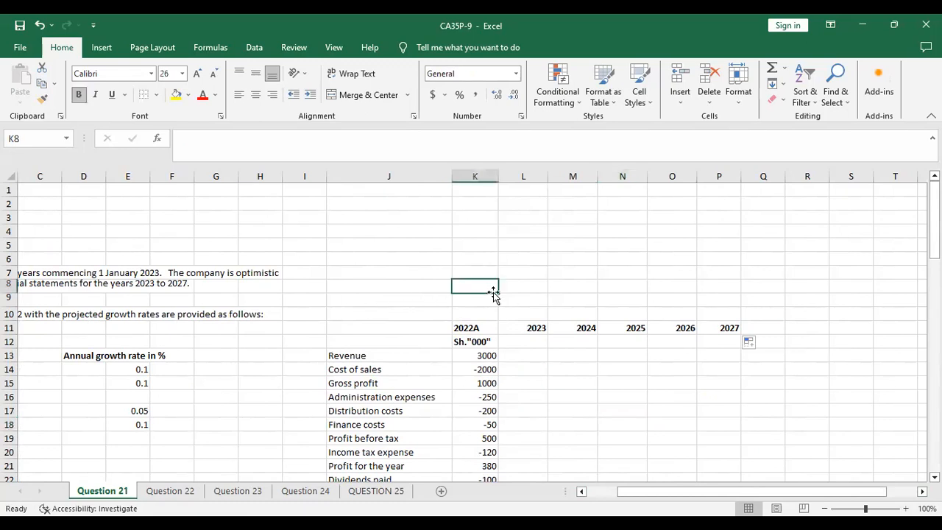
type("Zedd")
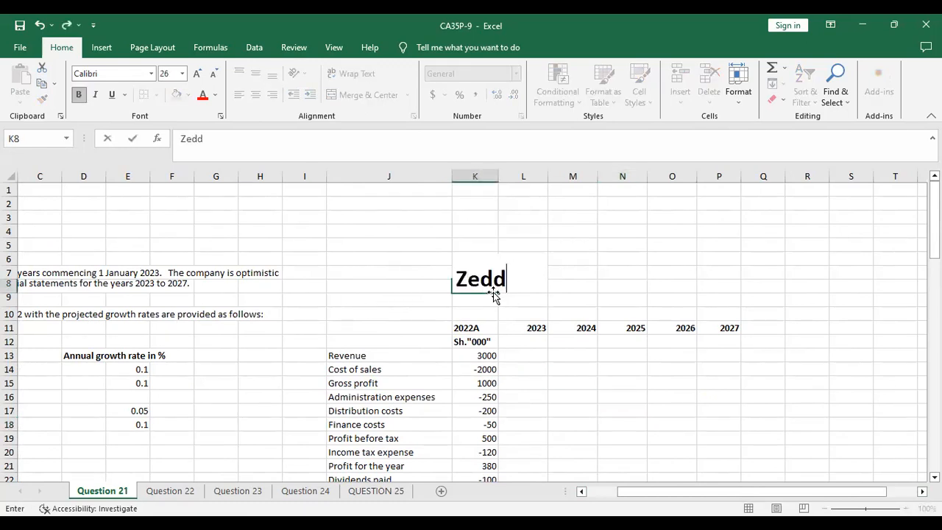
key("BackSpace")
key("BackSpace")
key("BackSpace")
key("BackSpace")
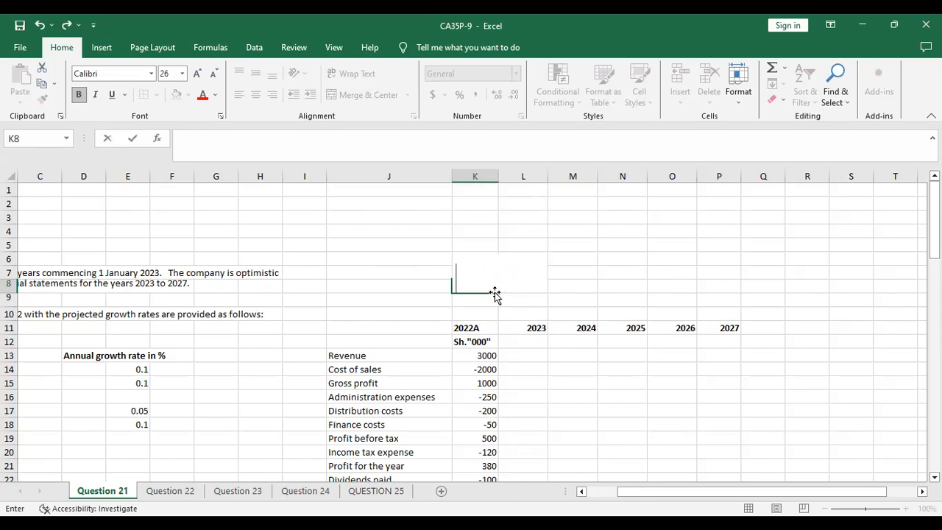
left_click(212, 76)
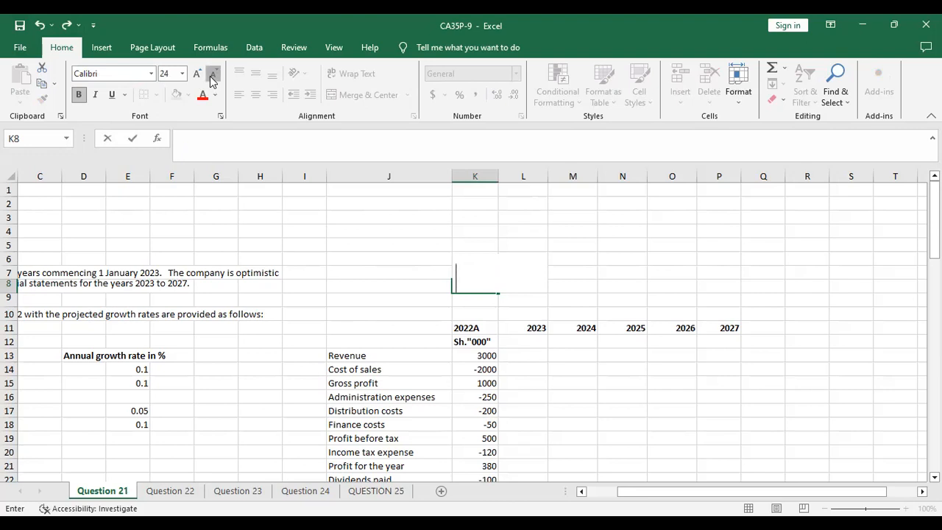
left_click(213, 77)
left_click(213, 77)
left_click(214, 77)
left_click(214, 76)
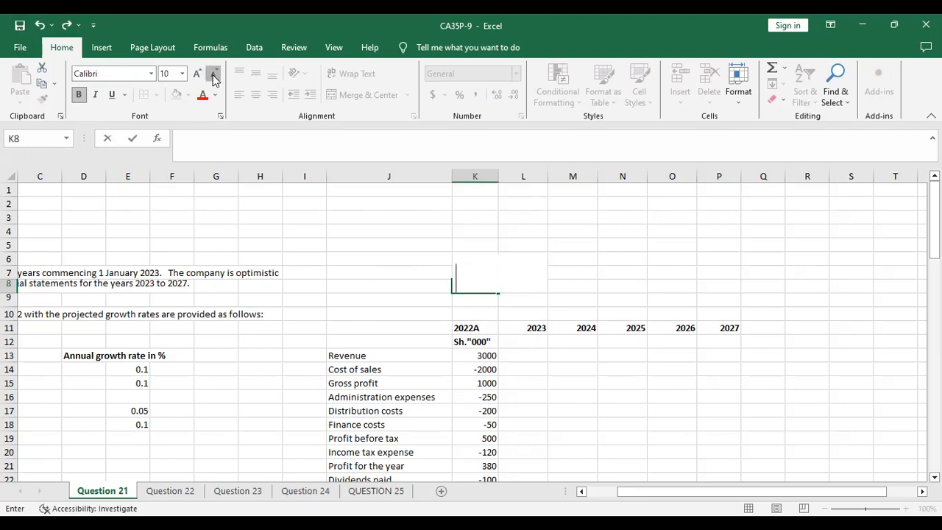
left_click(411, 288)
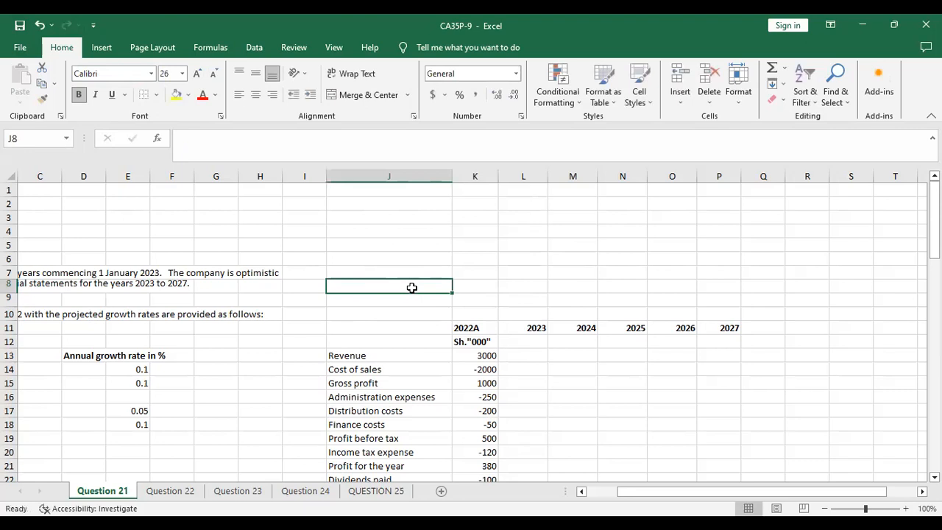
Step: Enter the title Zeddy Limited in K8 and merge and centre it across K7:N8
left_click(471, 287)
type("Z")
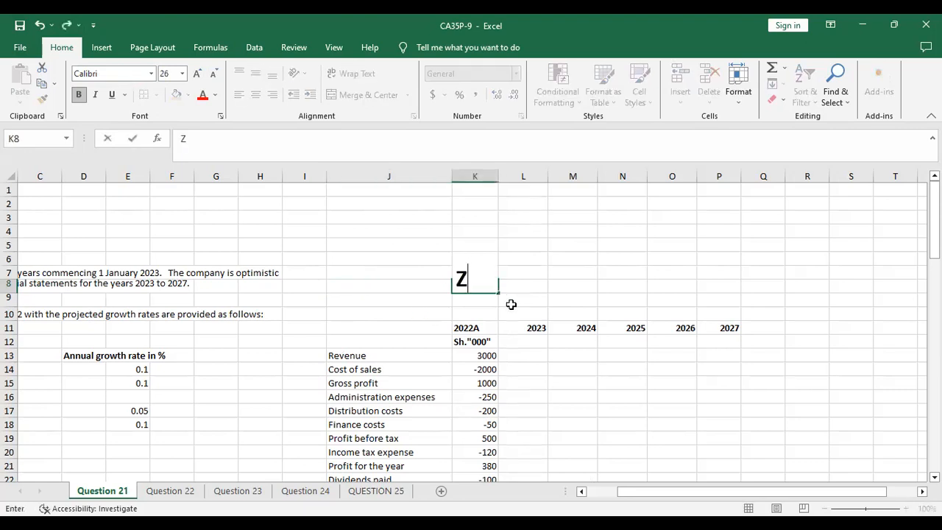
type("eddy Limited")
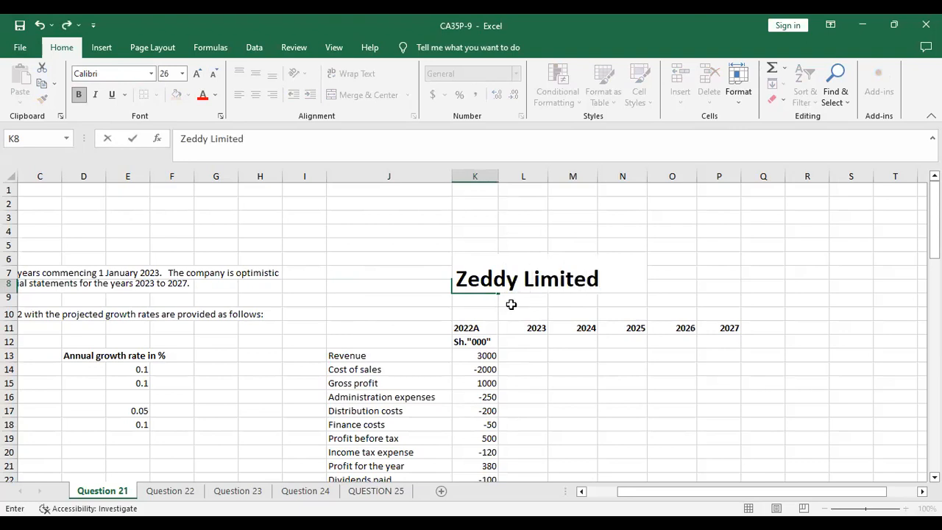
left_click(536, 382)
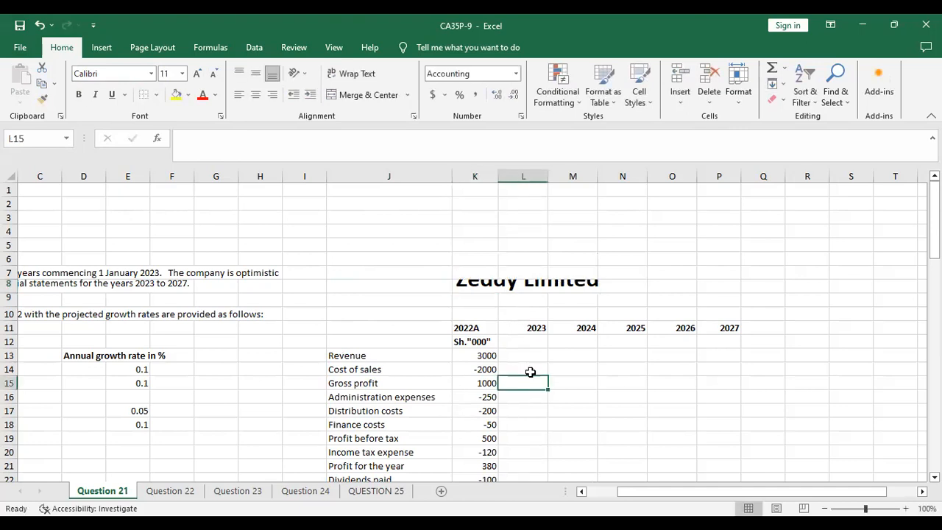
left_click_drag(463, 280, 634, 278)
left_click(373, 96)
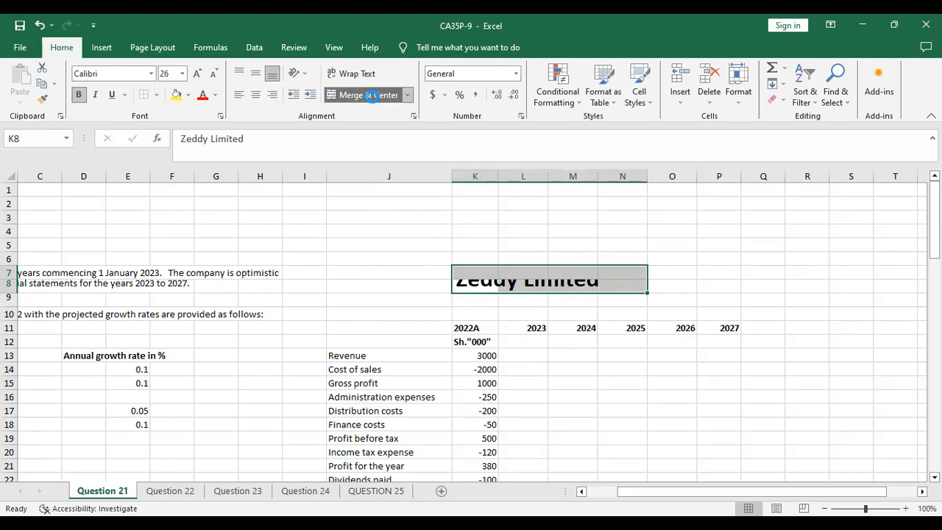
left_click(450, 301)
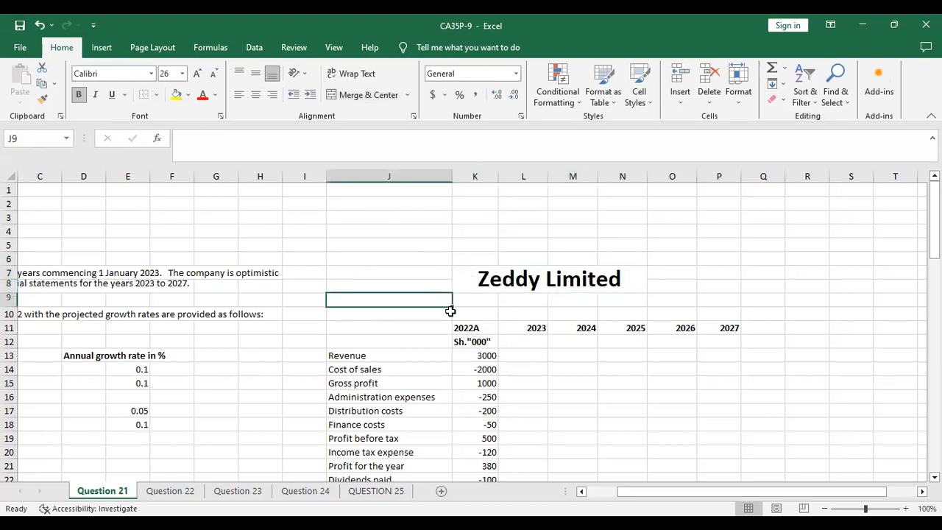
Step: Enter the subtitle Proforma income statement in K10 and merge and centre it across K9:P10
left_click(471, 310)
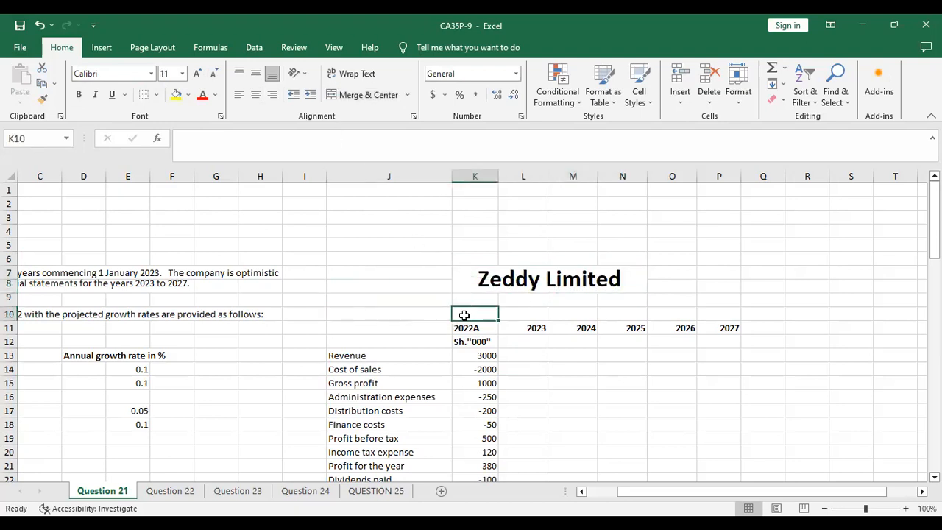
type("Proforma income statement")
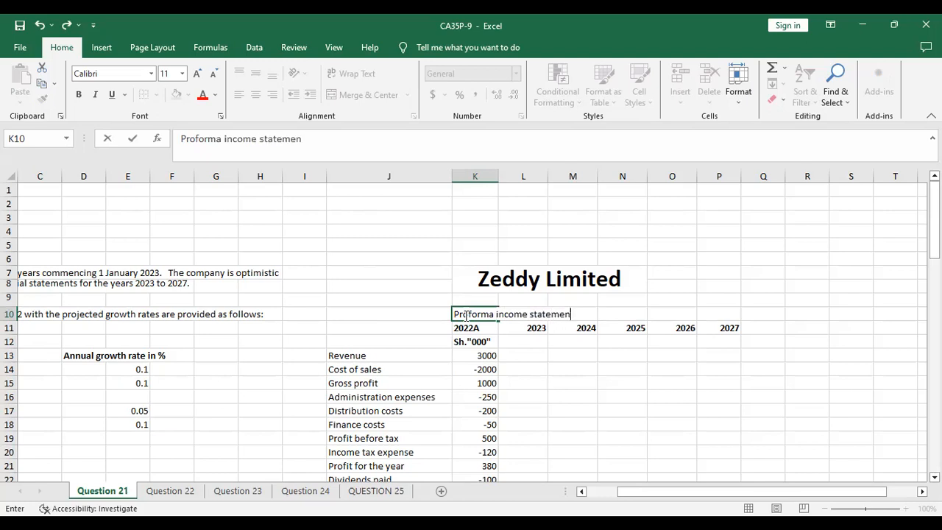
left_click(531, 378)
left_click_drag(461, 310, 701, 302)
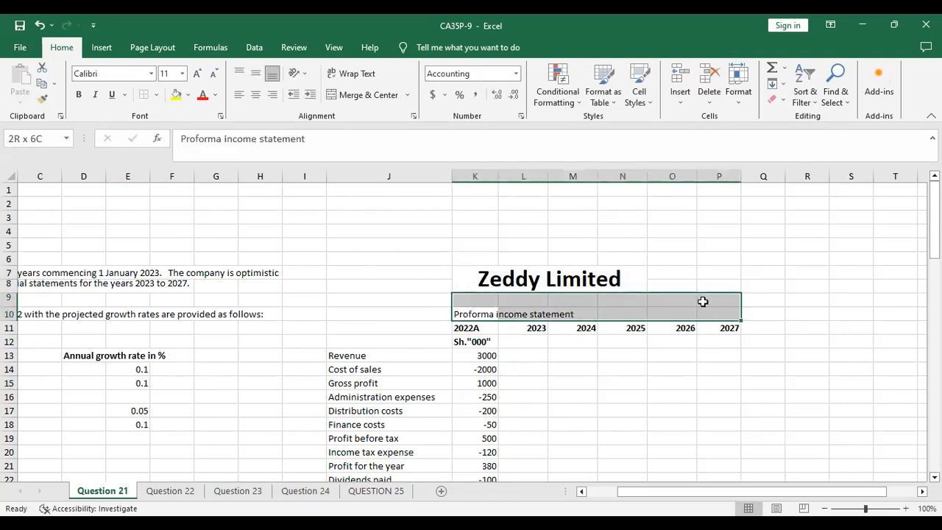
left_click(362, 95)
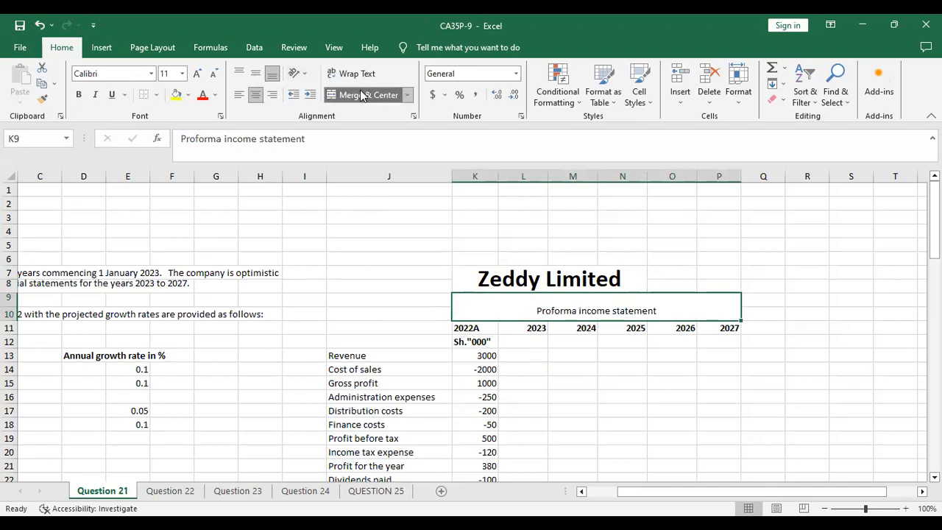
Step: Make the Proforma income statement subtitle bold and enlarge its font to size 20
left_click(79, 95)
left_click(206, 76)
left_click(206, 76)
left_click(206, 76)
left_click(206, 76)
left_click(206, 76)
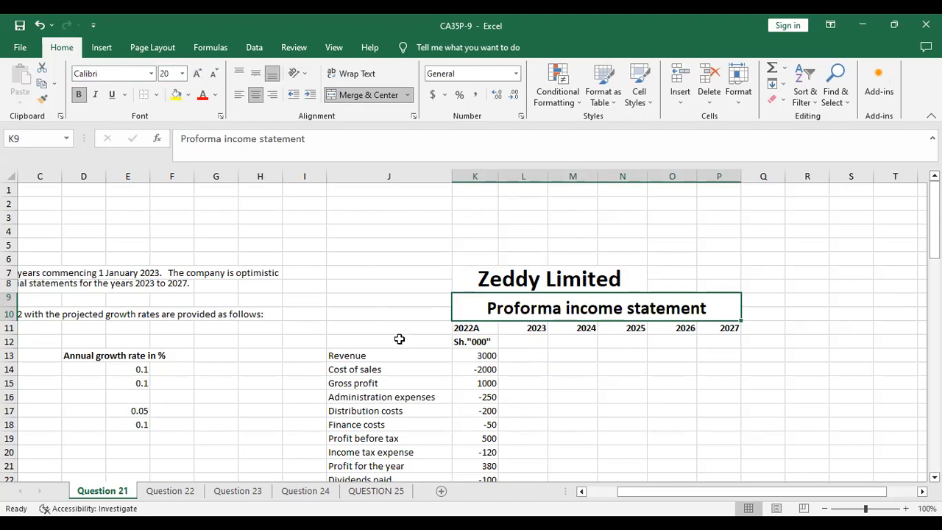
Step: Widen both merged and centred titles to start from column J, covering J7:P8 and J9:P10
left_click_drag(336, 275, 725, 282)
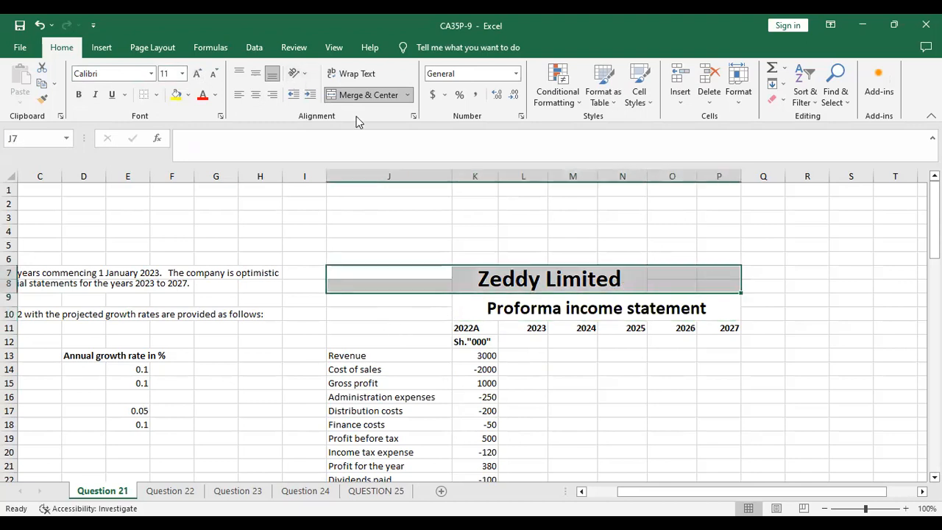
left_click(363, 97)
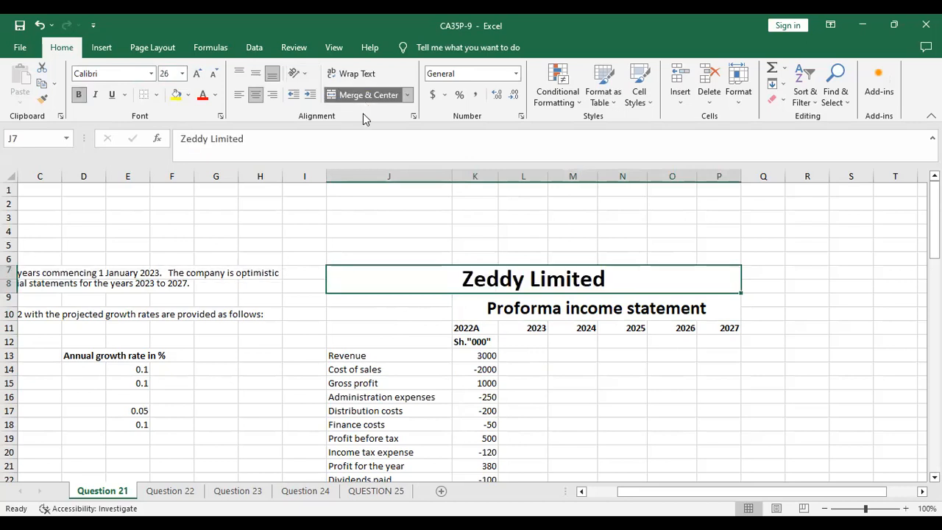
left_click_drag(387, 305, 572, 297)
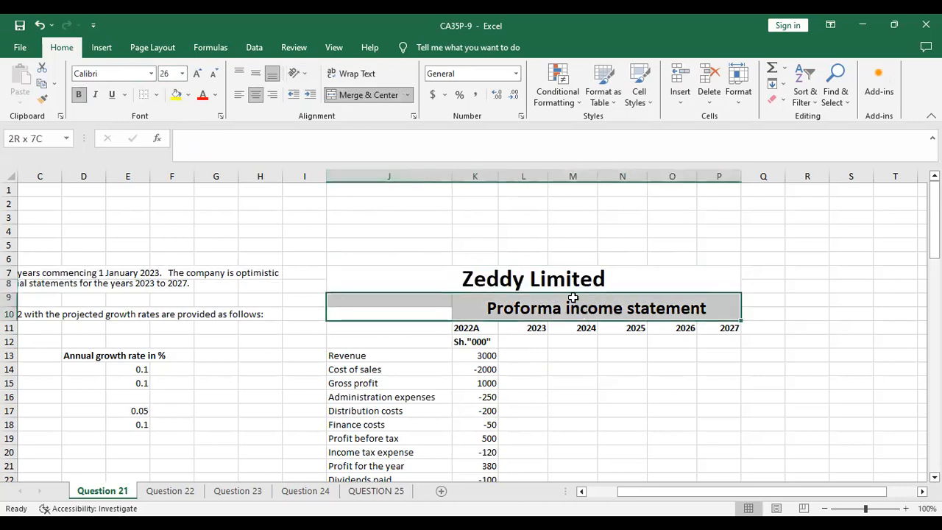
left_click(375, 95)
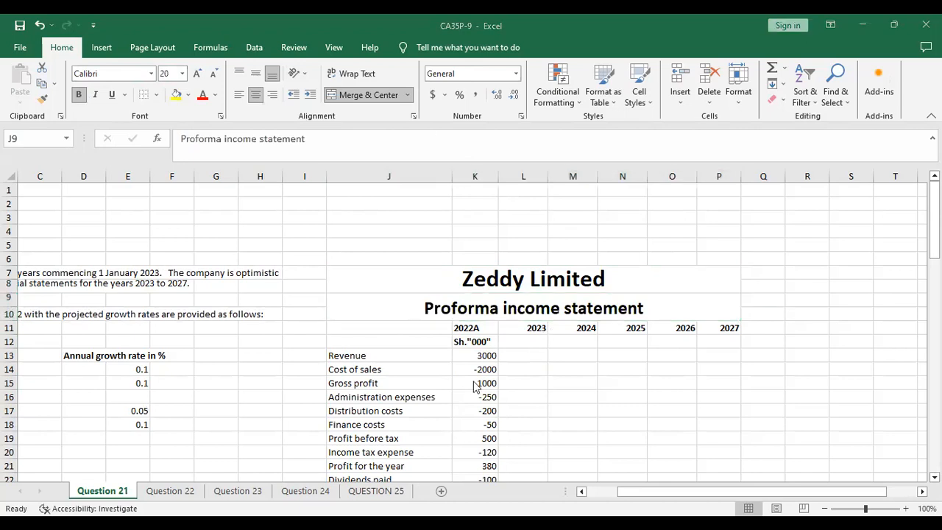
Step: Add a bottom border under the year headings in K11:P11 and copy the Sh."000" label from K12 across to P12
left_click_drag(465, 328, 715, 327)
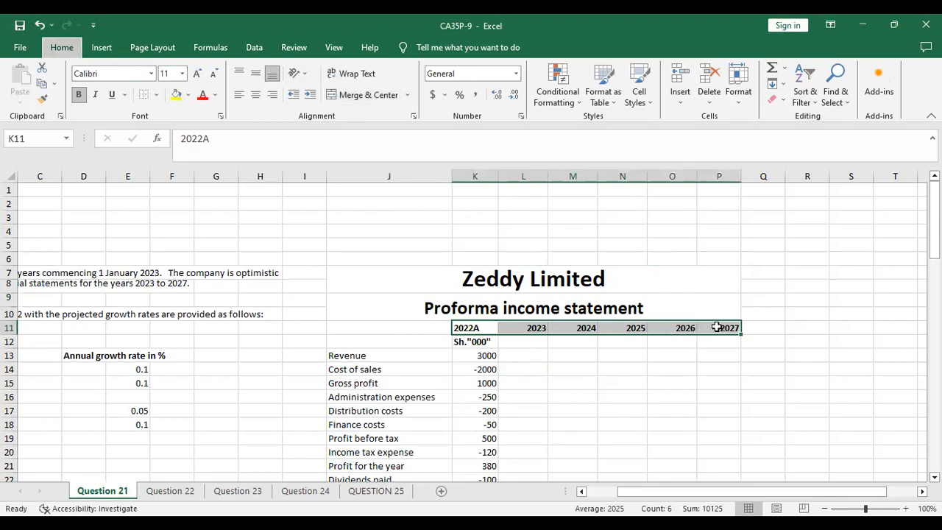
left_click(552, 437)
left_click(472, 345)
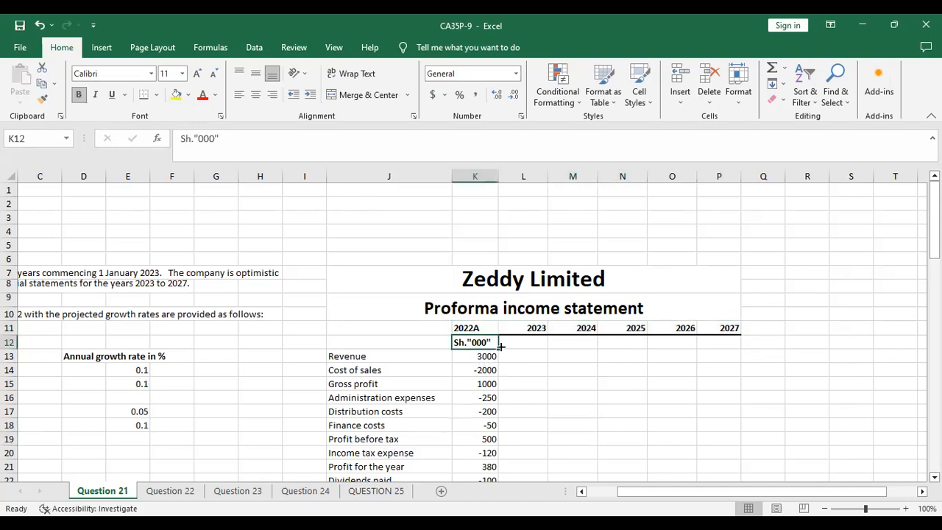
left_click_drag(497, 348, 559, 348)
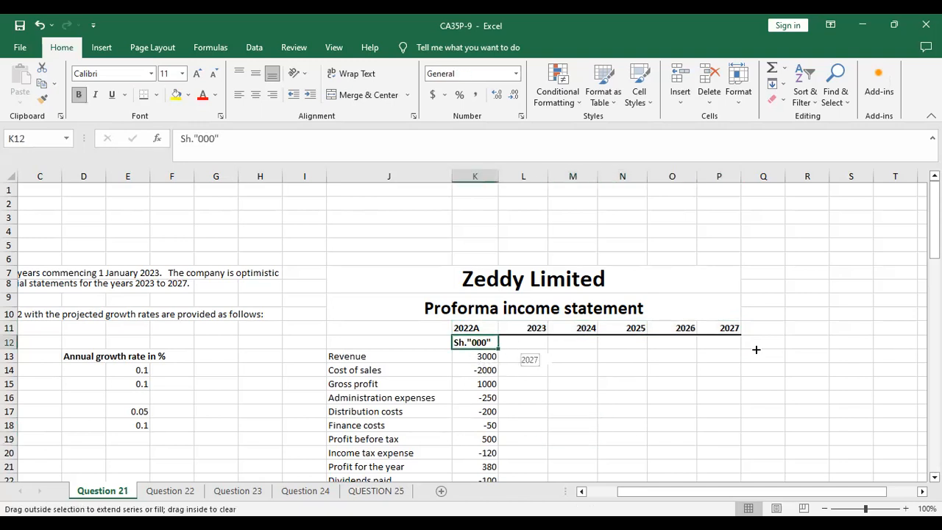
left_click_drag(755, 348, 733, 349)
Step: Enter the 2023 revenue forecast formula =K13*(1+$E14) in L13, locking only the column of the growth rate reference
scroll(584, 409, "down", 1)
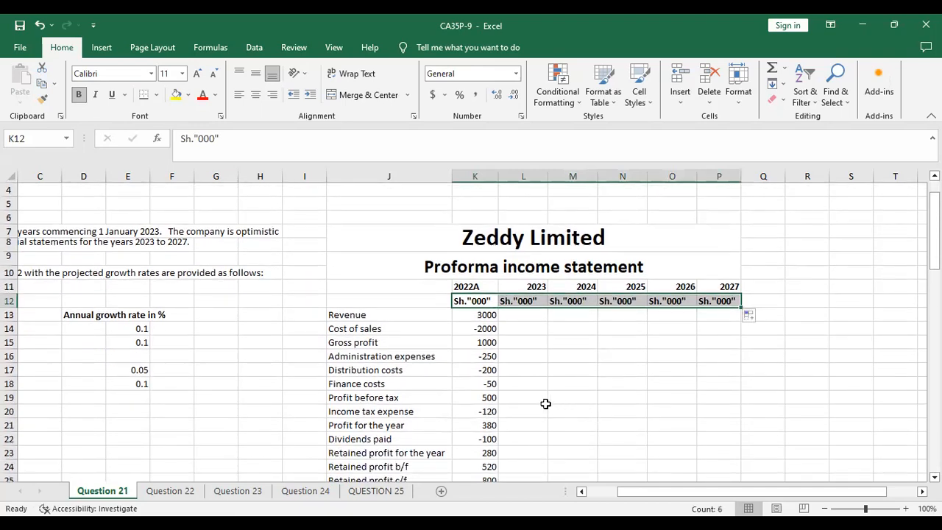
left_click(581, 492)
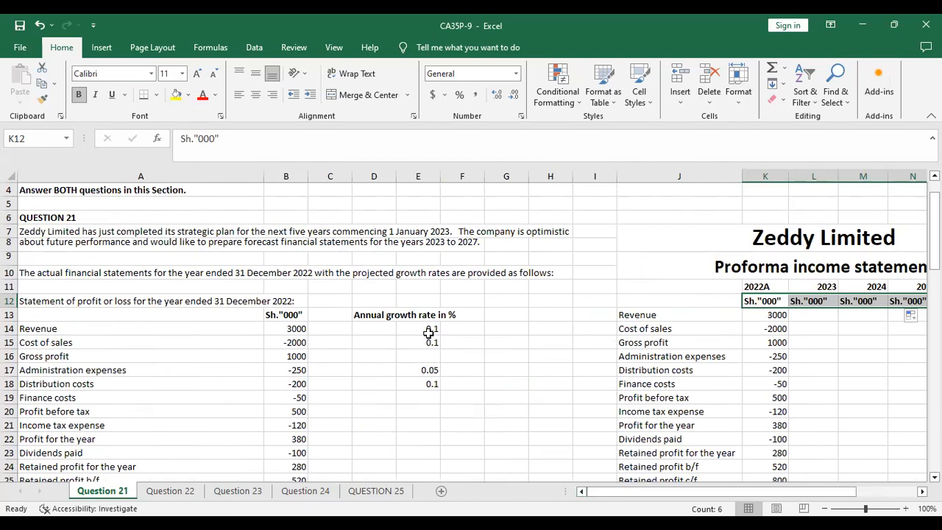
left_click(813, 316)
type("=")
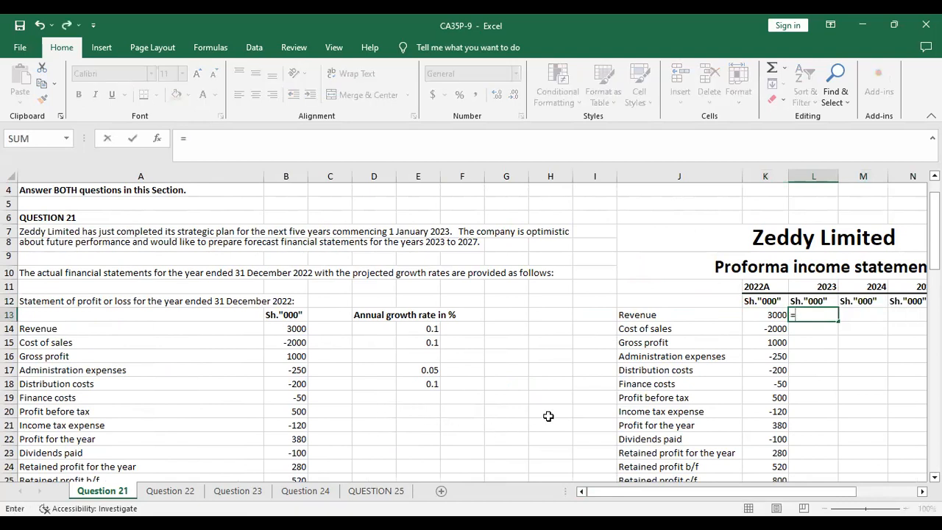
left_click(765, 315)
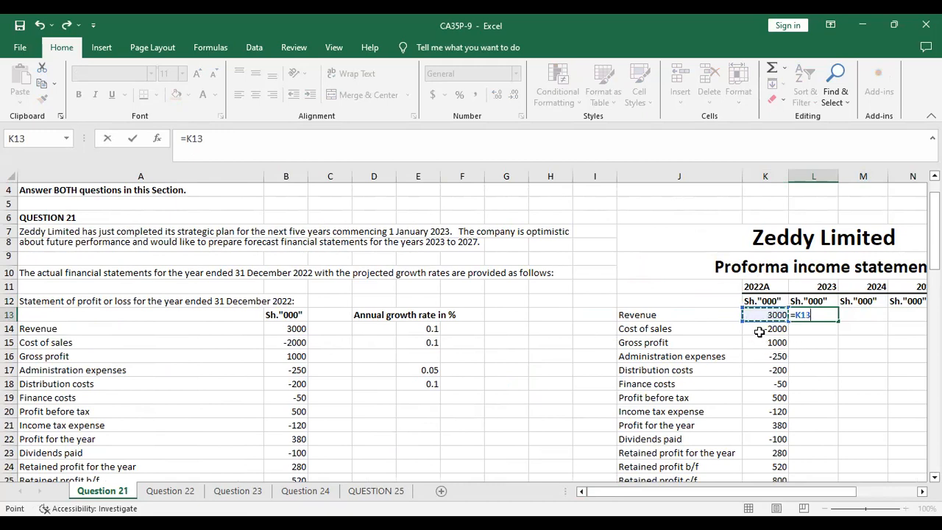
type("*")
left_click(427, 330)
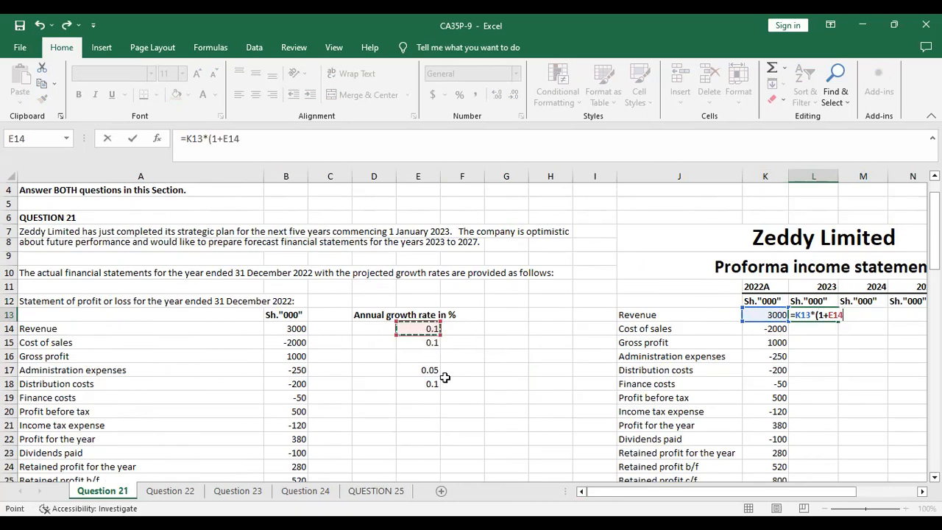
type(")")
key("F4")
key("F4")
key("F4")
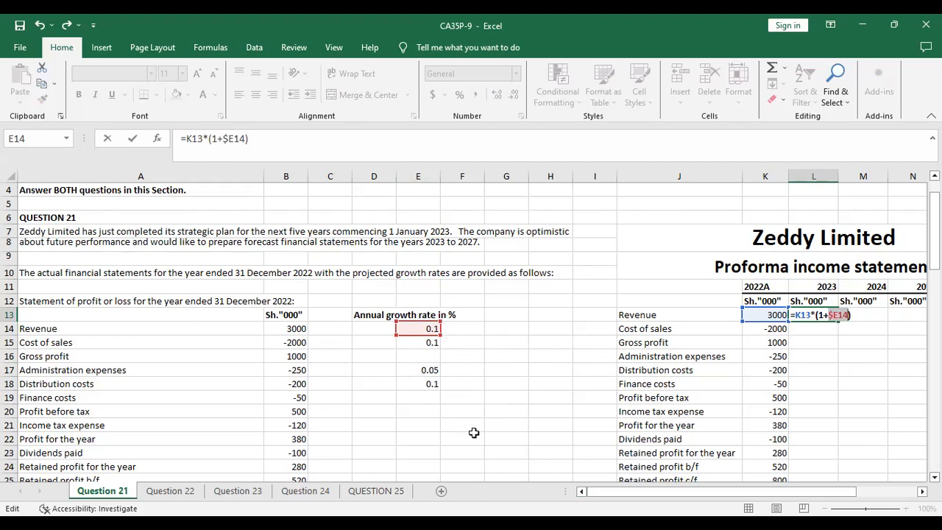
key("ctrl+Return")
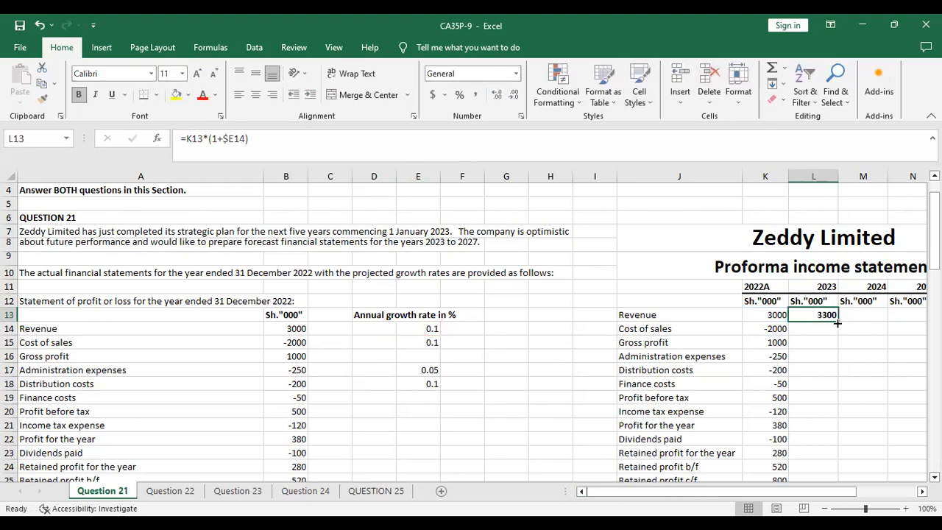
Step: Fill the revenue growth formula down to cost of sales in L14 and remove the bold formatting from L13:L14
left_click_drag(838, 321, 839, 333)
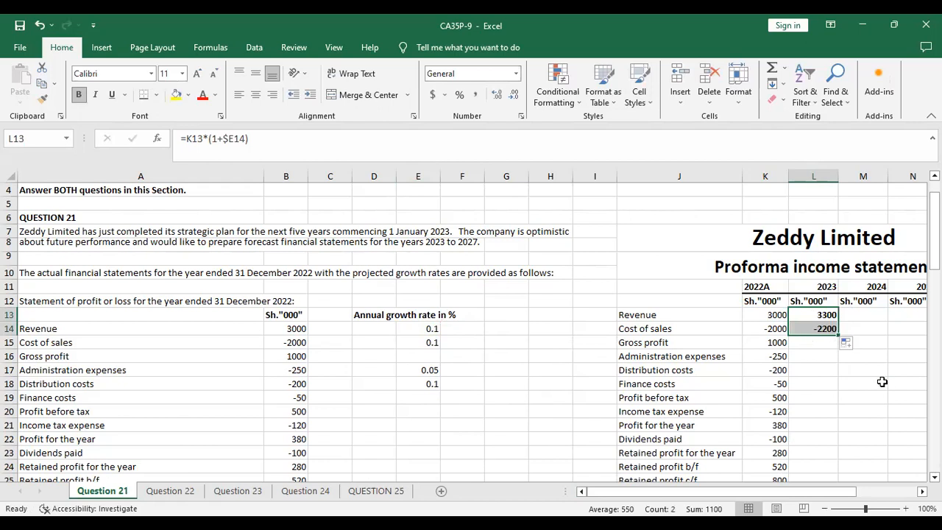
key("ctrl+b")
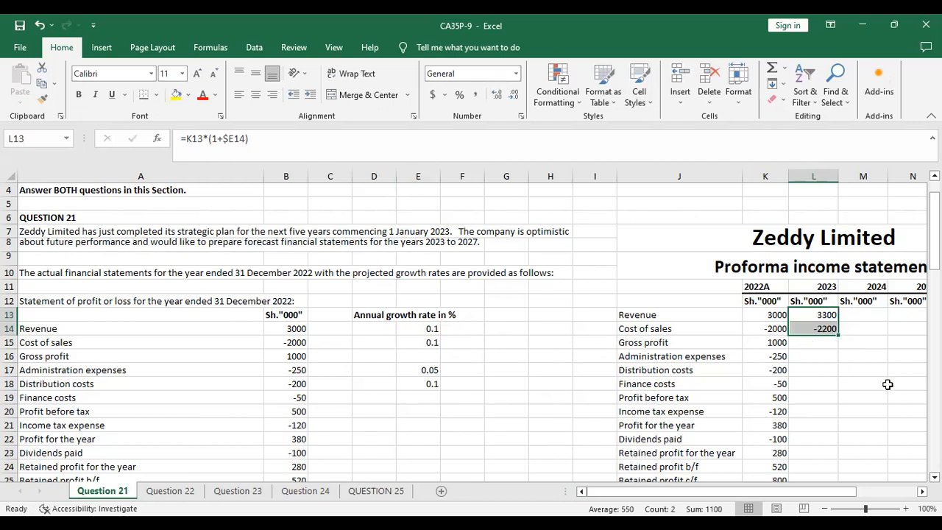
Step: Enter the 2023 gross profit formula =L13+L14 in L15, make it bold and add a top border
left_click(802, 414)
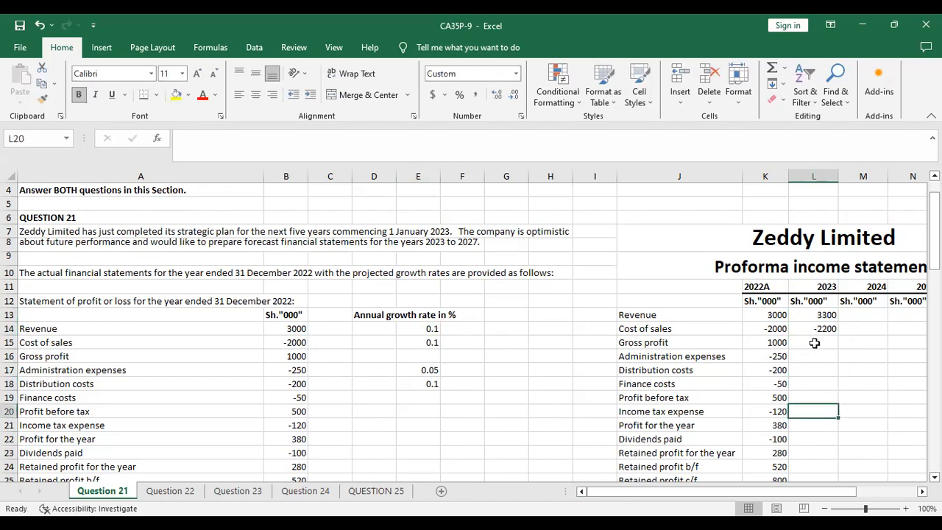
left_click(816, 343)
type("=")
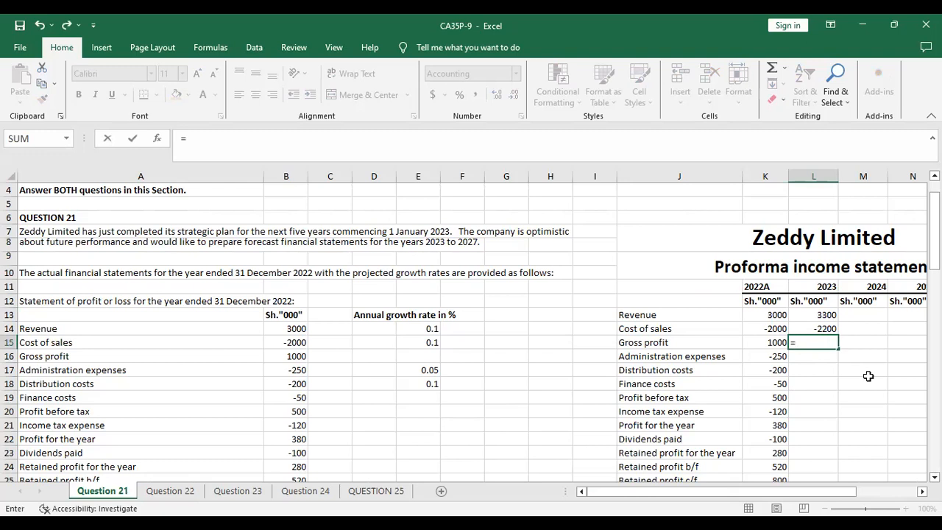
left_click(816, 315)
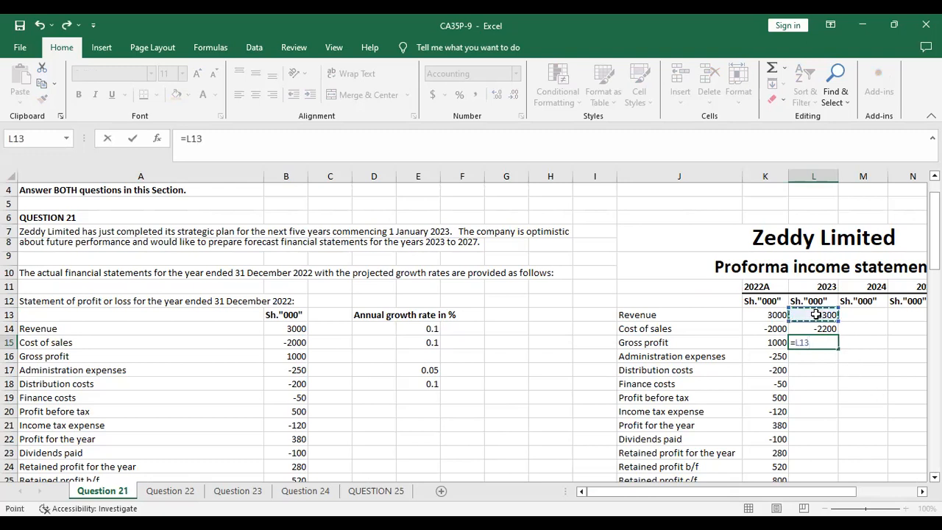
type("+")
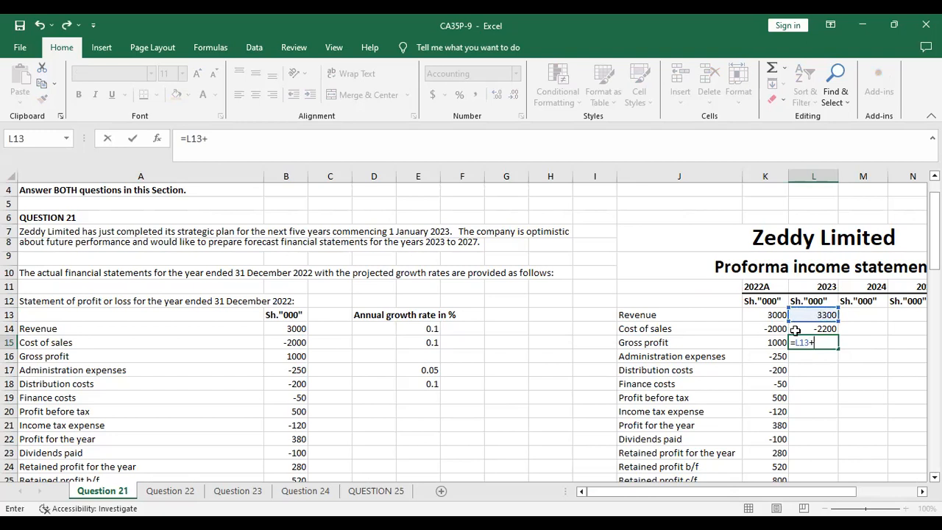
left_click(810, 326)
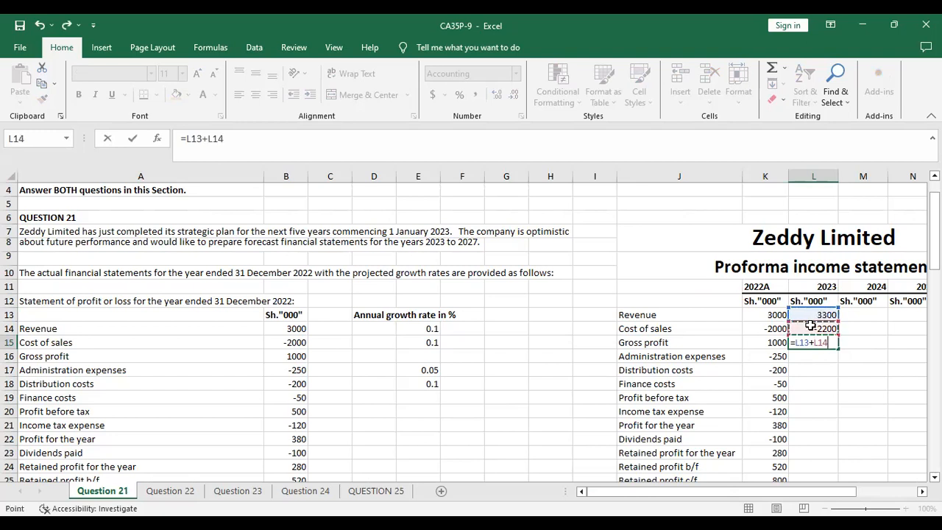
key("ctrl+Return")
key("ctrl+b")
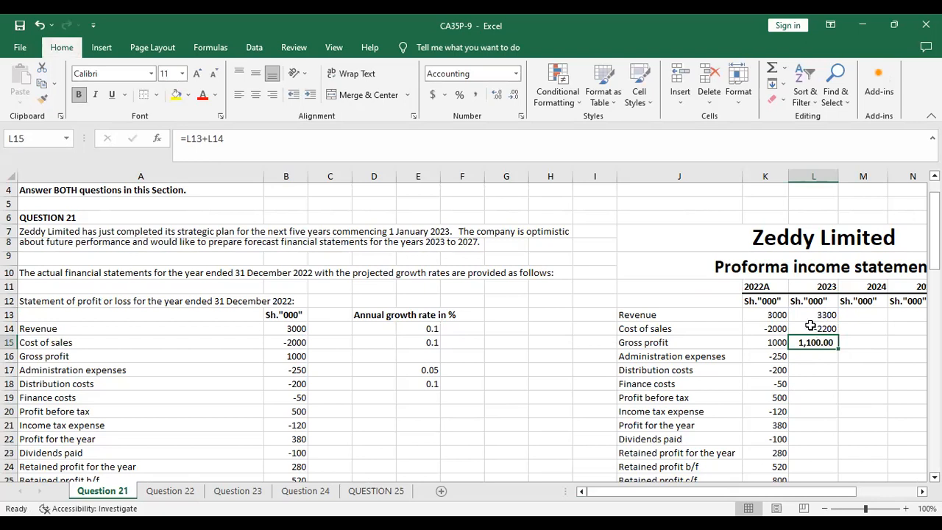
left_click(827, 380)
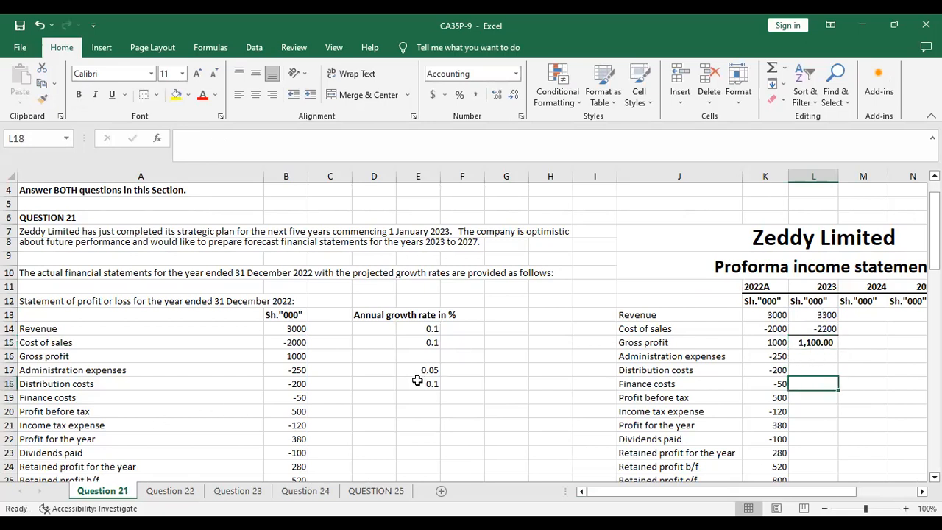
Step: Copy the cost of sales growth formula from L14 to administration expenses in L16 and fill it down to distribution costs in L17
left_click(821, 329)
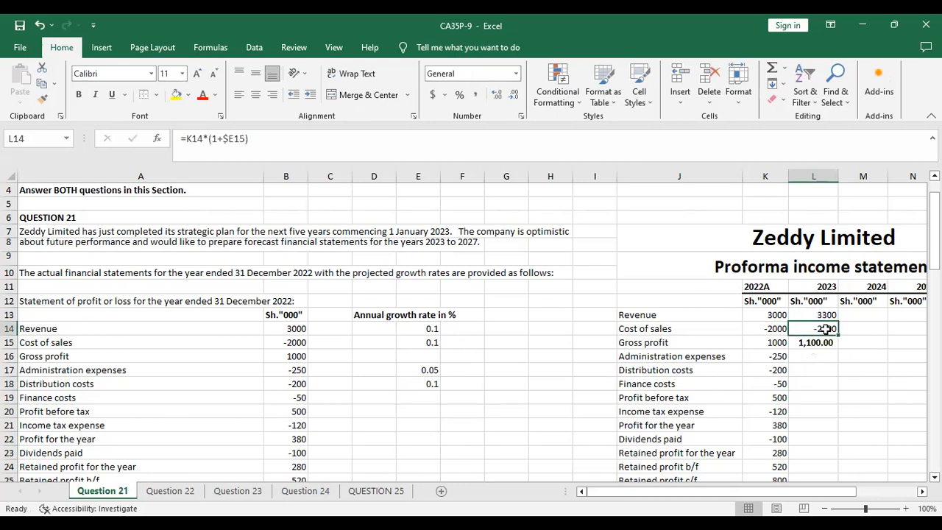
key("ctrl+c")
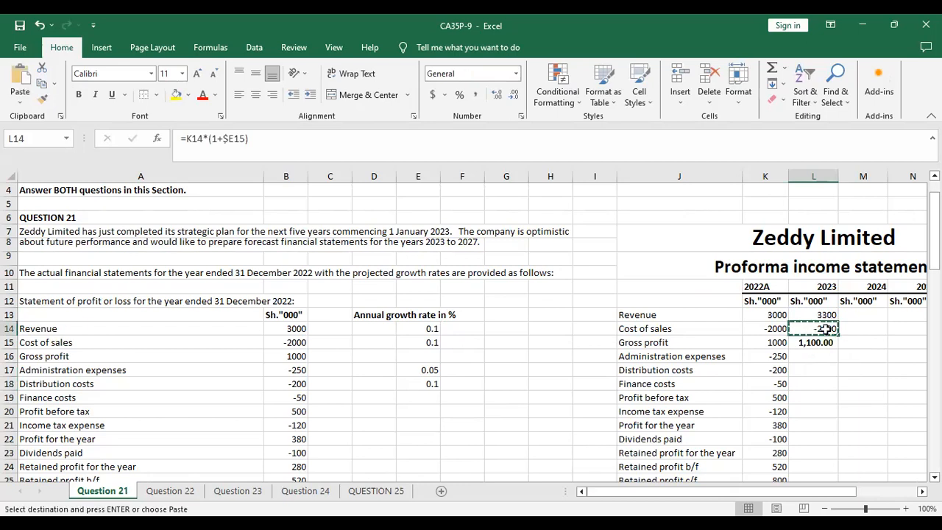
left_click(813, 359)
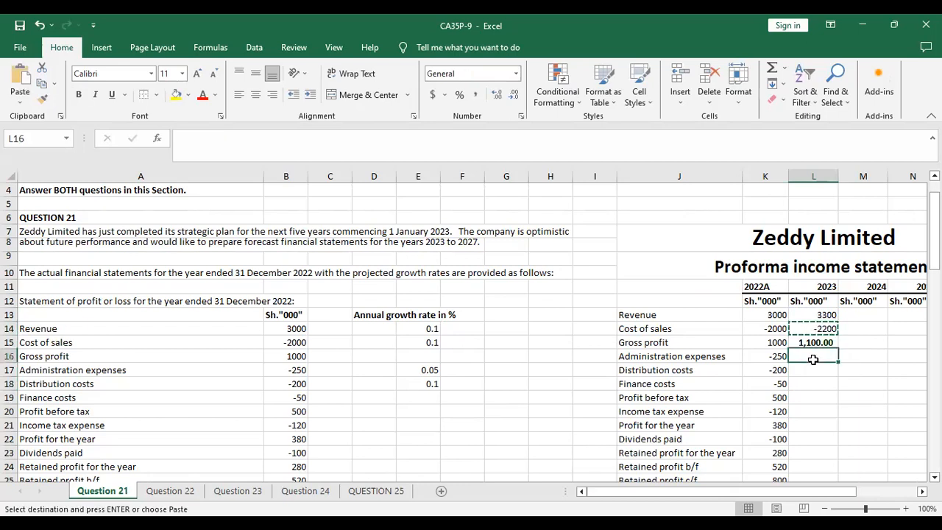
key("ctrl+v")
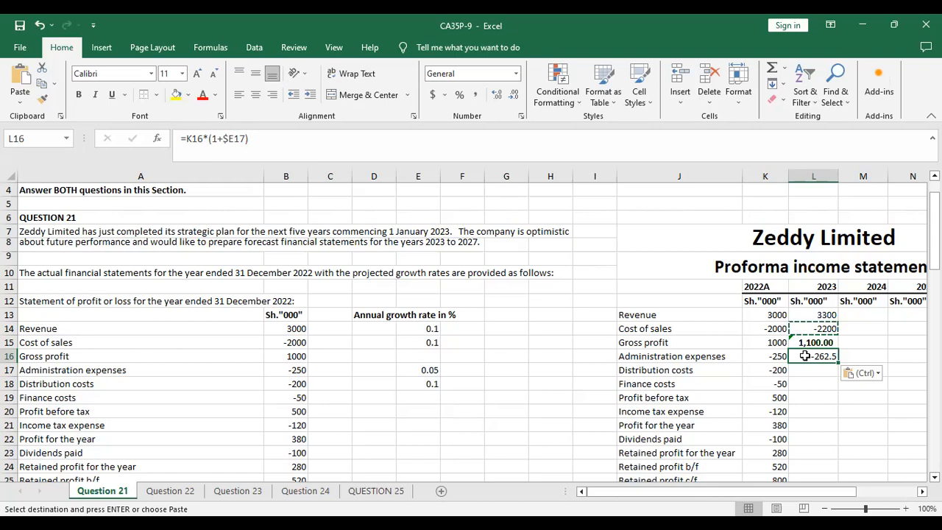
double_click(805, 356)
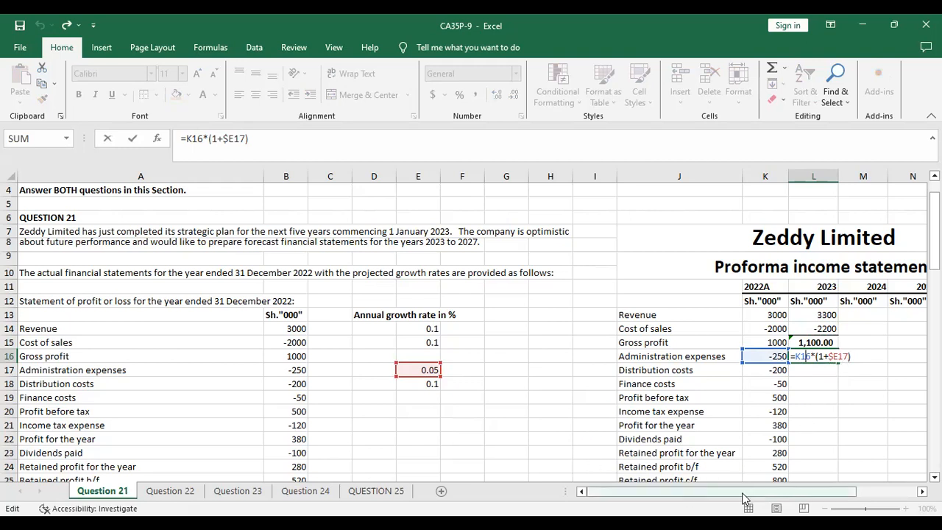
key("ctrl+Return")
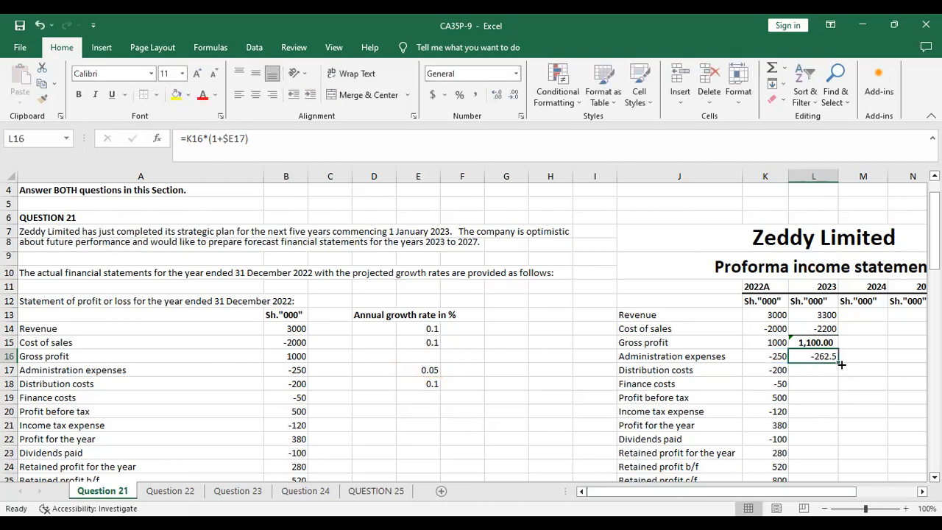
left_click_drag(837, 361, 836, 375)
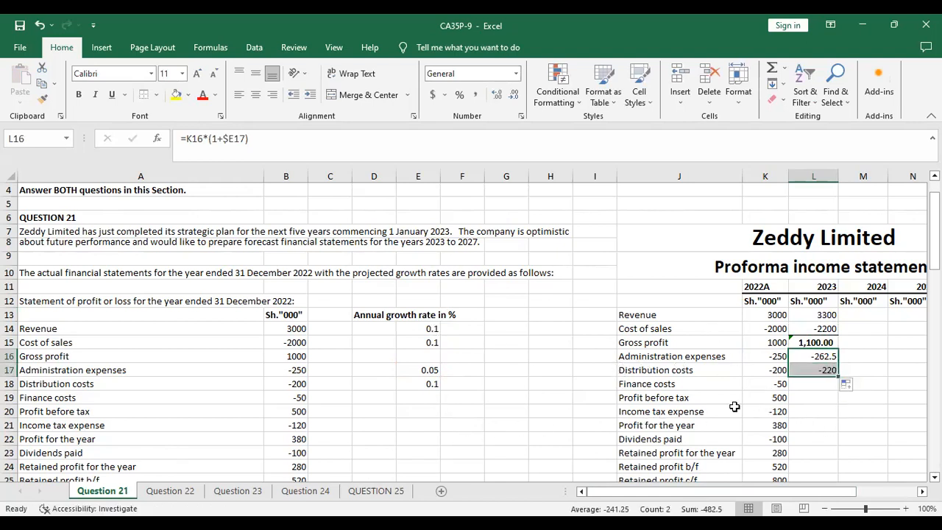
Step: Enter the 2023 profit before tax formula =SUM(L15:L18) in L19
left_click(810, 399)
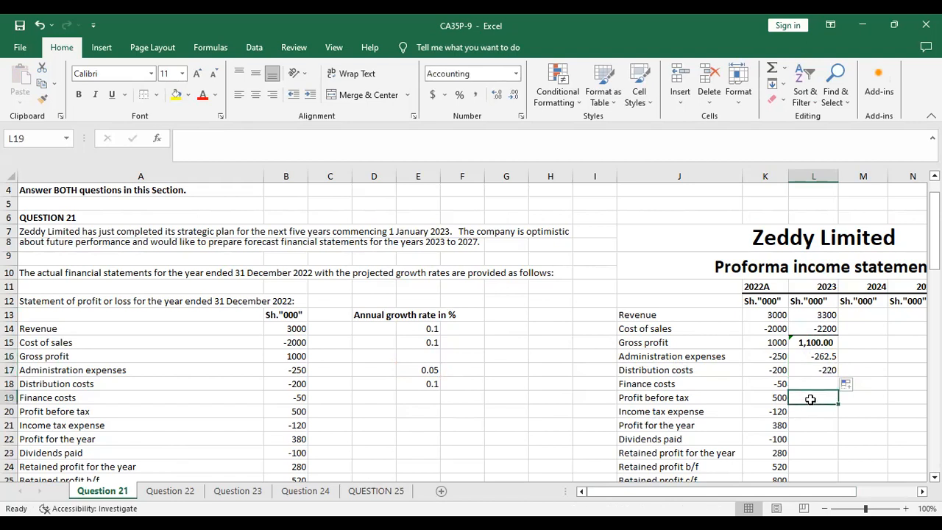
type("=")
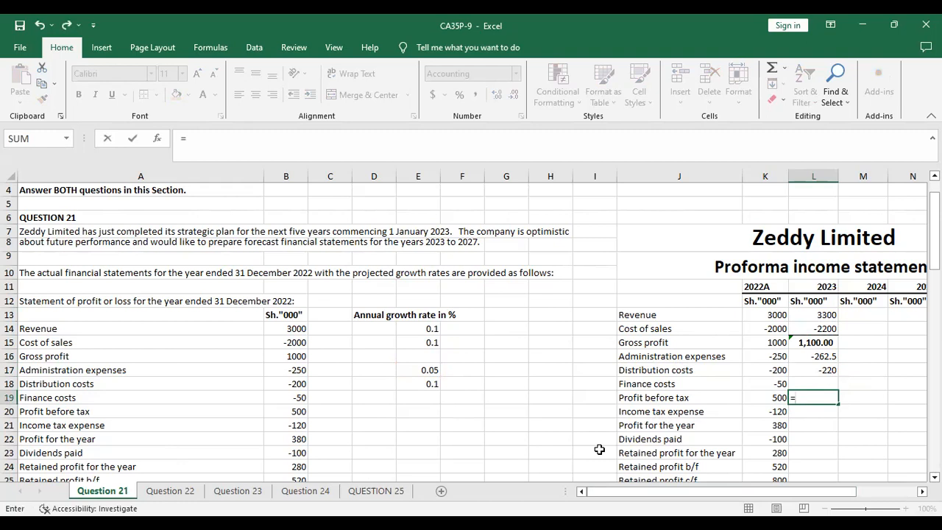
type("sum")
key("Tab")
left_click_drag(809, 343, 803, 366)
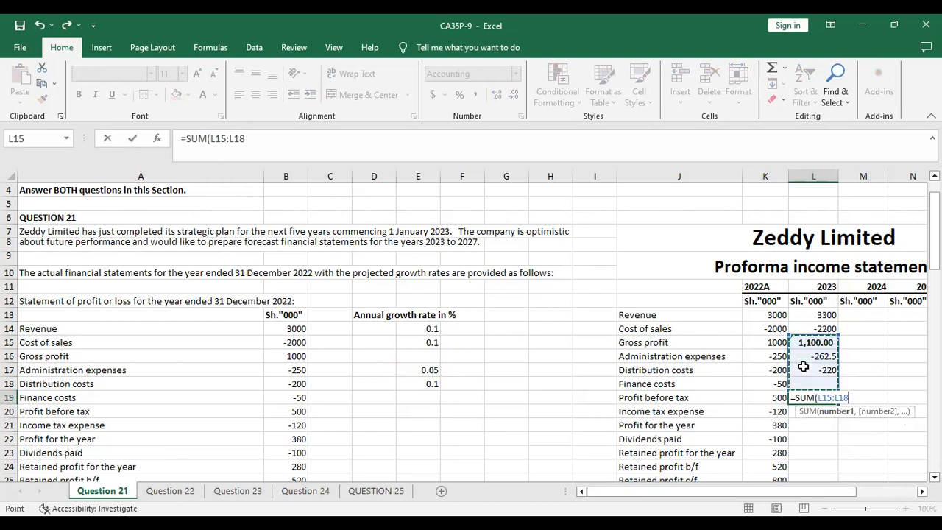
key("Return")
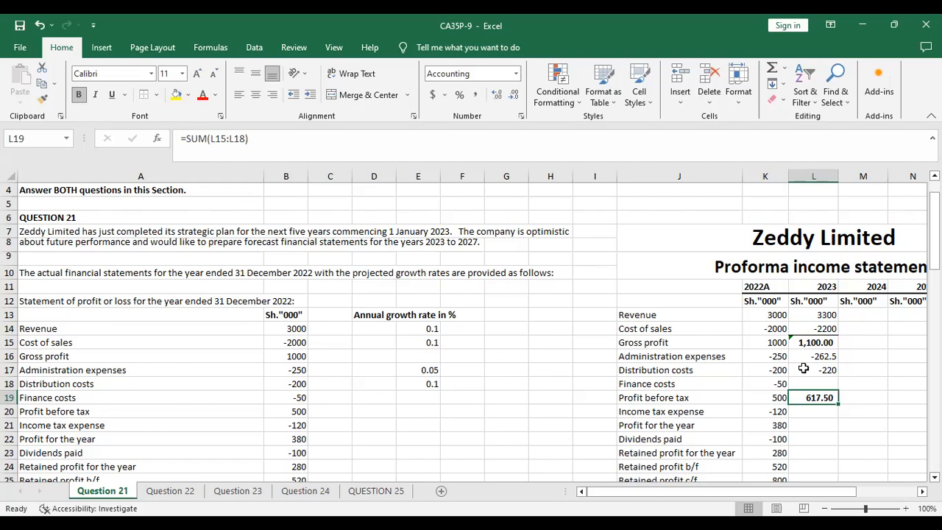
Step: Enter the 2023 income tax expense in L20 as negative 25% of profit before tax, using =-.25*L19
left_click(815, 412)
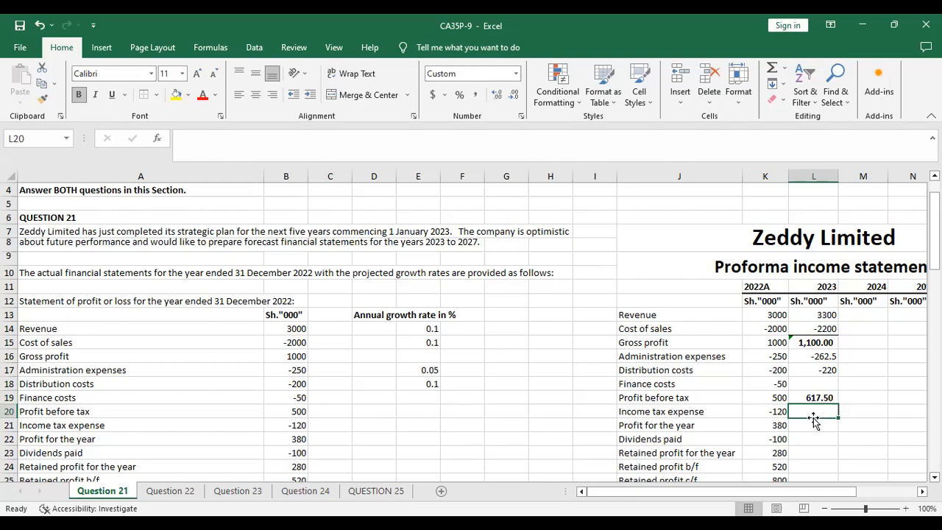
type("=-.25*")
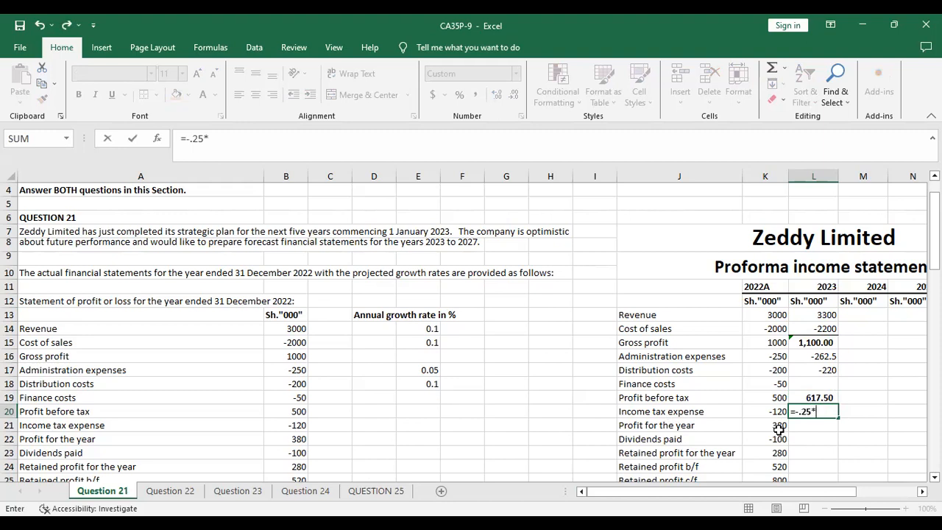
left_click(829, 397)
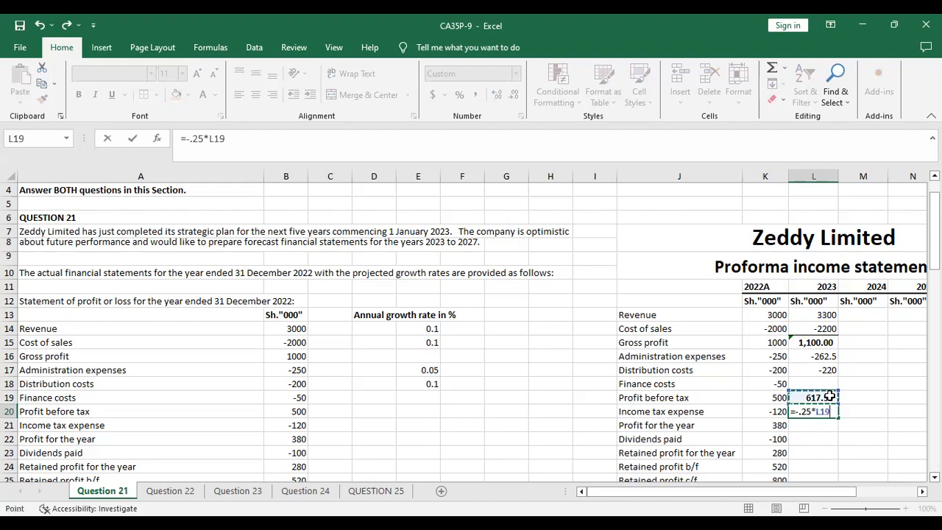
key("Return")
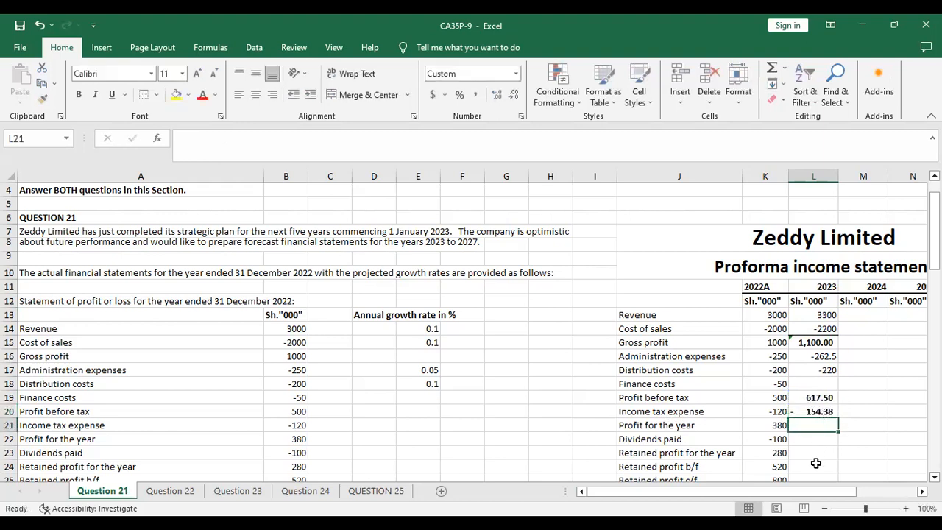
Step: Enter the 2023 profit for the year formula =SUM(L19:L20) in L21
type("=")
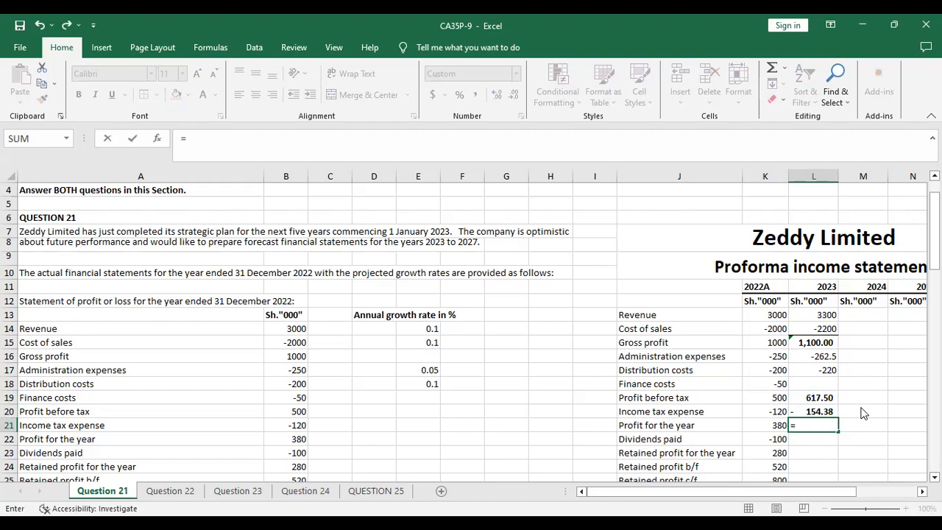
type("SUM(")
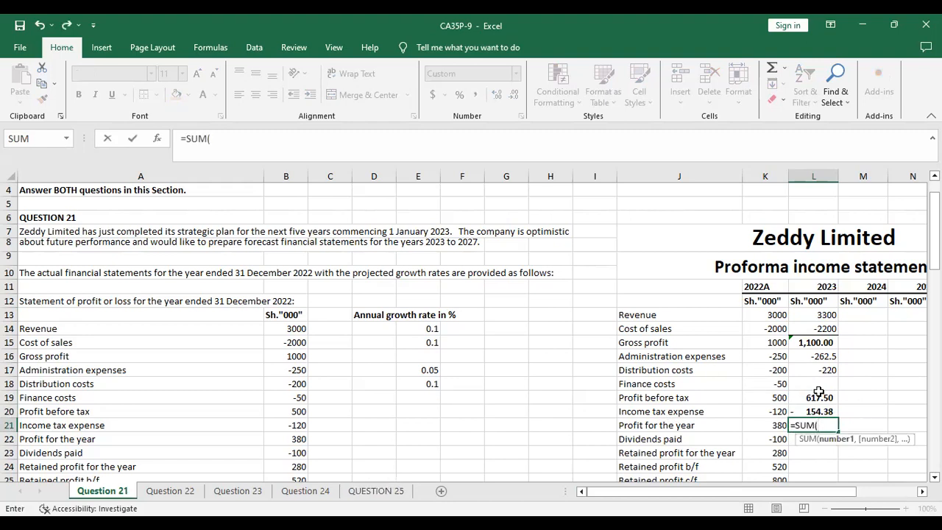
left_click_drag(812, 399, 814, 410)
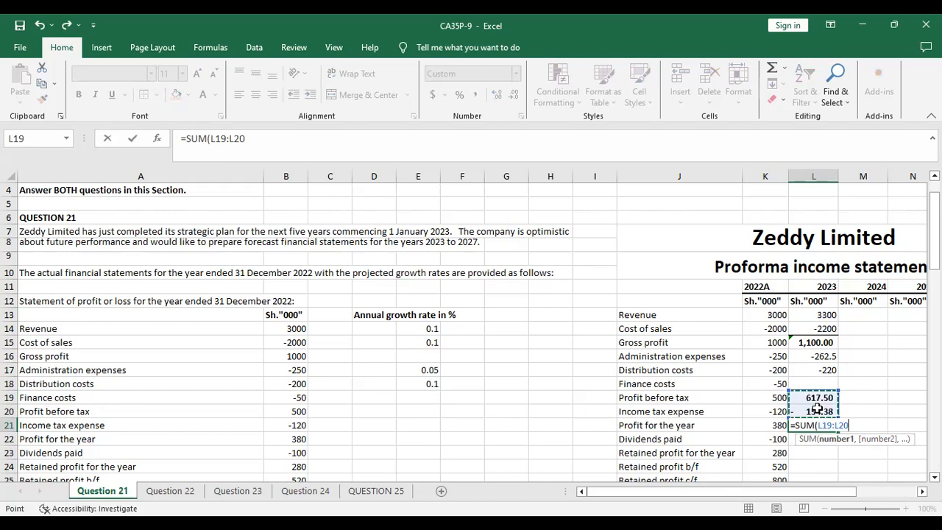
key("Return")
Step: Enter -100 as the 2023 dividends paid in L22
left_click(815, 441)
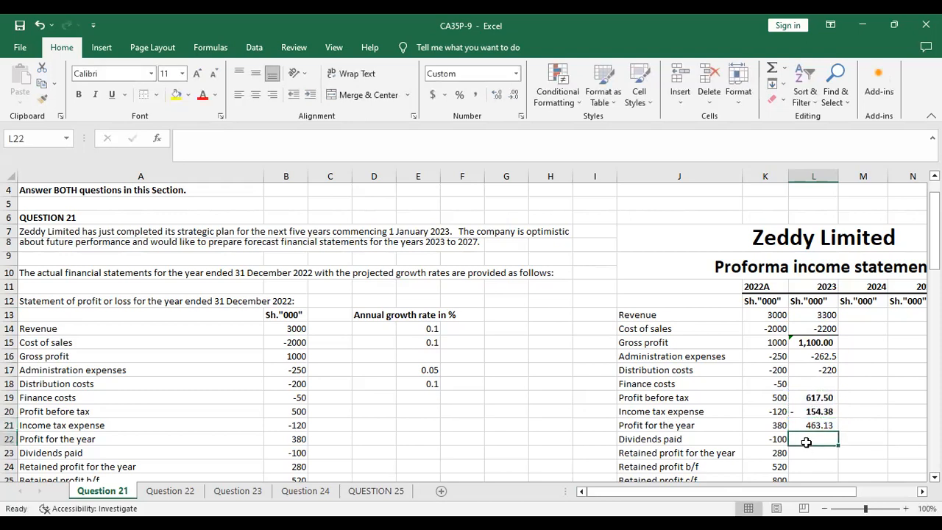
type("-100")
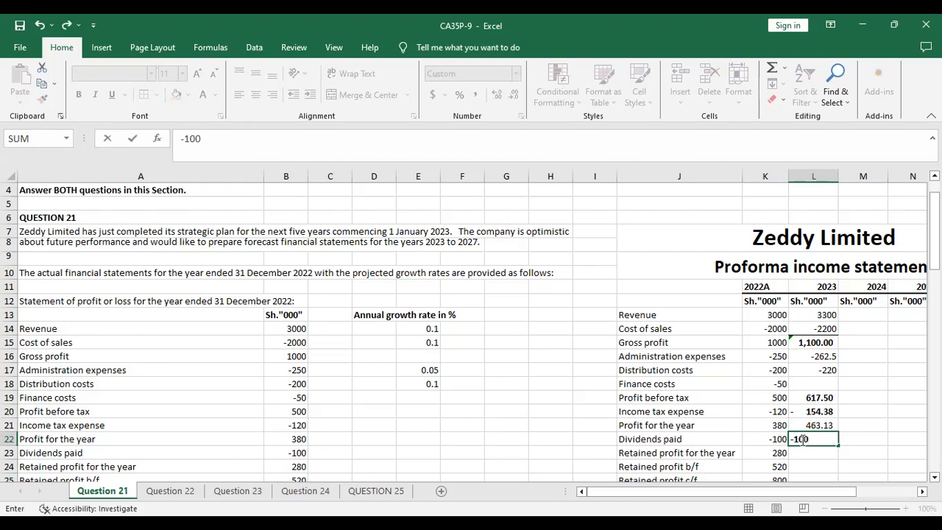
key("Return")
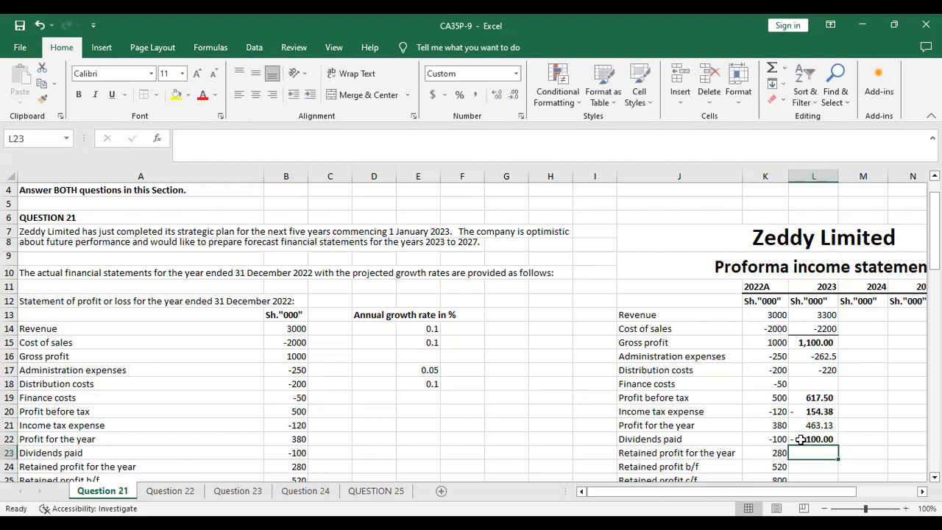
Step: Remove the bold formatting from the 2023 cells L18:L25
left_click(816, 387)
left_click_drag(824, 410, 835, 448)
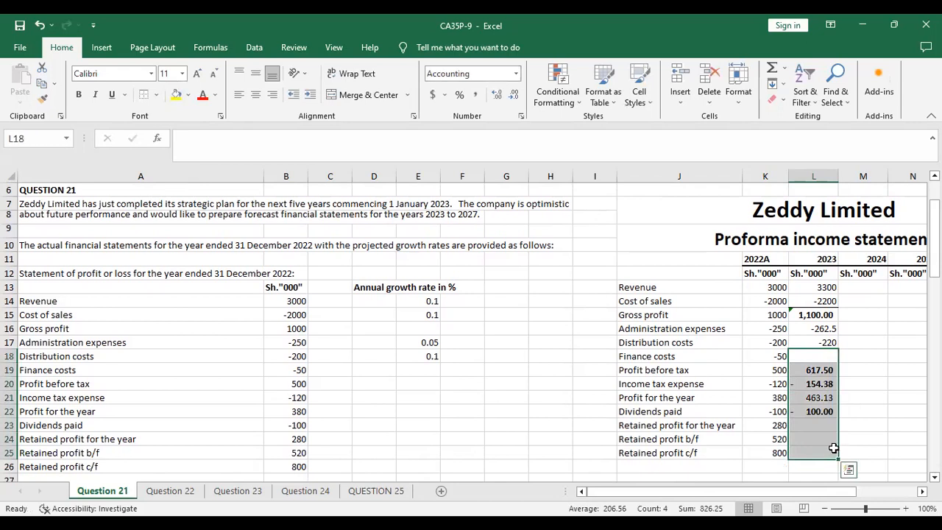
key("ctrl+b")
key("ctrl+b")
left_click(863, 426)
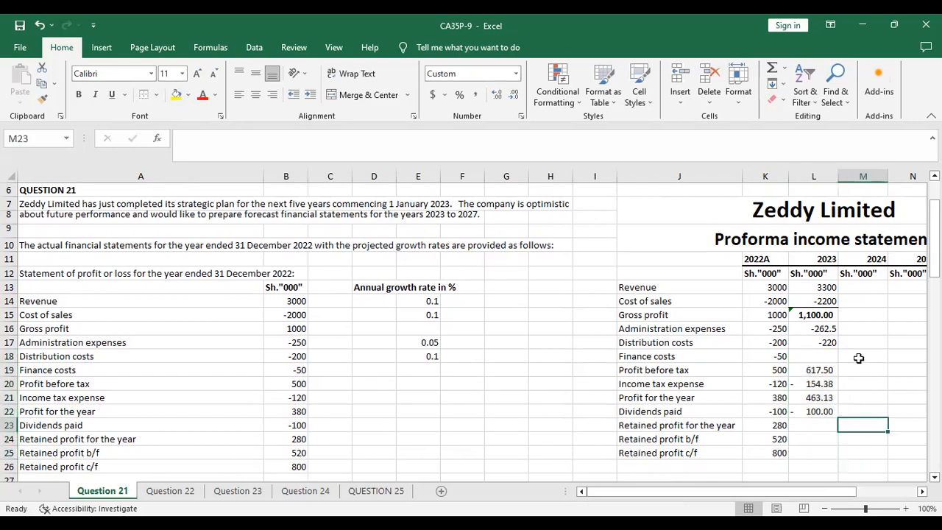
Step: Make the 2023 profit for the year in L21 bold and add a top border to it
left_click(818, 395)
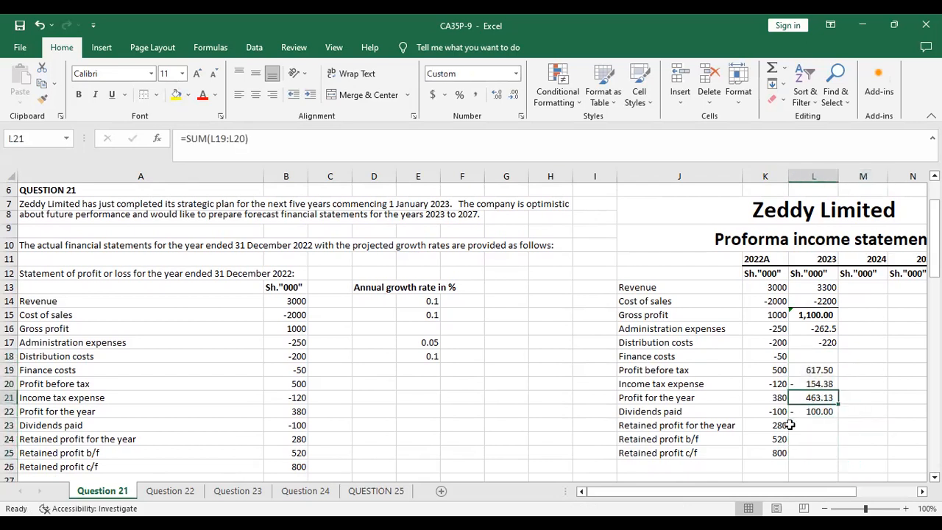
key("ctrl+b")
left_click(802, 437)
Step: Enter the 2023 retained profit for the year formula =L21+L22 in L23
left_click(817, 426)
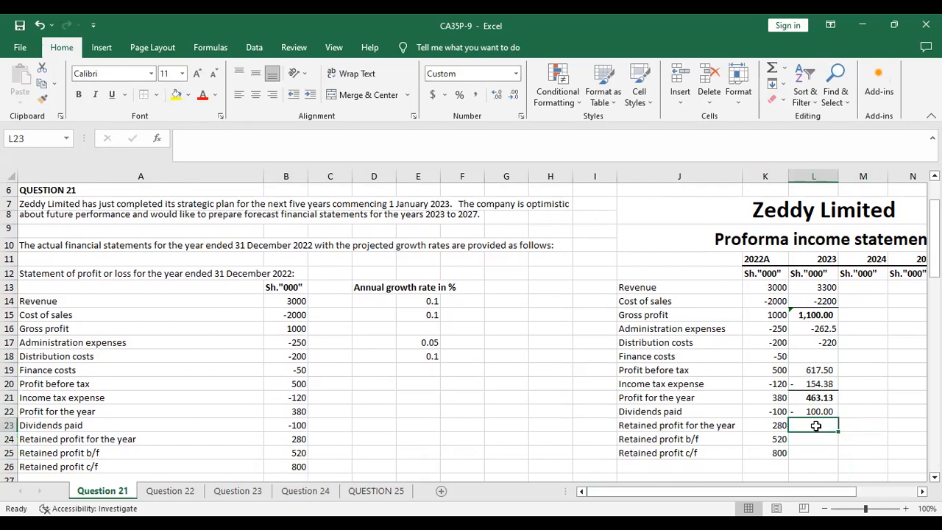
type("=")
left_click(814, 399)
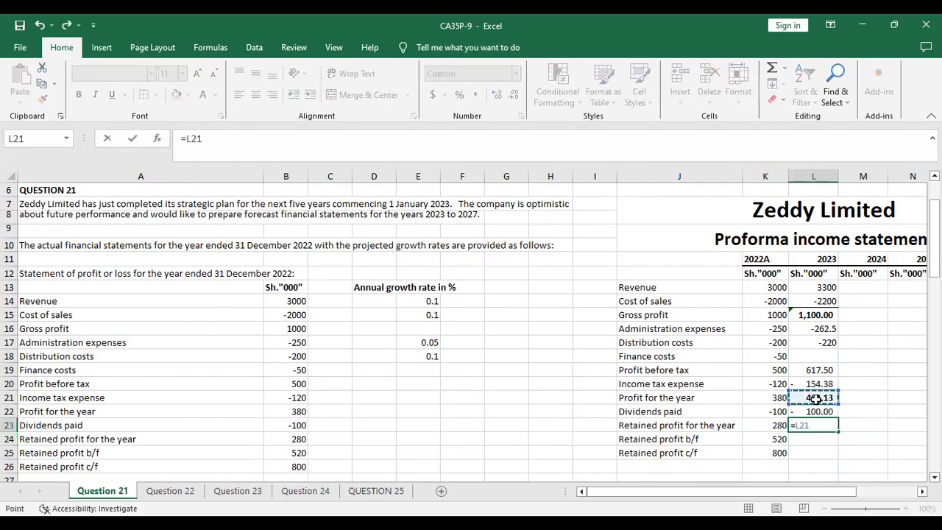
type("+")
left_click(818, 412)
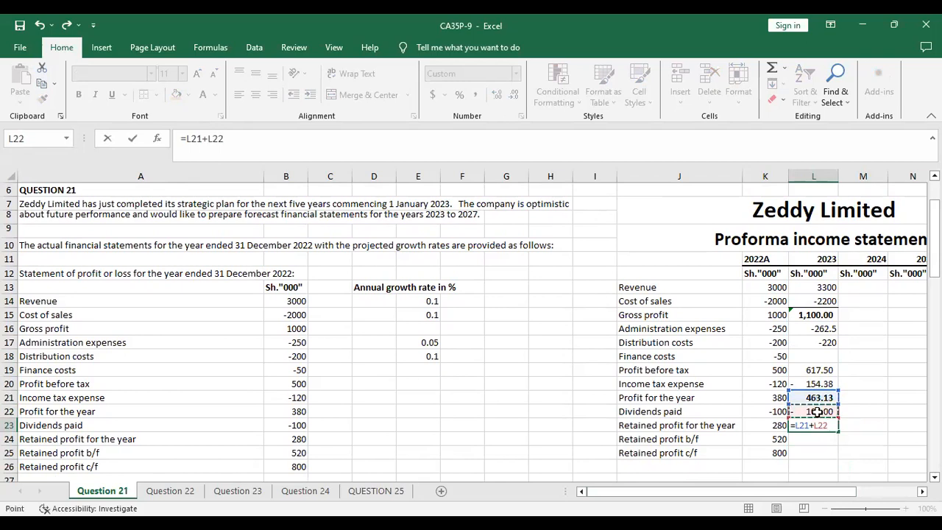
key("ctrl+Return")
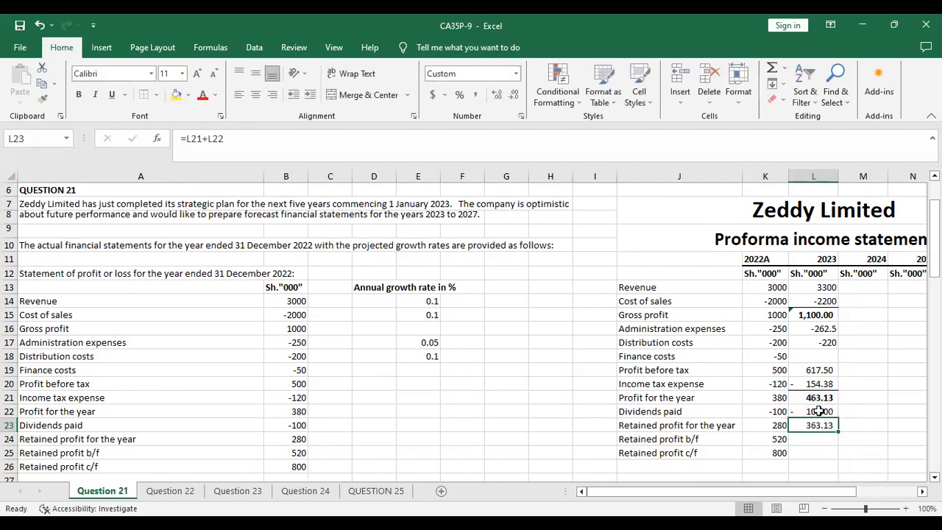
Step: Enter the 2023 retained profit b/f in L24 as a link to the 2022 retained profit c/f, =K25
left_click(762, 465)
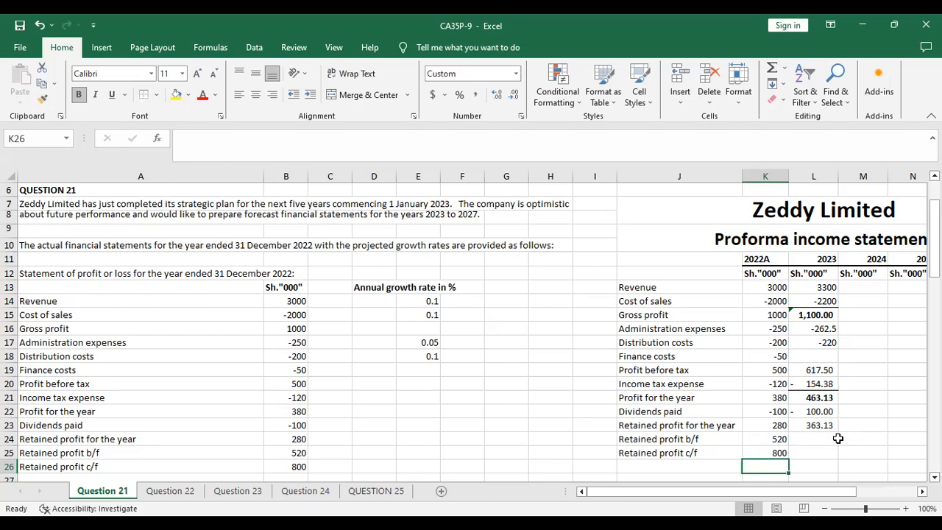
left_click(814, 439)
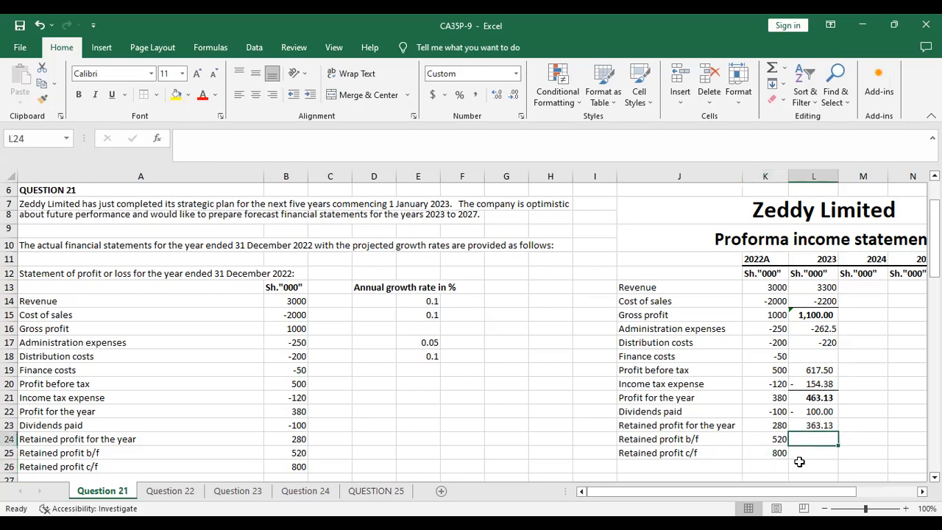
type("=")
left_click(778, 452)
key("Return")
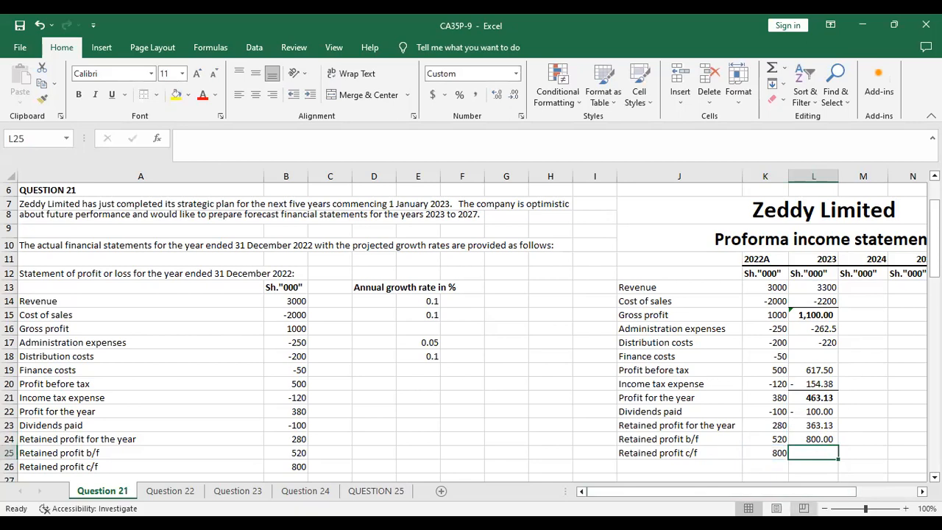
Step: Enter the 2023 retained profit c/f formula =L23+L24 in L25 and make it bold
type("=")
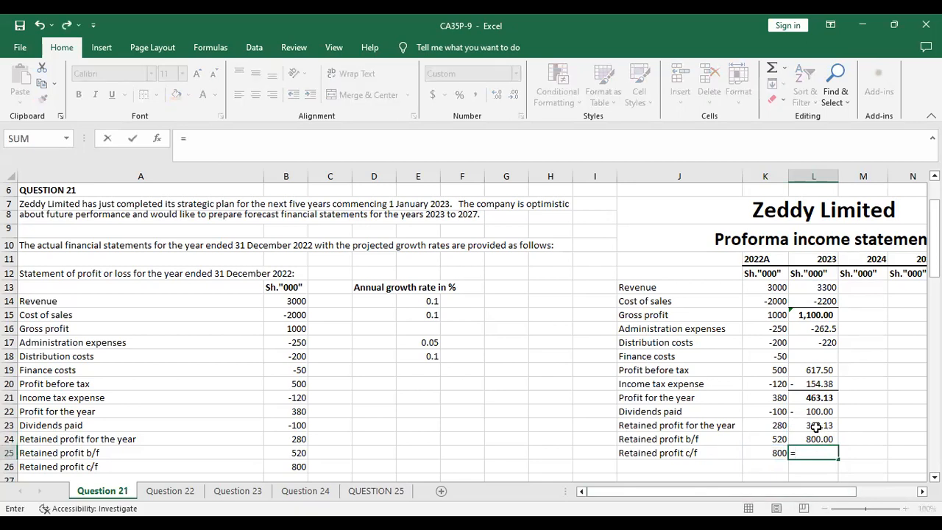
left_click(816, 426)
type("+")
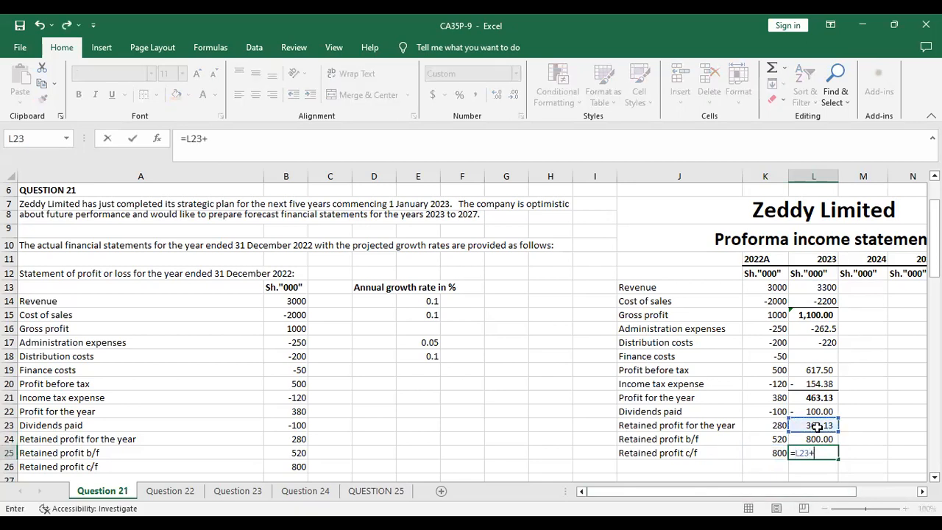
left_click(815, 439)
key("ctrl+Return")
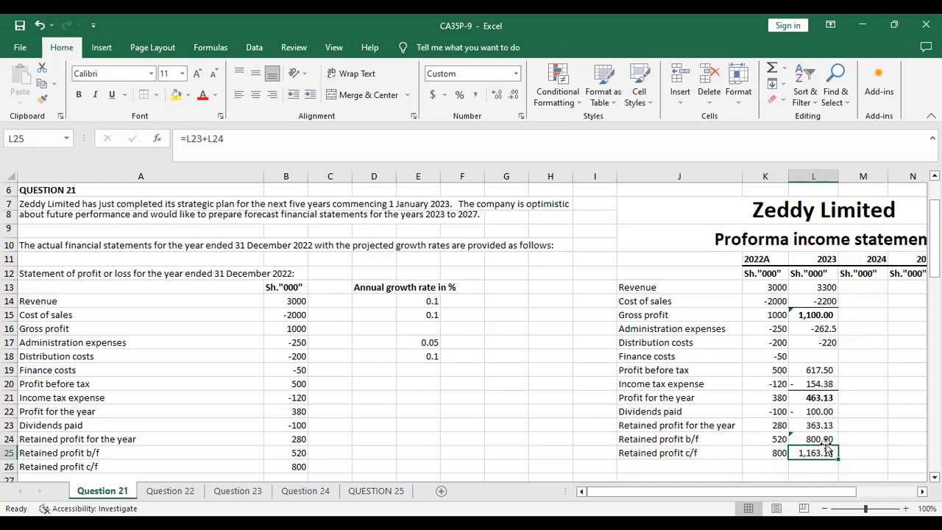
key("ctrl+b")
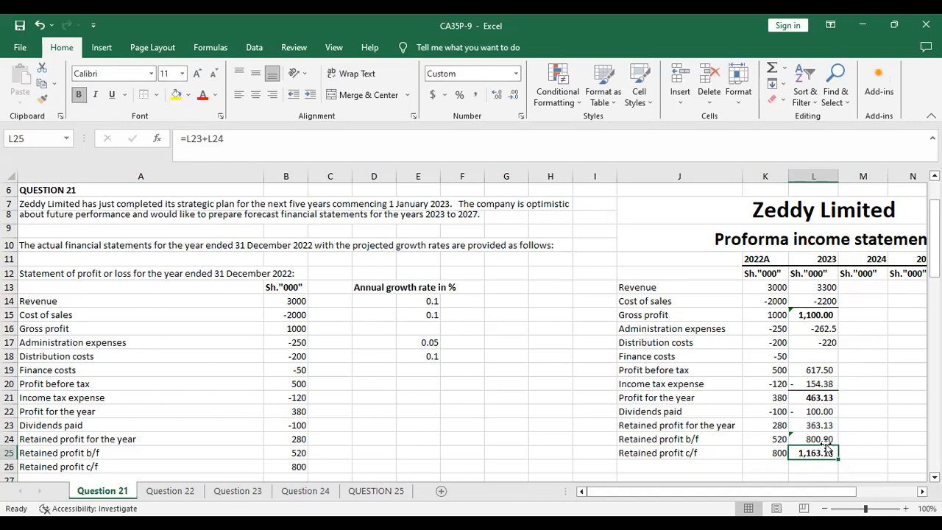
left_click(748, 476)
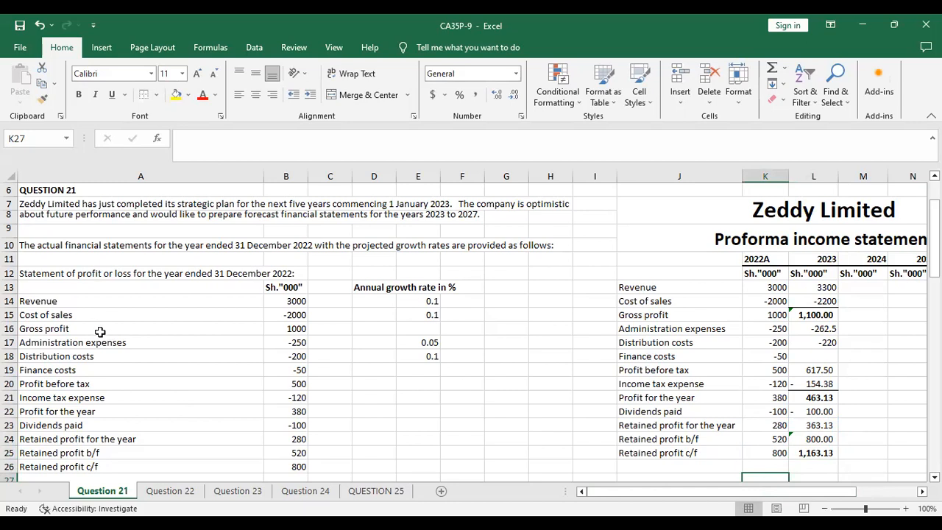
Step: Enter the title "Proforma Statement of Financial Position" in J27, below the proforma income statement
scroll(147, 335, "down", 3)
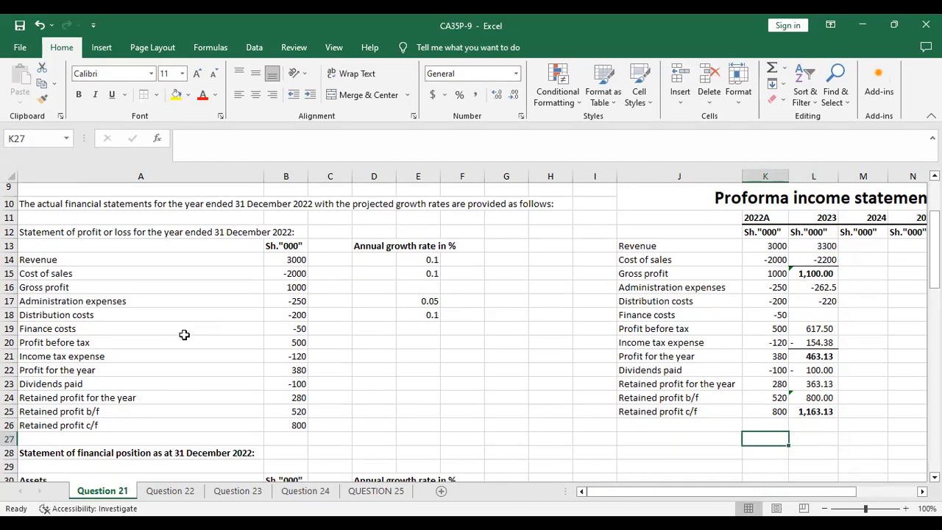
scroll(179, 353, "down", 1)
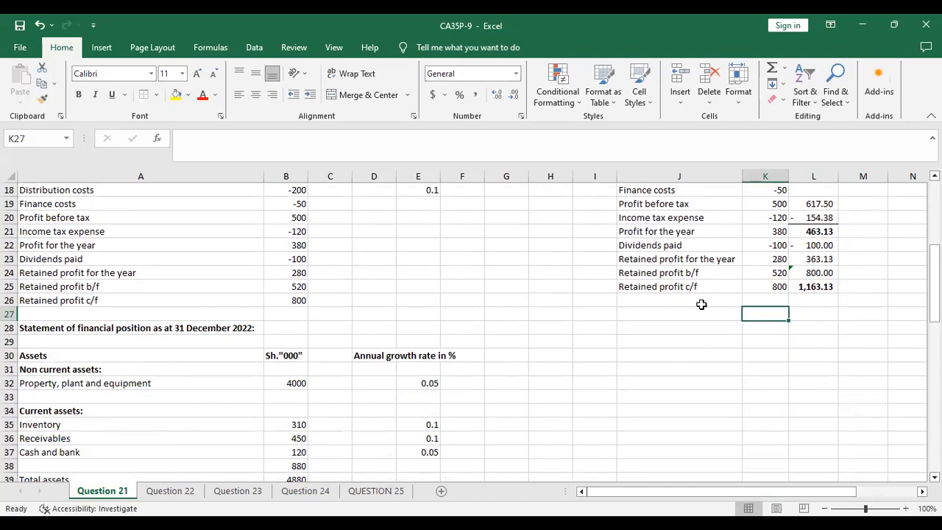
left_click(651, 311)
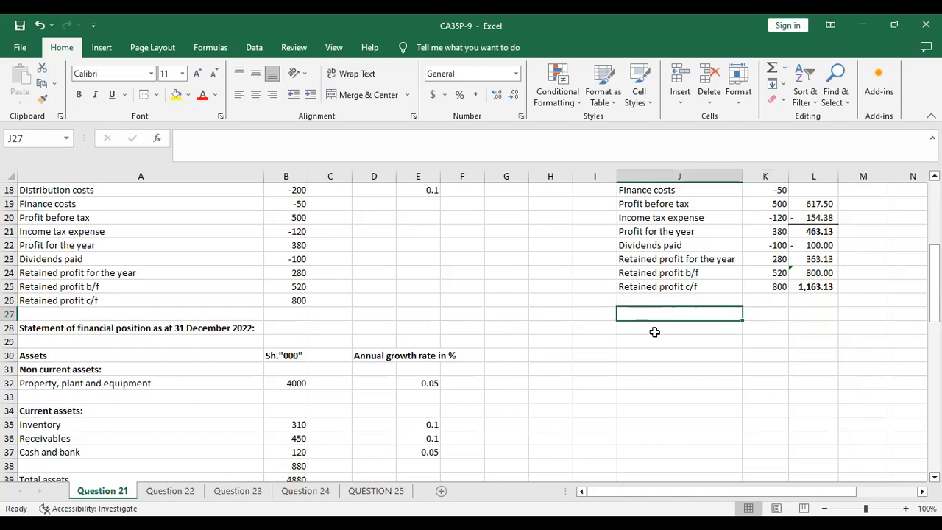
type("P")
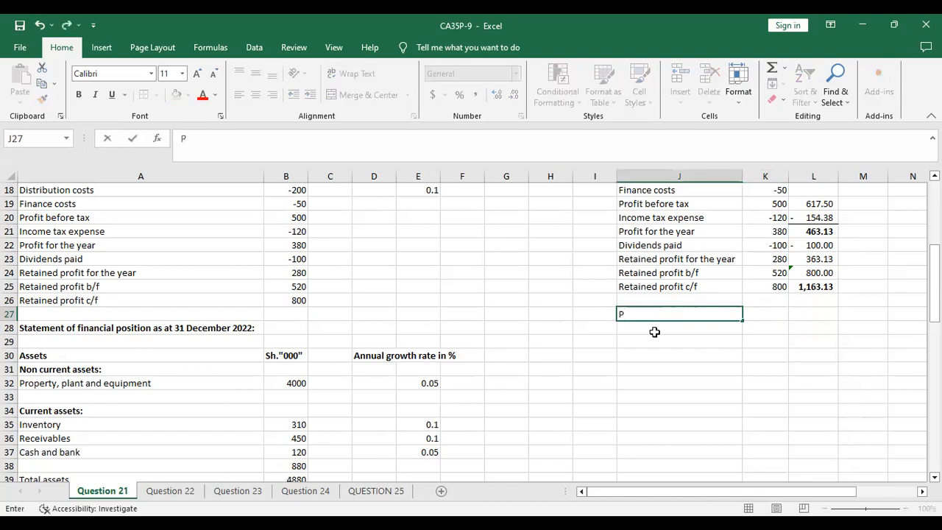
type("roforma Statement of")
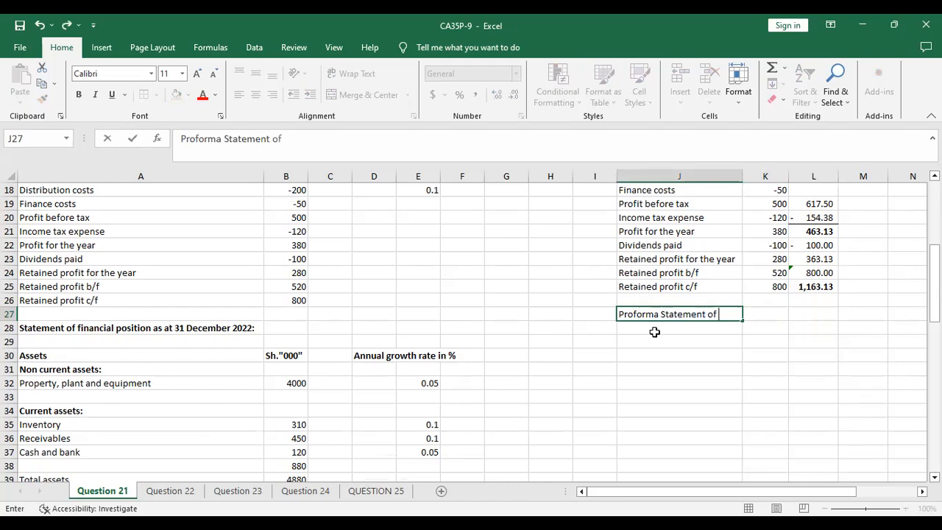
type("nancial Position")
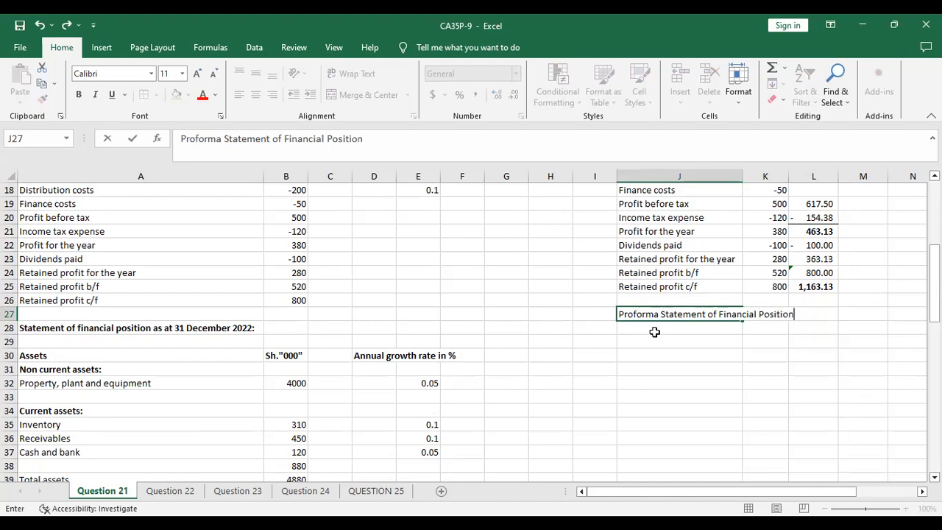
key("Return")
left_click(652, 343)
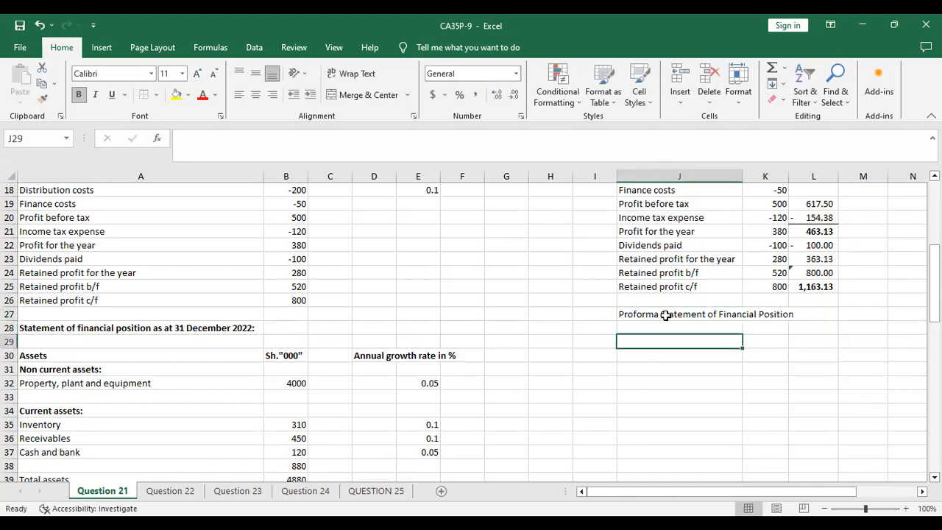
Step: Merge and center the statement of financial position title across J27:P28, make it bold and enlarge it to 18 pt
left_click_drag(634, 312, 763, 320)
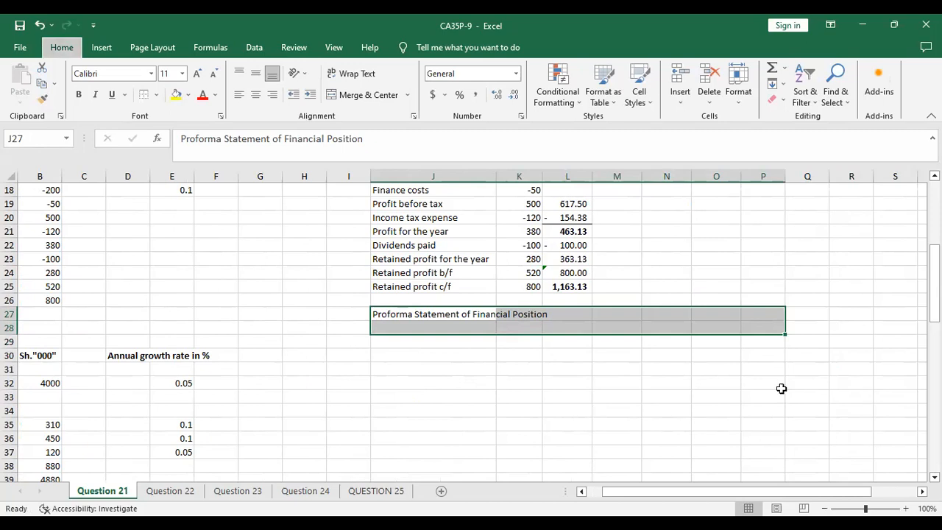
left_click(363, 94)
left_click(79, 94)
left_click(199, 74)
left_click(198, 75)
left_click(199, 74)
left_click(198, 75)
Step: Copy the year and Sh."000" headings K11:P12 of the income statement to K29, under the financial position title
scroll(531, 210, "up", 4)
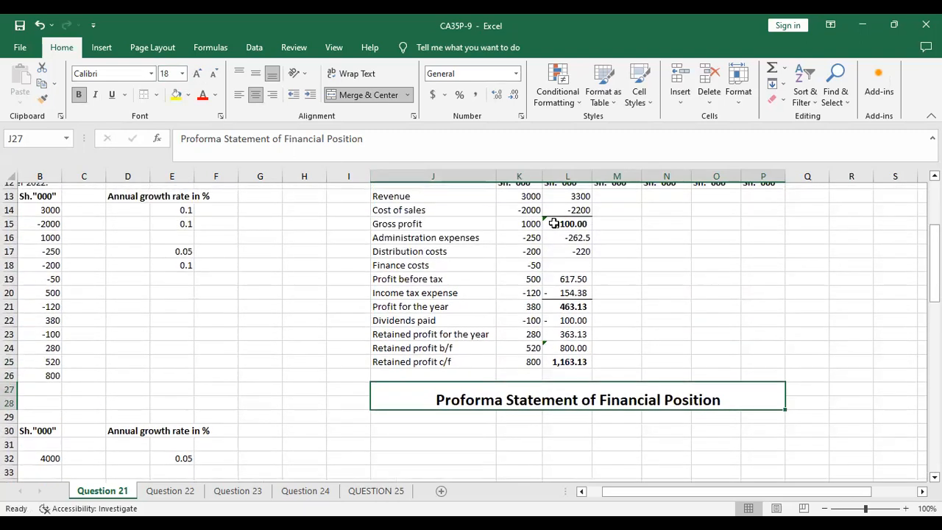
left_click(535, 260)
left_click_drag(534, 260, 752, 265)
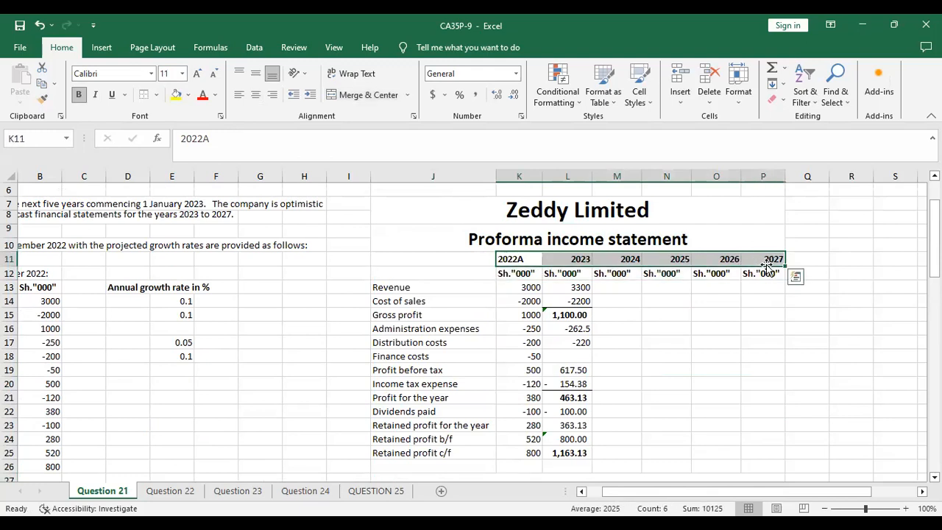
left_click(517, 260)
left_click_drag(517, 259, 752, 276)
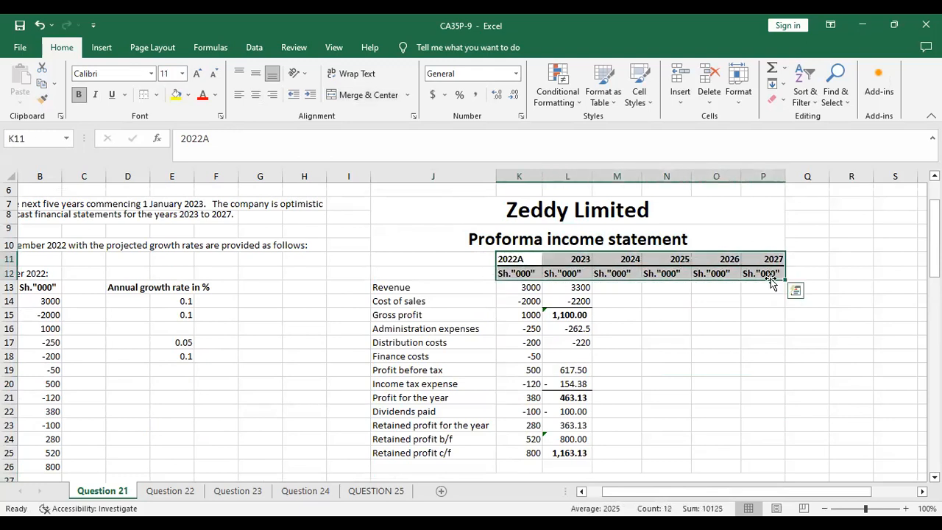
key("ctrl+c")
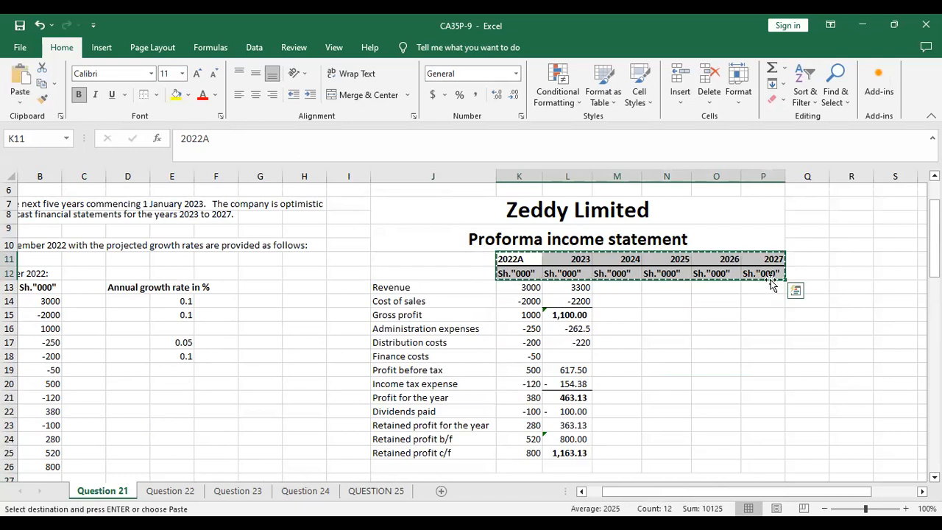
scroll(616, 334, "down", 5)
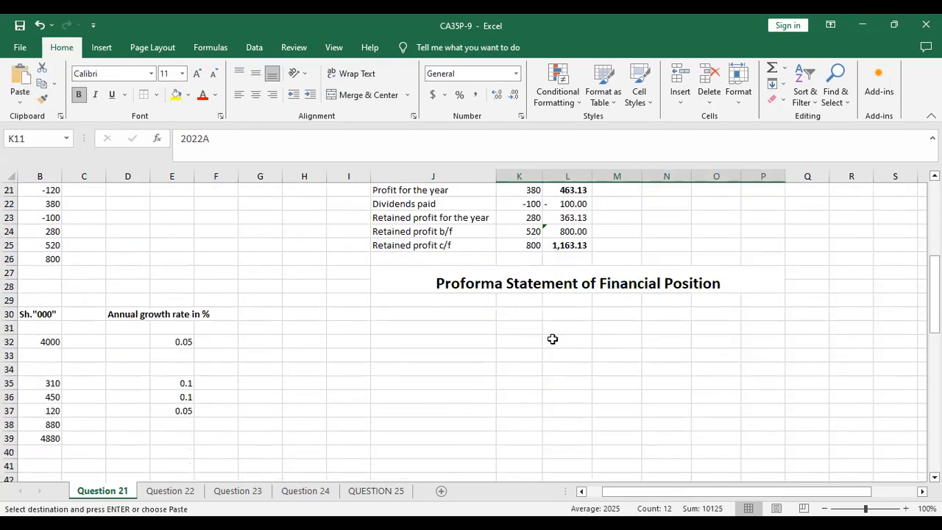
left_click(516, 303)
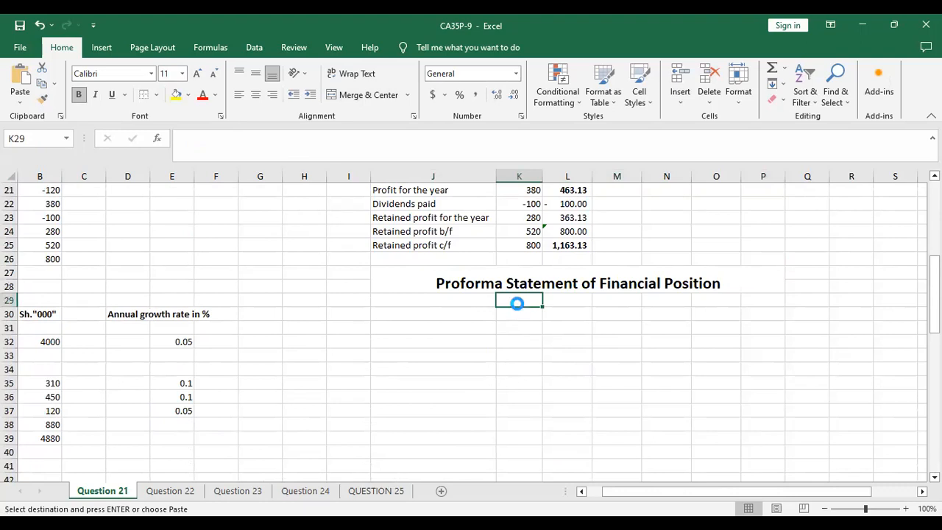
key("ctrl+v")
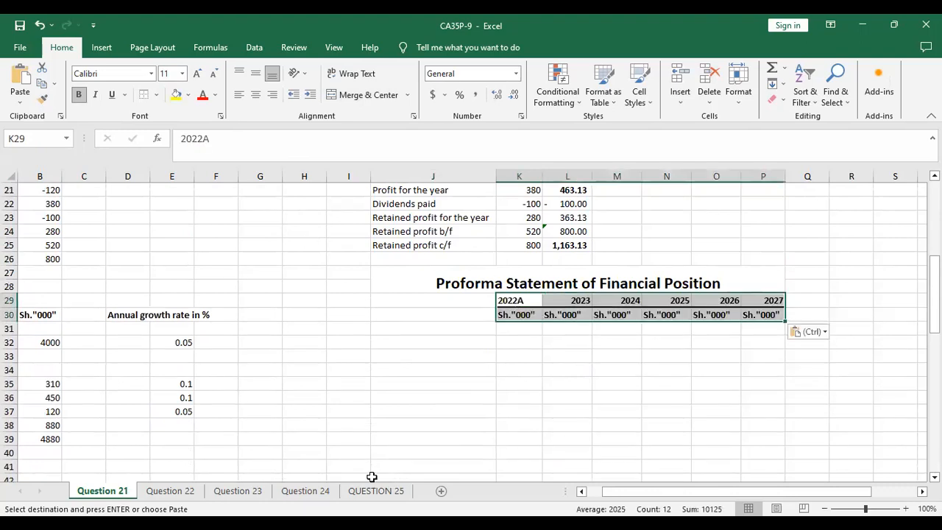
Step: Copy the 2022 statement of financial position A30:B53 to J30 and autofit column J to its labels
left_click(583, 493)
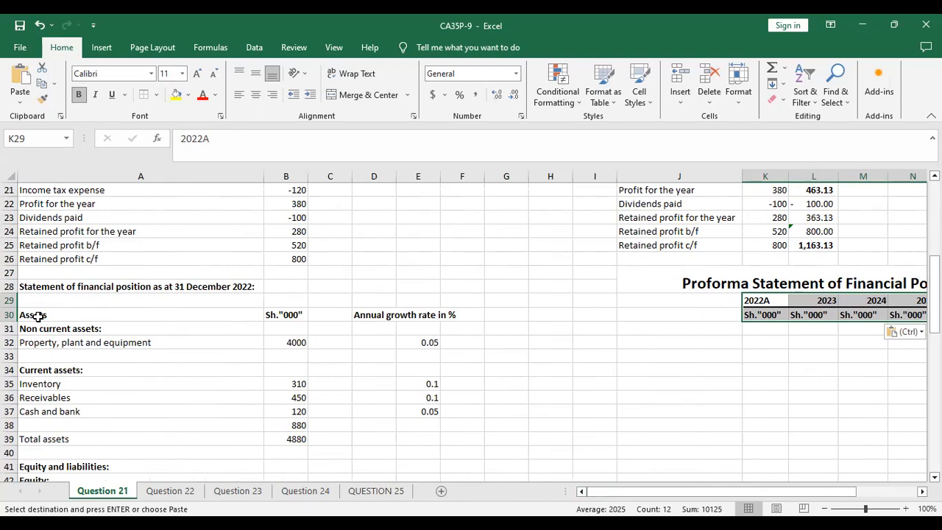
left_click_drag(36, 315, 279, 326)
left_click_drag(291, 294, 290, 294)
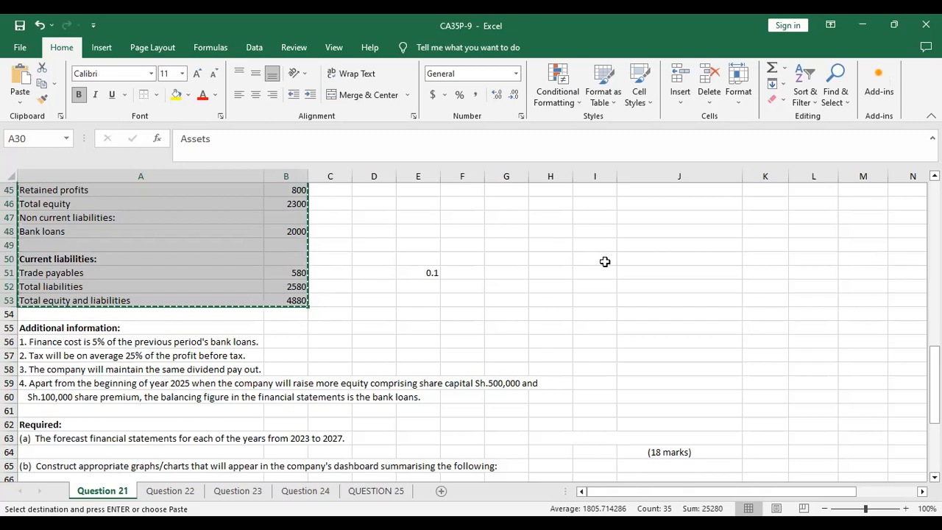
scroll(641, 292, "up", 8)
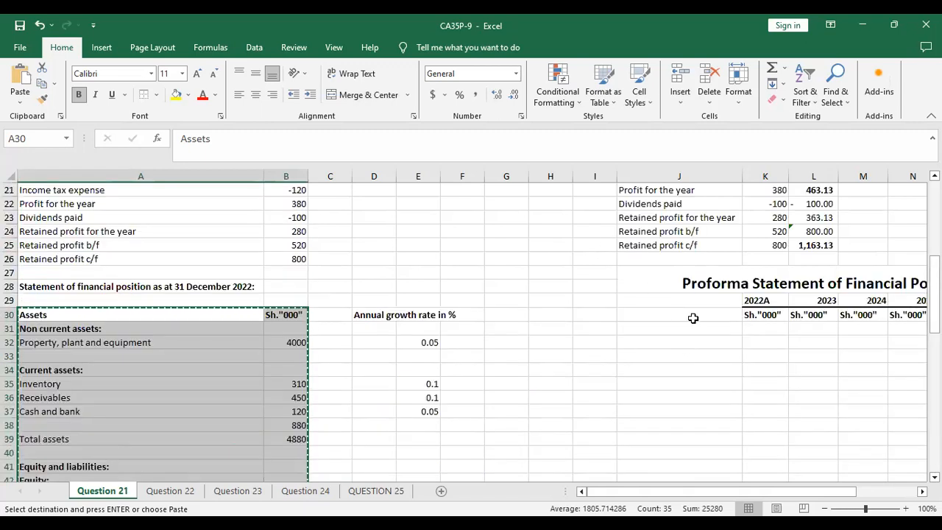
left_click(673, 315)
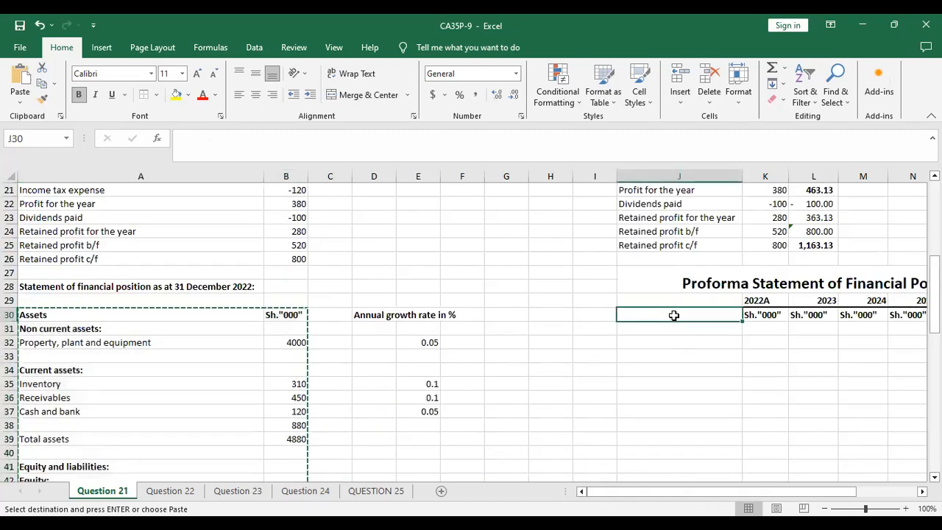
key("ctrl+v")
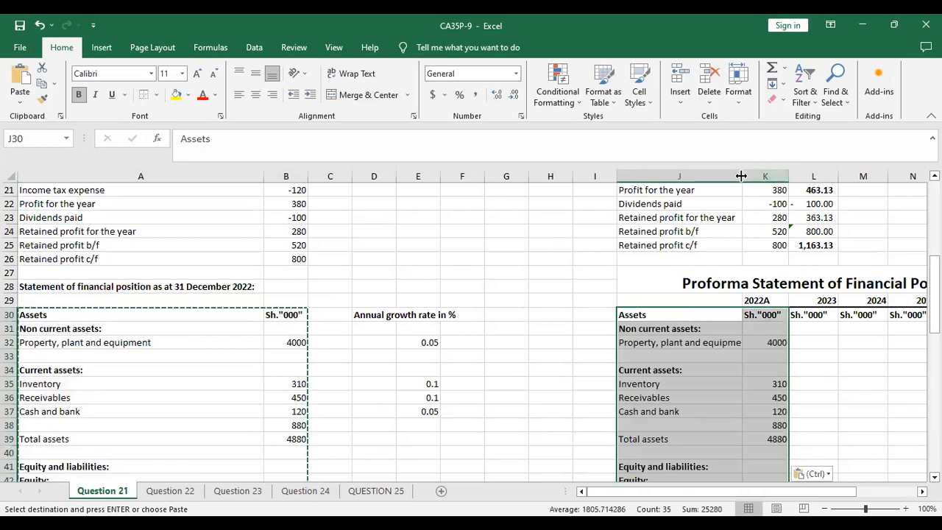
double_click(741, 176)
left_click(719, 380)
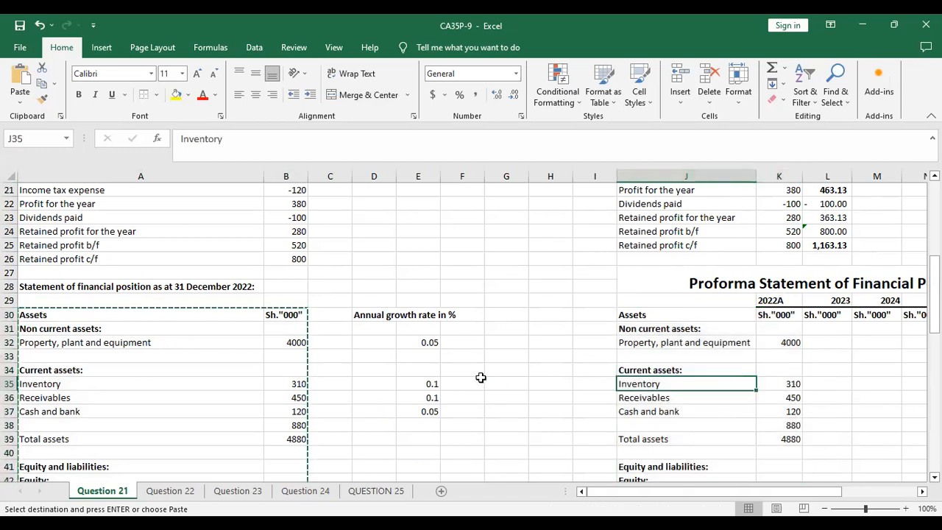
left_click(824, 342)
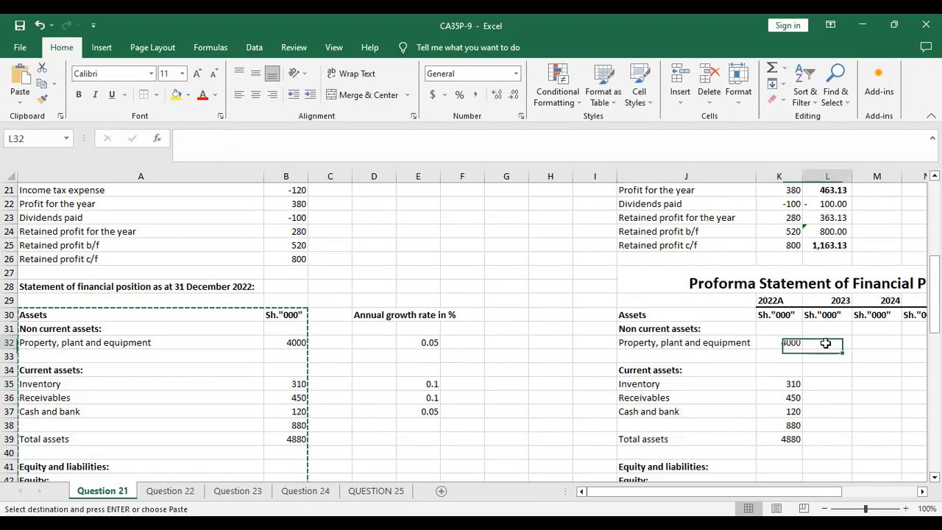
type("=")
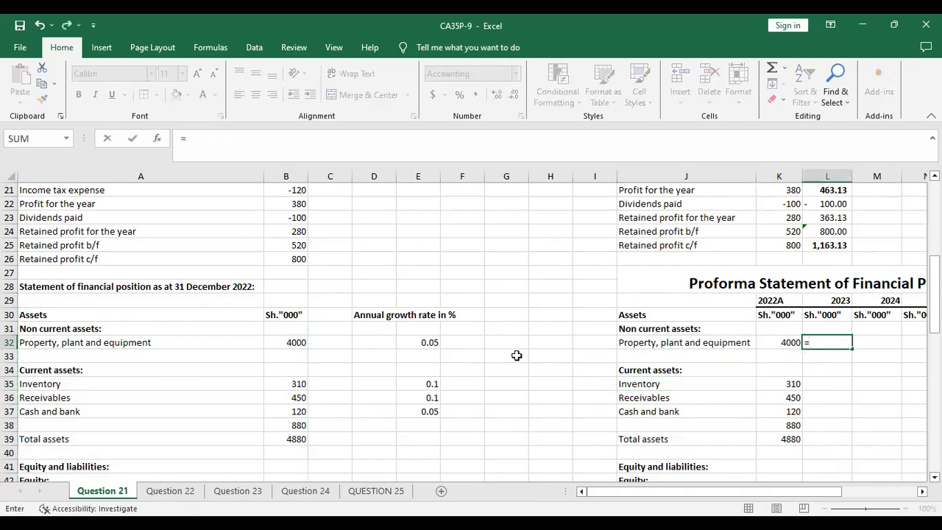
left_click(425, 342)
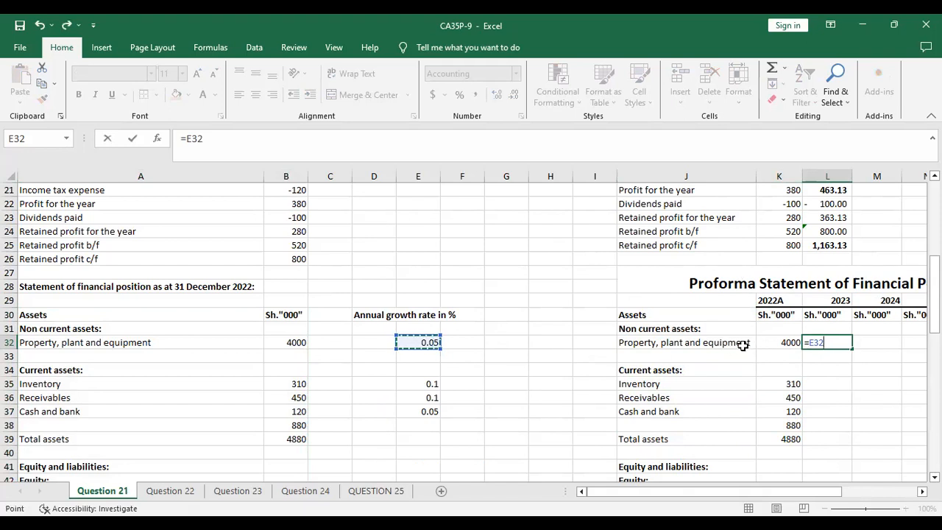
key("BackSpace")
key("BackSpace")
key("BackSpace")
key("BackSpace")
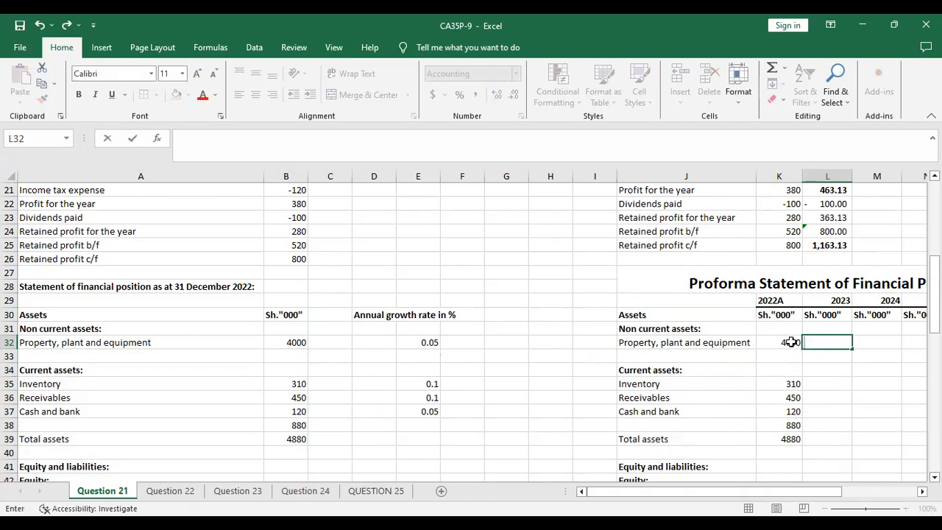
Step: Forecast 2023 property, plant and equipment in L32 with the formula =K32*(1+$E32)
type("=")
left_click(790, 342)
type("&")
key("BackSpace")
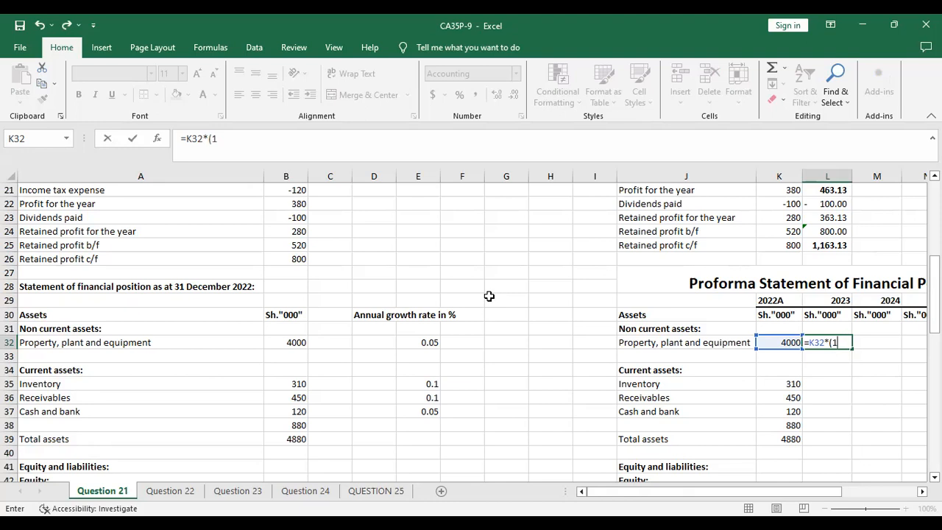
left_click(426, 343)
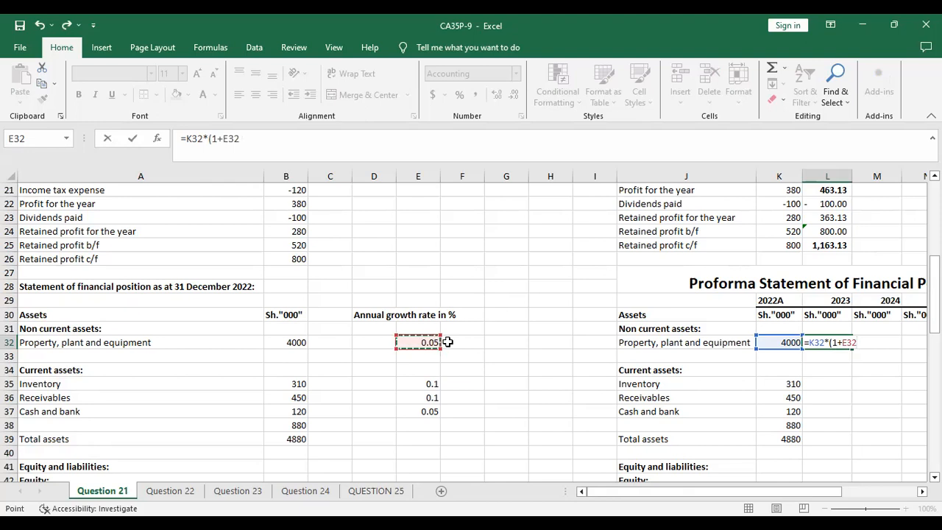
key("F4")
key("F4")
type(")")
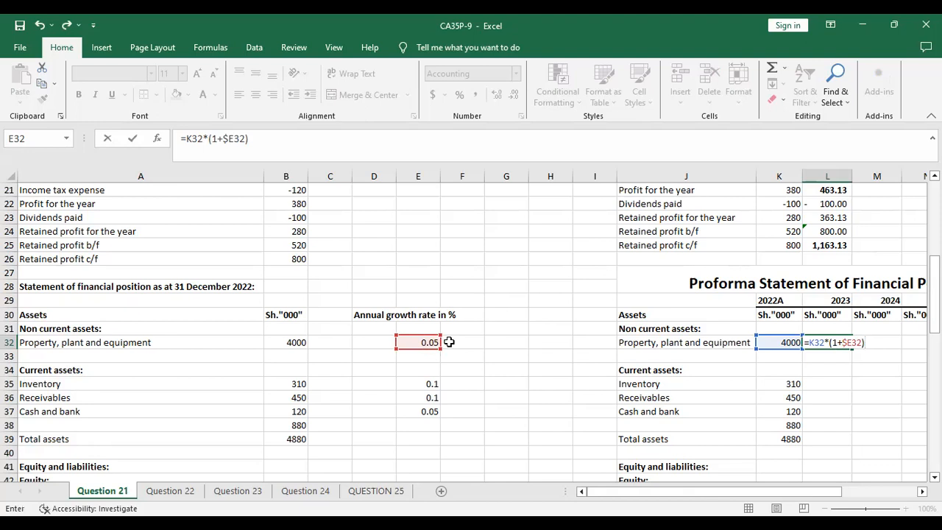
key("ctrl+Return")
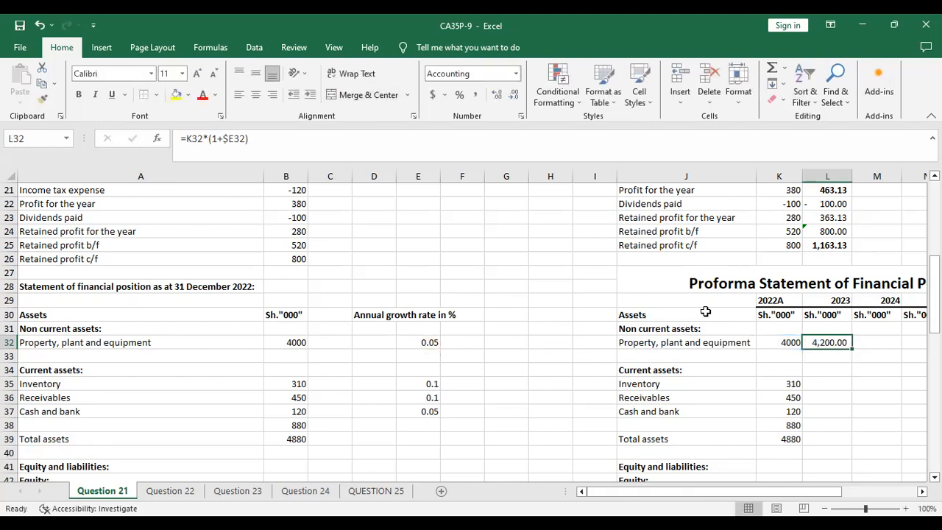
Step: Copy the growth formula from L32 to inventory in L35 and fill it down through cash and bank in L37
key("ctrl+c")
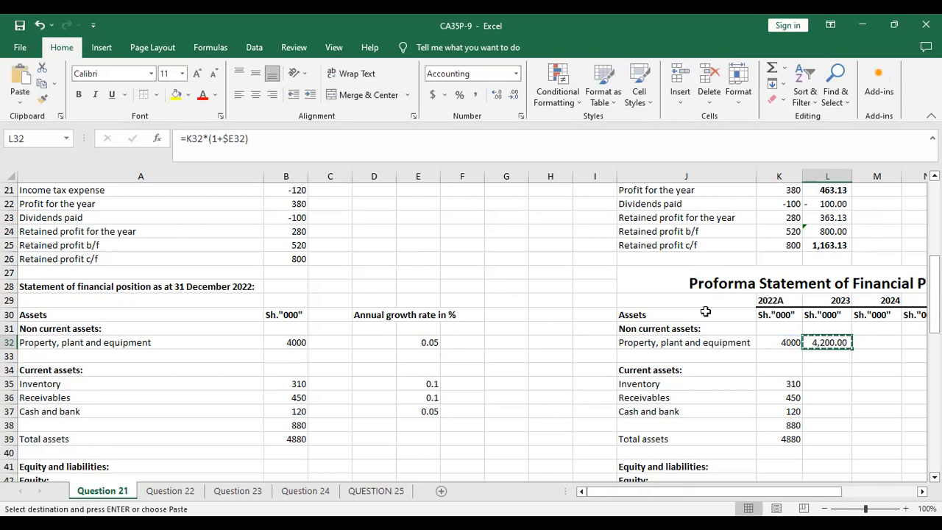
left_click(835, 383)
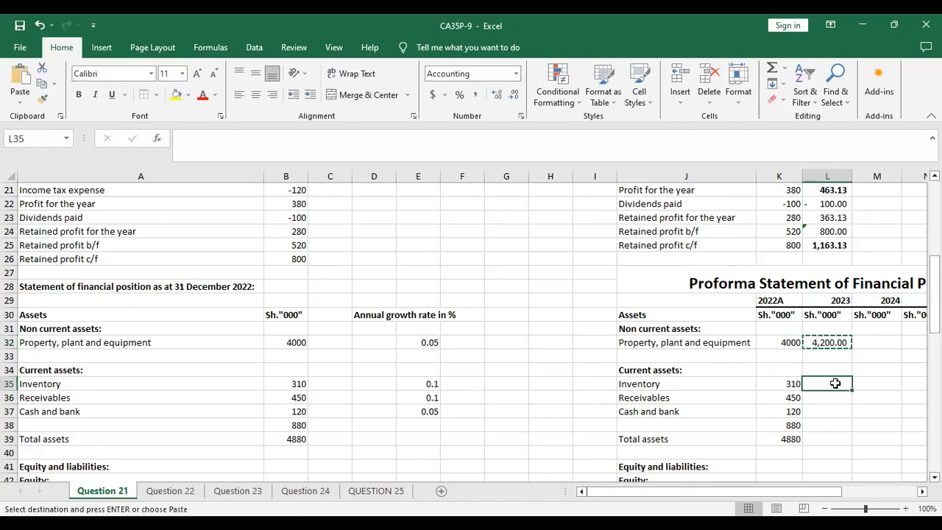
key("ctrl+v")
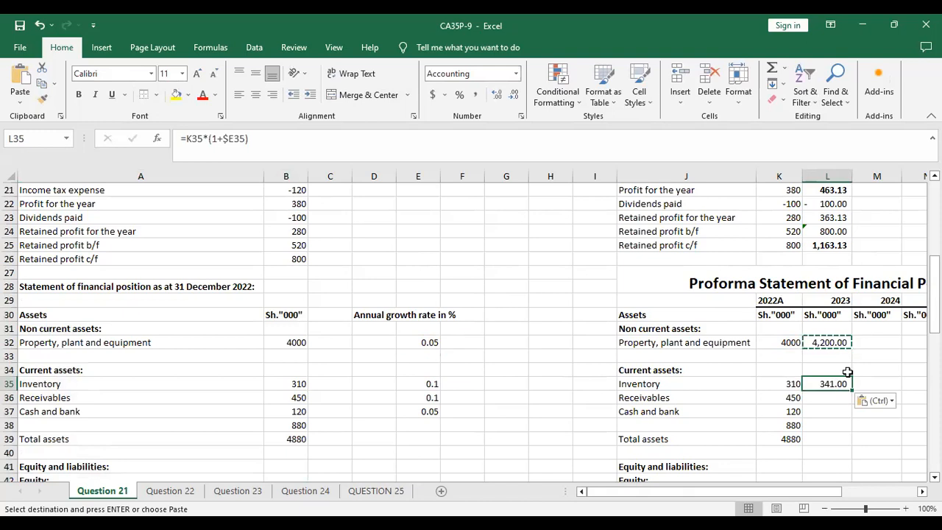
double_click(835, 383)
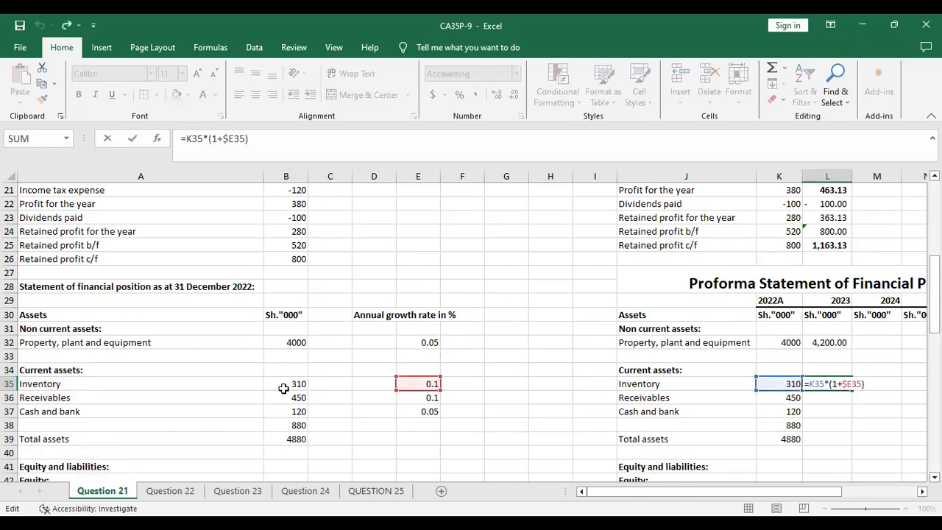
key("Escape")
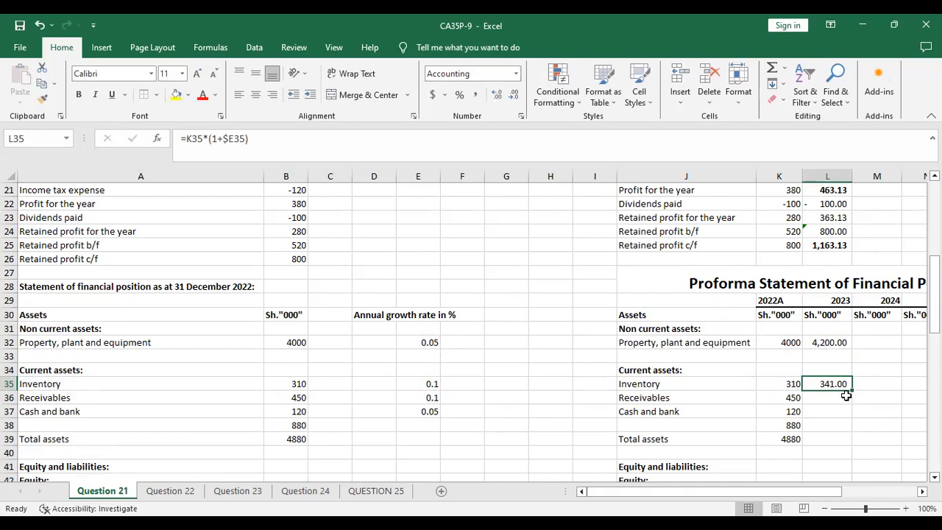
left_click_drag(854, 388, 847, 421)
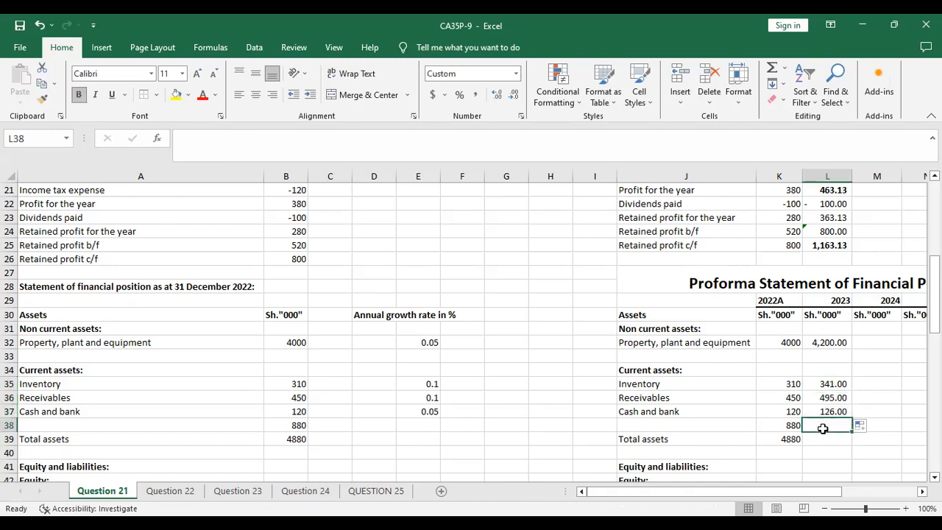
Step: Make the 2022 current assets total in K38 bold and add a bold 2023 total in L38 with =SUM(L35:L37)
left_click(791, 426)
key("ctrl+b")
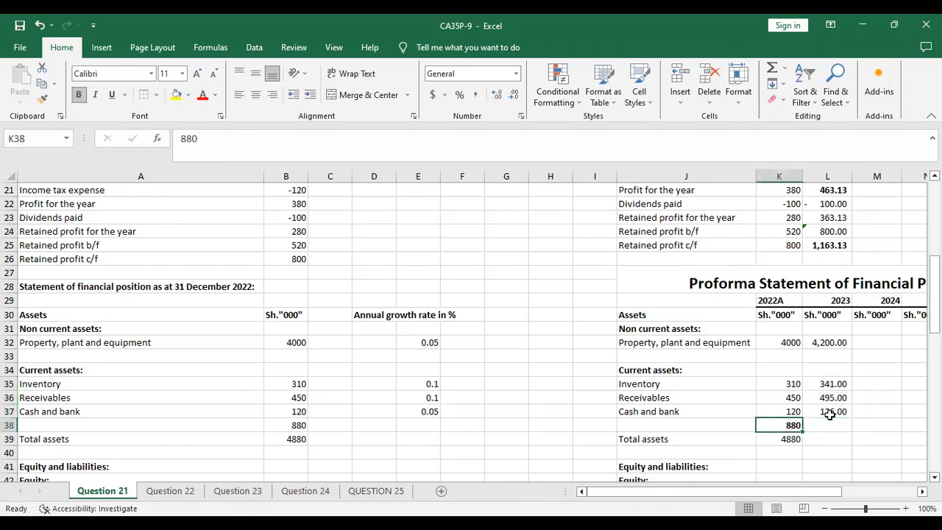
left_click(831, 425)
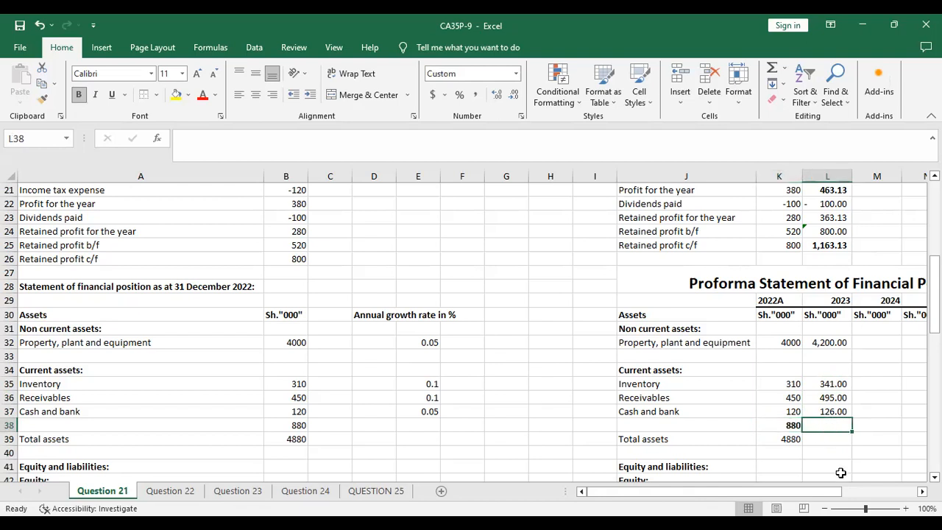
key("alt+equal")
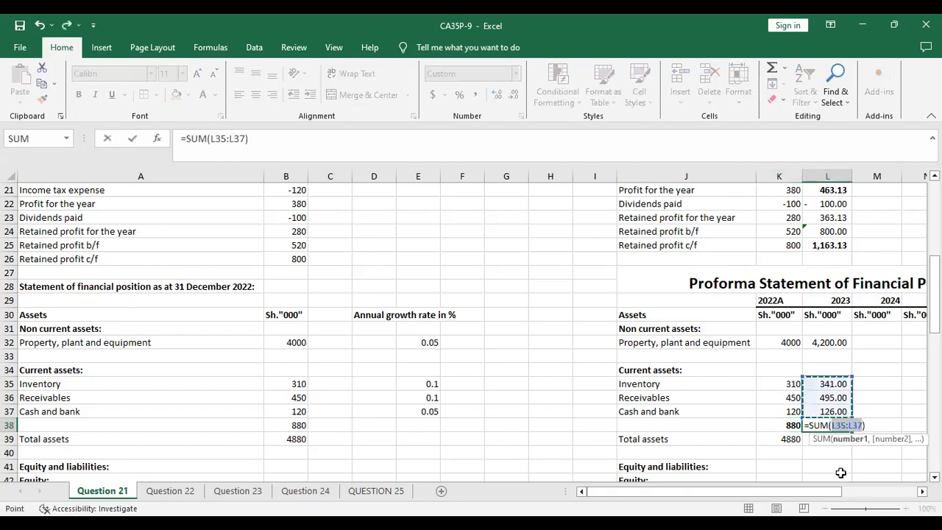
key("ctrl+Return")
key("ctrl+b")
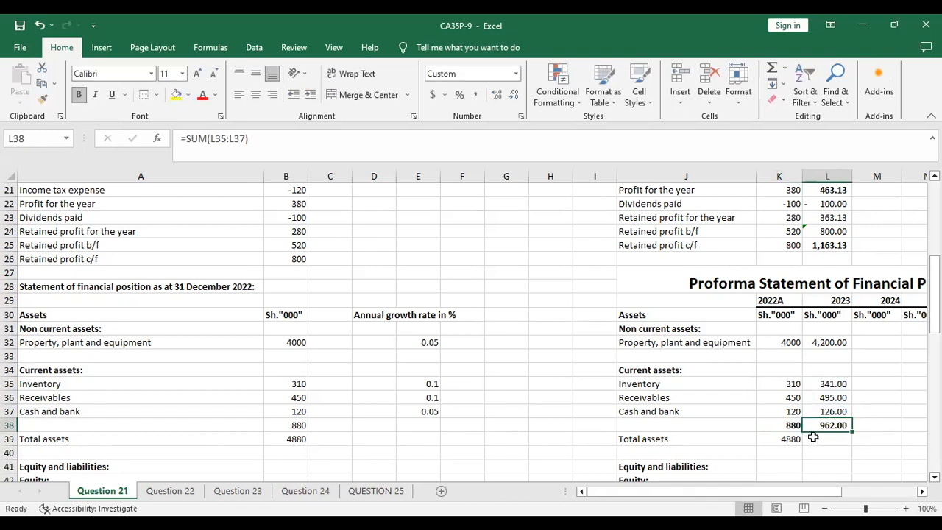
Step: Calculate 2023 total assets in L39 as =L32+L38 and give the cell a top and double bottom border
left_click(828, 440)
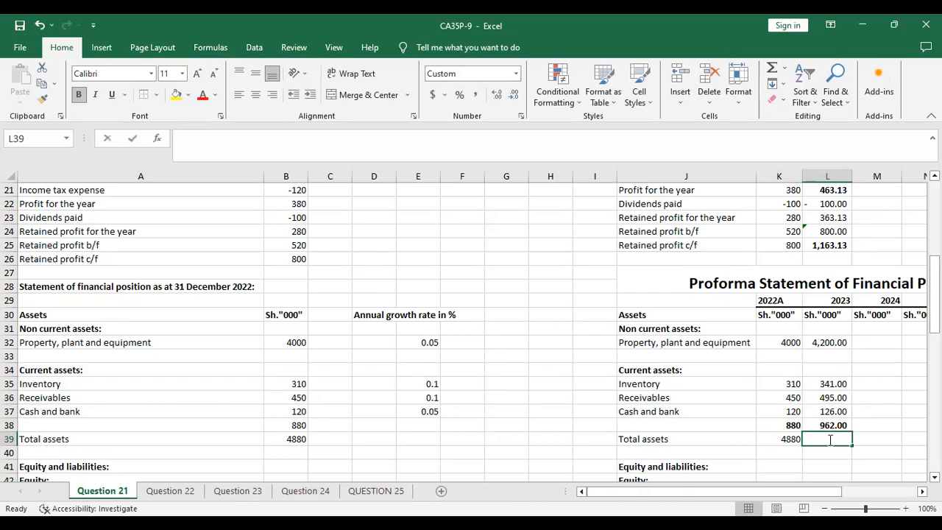
type("=")
left_click(841, 346)
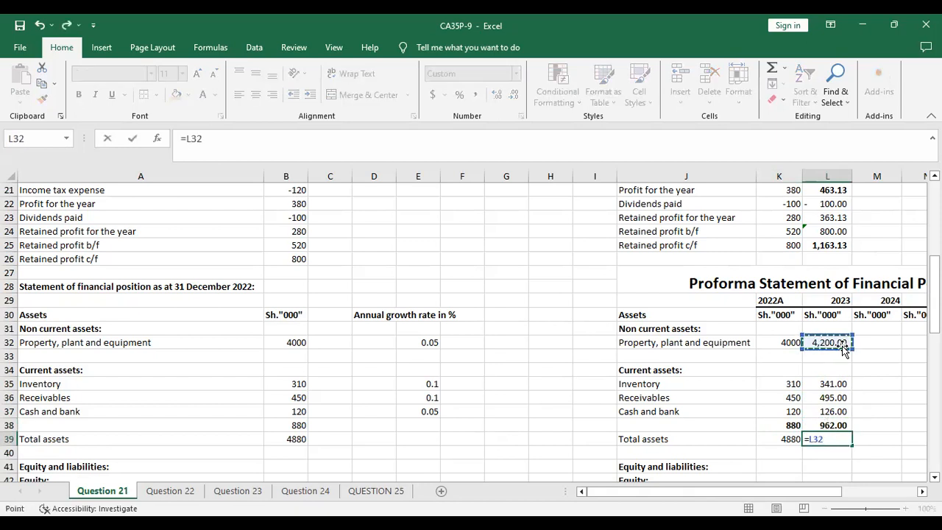
type("+")
left_click(828, 425)
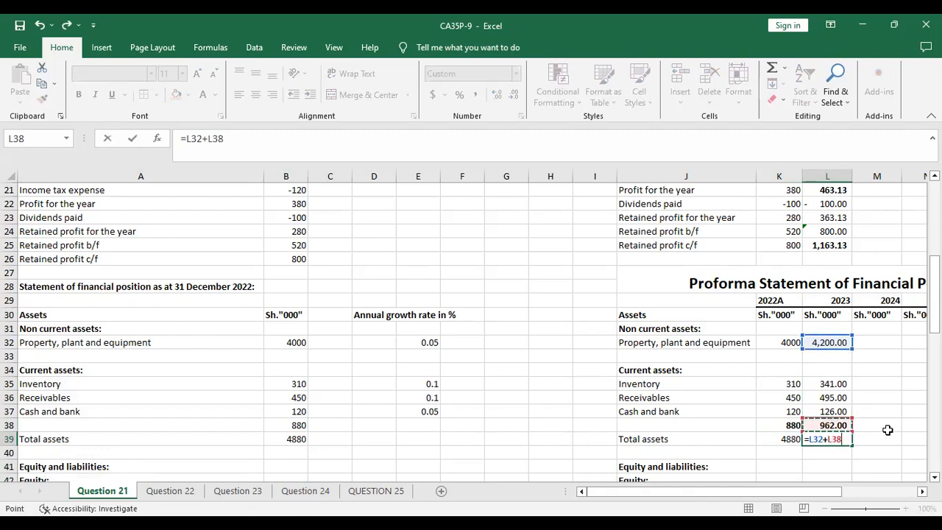
key("ctrl+Return")
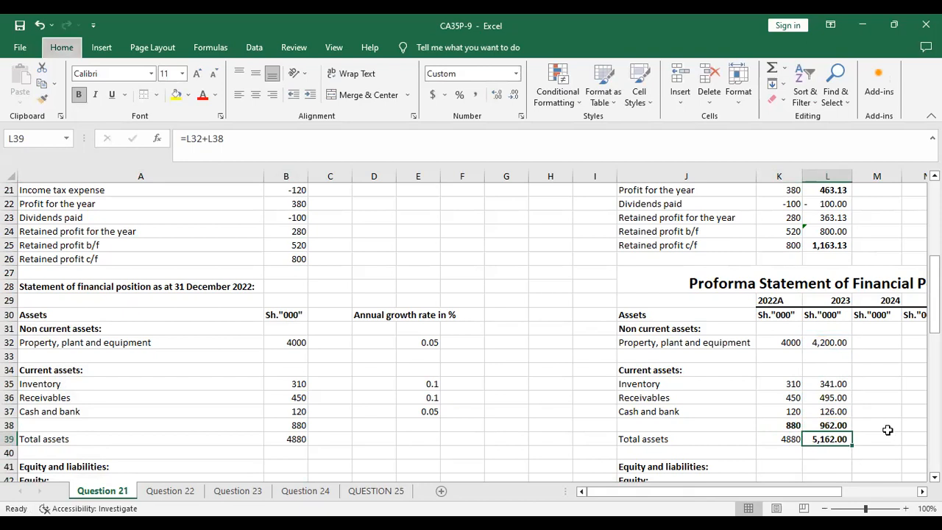
left_click(778, 466)
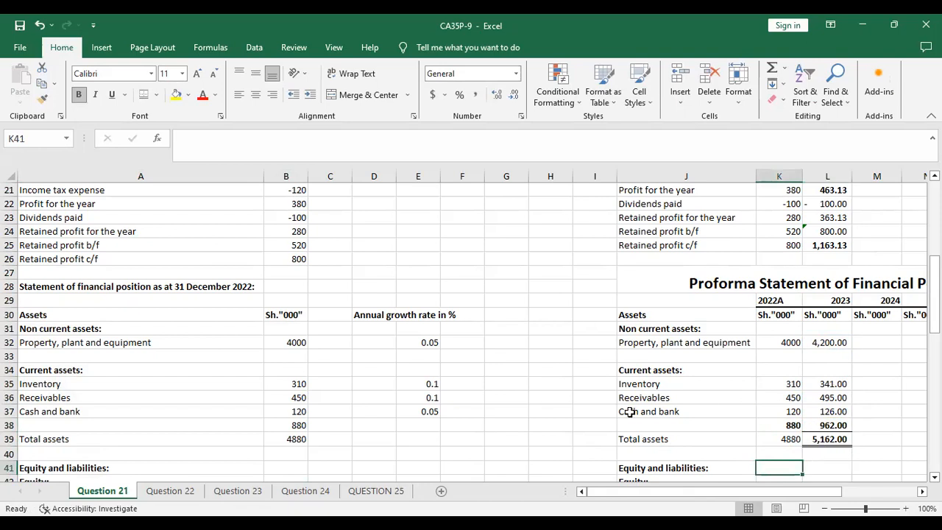
Step: Review the equity and liabilities rows, the additional information on raising equity, and the forecast year columns of the proforma statement
scroll(350, 387, "down", 2)
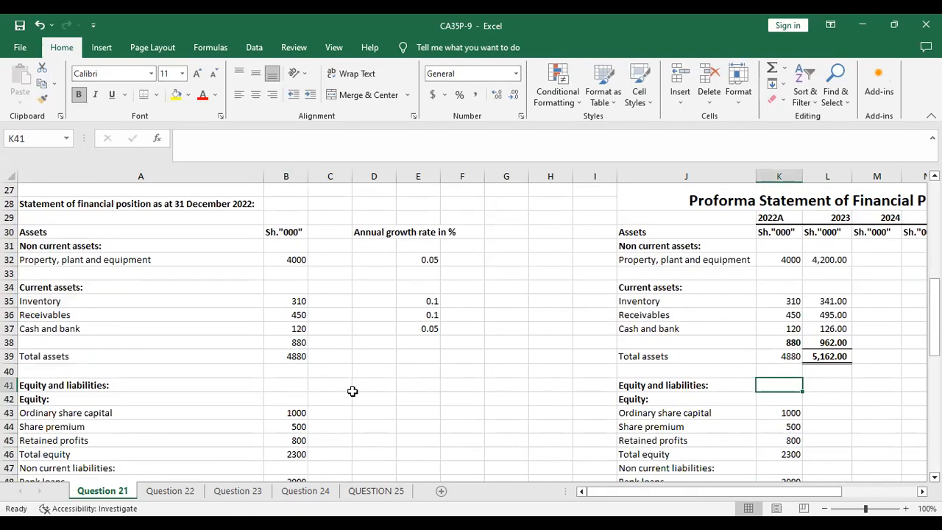
scroll(426, 399, "down", 1)
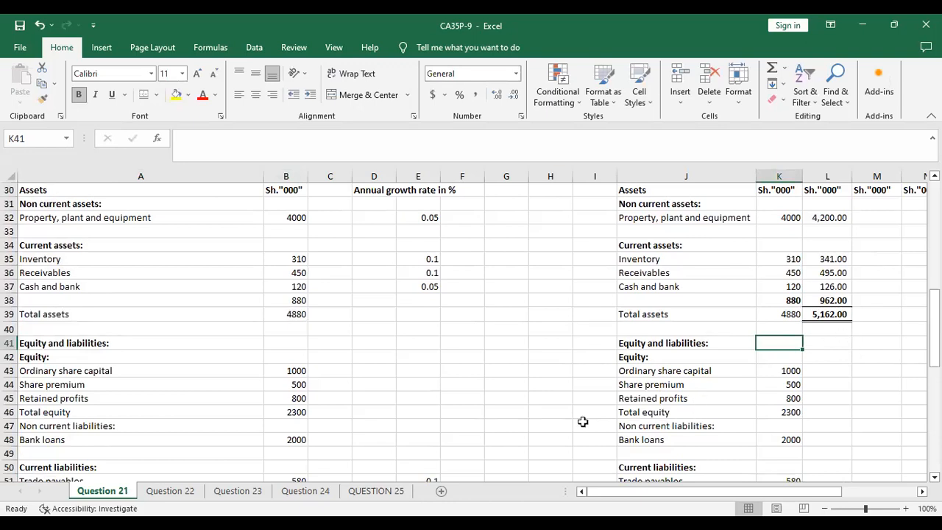
scroll(294, 386, "down", 3)
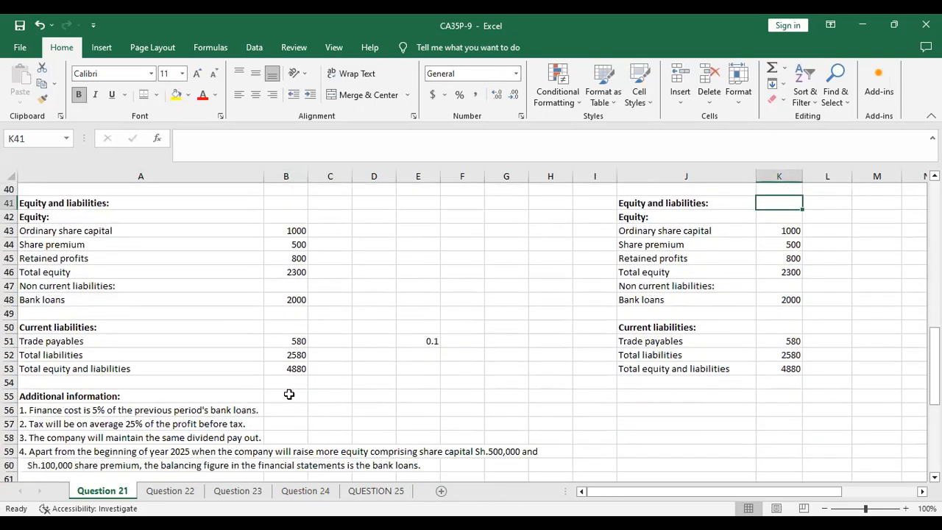
scroll(289, 394, "down", 1)
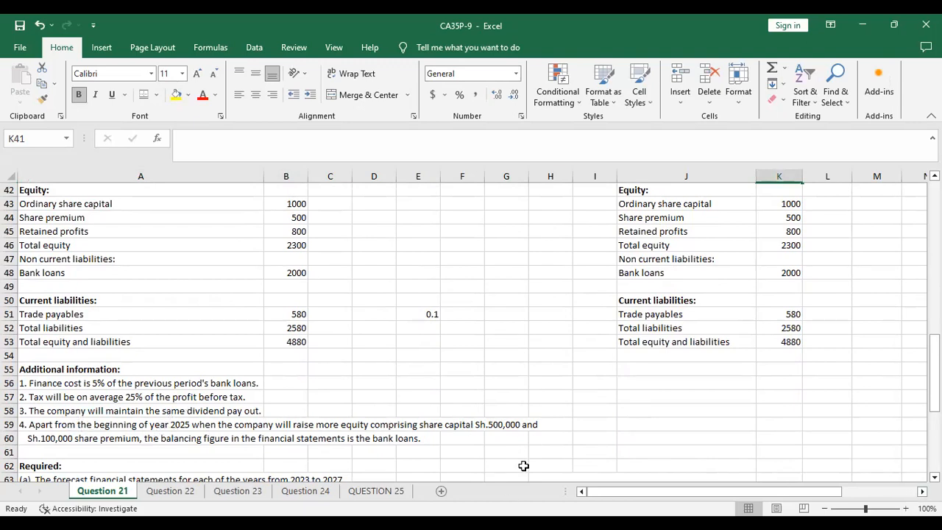
left_click(922, 491)
left_click(922, 491)
scroll(515, 335, "up", 4)
scroll(515, 335, "up", 2)
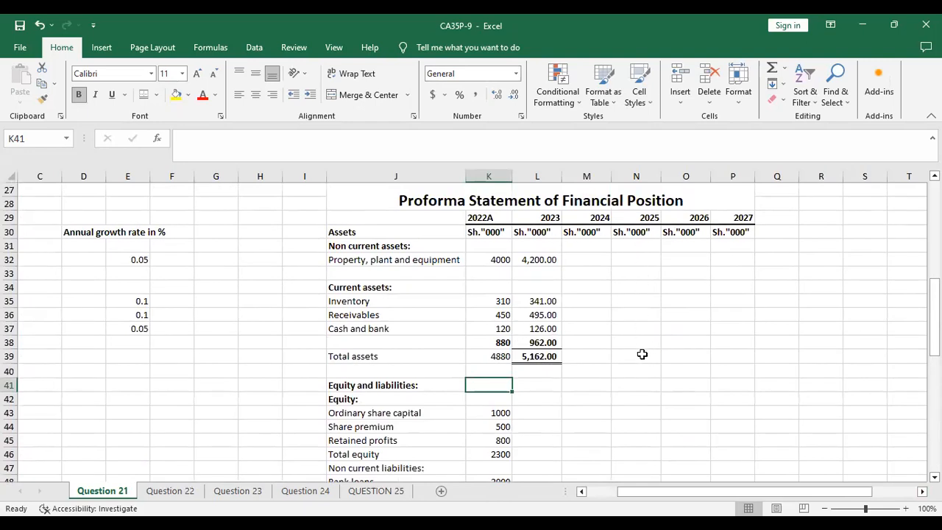
scroll(637, 347, "down", 1)
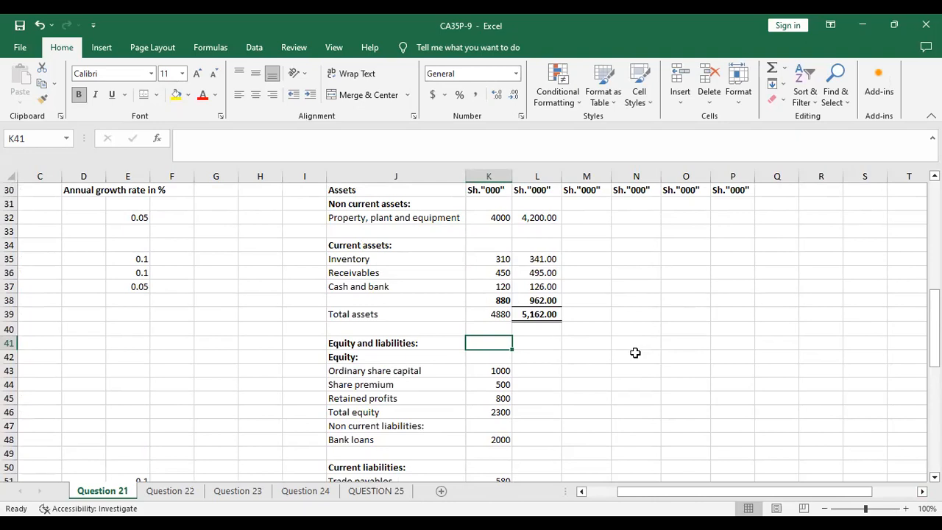
scroll(634, 353, "up", 1)
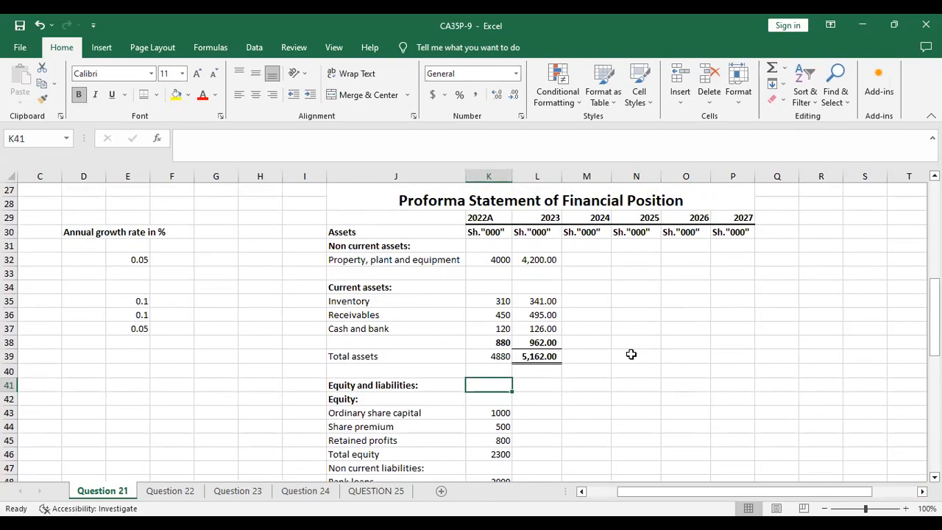
scroll(630, 356, "down", 1)
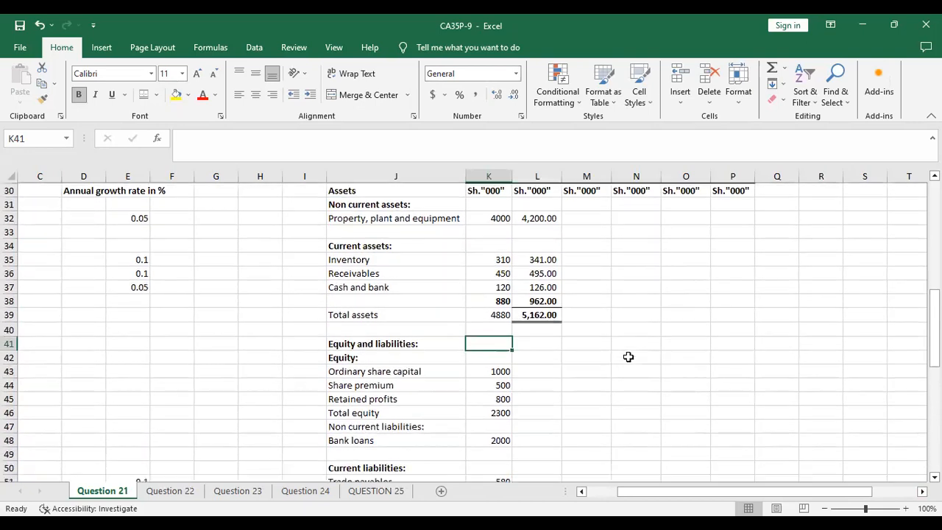
Step: Enter =L43+500 for ordinary share capital in M43 and =L44+100 for share premium in M44
left_click(581, 372)
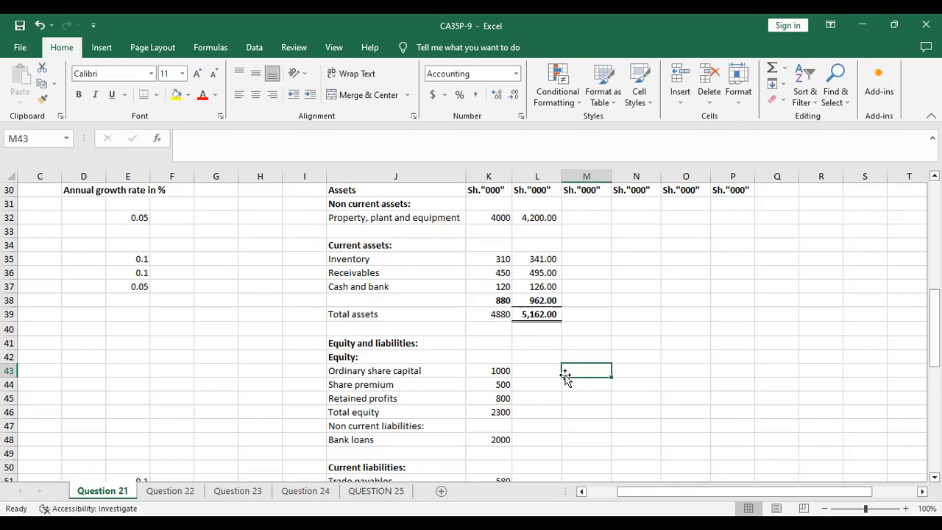
type("=")
left_click(548, 369)
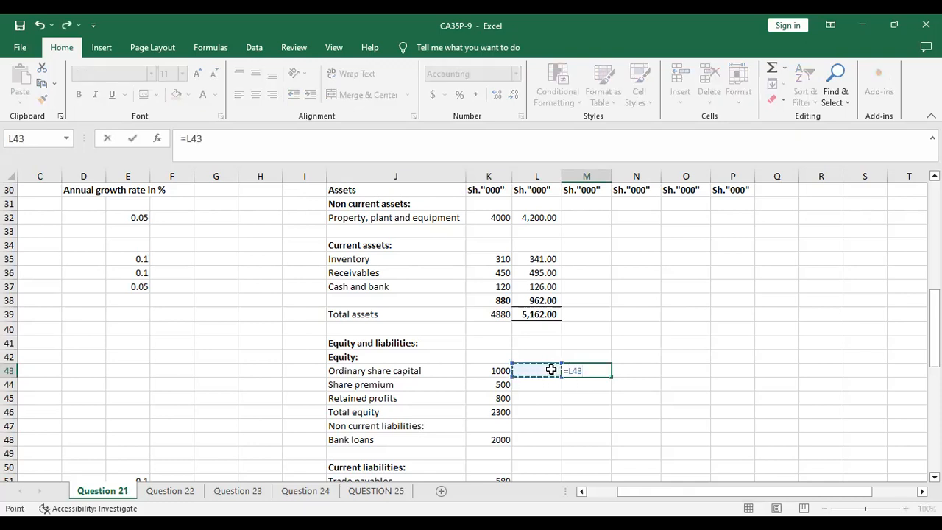
type("+500")
key("Return")
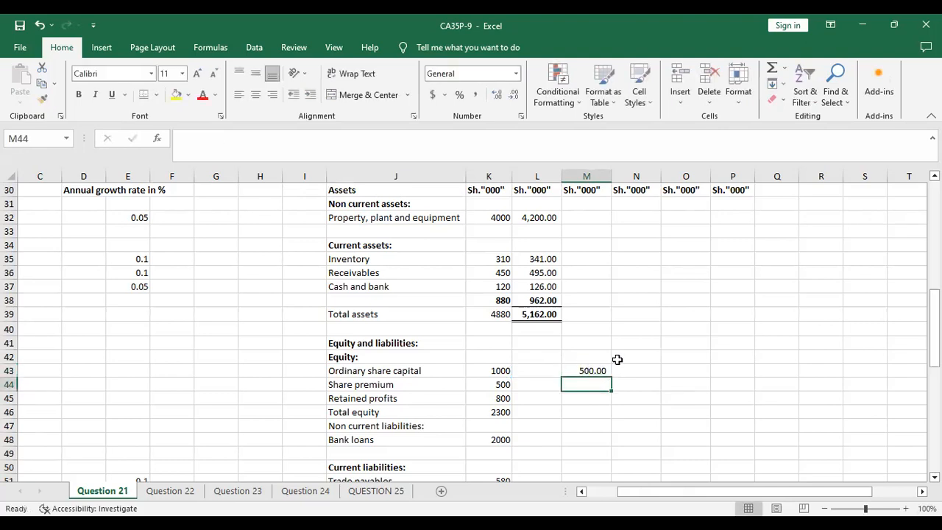
type("=")
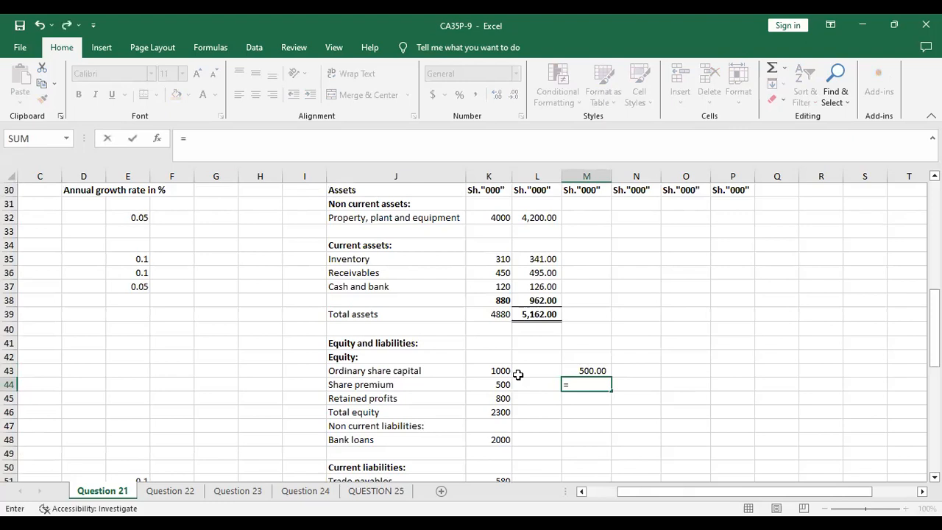
left_click(533, 383)
type("+100")
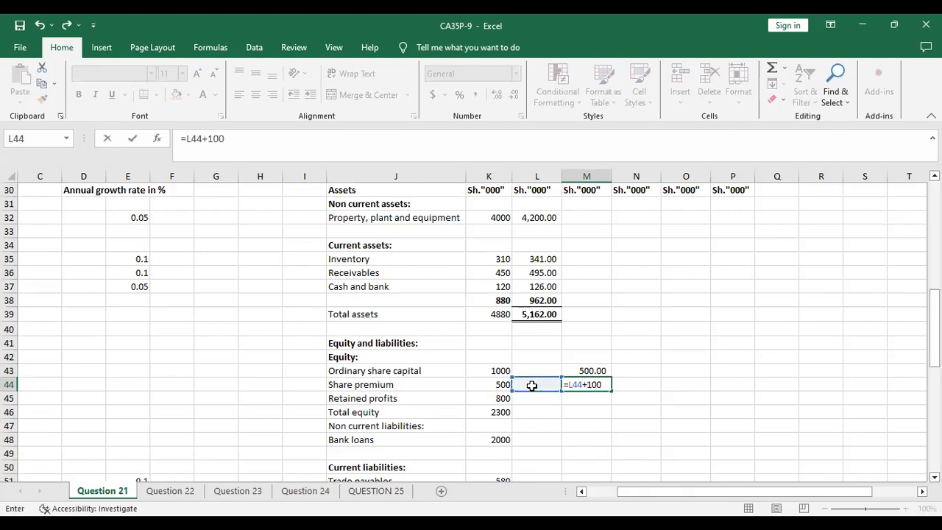
key("Return")
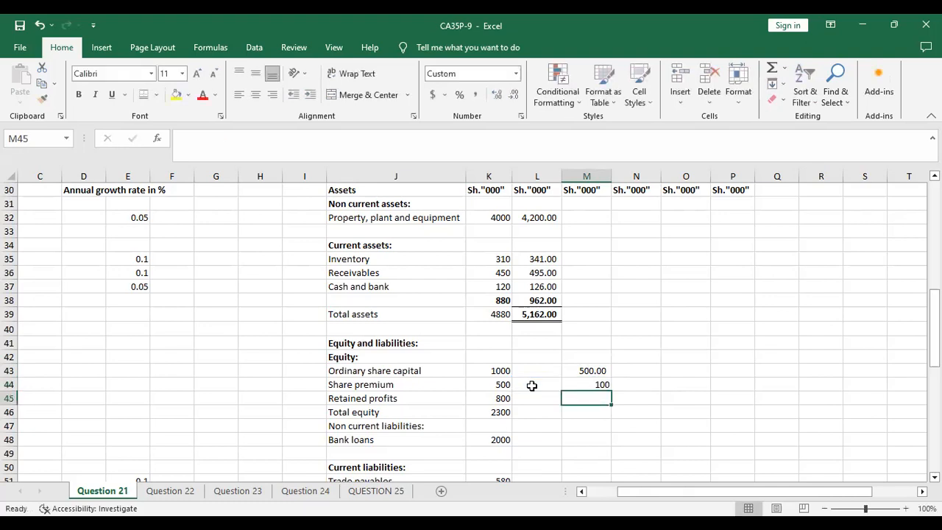
Step: Carry the 2022 ordinary share capital into L43 with =K43 and fill the formula down to share premium in L44
left_click(551, 366)
type("=")
left_click(481, 370)
key("Return")
left_click(547, 373)
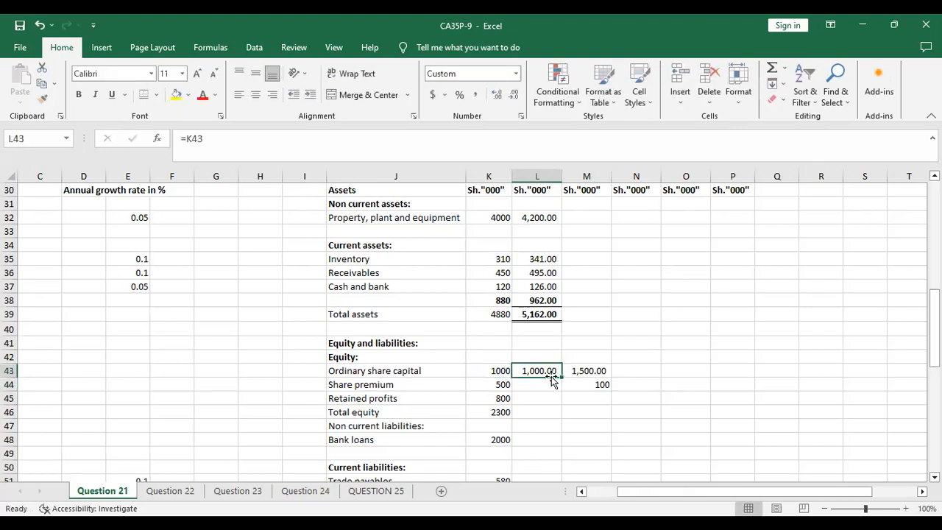
left_click_drag(560, 375, 560, 393)
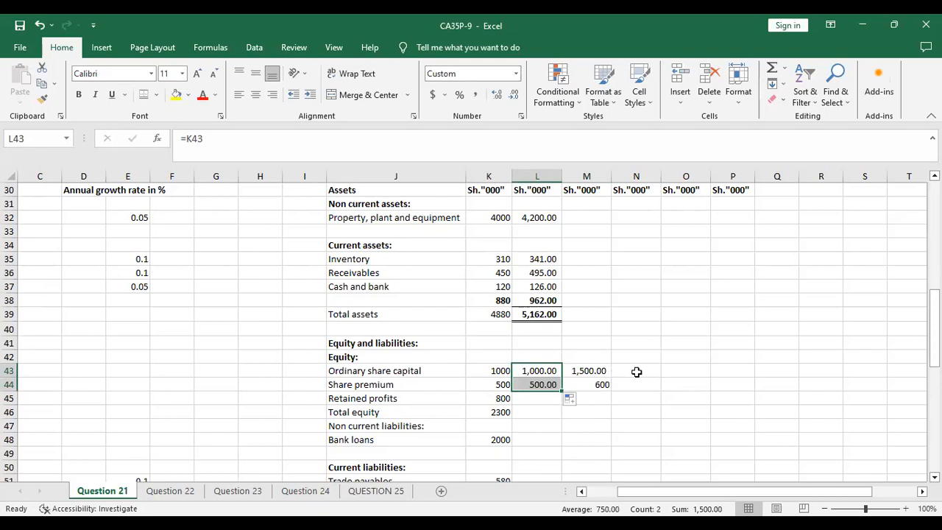
Step: Carry ordinary share capital into N43 with =M43, fill it down to share premium and across to P44, and autofit column P
left_click(637, 371)
type("=")
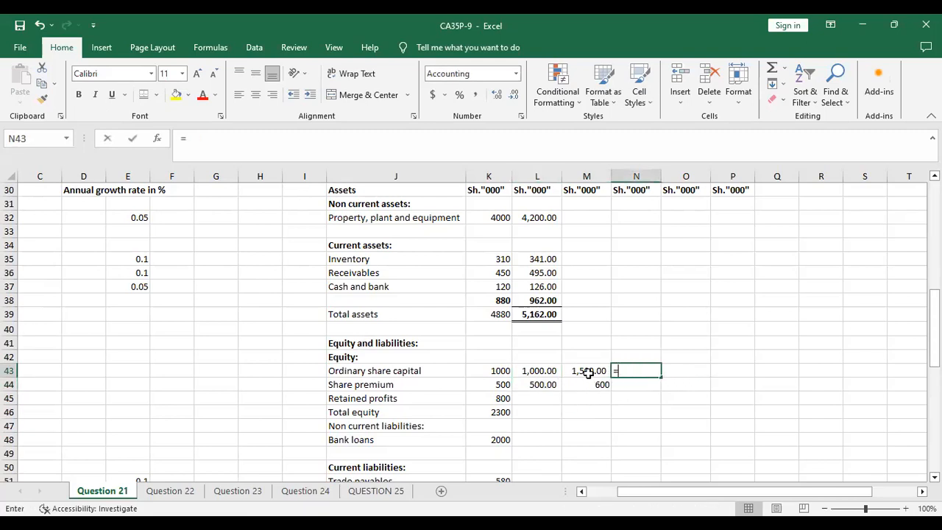
left_click(587, 372)
key("Return")
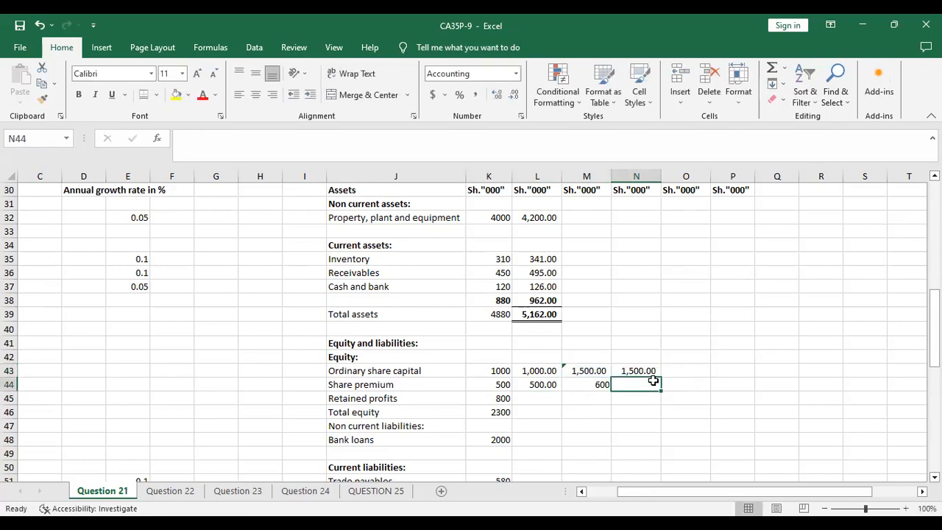
left_click(644, 370)
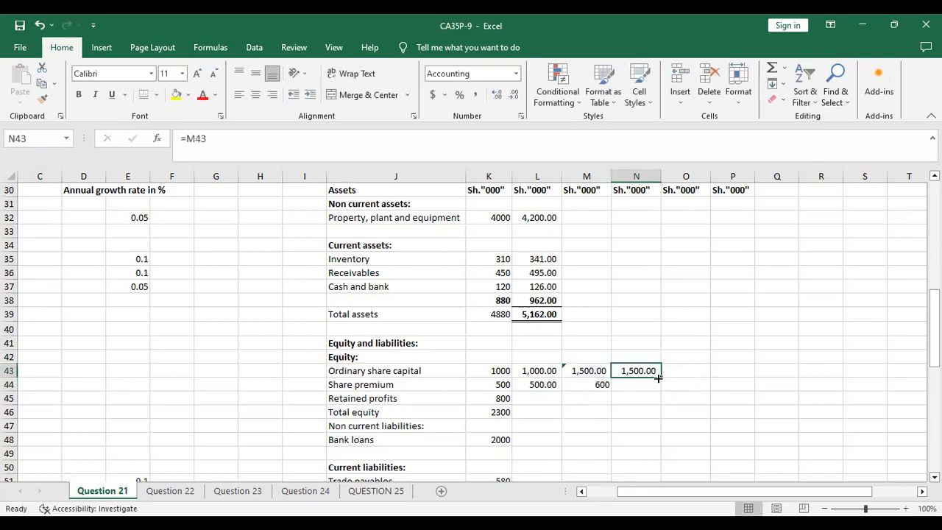
left_click_drag(657, 378, 657, 386)
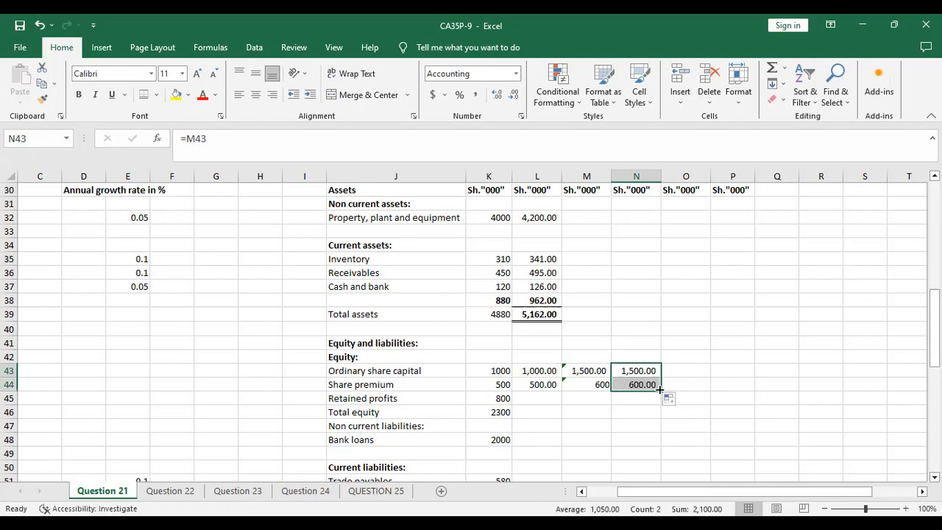
left_click_drag(661, 388, 752, 397)
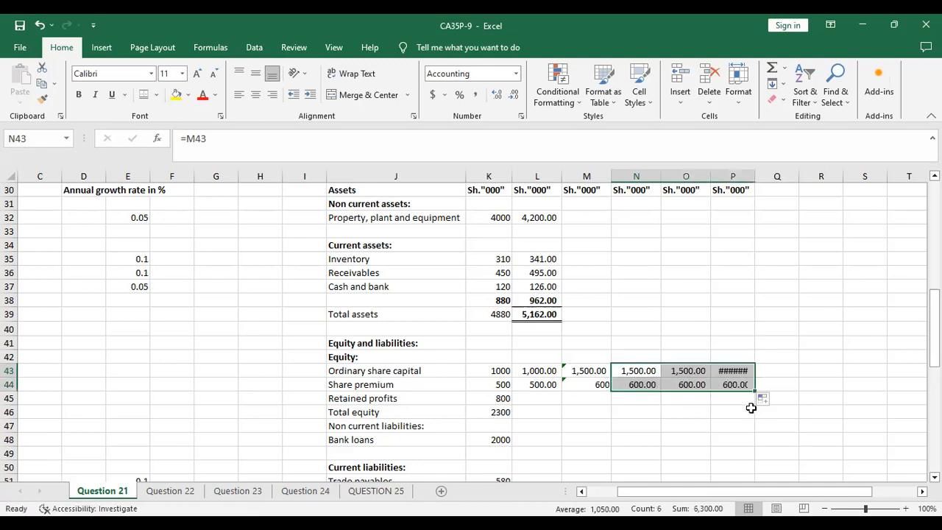
double_click(755, 170)
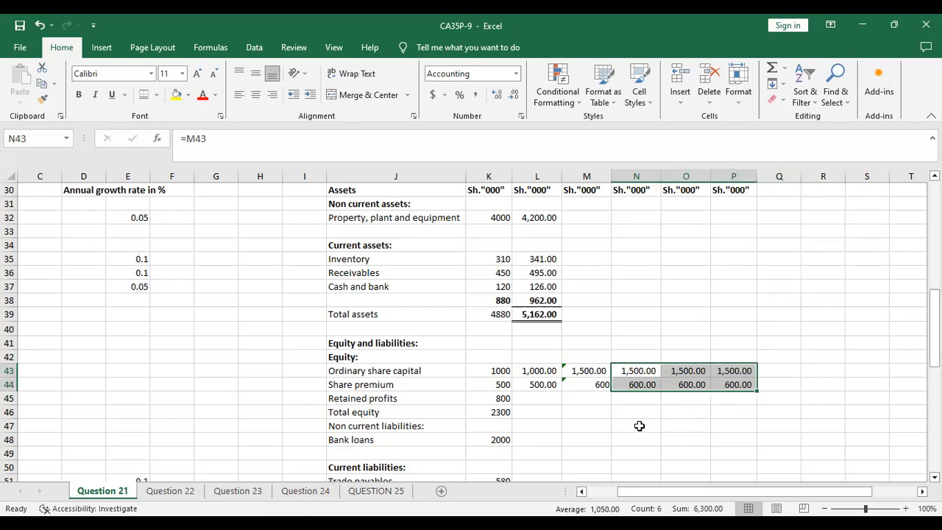
left_click(601, 437)
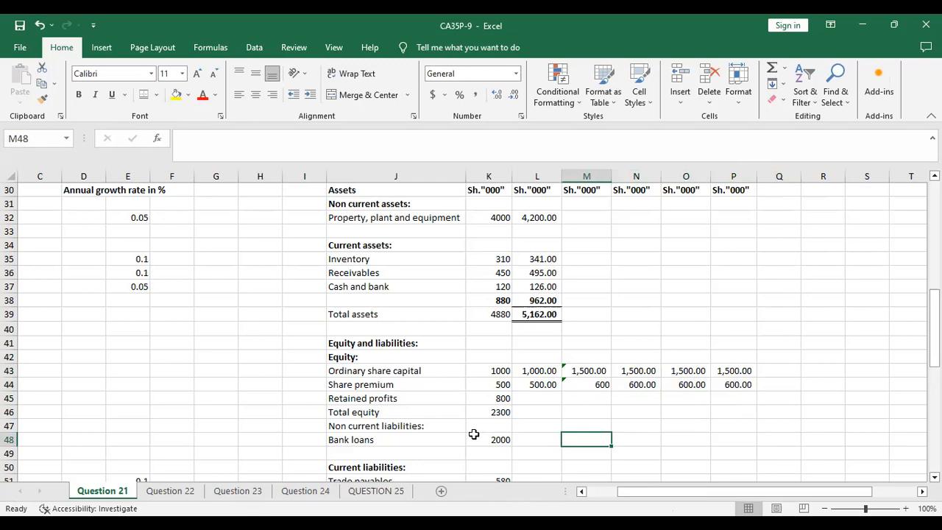
Step: Link 2023 retained profits in L45 to the retained profit c/f of the income statement with =L25
scroll(444, 431, "up", 1)
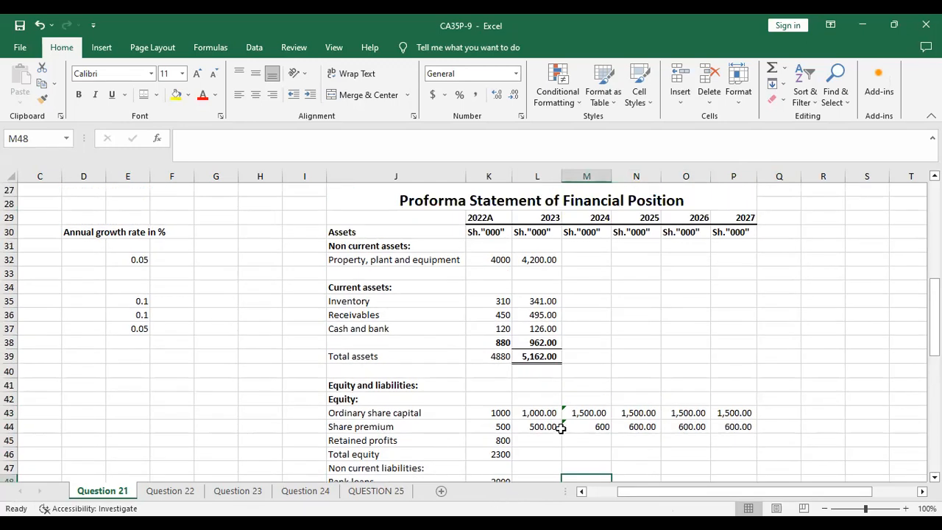
left_click(537, 440)
type("=")
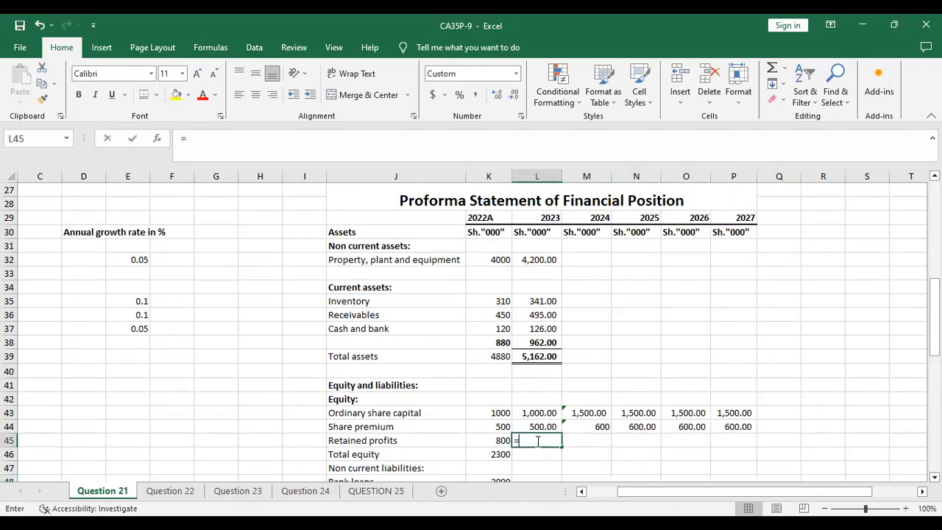
scroll(540, 416, "up", 2)
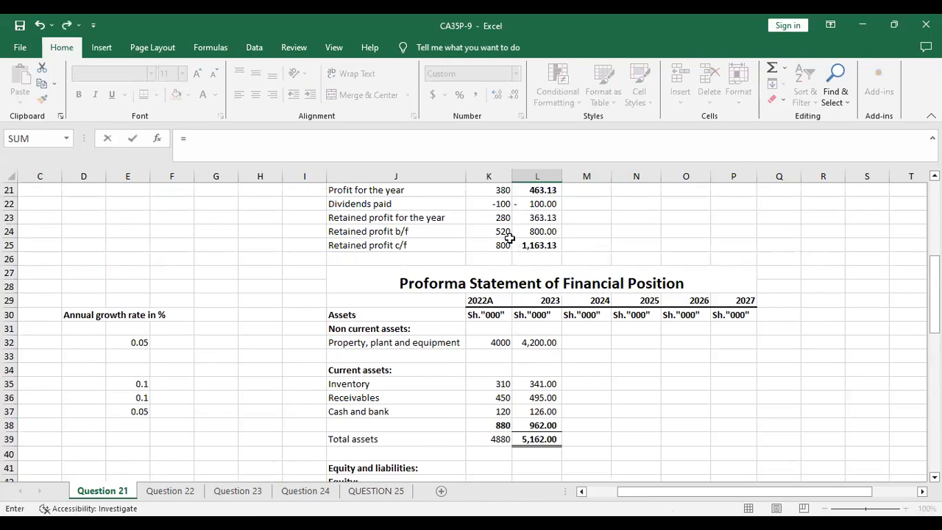
left_click(543, 248)
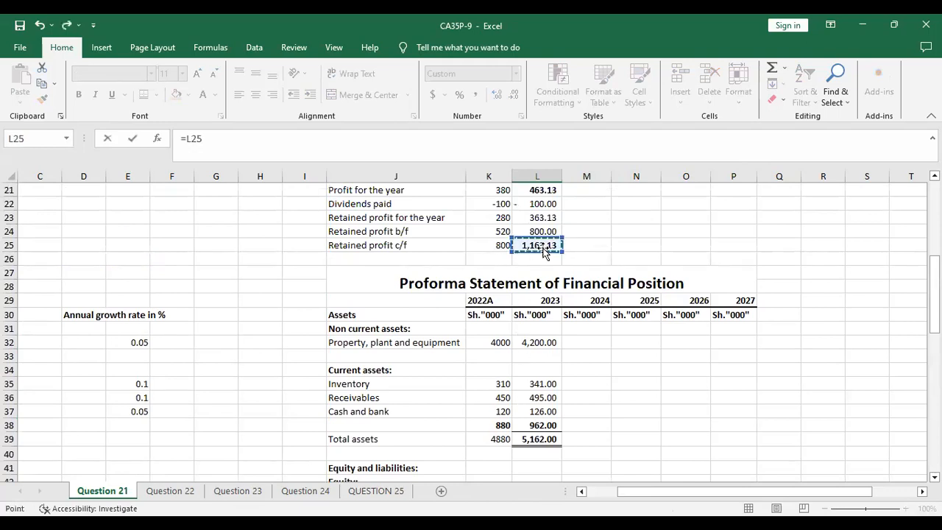
key("Return")
Step: Calculate 2023 total equity in L46 as =SUM(L43:L45) and give the cell a top border
scroll(548, 289, "down", 3)
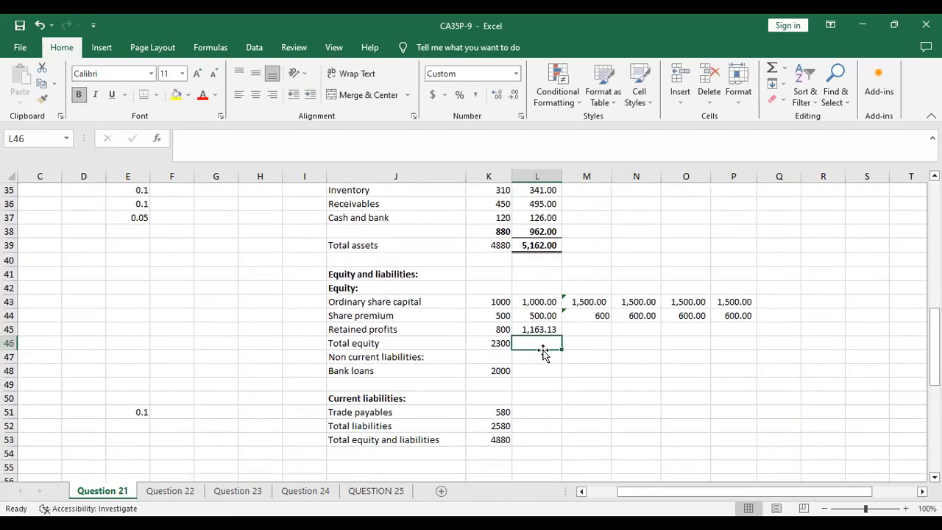
type("=")
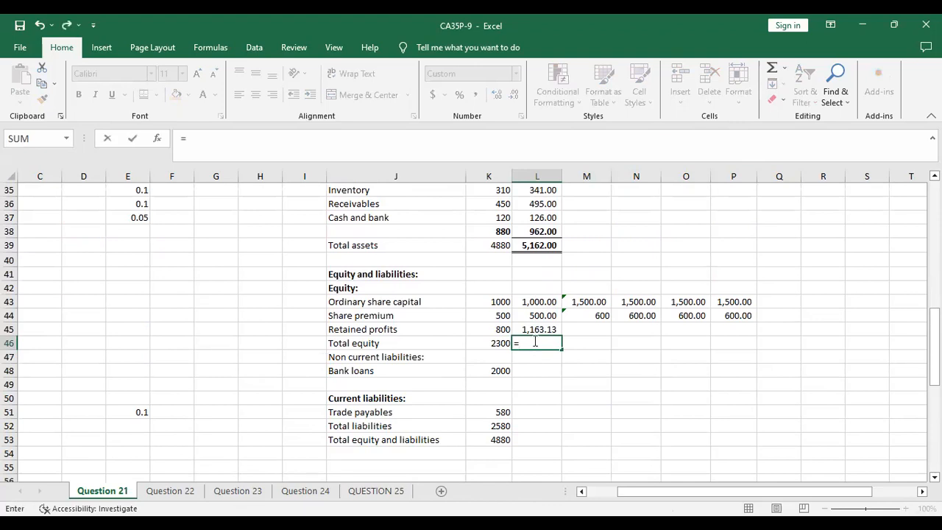
key("Escape")
key("Escape")
key("alt+equal")
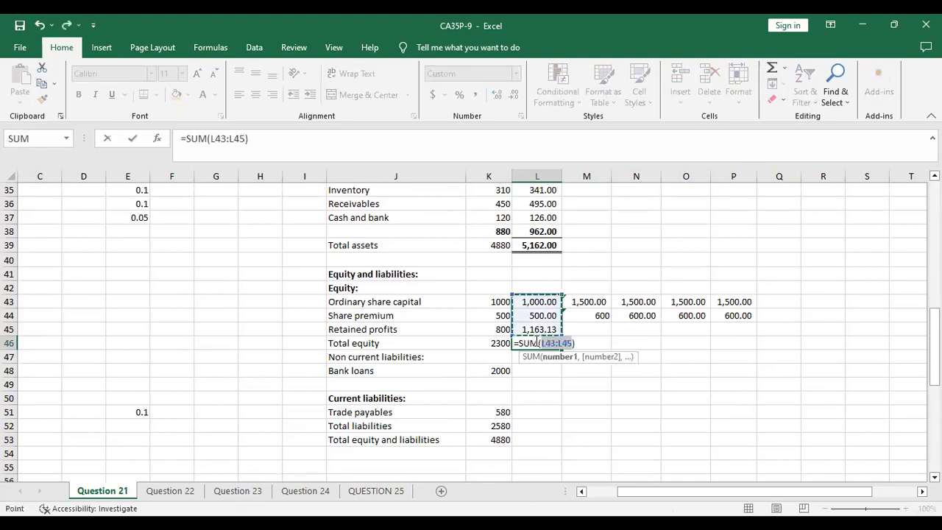
key("ctrl+Return")
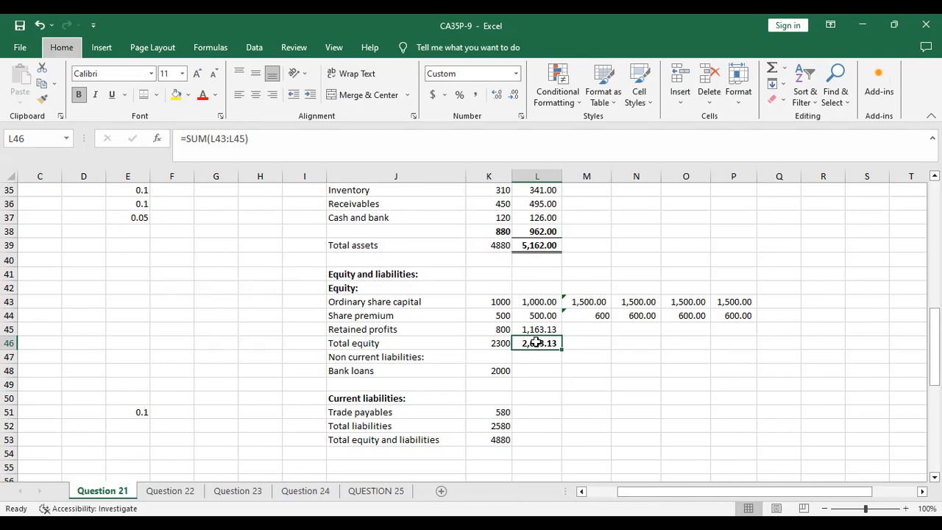
Step: Copy the receivables growth formula from L36 into L51 so 2023 trade payables are calculated as =K51*(1+$E51)
left_click(537, 412)
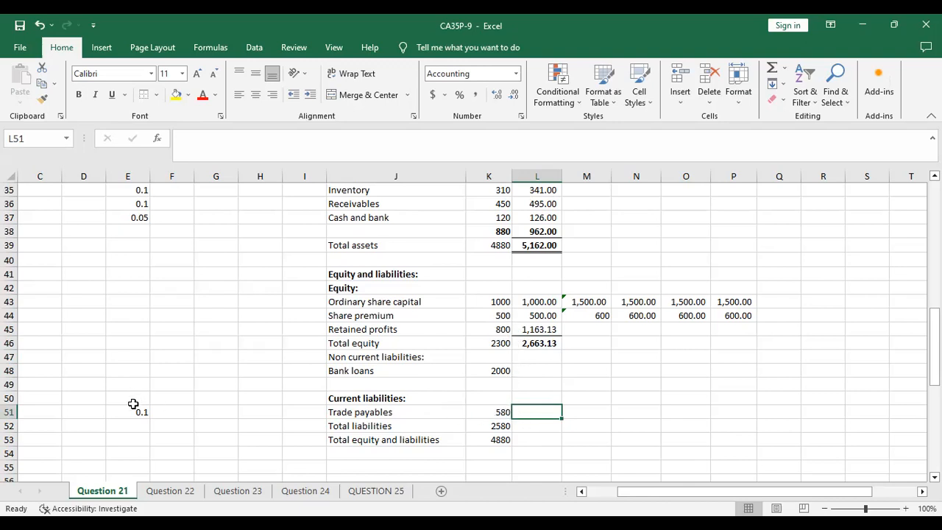
double_click(579, 492)
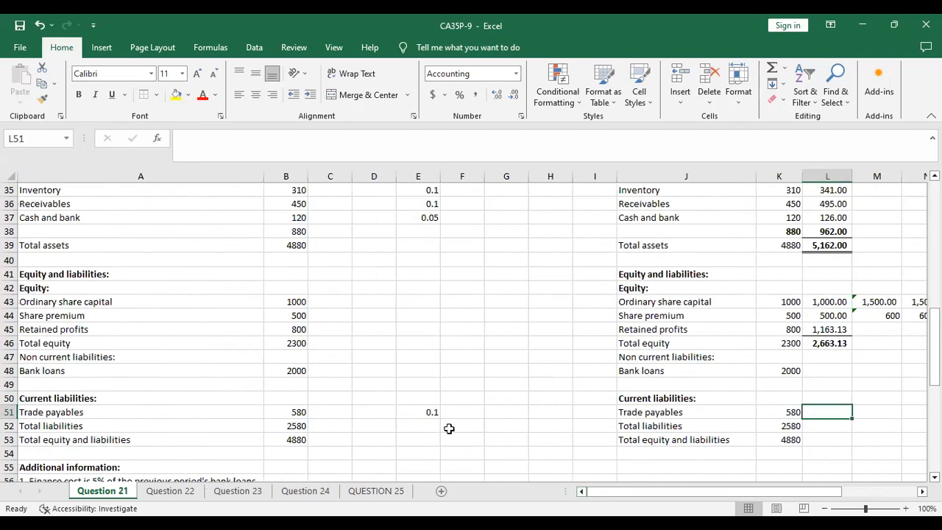
scroll(465, 307, "right", 3)
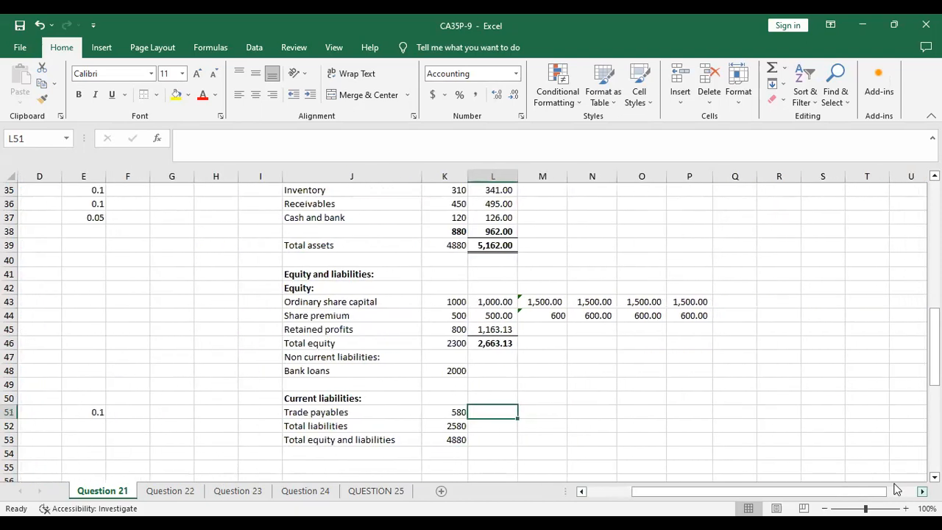
scroll(471, 334, "up", 1)
scroll(471, 335, "up", 1)
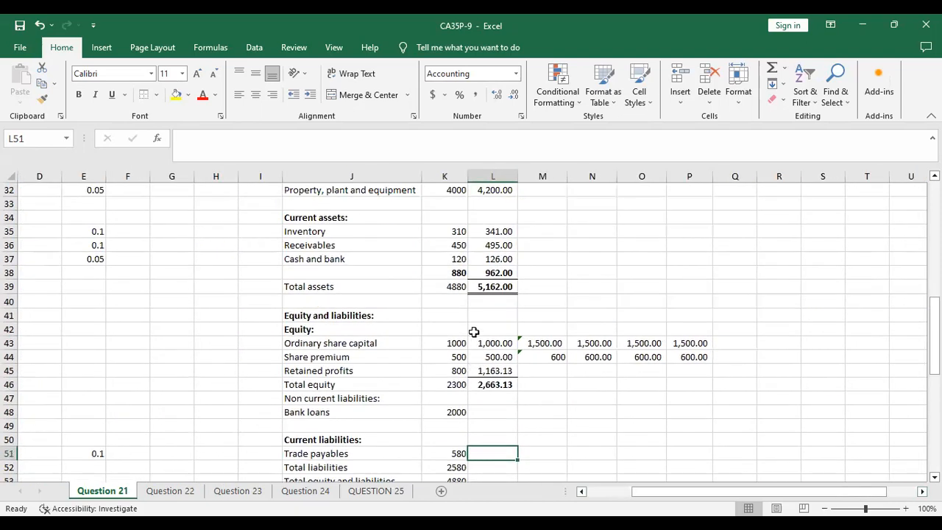
left_click(498, 248)
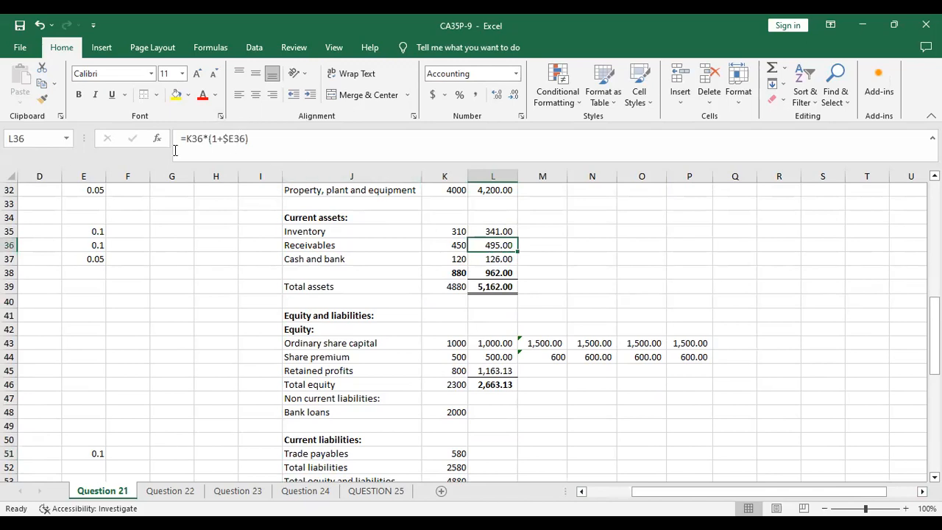
key("ctrl+c")
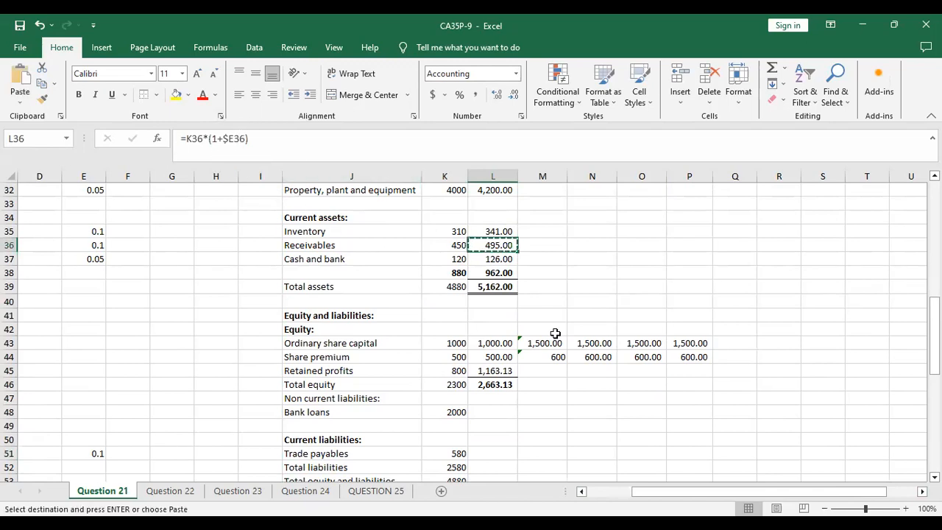
scroll(555, 335, "down", 2)
left_click(488, 368)
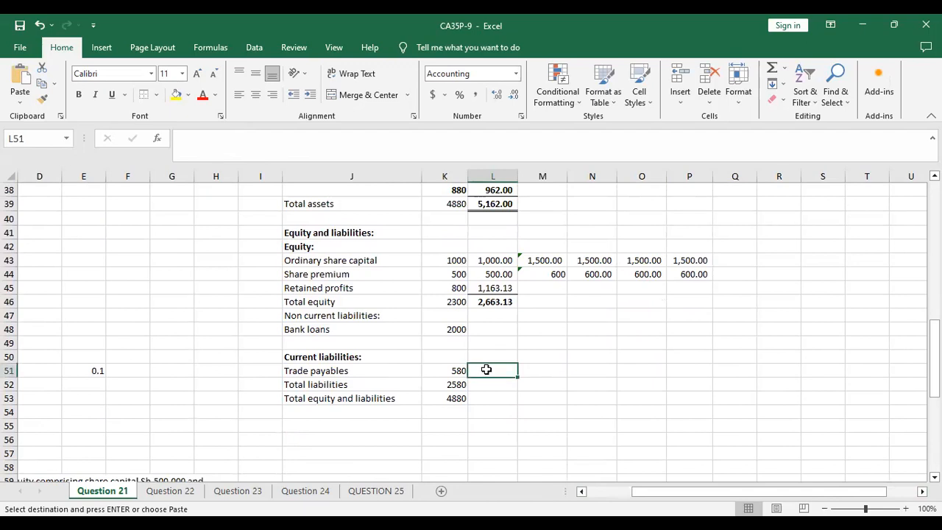
key("ctrl+v")
double_click(488, 370)
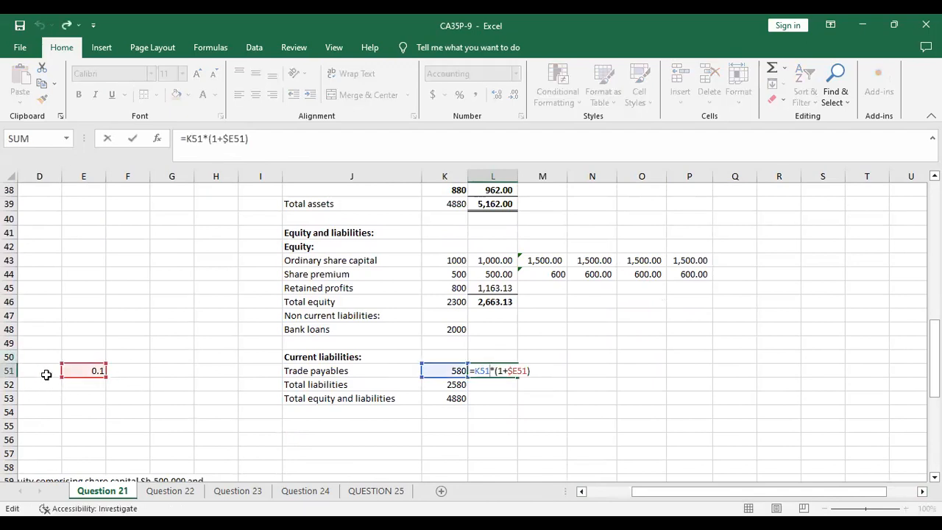
key("Escape")
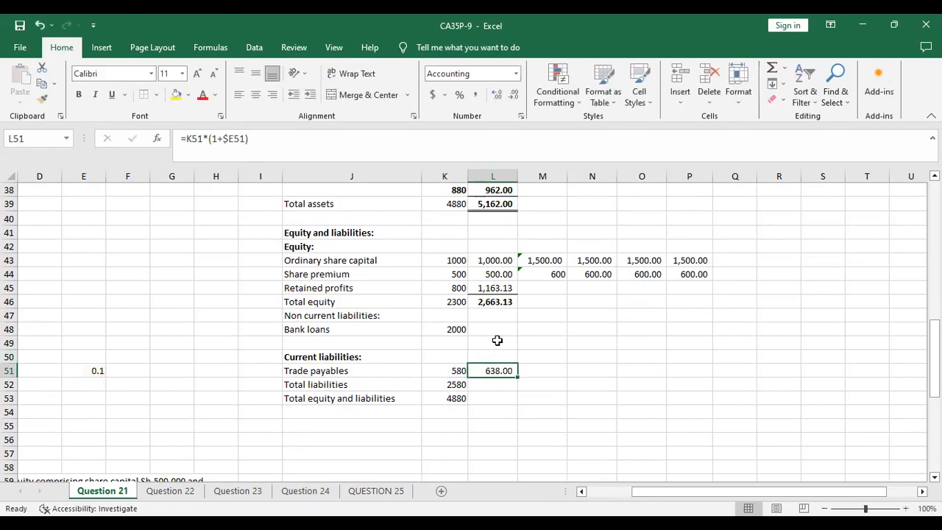
Step: Calculate 2023 total liabilities in L52 as bank loans plus trade payables with =L48+L51
left_click(487, 384)
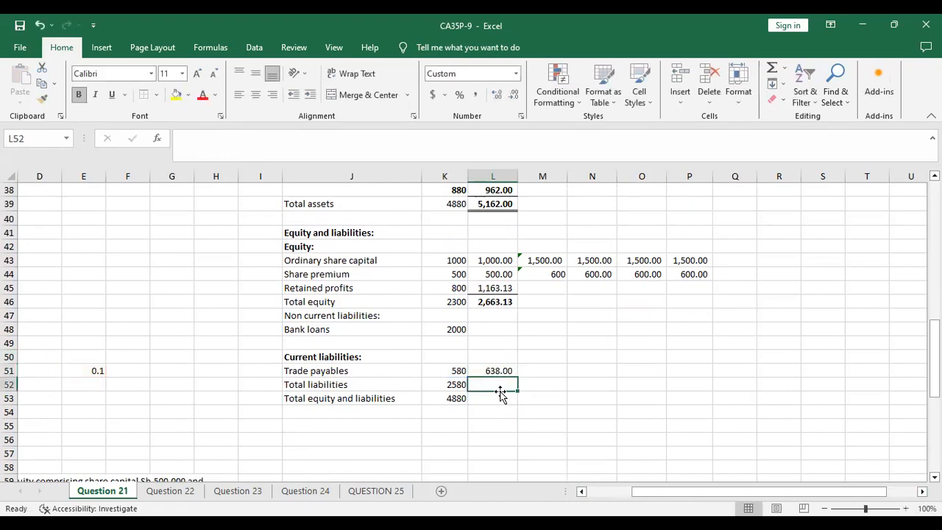
type("=")
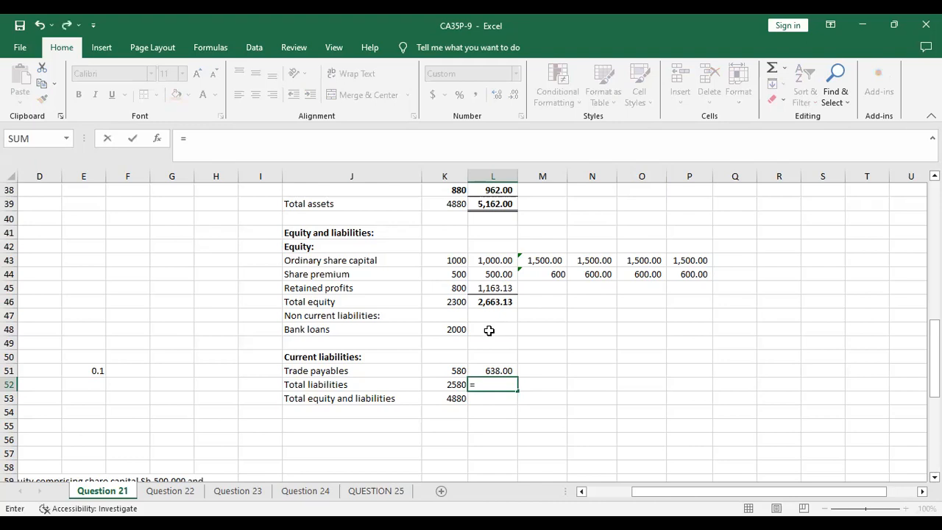
left_click(489, 330)
type("+")
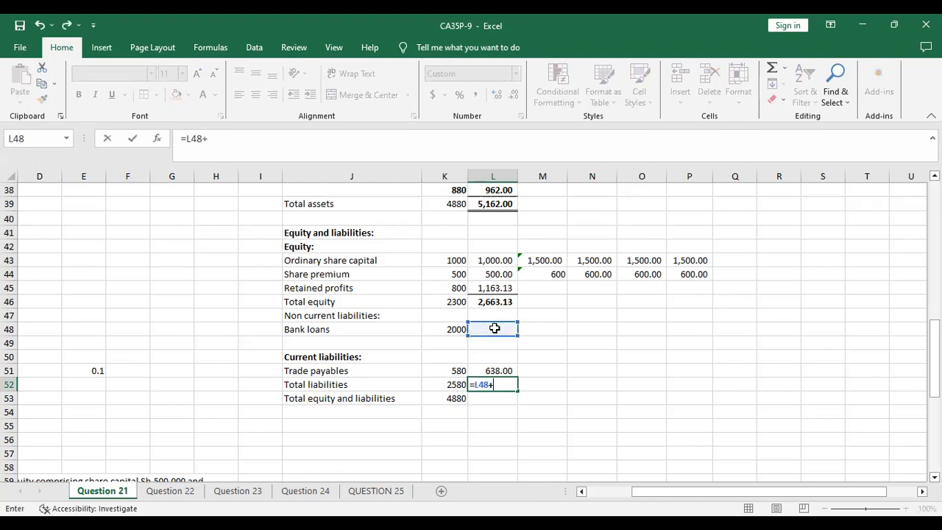
left_click(495, 372)
key("Return")
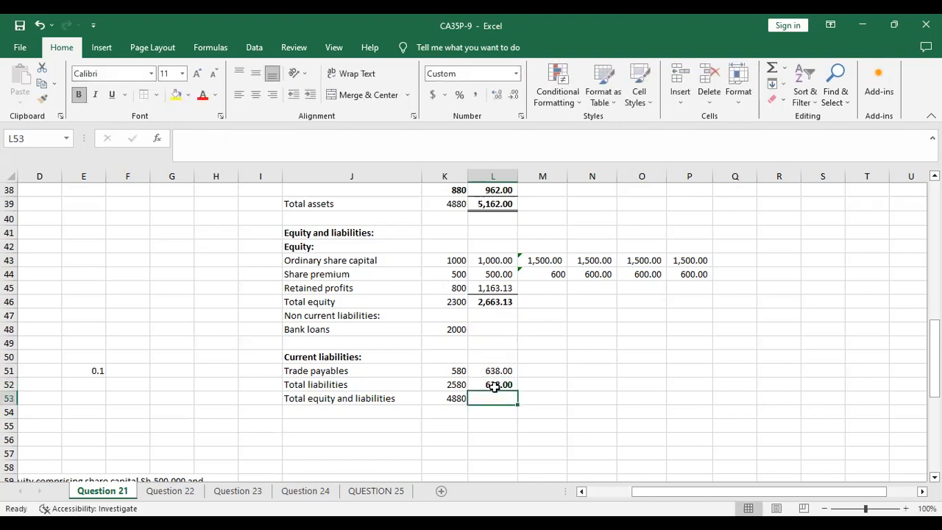
Step: Calculate 2023 total equity and liabilities in L53 as =L46+L52 and give the cell a top and double bottom border
type("=")
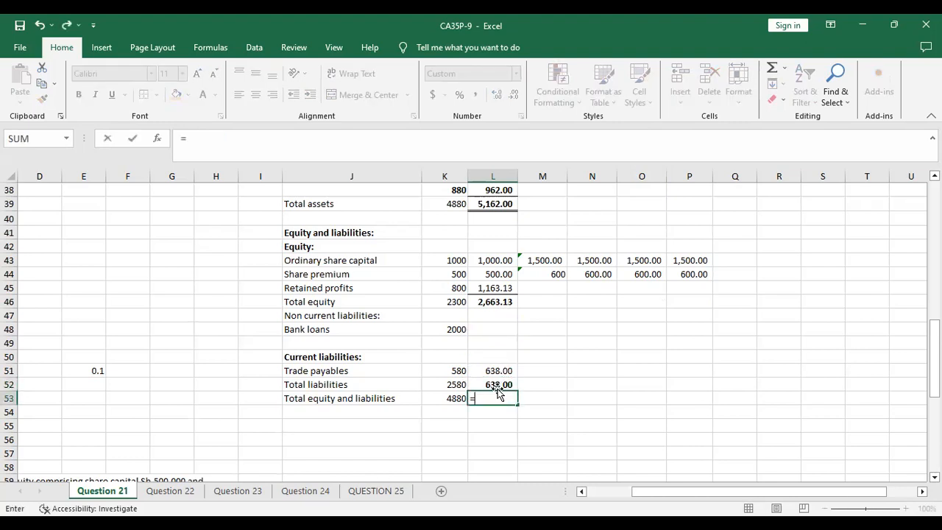
left_click(495, 300)
type("+")
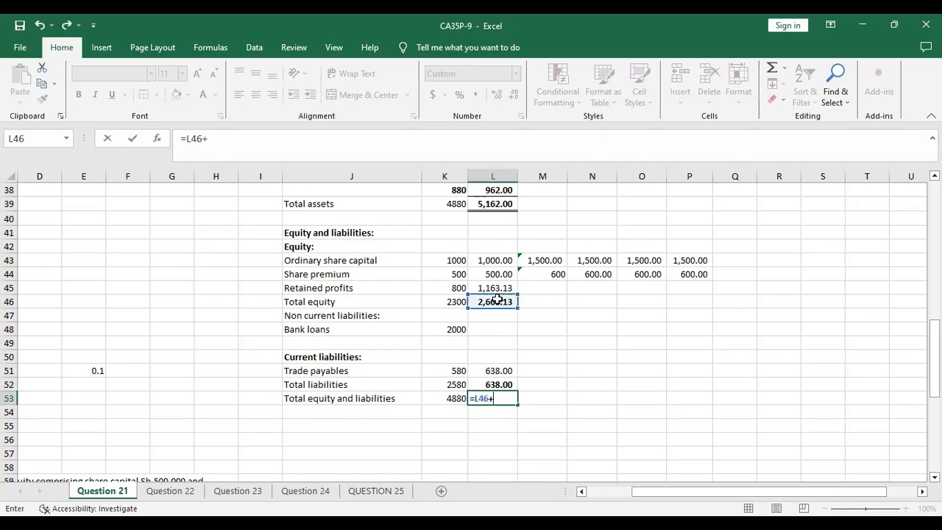
left_click(493, 384)
key("ctrl+Return")
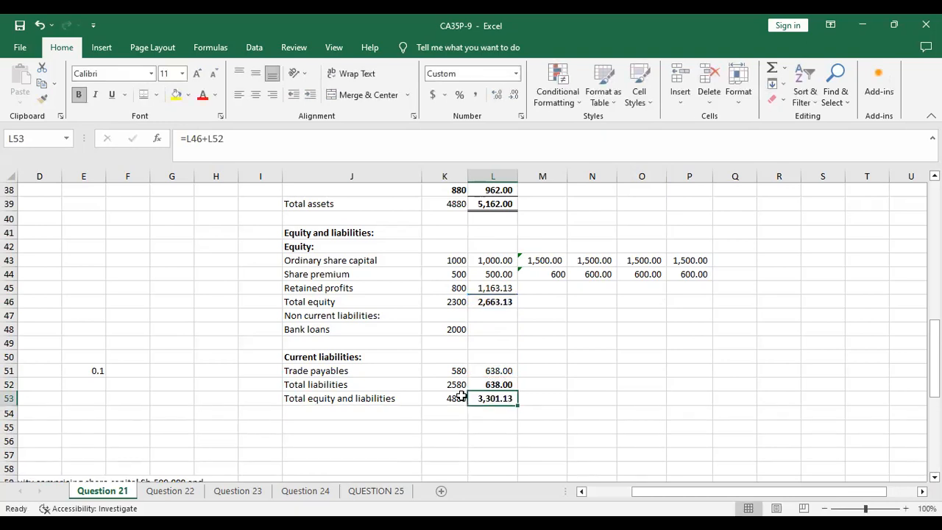
left_click(462, 428)
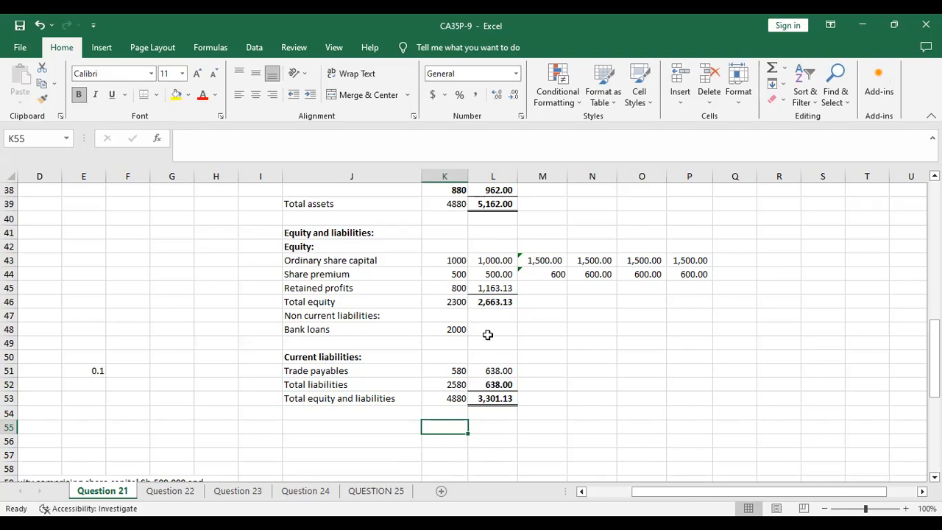
Step: Review the 2023 column of both proforma statements and the additional information on finance cost and the bank loans balancing figure
scroll(352, 343, "up", 3)
scroll(352, 337, "up", 6)
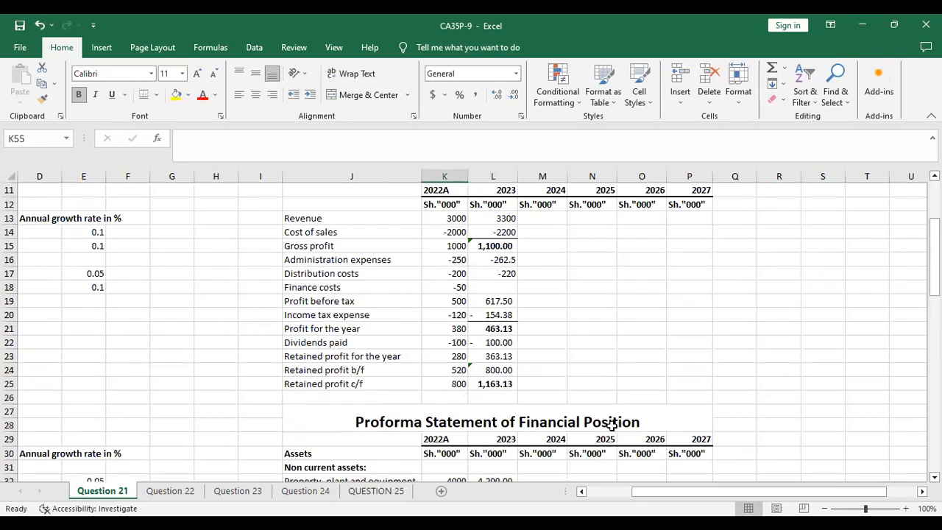
scroll(170, 349, "down", 3)
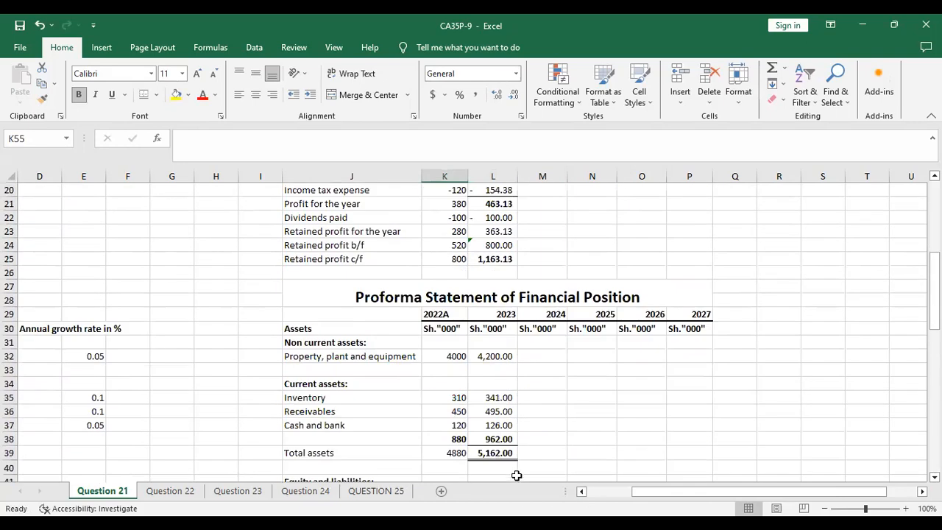
left_click(582, 491)
scroll(305, 341, "down", 6)
scroll(306, 341, "down", 2)
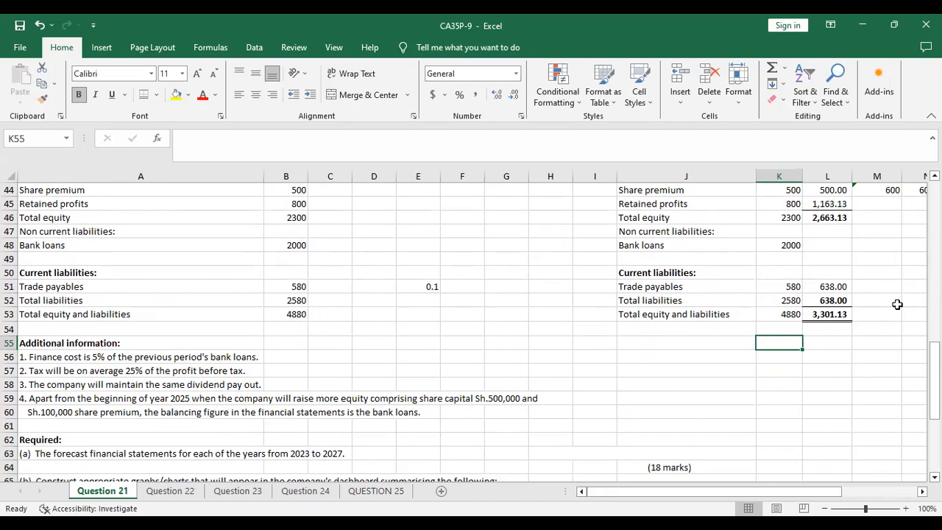
Step: Calculate the 2023 finance costs in L18 as a negative 5% of the 2022 bank loans with -5%*K48
scroll(471, 326, "up", 3)
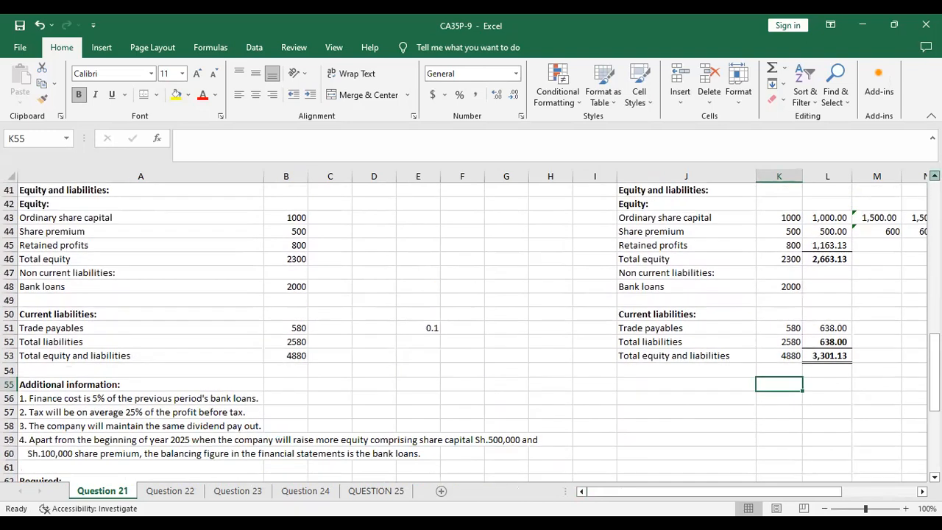
scroll(750, 391, "right", 3)
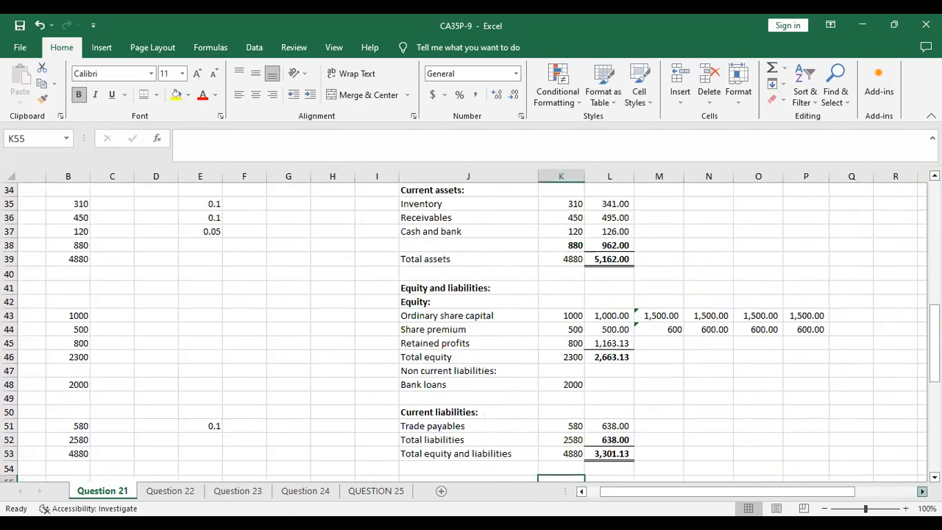
scroll(751, 391, "up", 3)
scroll(605, 248, "up", 4)
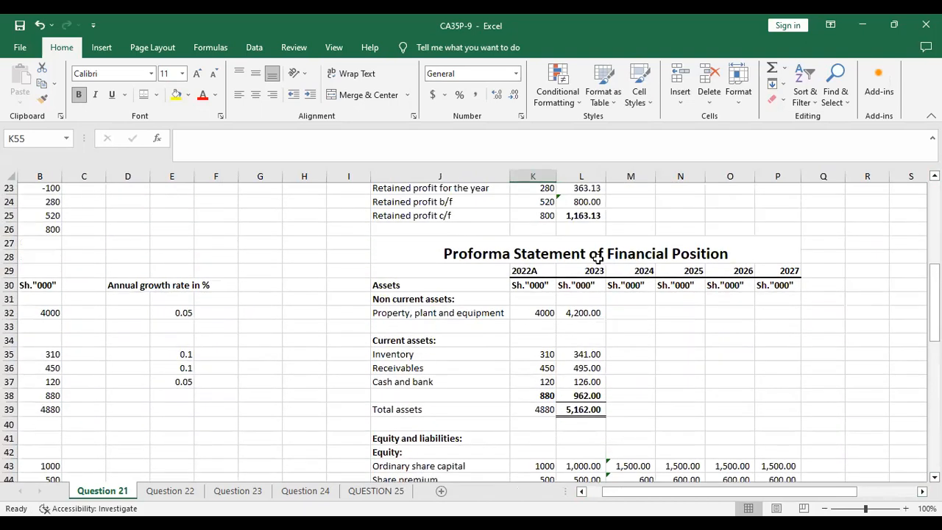
left_click(581, 259)
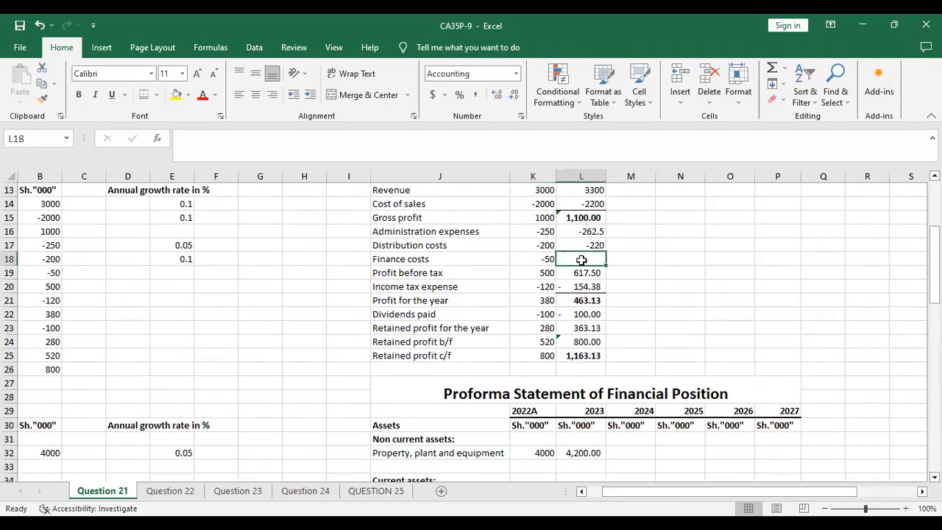
type("-")
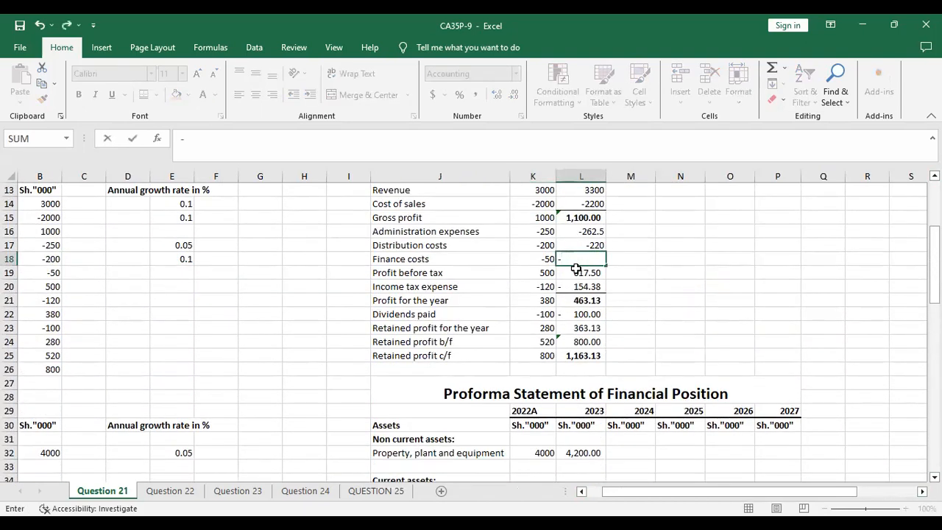
type("5%*")
scroll(541, 274, "down", 4)
scroll(532, 304, "down", 2)
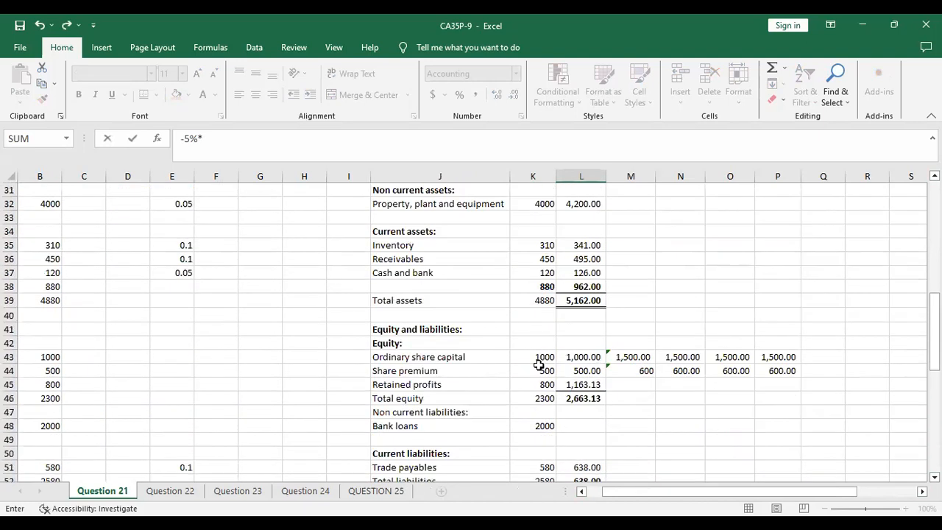
left_click(535, 426)
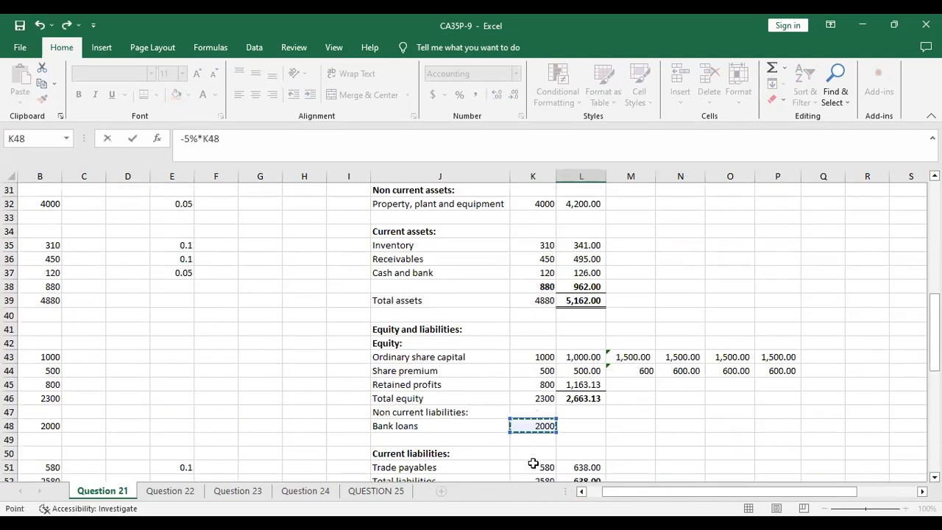
key("Return")
Step: Label cell J55, below the total equity and liabilities row, as AFN
scroll(554, 390, "up", 1)
scroll(610, 302, "down", 5)
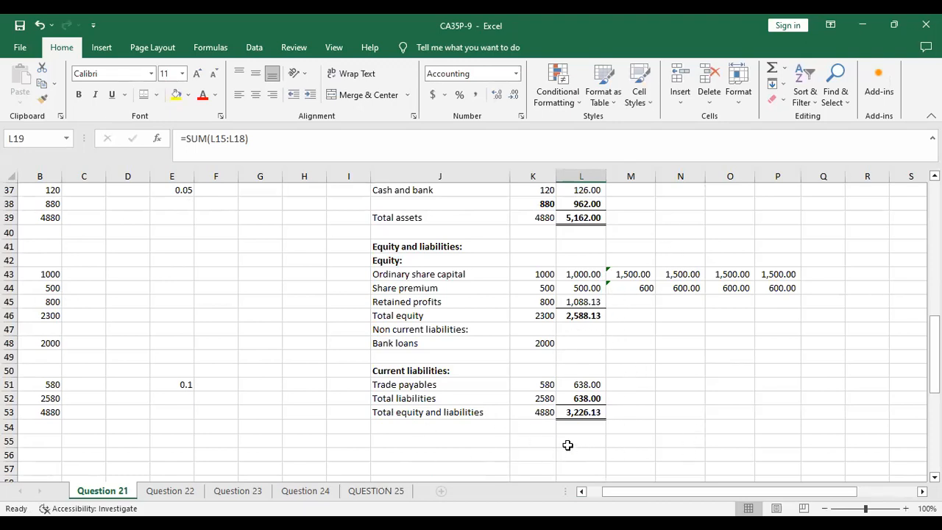
left_click(461, 443)
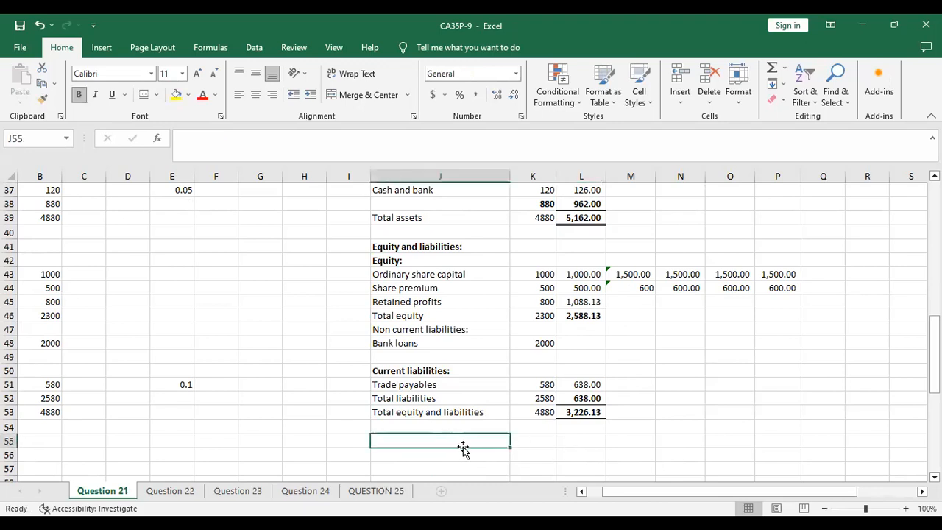
type("A")
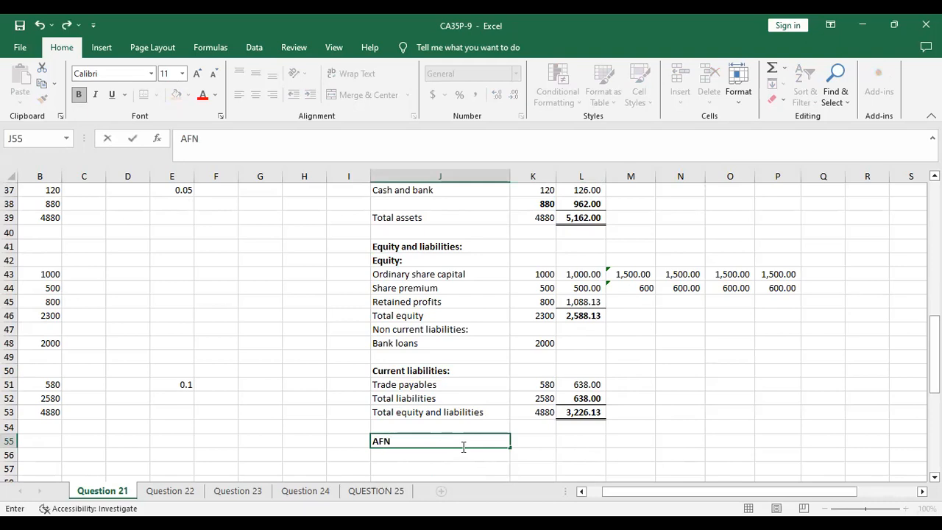
type("FN")
Step: Calculate the 2023 AFN in L55 as total assets minus total equity and liabilities with =L39-L53
left_click(575, 440)
type("=")
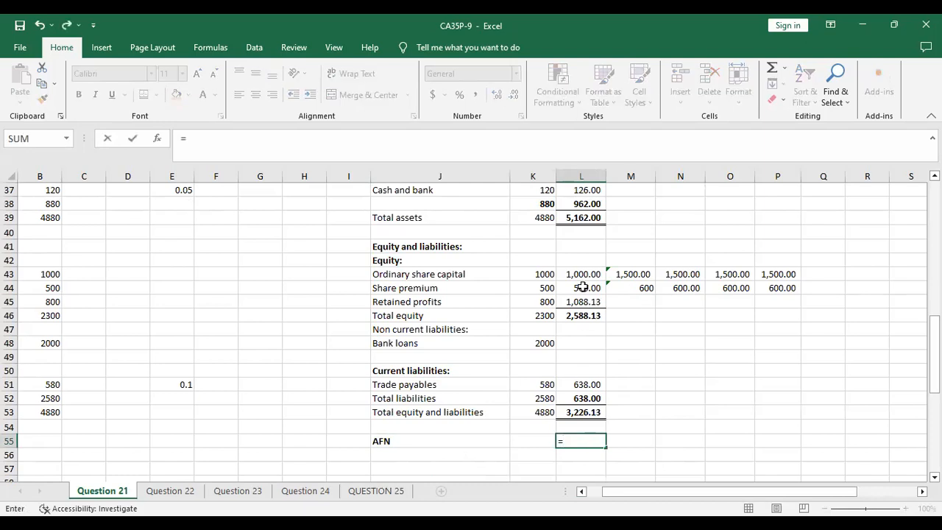
left_click(580, 218)
type("-")
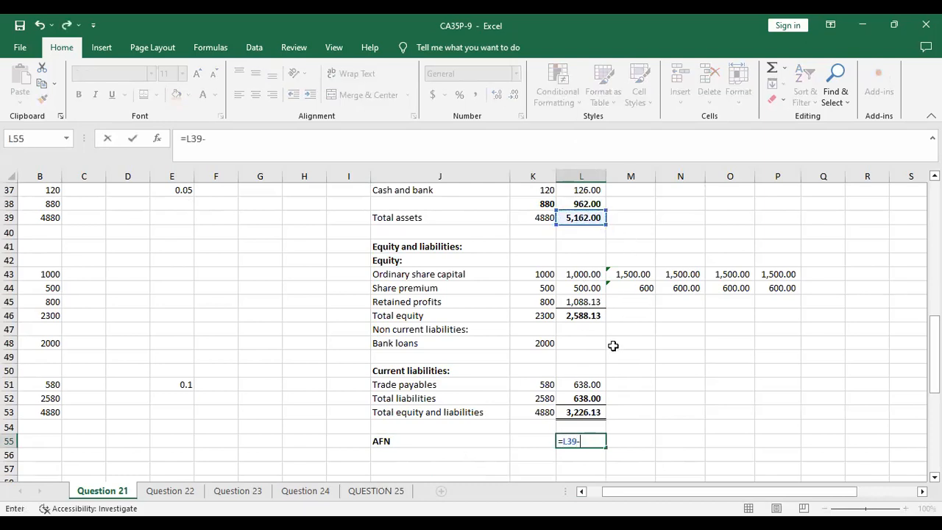
left_click(578, 413)
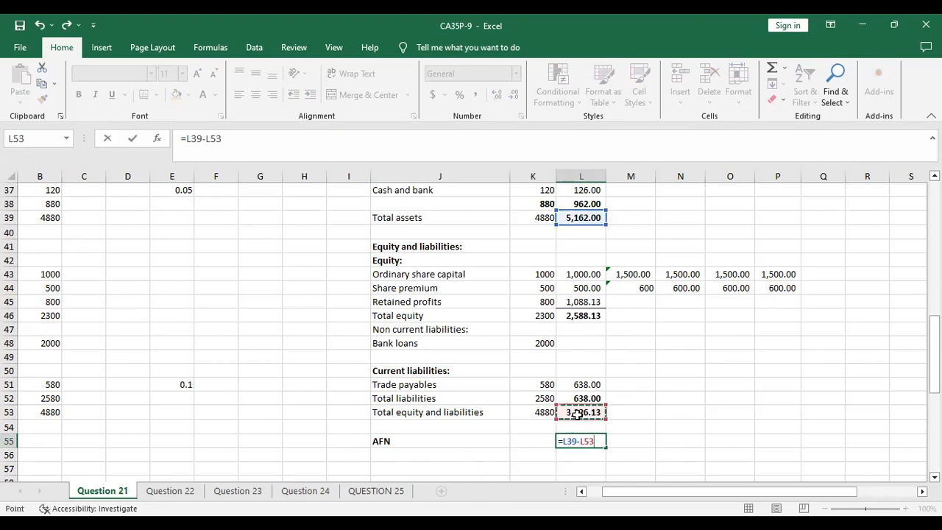
key("Return")
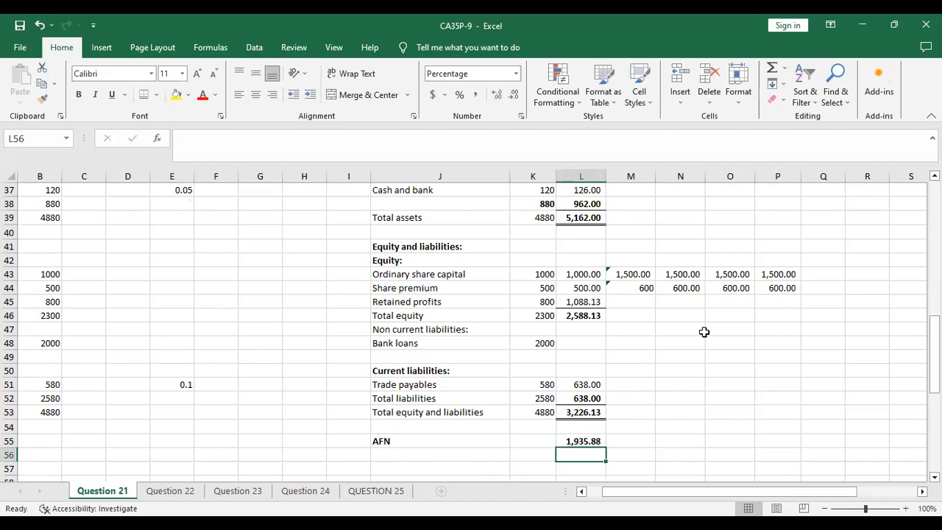
Step: Extend the 2023 income statement formulas, from Revenue through Retained profit c/f, across the 2024 to 2027 columns
scroll(625, 359, "up", 4)
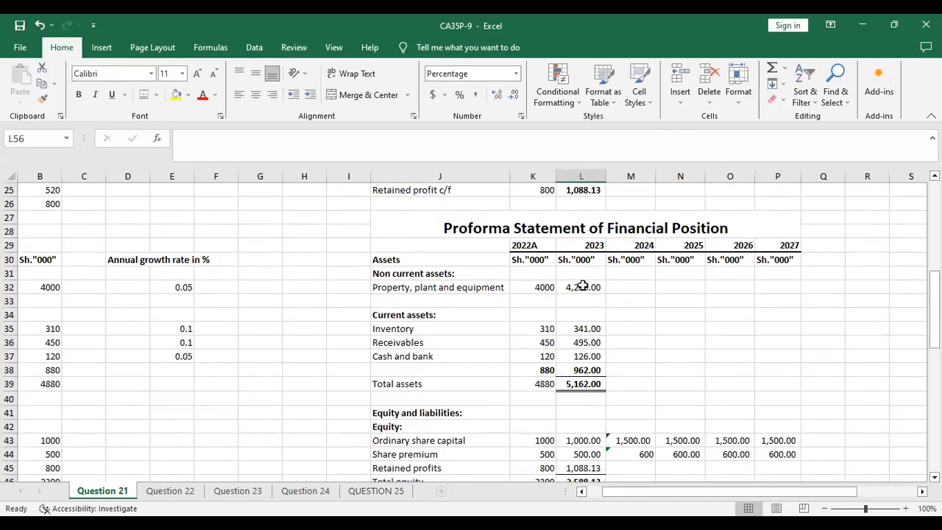
scroll(582, 285, "up", 7)
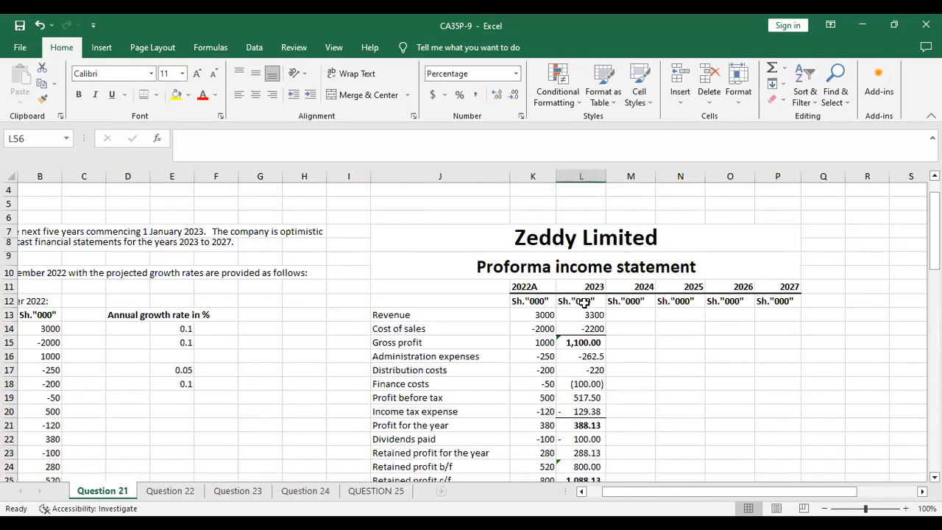
left_click_drag(583, 315, 774, 462)
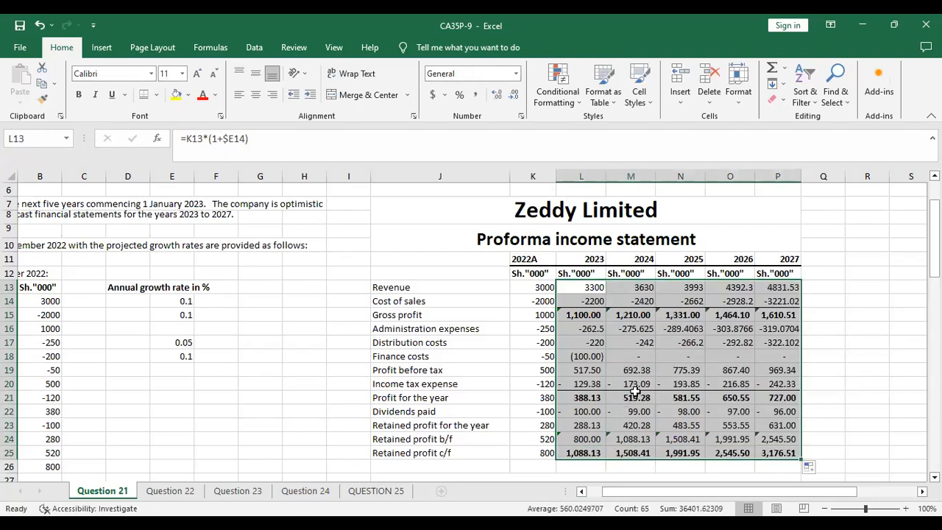
scroll(567, 383, "down", 1)
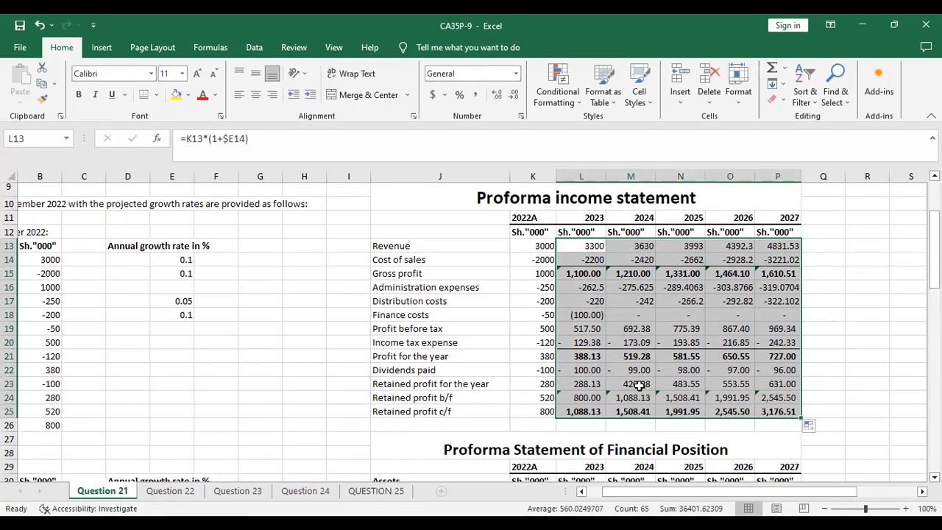
left_click(866, 343)
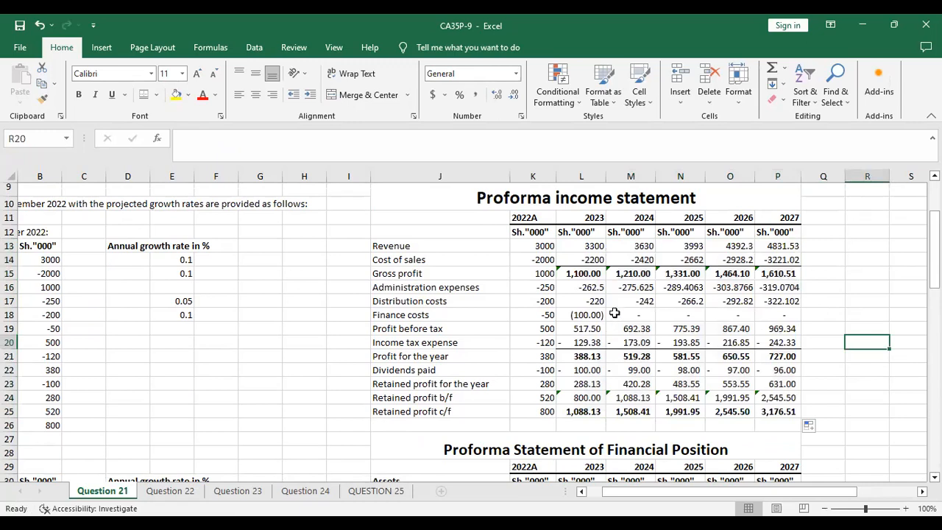
Step: Extend the 2023 asset formulas, from Property, plant and equipment through Total assets, across the 2024 to 2027 columns
scroll(653, 335, "down", 4)
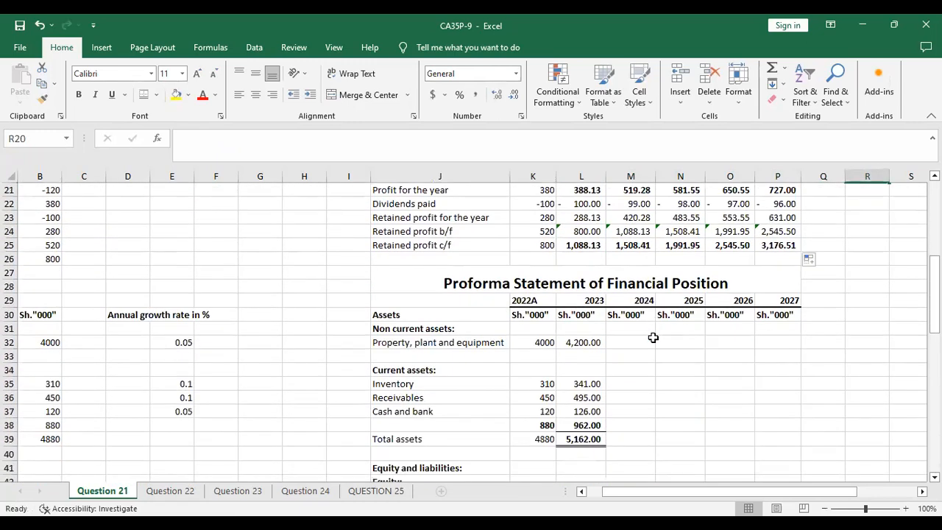
scroll(653, 337, "up", 1)
scroll(637, 363, "down", 2)
left_click_drag(577, 301, 582, 398)
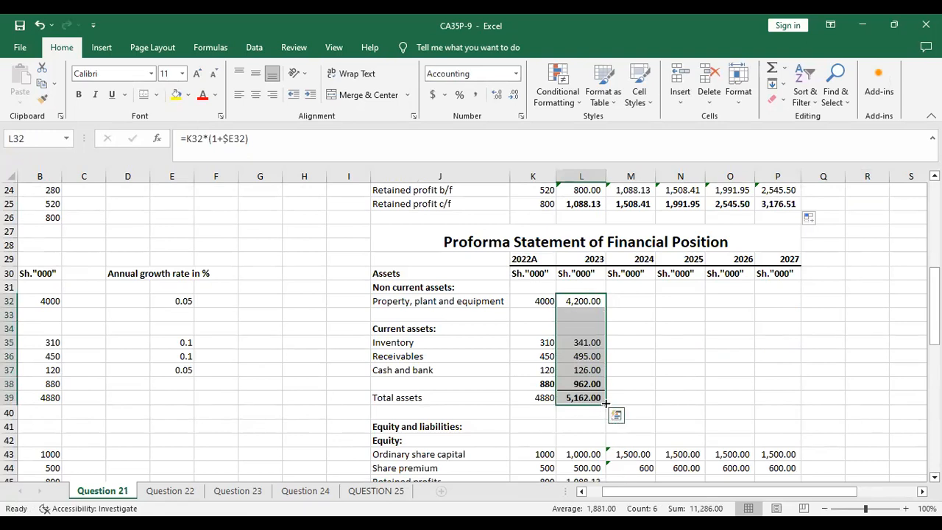
left_click_drag(605, 403, 784, 393)
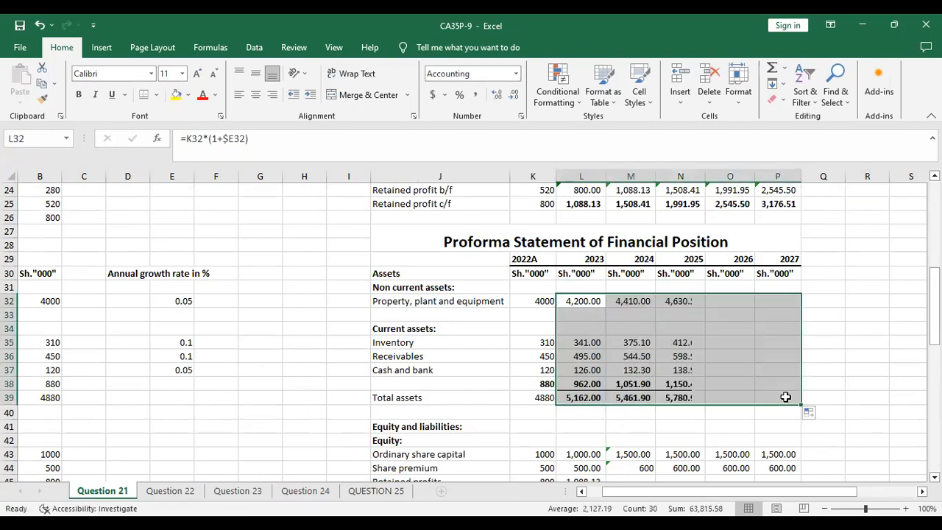
Step: Try to copy the 2023 retained profits formula down through the AFN row and across to 2027
scroll(655, 403, "down", 2)
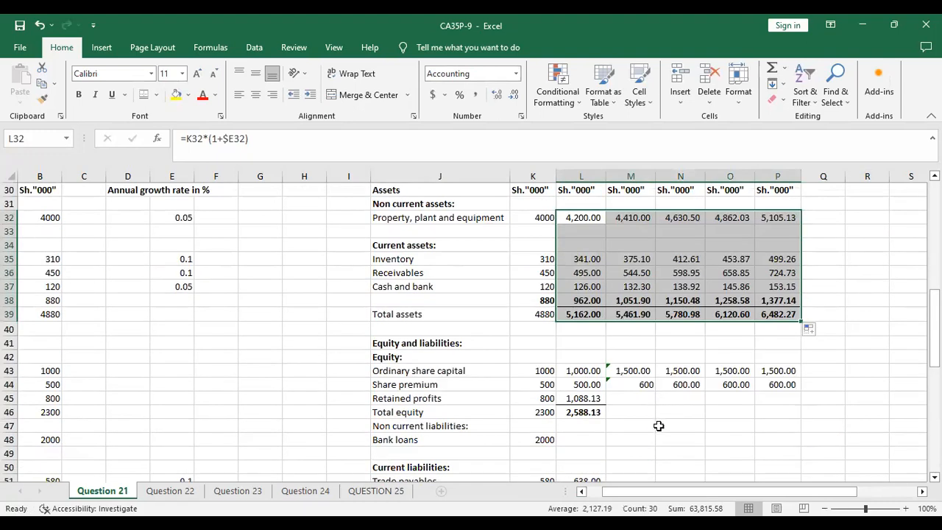
left_click(658, 423)
scroll(659, 423, "down", 2)
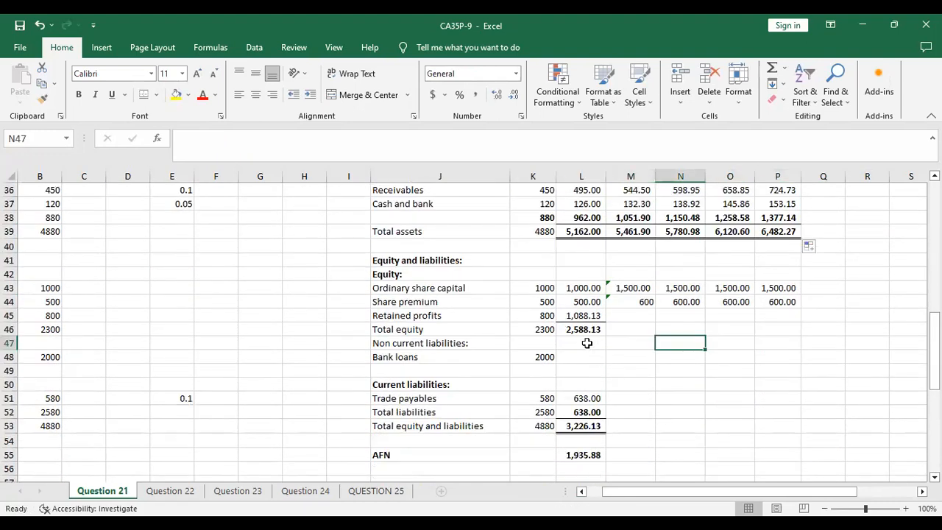
left_click(579, 317)
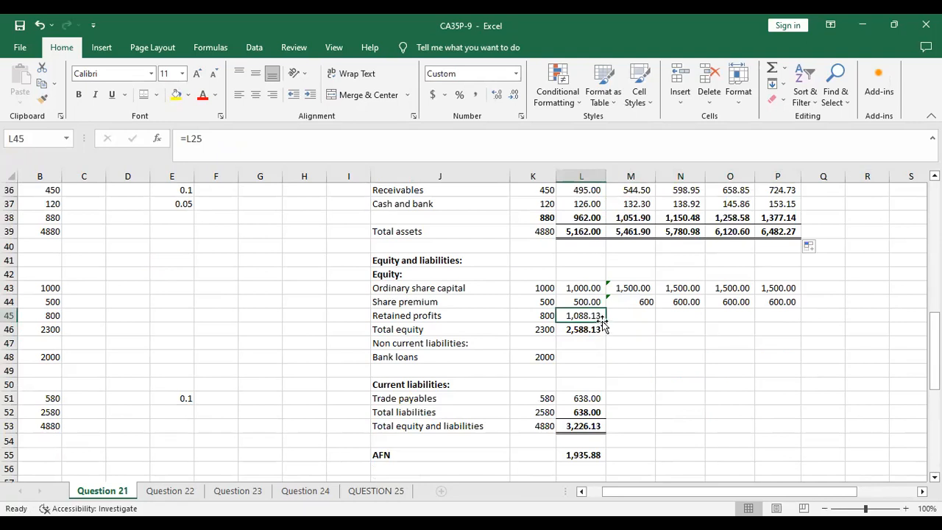
left_click_drag(605, 322, 599, 461)
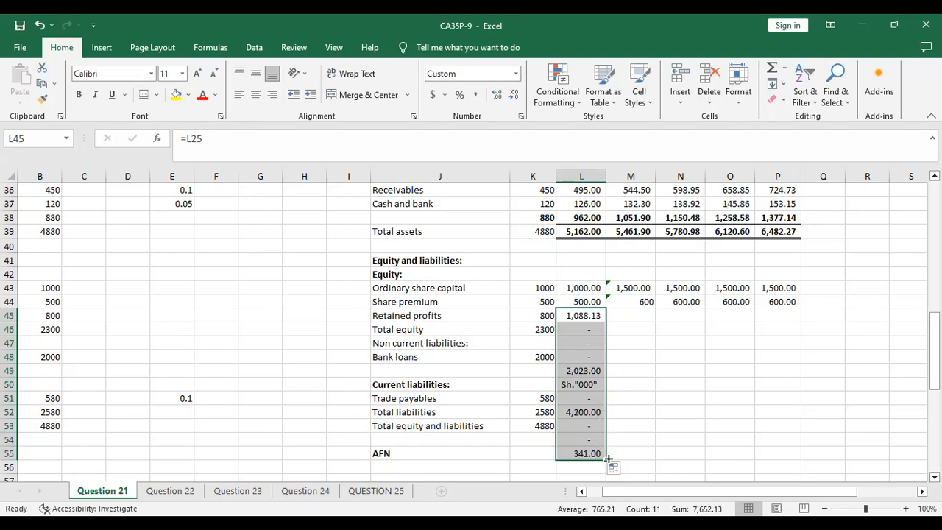
left_click_drag(604, 460, 795, 461)
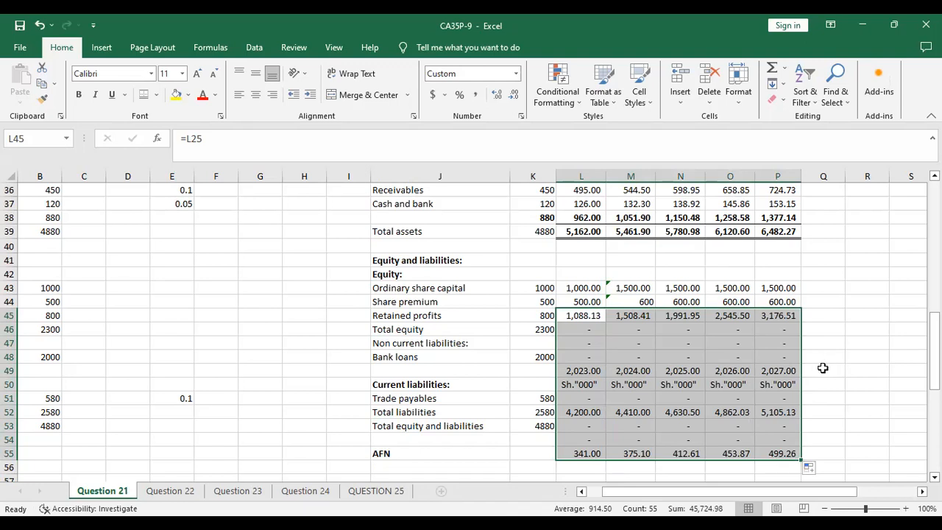
Step: Calculate 2023 total equity as a bold sum of L43:L45 and extend it across to 2027
left_click(517, 343)
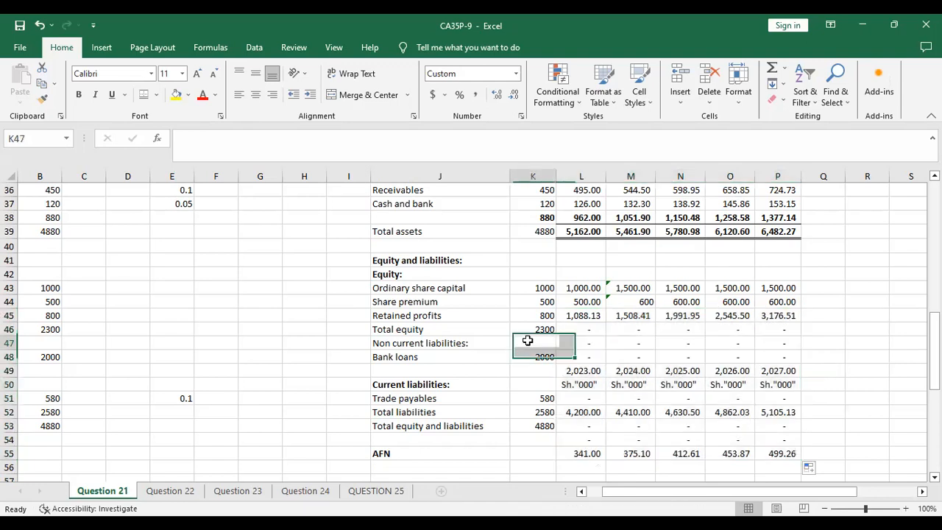
left_click(544, 330)
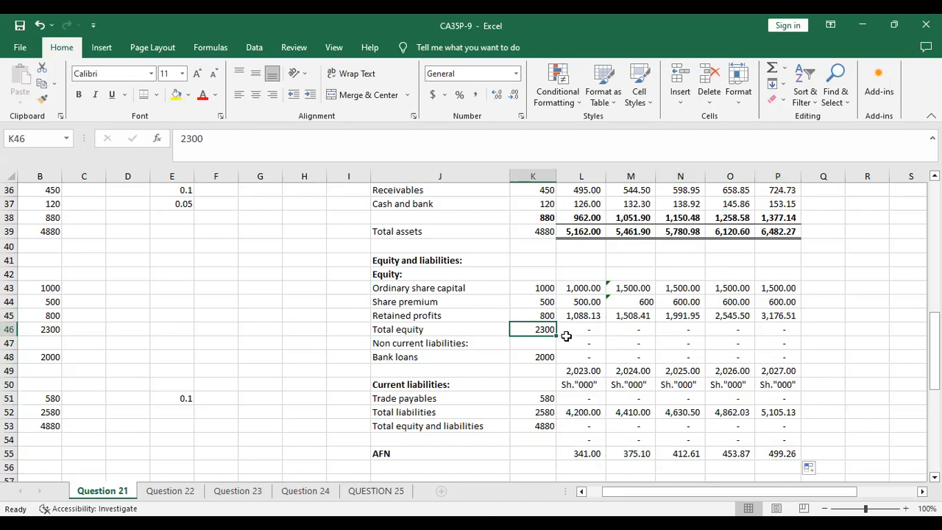
left_click(569, 329)
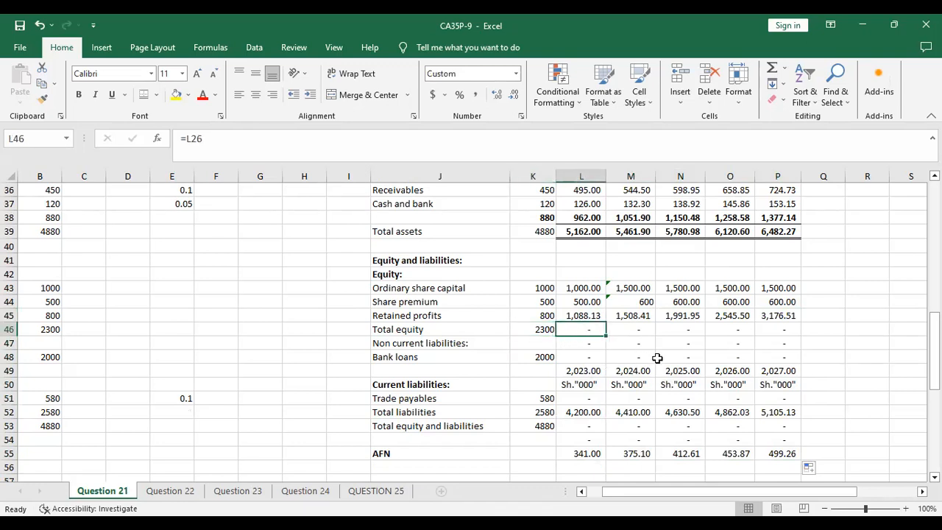
key("F2")
key("alt+=")
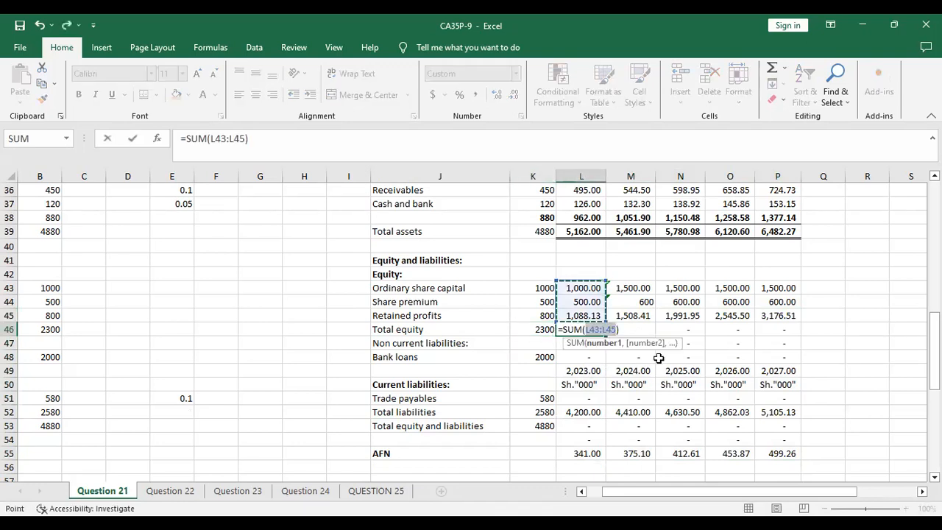
key("ctrl+Return")
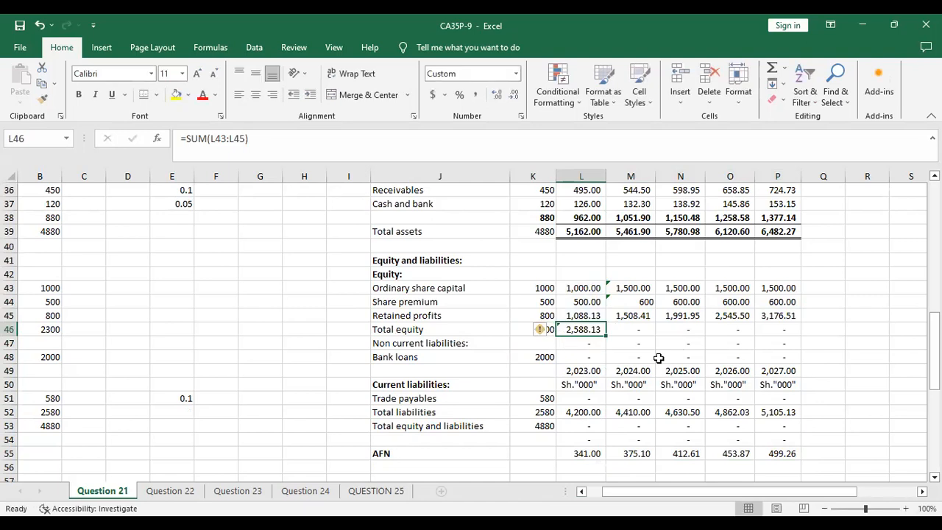
key("ctrl+b")
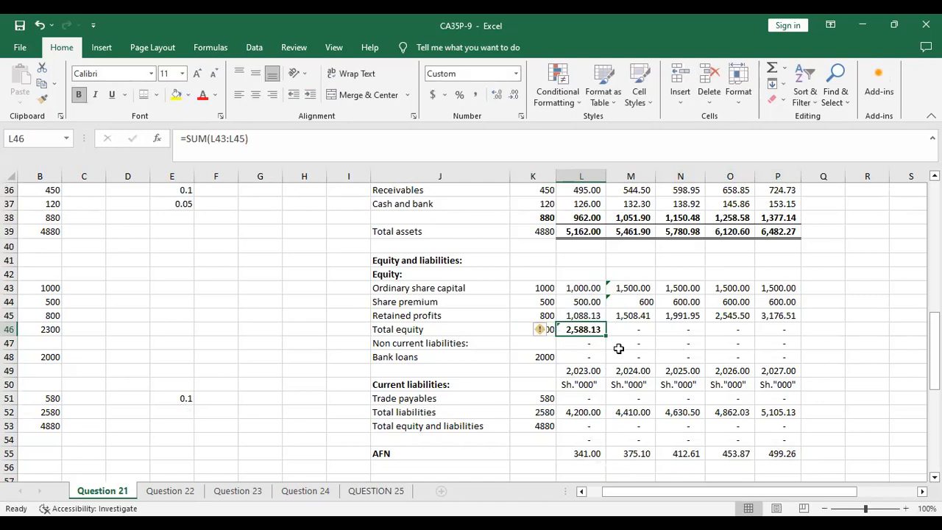
left_click_drag(606, 334, 788, 329)
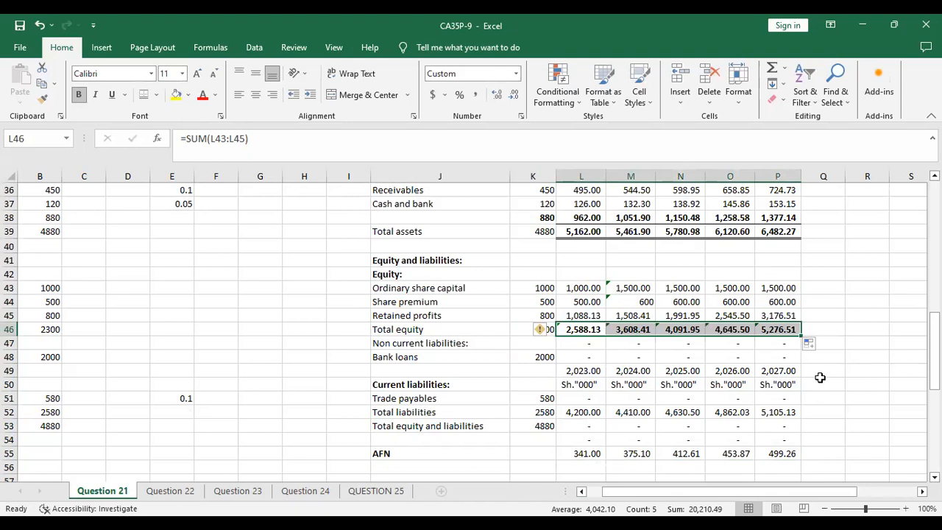
left_click(820, 379)
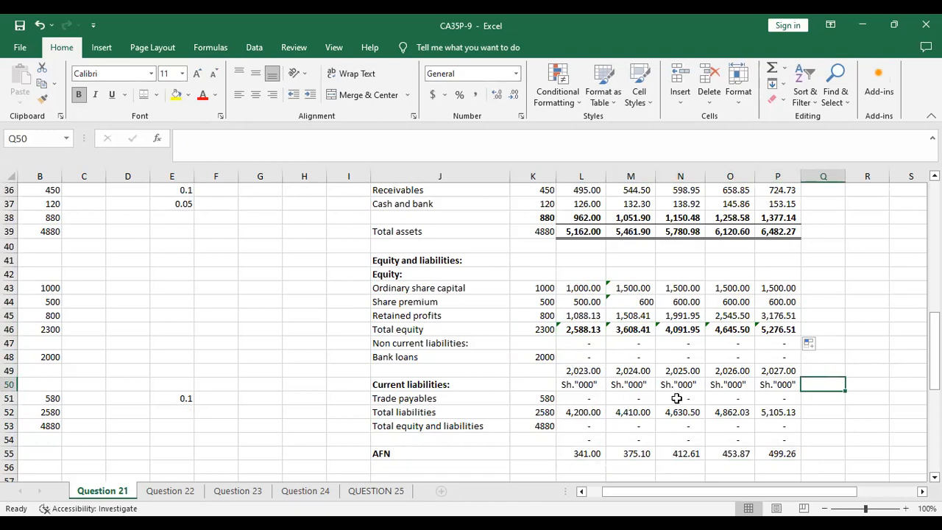
Step: Undo the total equity changes and the retained profits fill across and down to the AFN row
key("ctrl+z")
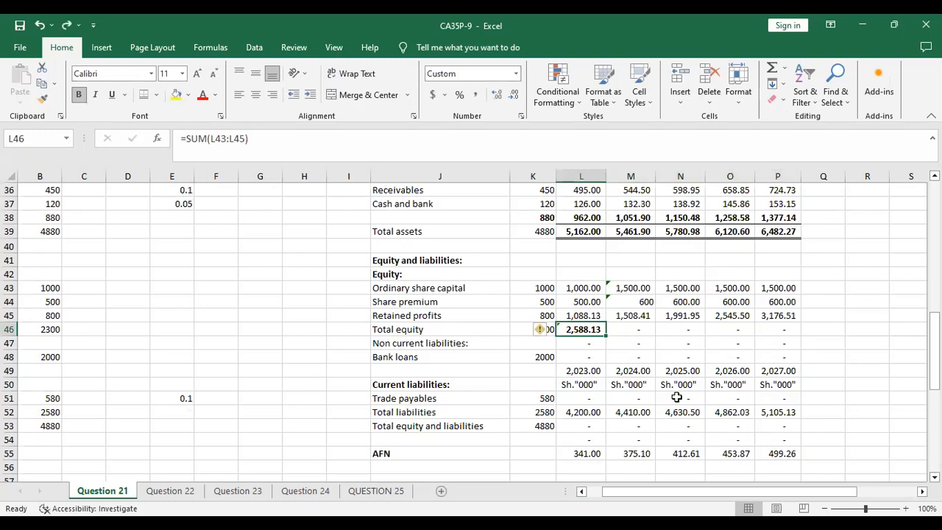
key("ctrl+z")
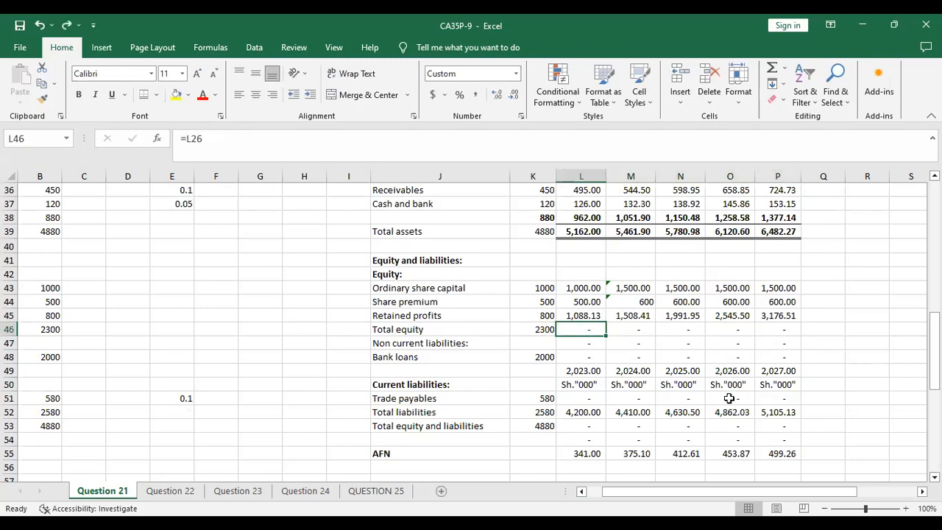
key("ctrl+z")
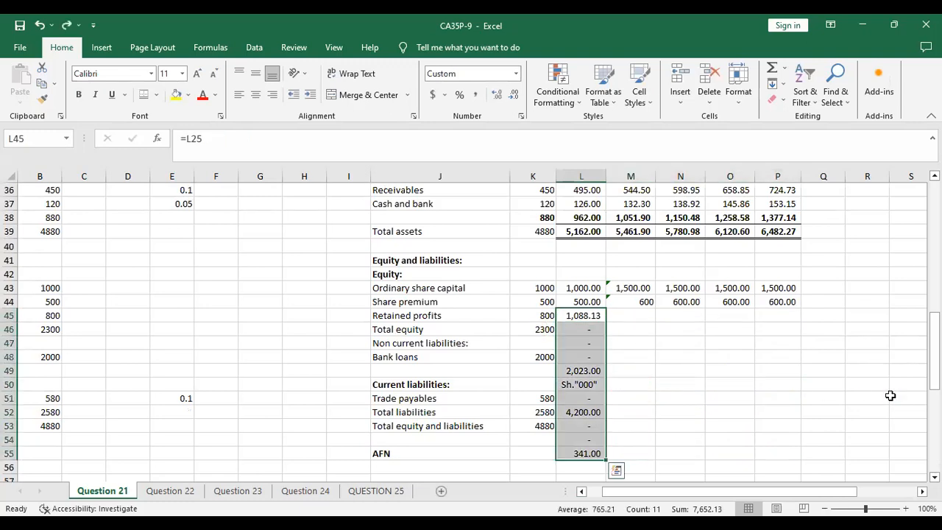
key("ctrl+z")
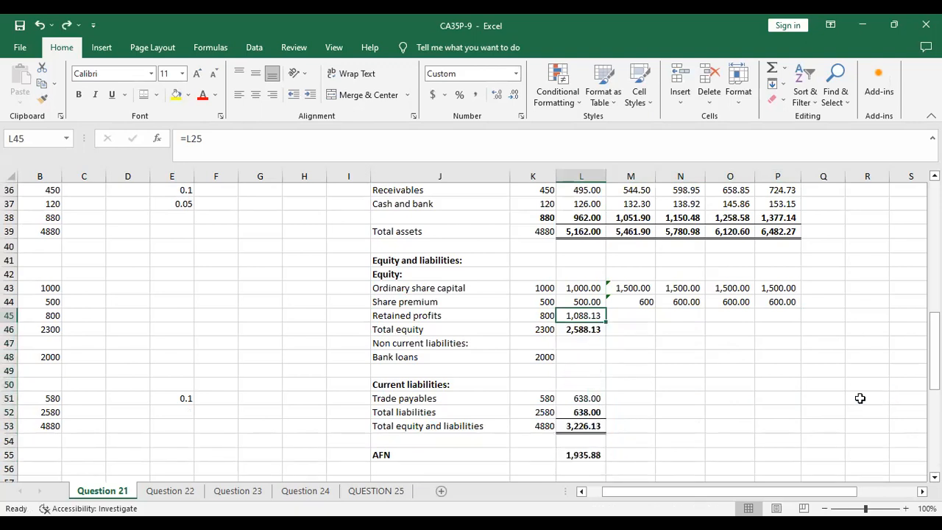
Step: Extend the 2023 retained profits and total equity formulas together across the 2024 to 2027 columns
left_click(630, 352)
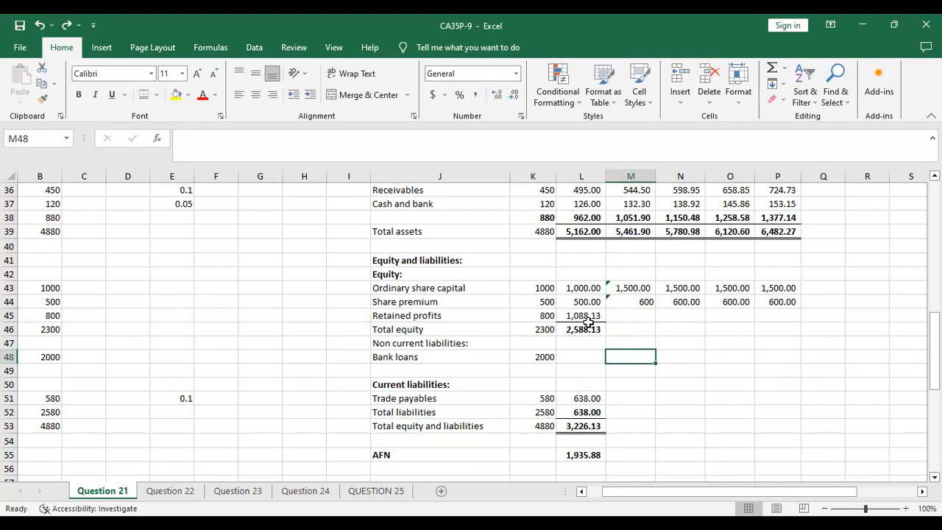
scroll(609, 310, "up", 2)
scroll(609, 310, "up", 1)
scroll(604, 328, "down", 2)
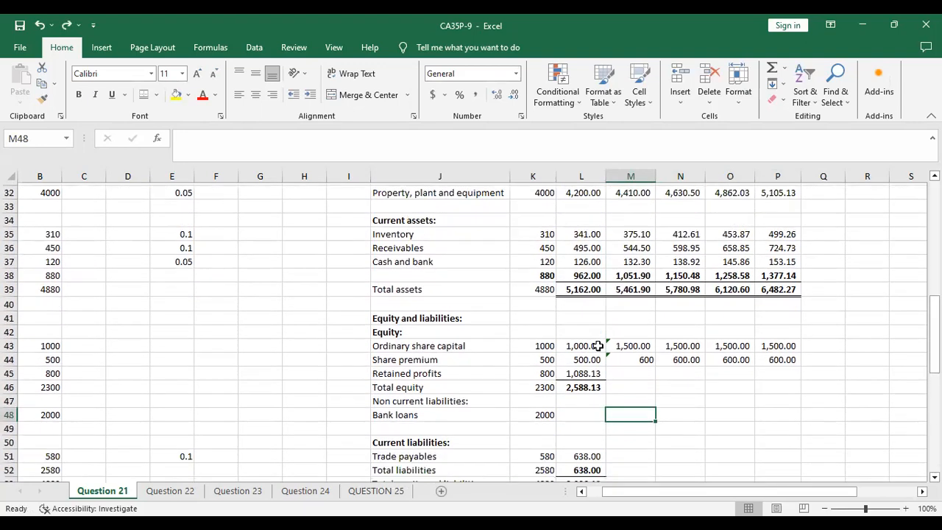
left_click_drag(574, 357, 805, 380)
Step: Extend the 2023 trade payables, total liabilities, total equity and liabilities, and AFN formulas across to 2027
scroll(670, 426, "down", 1)
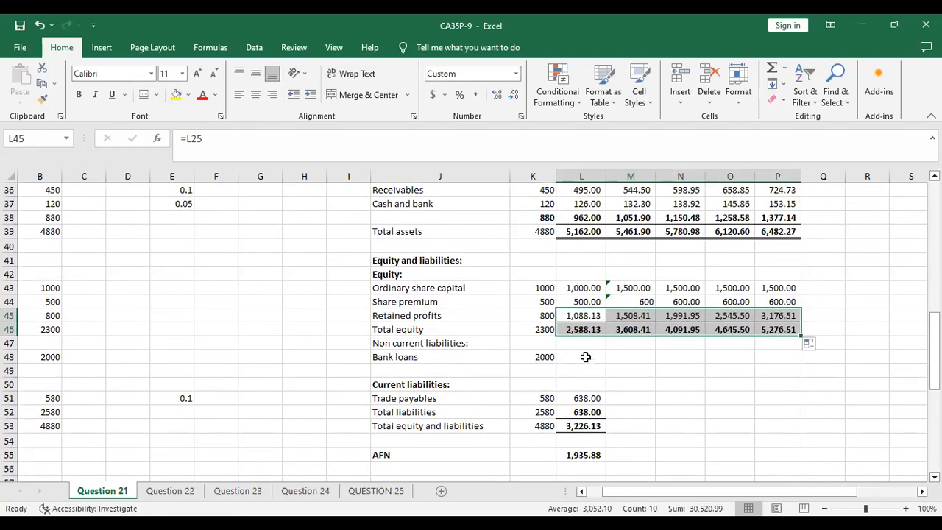
left_click_drag(582, 399, 801, 440)
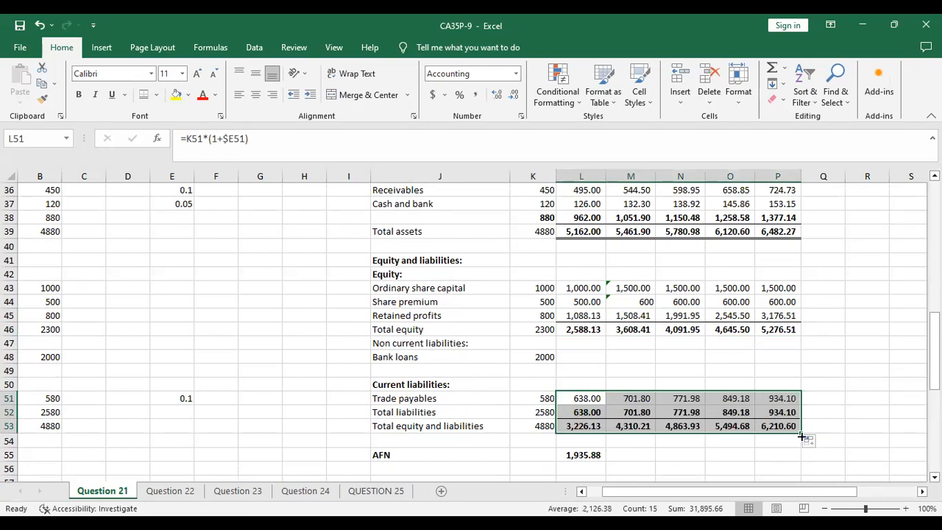
left_click(571, 455)
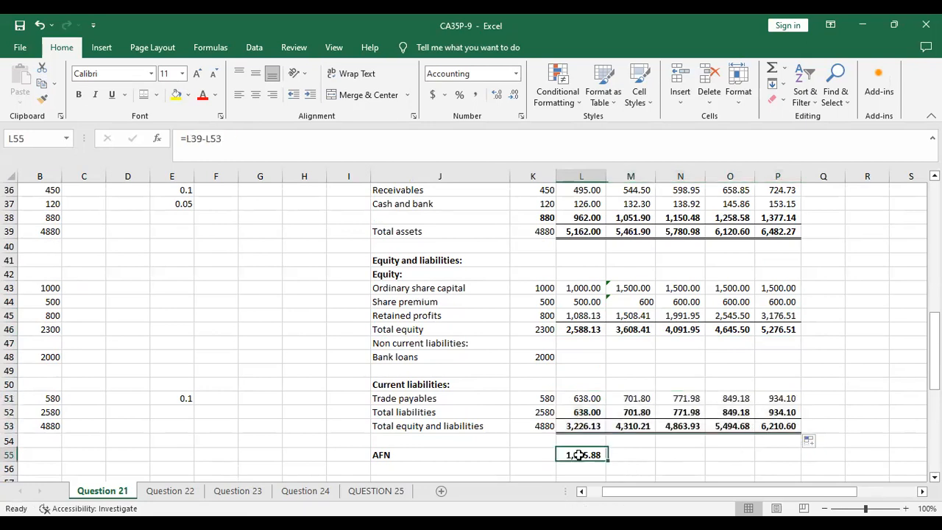
left_click_drag(606, 461, 786, 457)
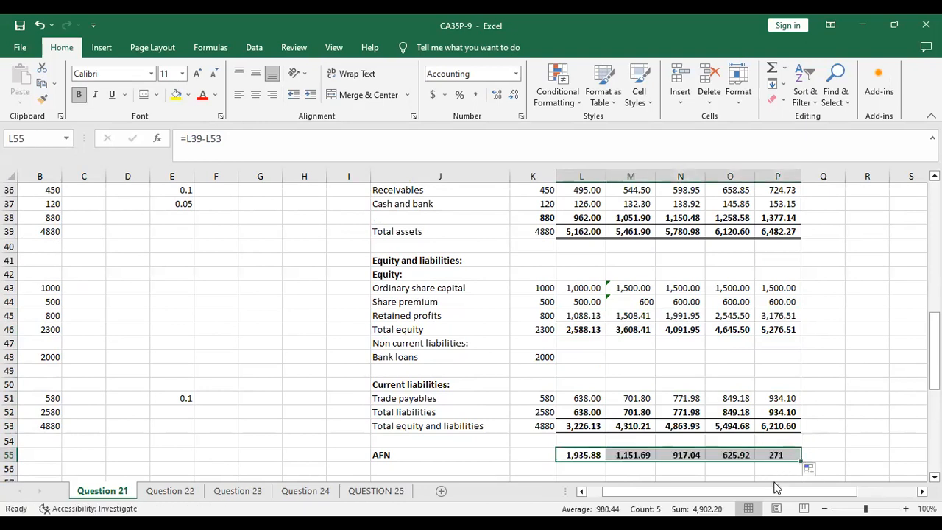
Step: Enter bank loans of 1935.88 for 2023 and 1224.29 for 2024 in the statement of financial position
left_click(573, 357)
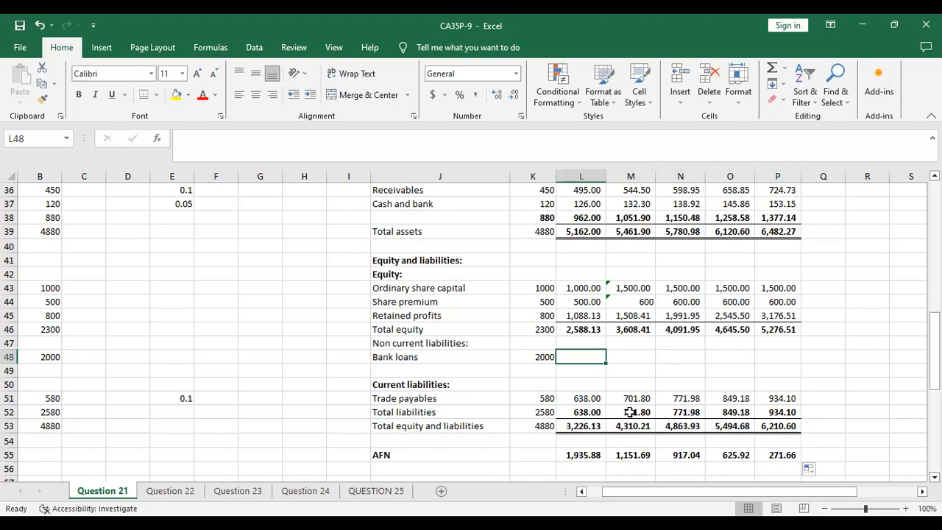
type("19")
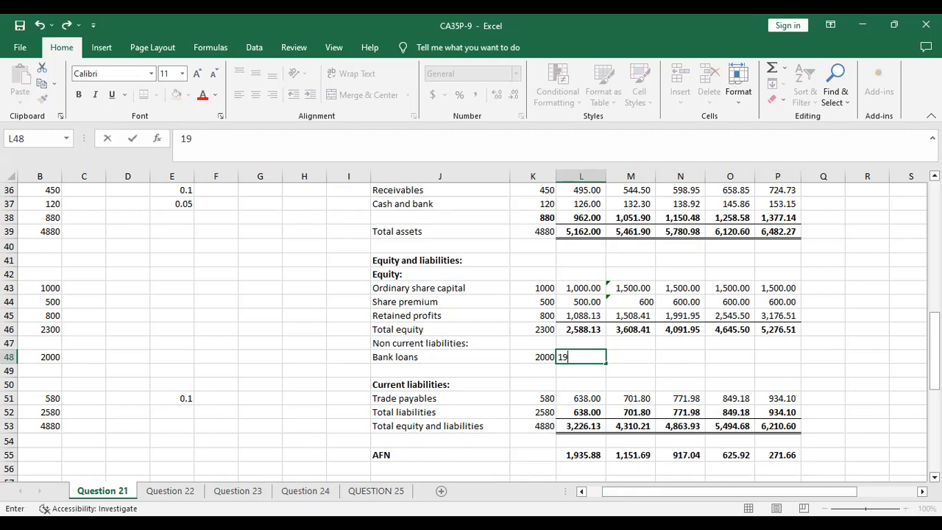
type("35.88")
key("Tab")
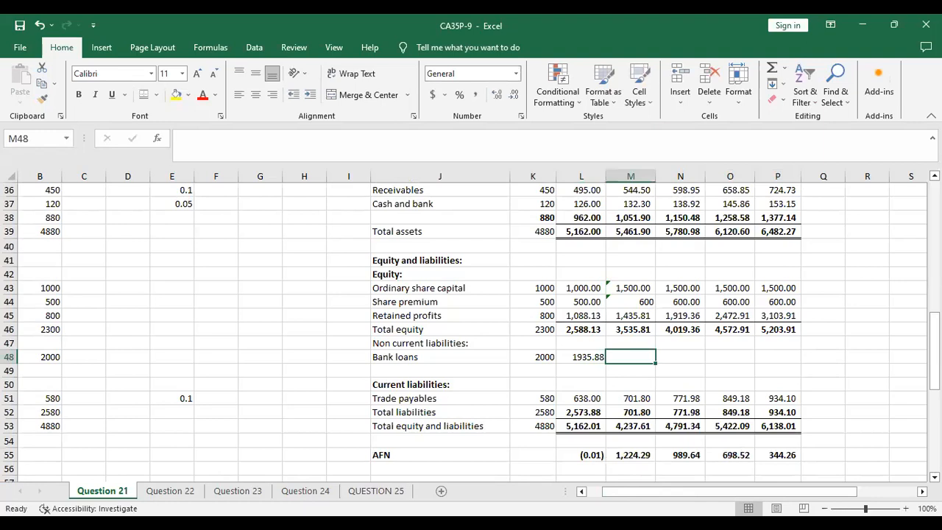
type("1224.29")
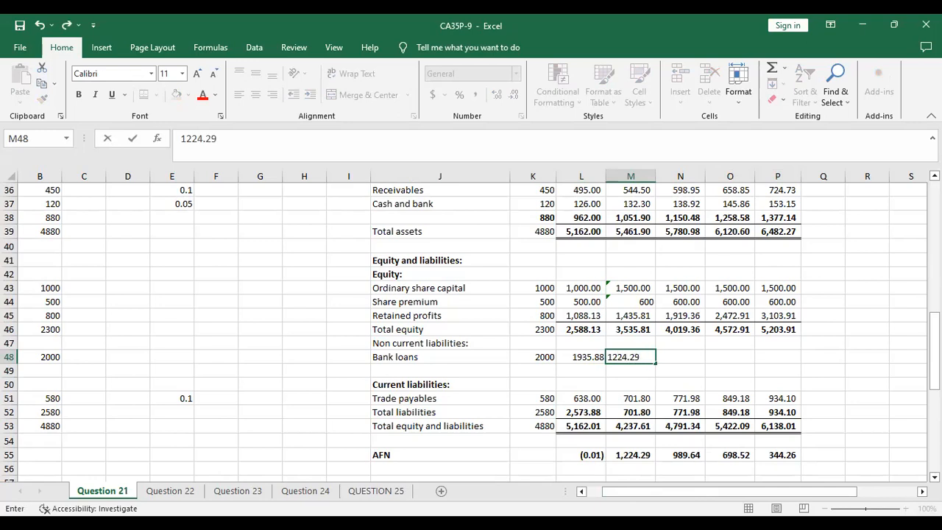
key("Tab")
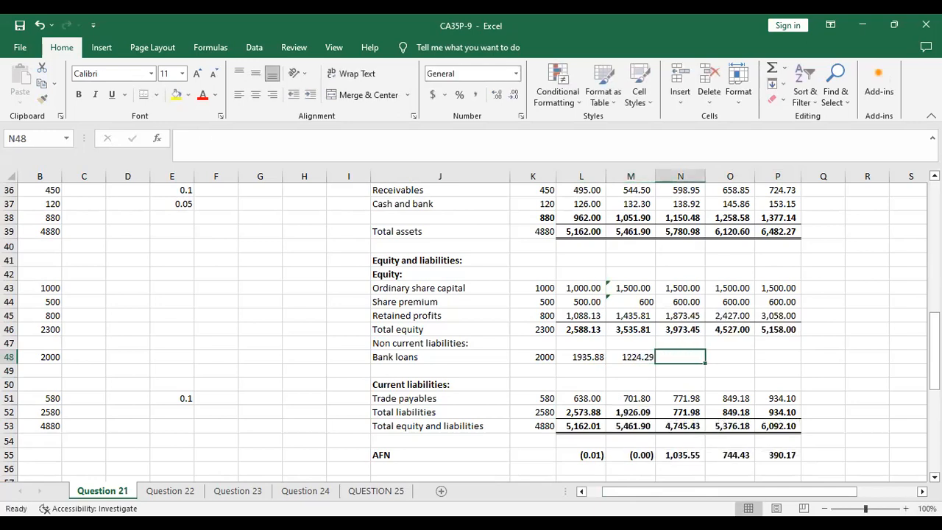
Step: Enter bank loans of 1035.55 for 2025, 783.26 for 2026 and 458.38 for 2027
type("1035.55")
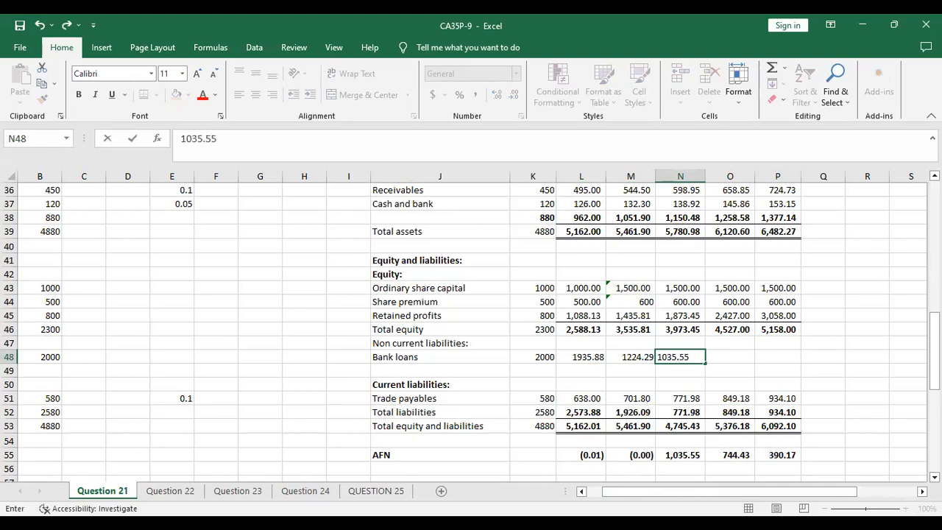
key("Tab")
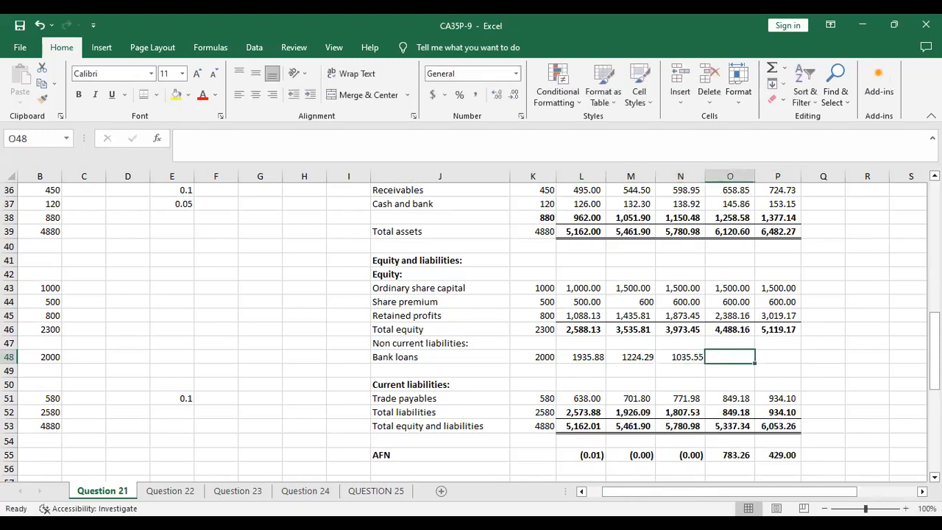
type("783.26")
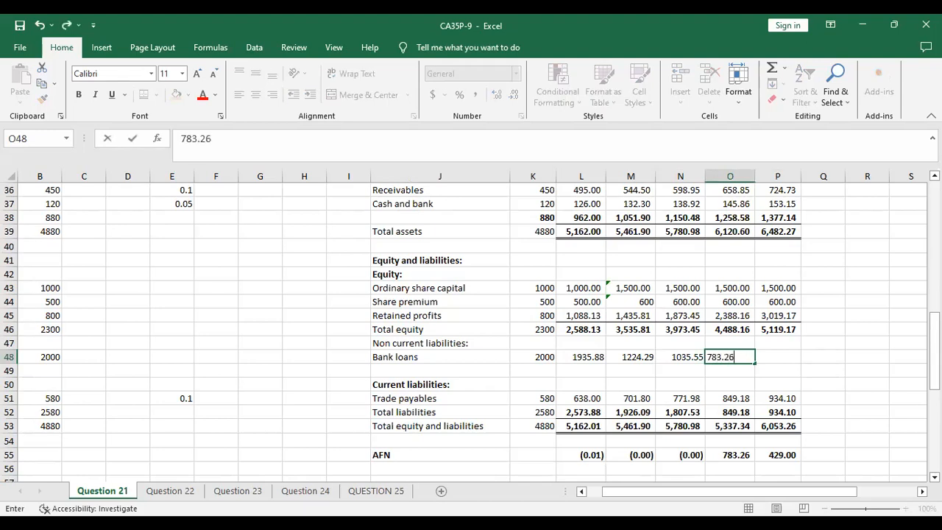
key("Tab")
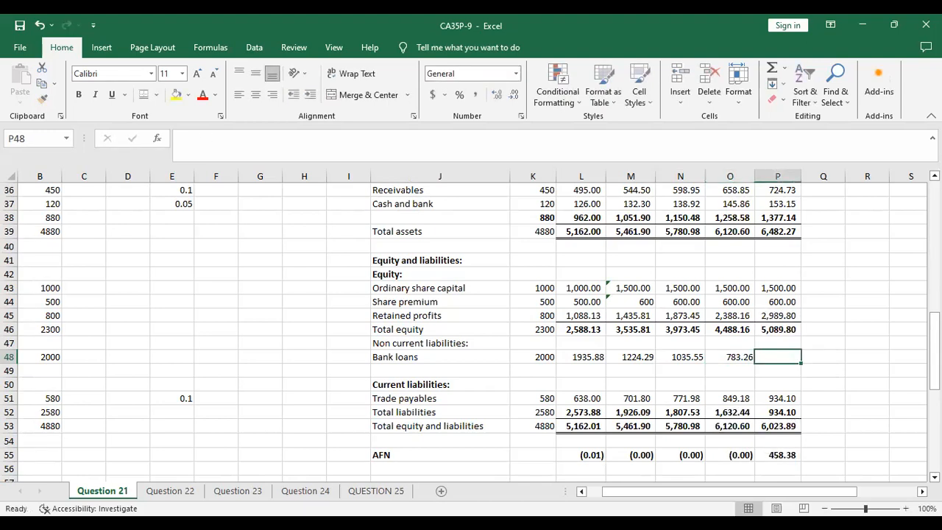
type("458.")
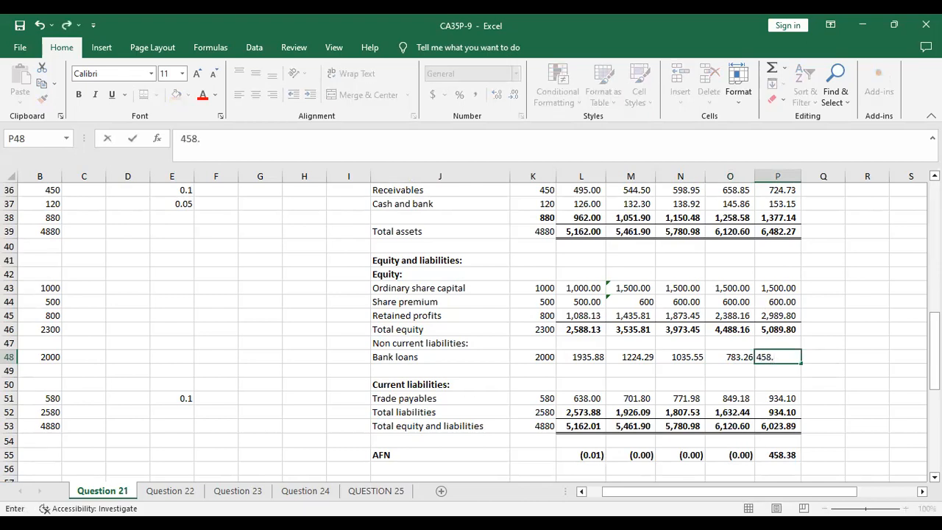
type("38")
key("Return")
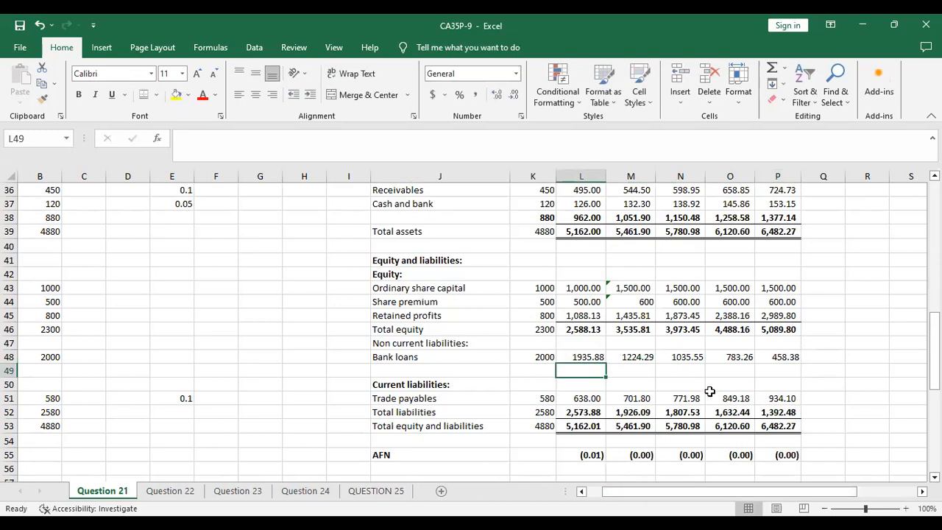
Step: Delete the AFN label and its yearly values from row 55 below the statement of financial position
left_click_drag(400, 456, 804, 456)
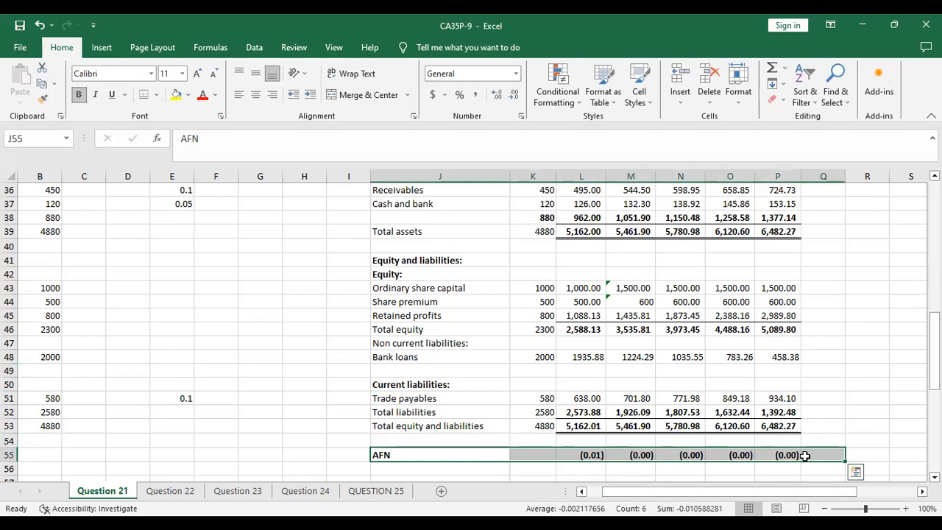
key("Delete")
left_click(840, 359)
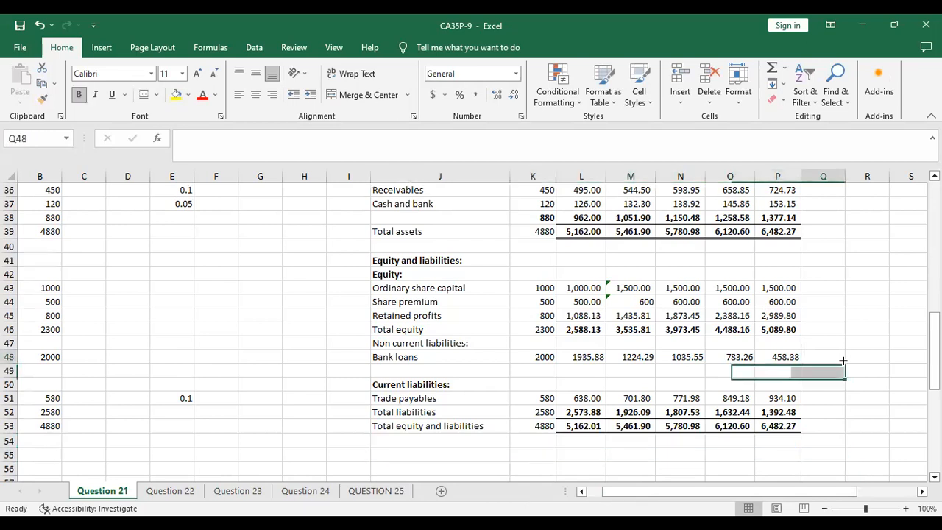
Step: Review both proforma statements, then read the additional information and the required charts listed in the question
scroll(818, 356, "up", 6)
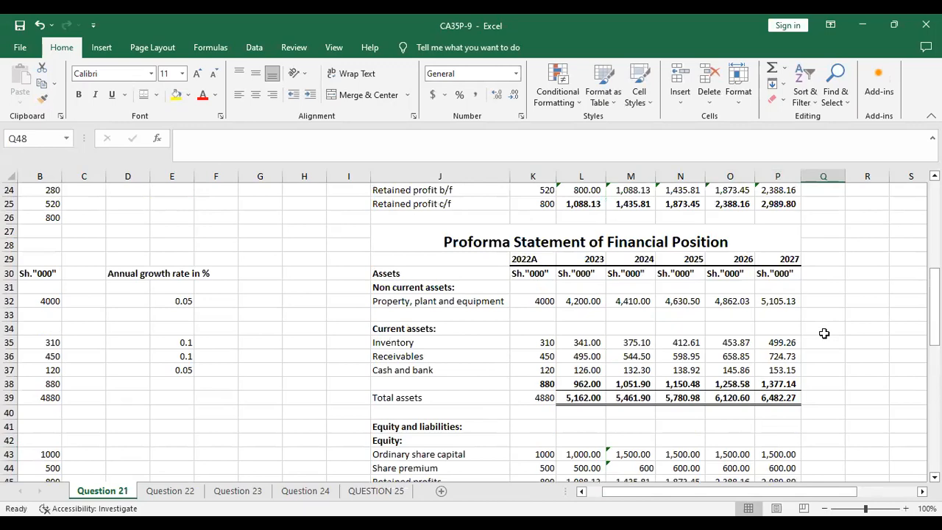
scroll(823, 330, "up", 5)
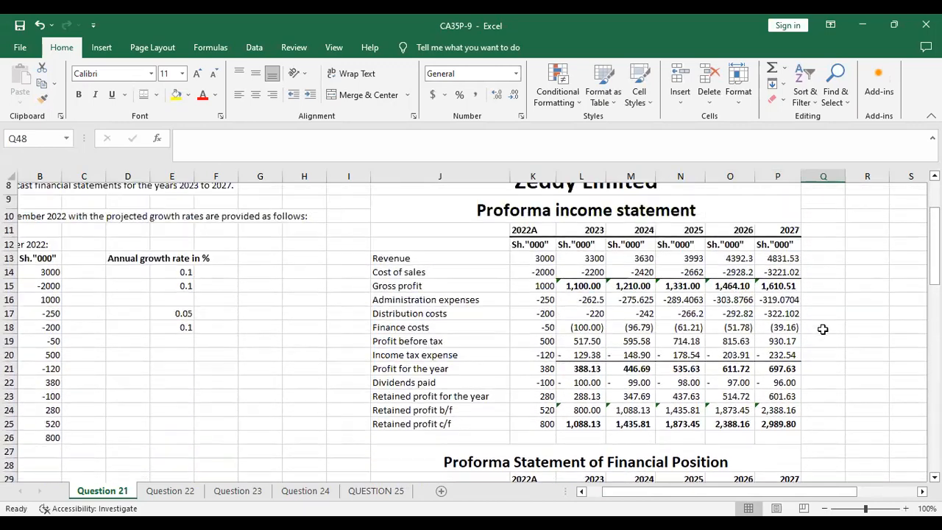
scroll(822, 322, "down", 2)
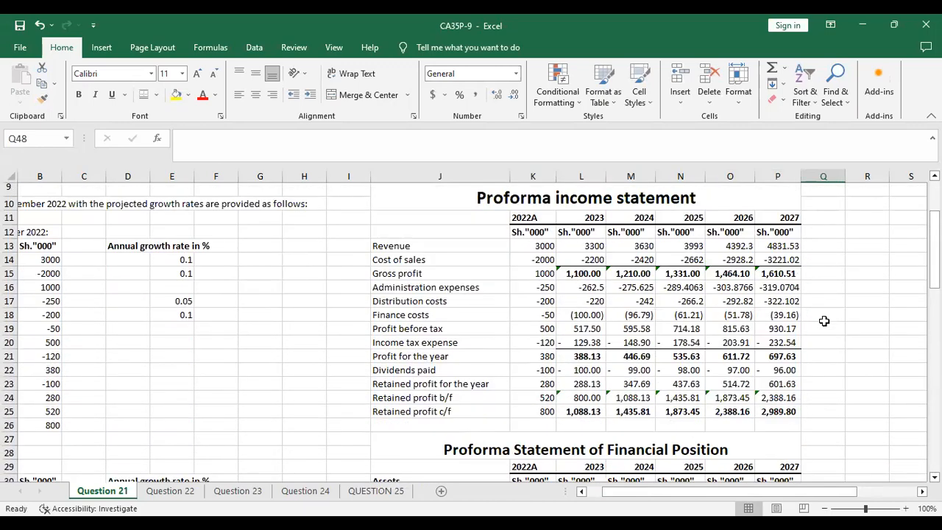
scroll(823, 321, "down", 2)
scroll(826, 319, "down", 5)
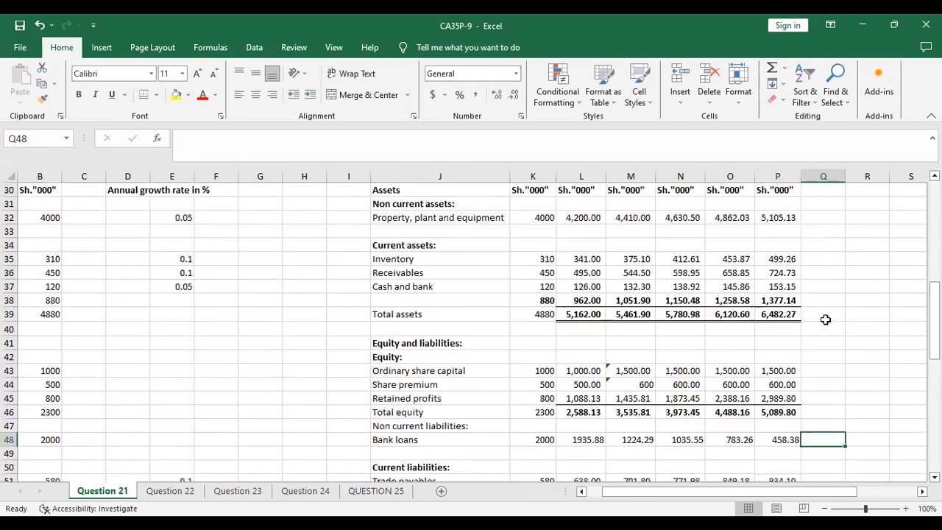
scroll(826, 320, "down", 2)
scroll(825, 321, "down", 3)
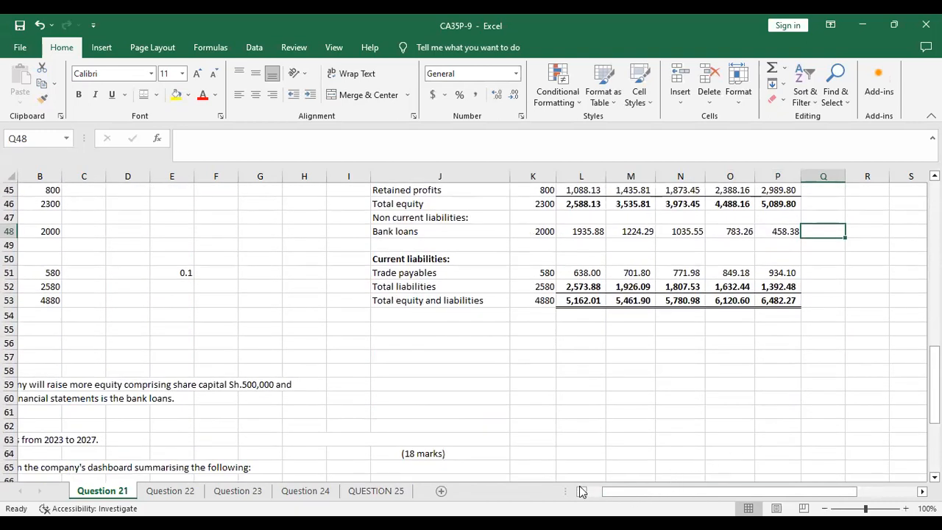
left_click(581, 491)
scroll(496, 352, "down", 3)
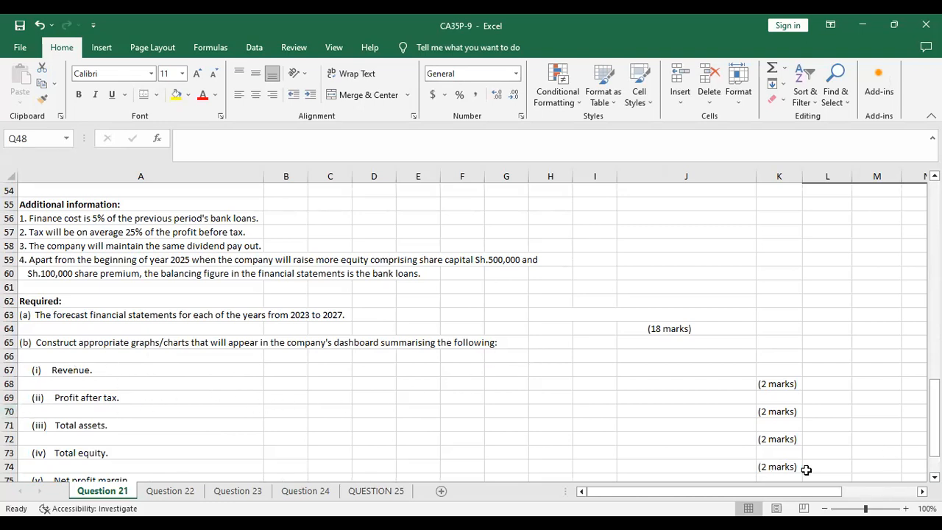
Step: Insert a line chart of the Revenue row, J13:P13, from the proforma income statement
scroll(744, 396, "up", 11)
scroll(744, 396, "up", 5)
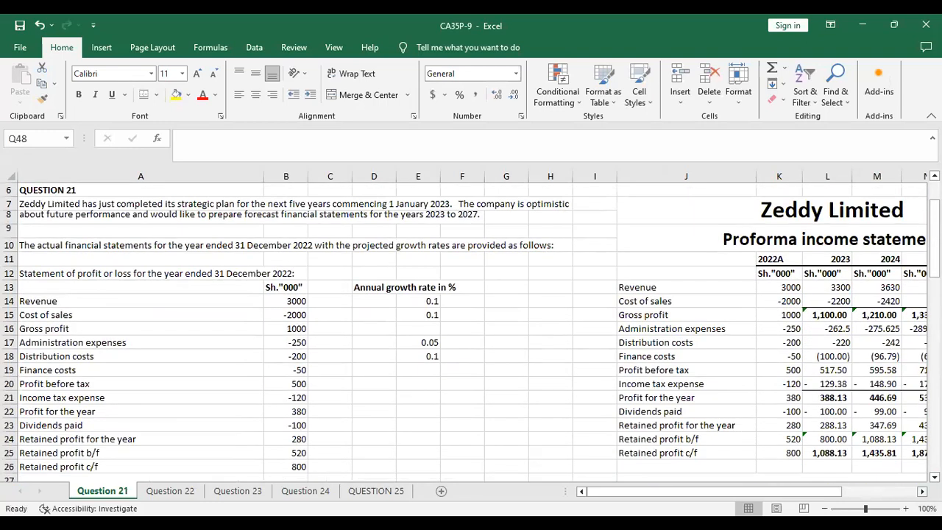
scroll(220, 286, "right", 3)
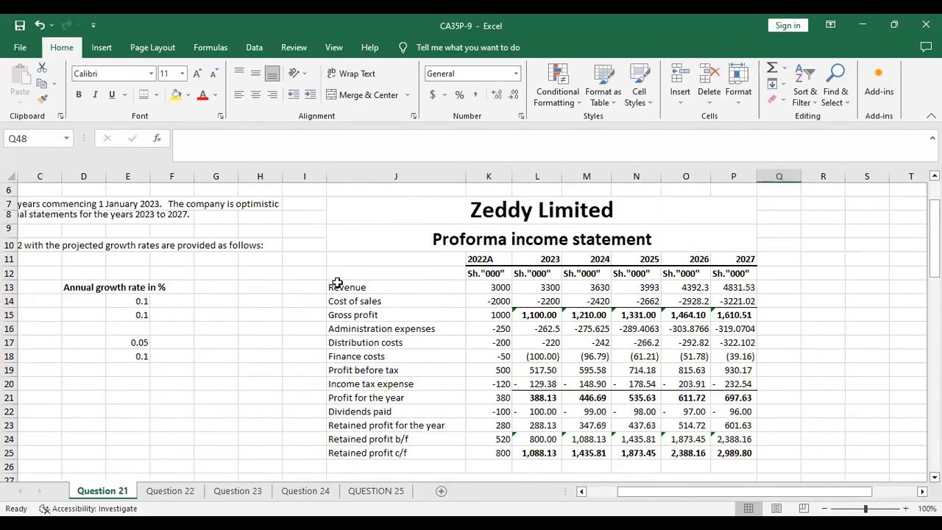
left_click_drag(343, 287, 734, 282)
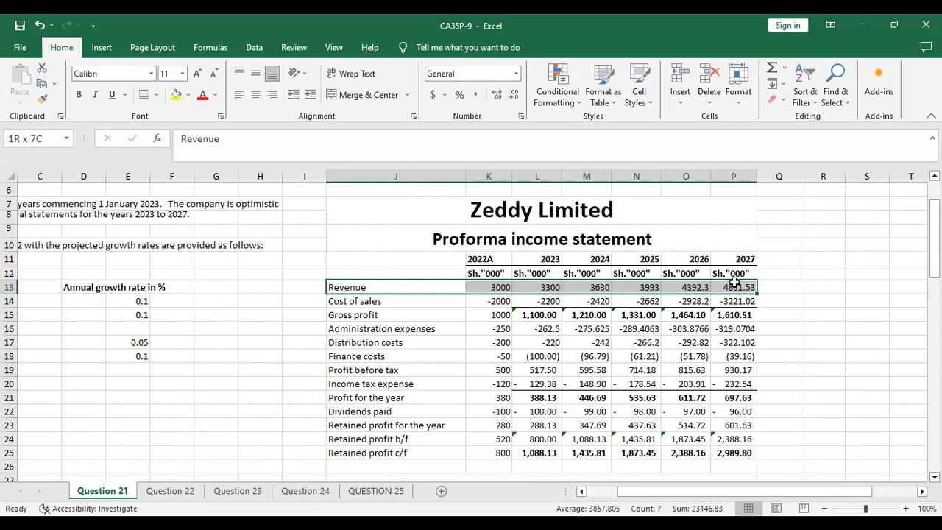
key("ctrl+c")
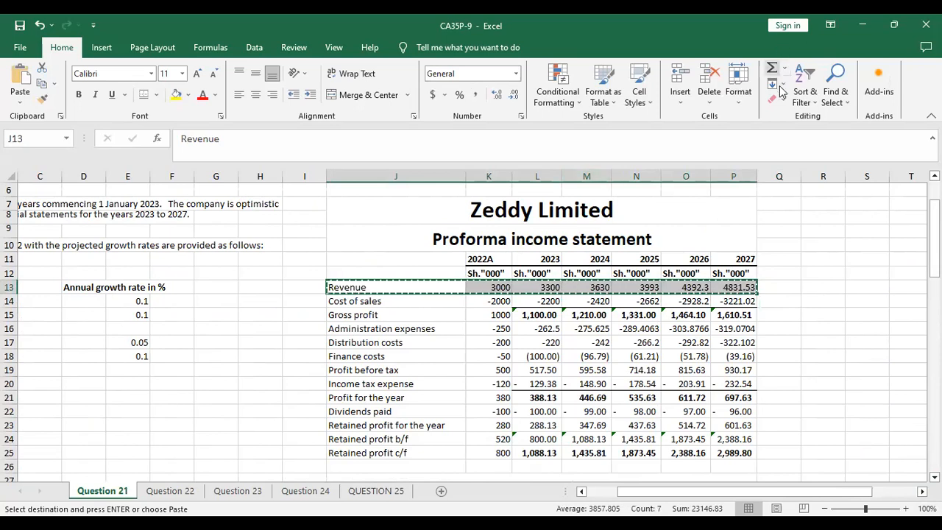
left_click(100, 49)
left_click(355, 85)
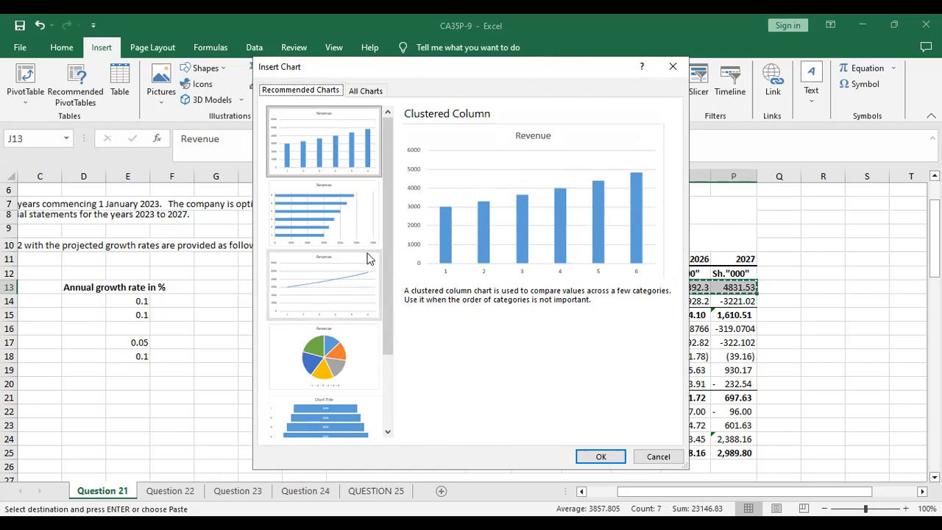
left_click(330, 277)
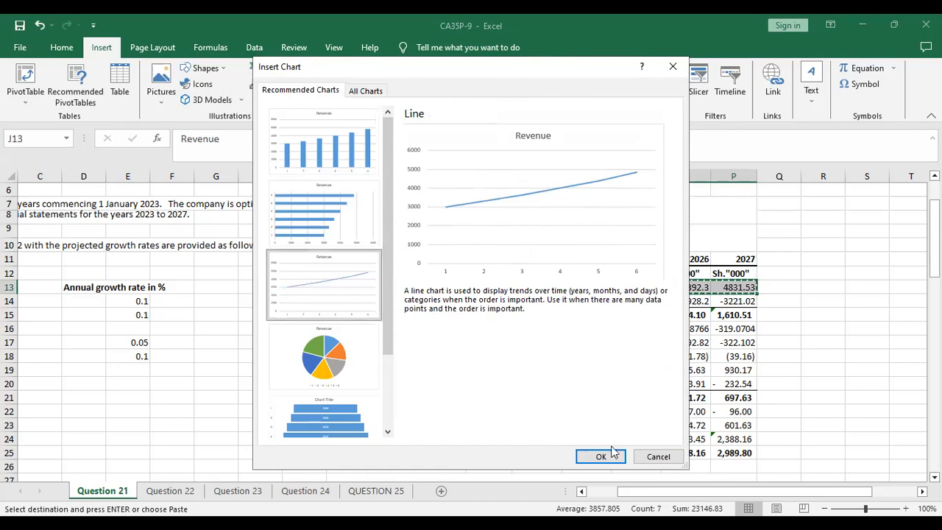
left_click(604, 457)
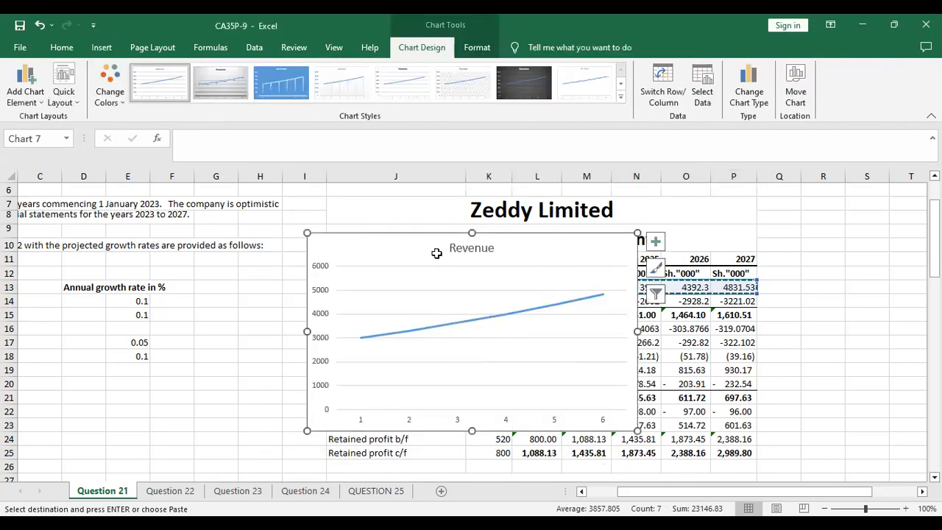
Step: Apply the solid blue chart style with drop lines to the revenue chart and move it away from the yearly income statement figures
left_click_drag(405, 244, 295, 264)
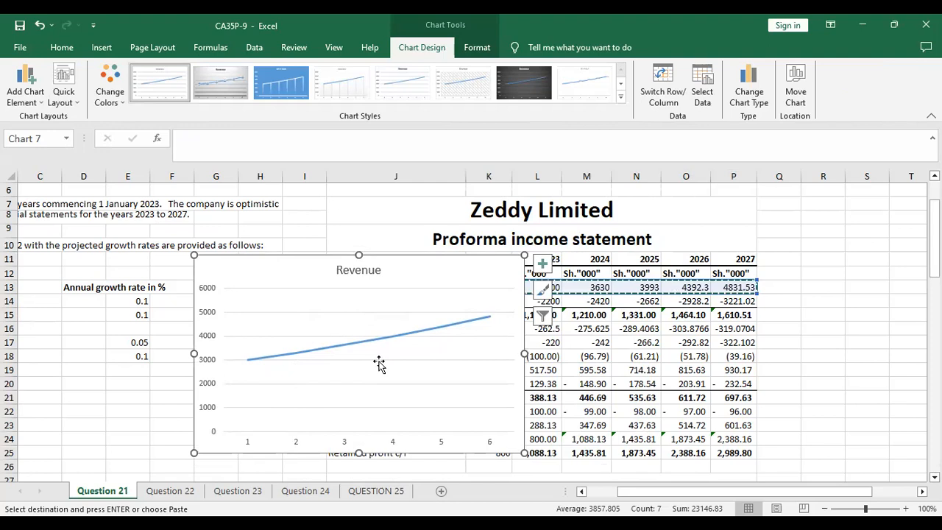
left_click(274, 85)
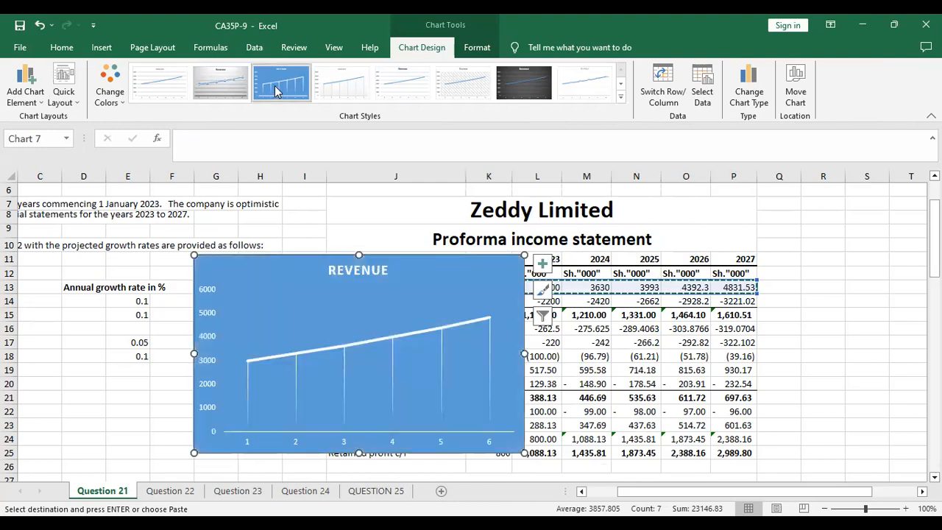
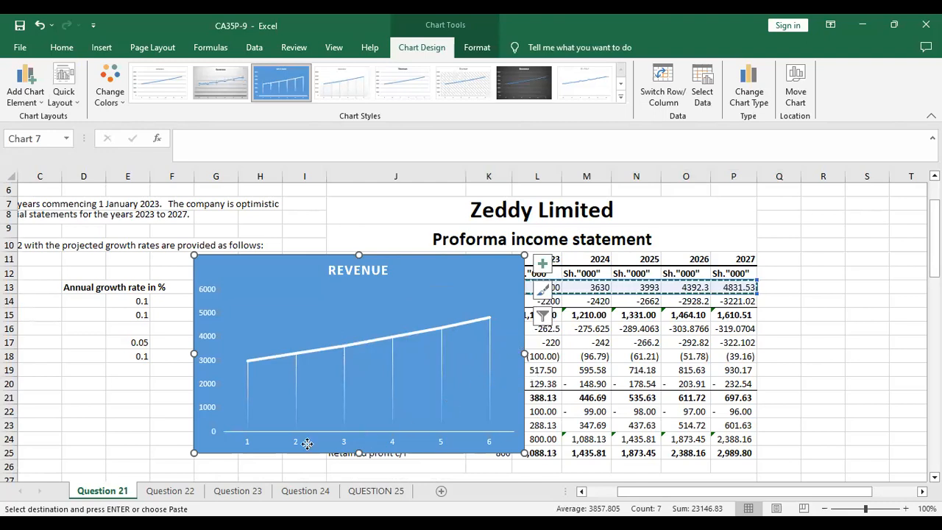
left_click_drag(293, 266, 160, 239)
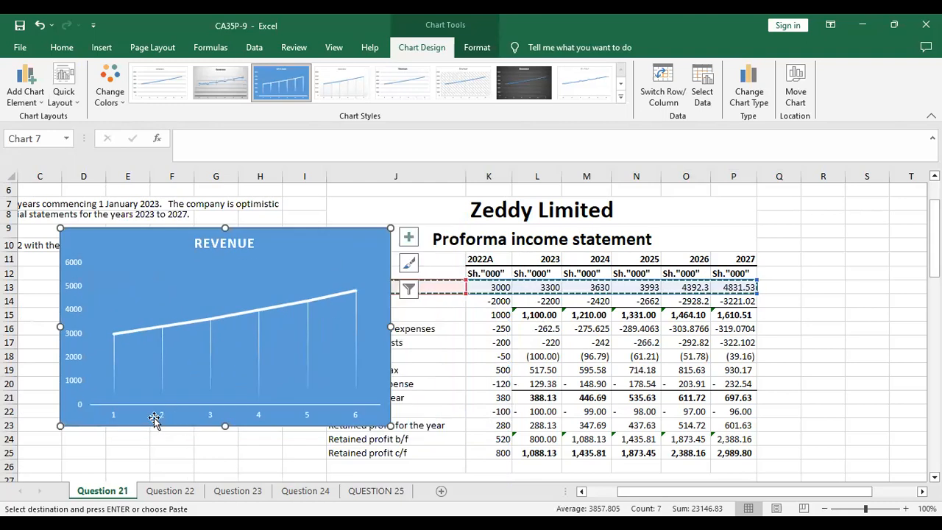
double_click(186, 416)
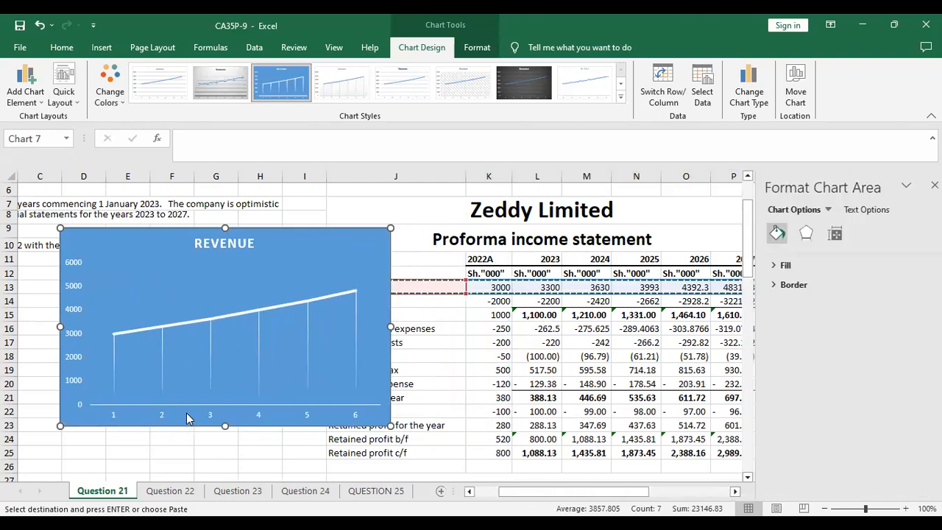
left_click_drag(187, 413, 199, 414)
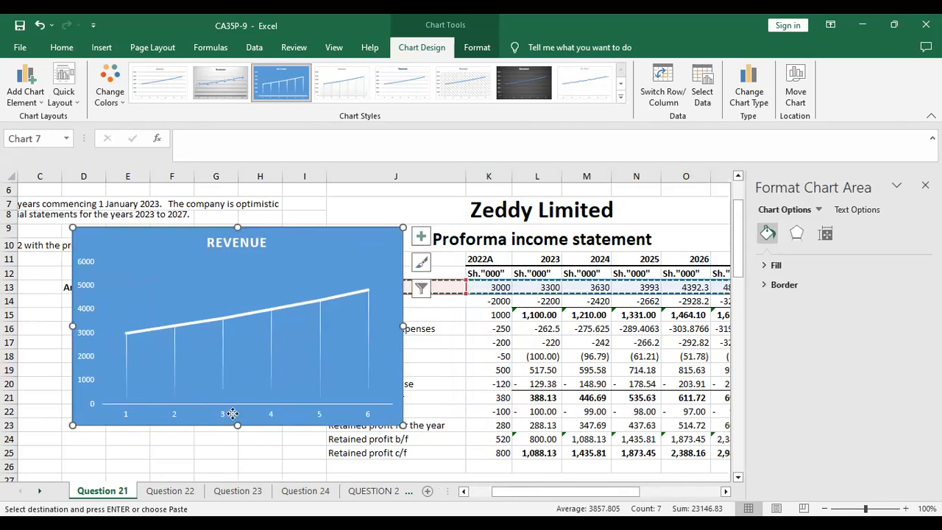
Step: Set the revenue chart's horizontal axis labels to the year headings in K11:P11, 2022A to 2027
right_click(286, 420)
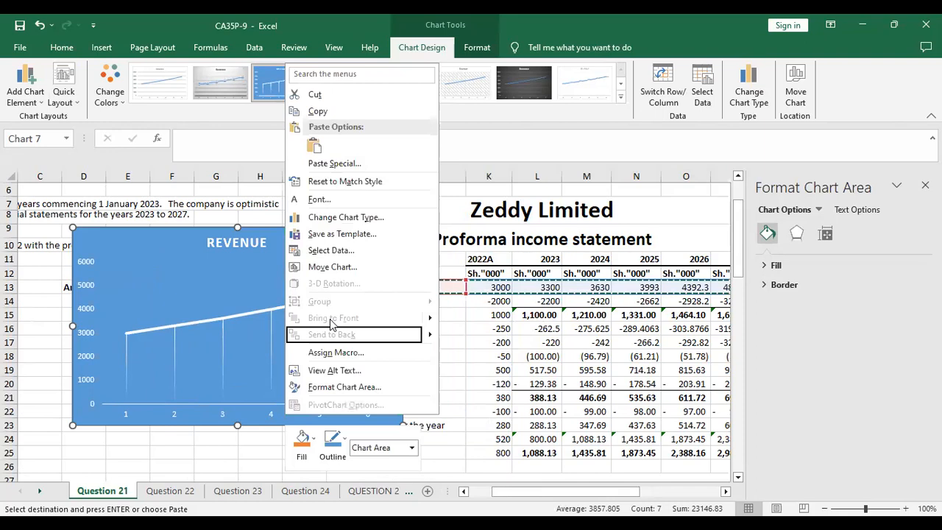
left_click(346, 250)
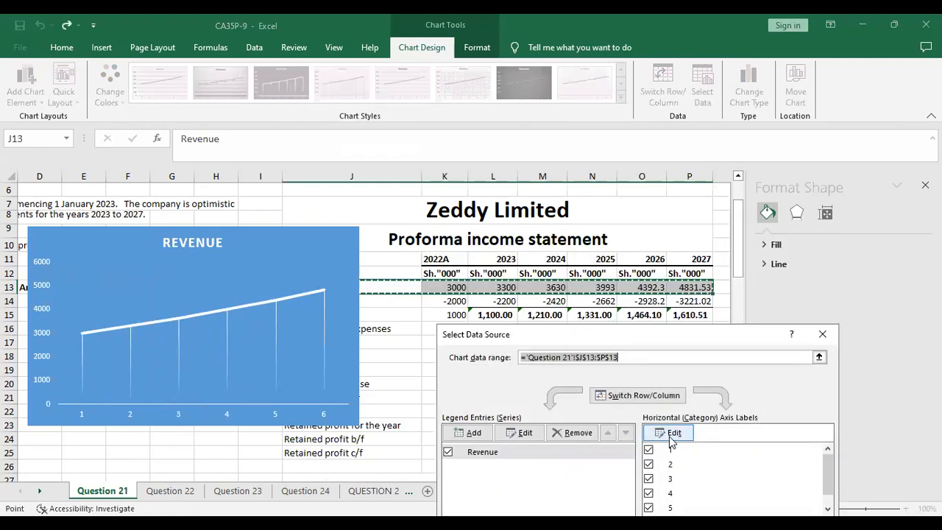
left_click(670, 436)
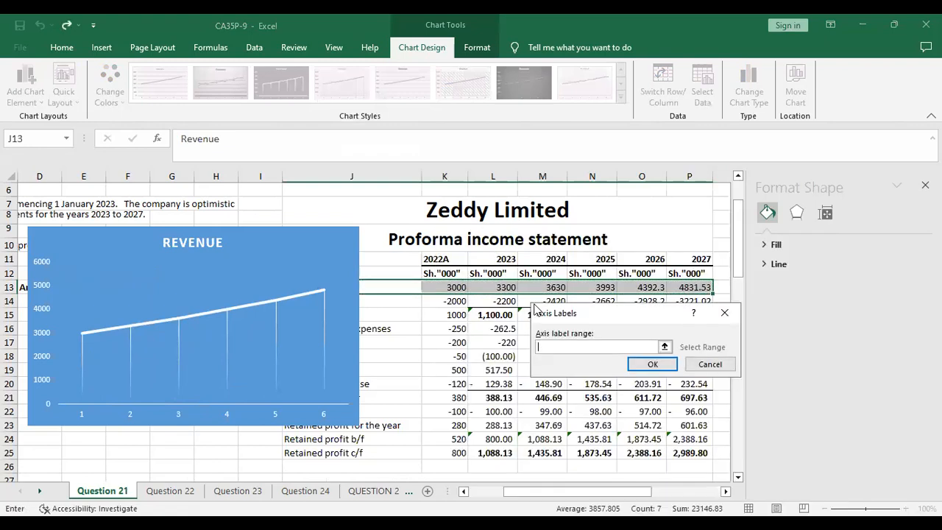
left_click(432, 261)
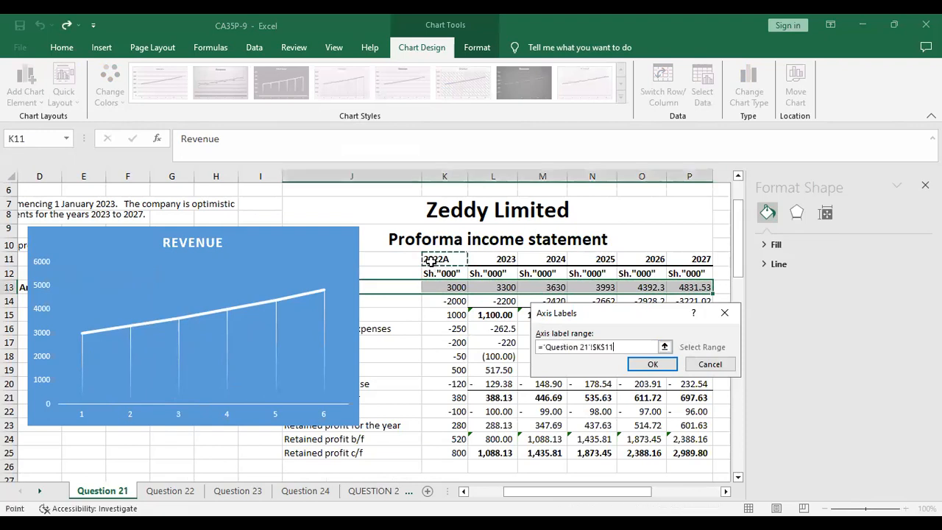
left_click(703, 261, "shift")
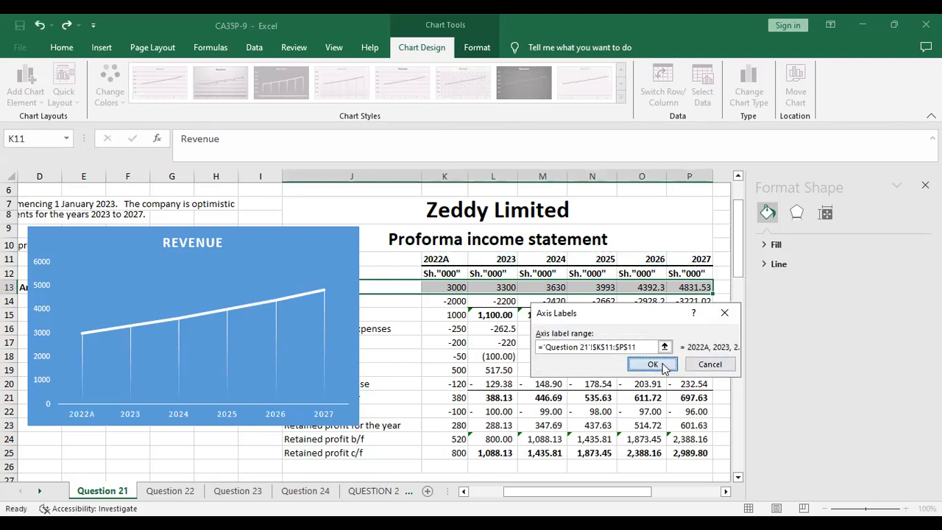
key("Return")
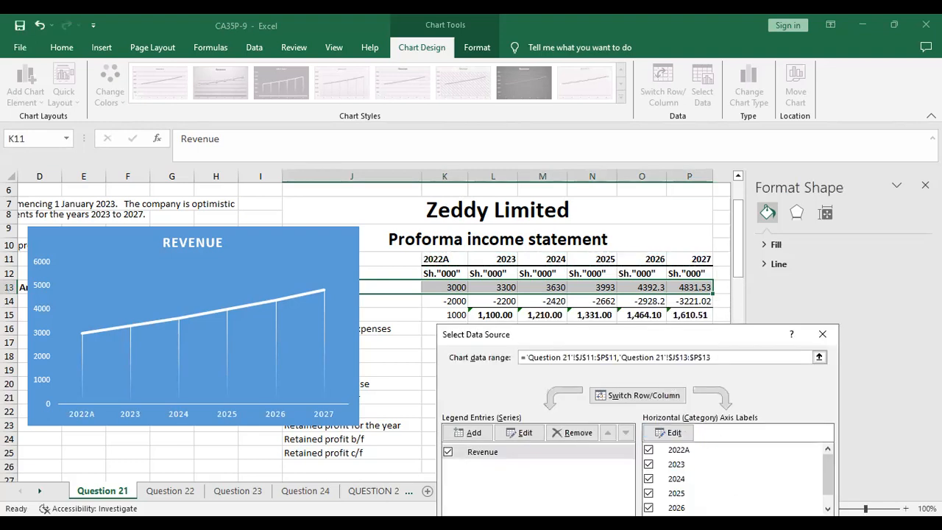
key("Return")
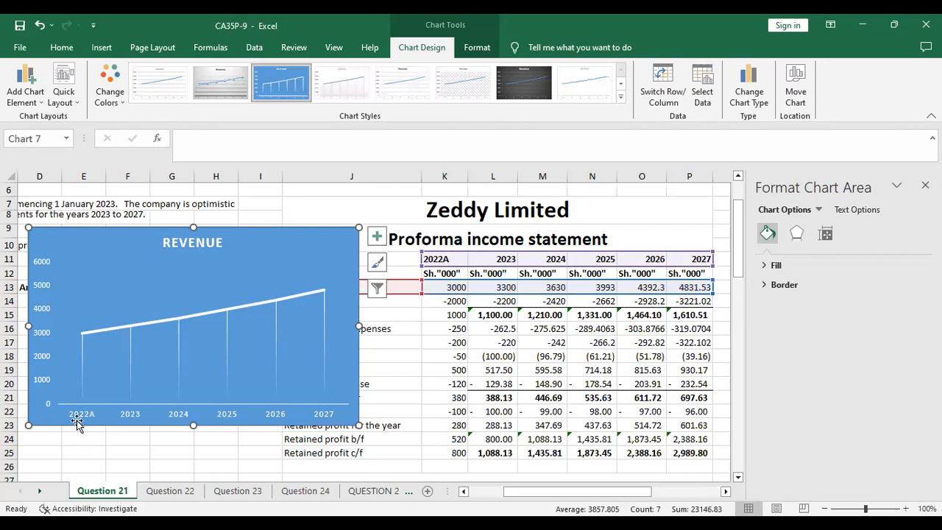
Step: Close the chart formatting pane and move the revenue chart below both proforma statements, beside the marks for the required charts
left_click_drag(80, 239, 266, 223)
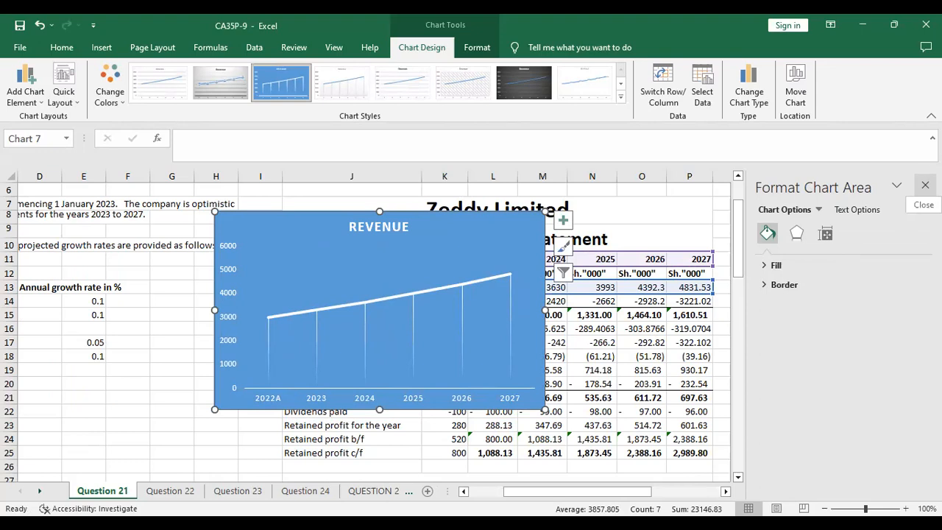
left_click(924, 185)
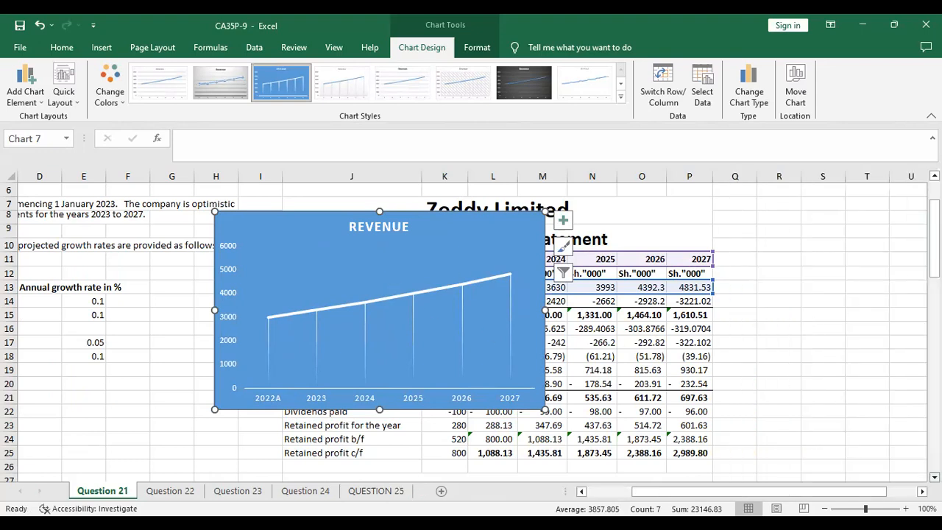
scroll(378, 254, "down", 2)
left_click_drag(299, 204, 325, 481)
scroll(934, 477, "down", 5)
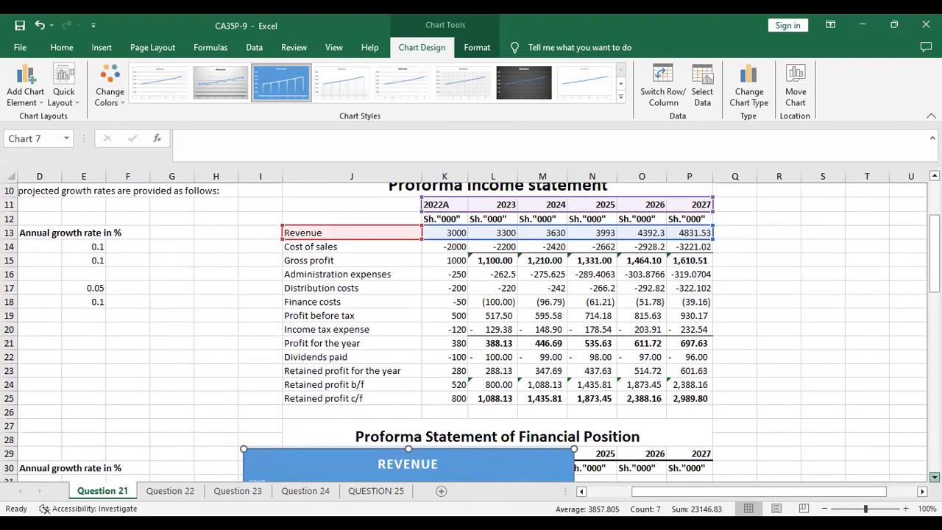
scroll(471, 331, "down", 1)
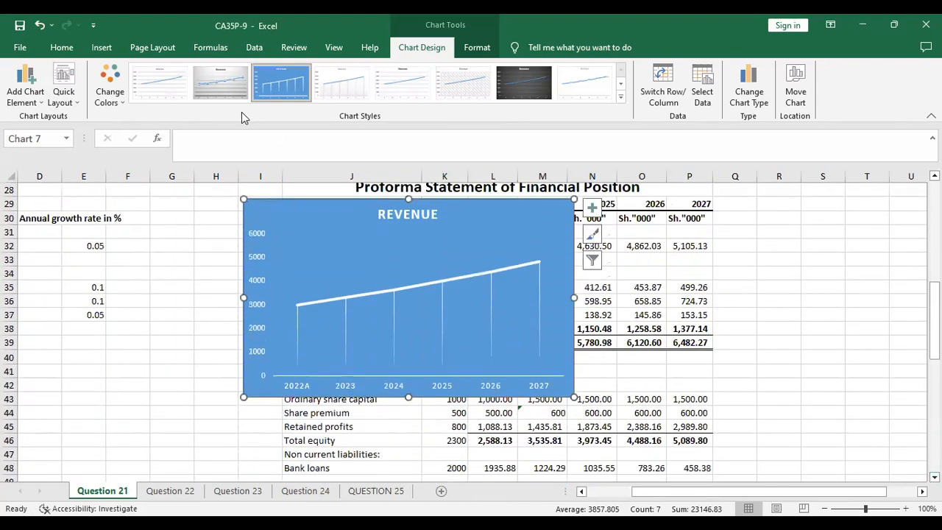
left_click_drag(301, 221, 348, 355)
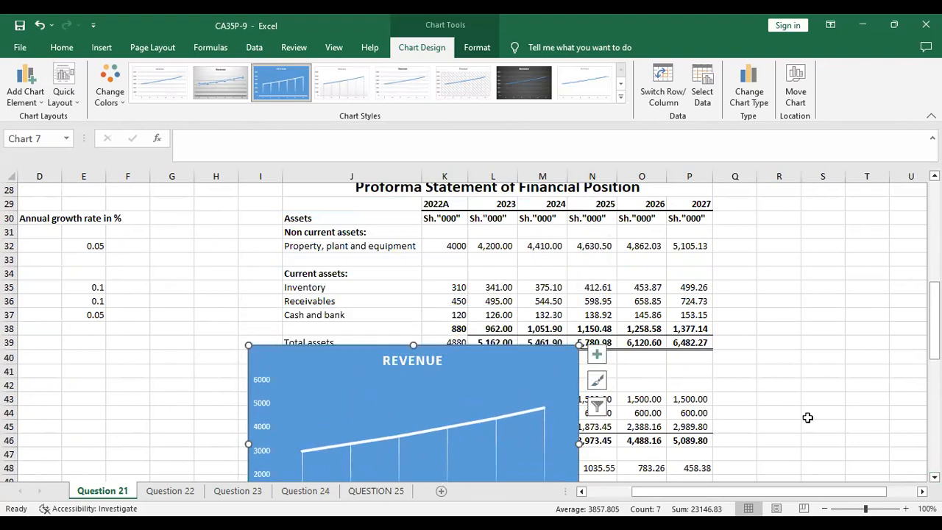
scroll(933, 476, "down", 5)
scroll(934, 477, "down", 1)
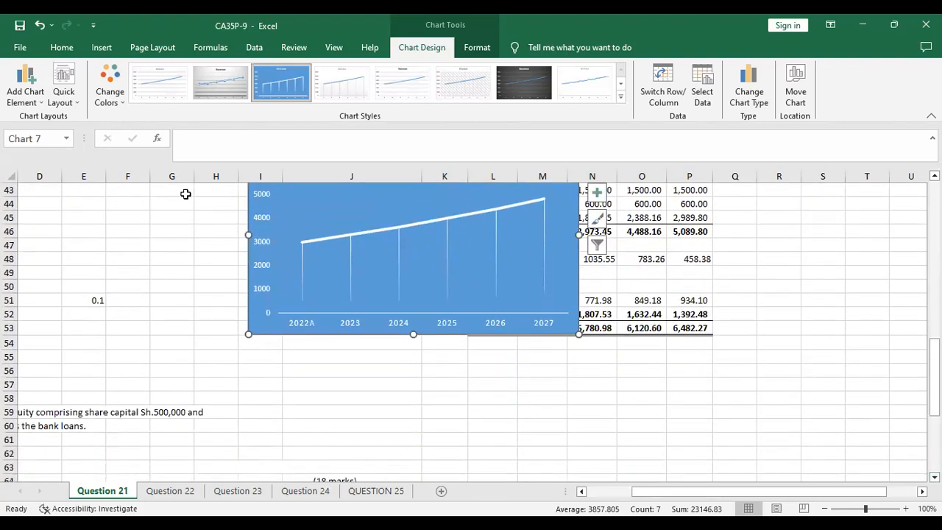
left_click(332, 296)
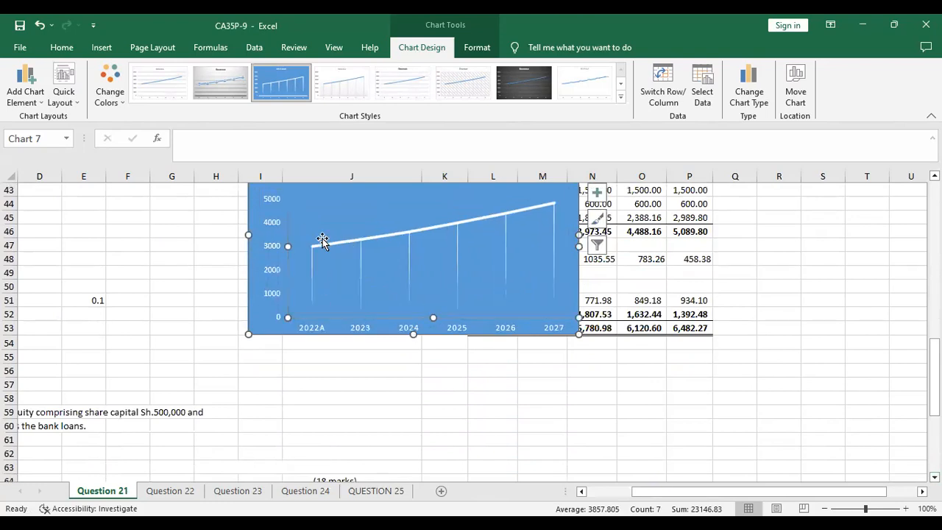
scroll(322, 243, "up", 2)
left_click_drag(311, 244, 328, 427)
scroll(471, 331, "down", 3)
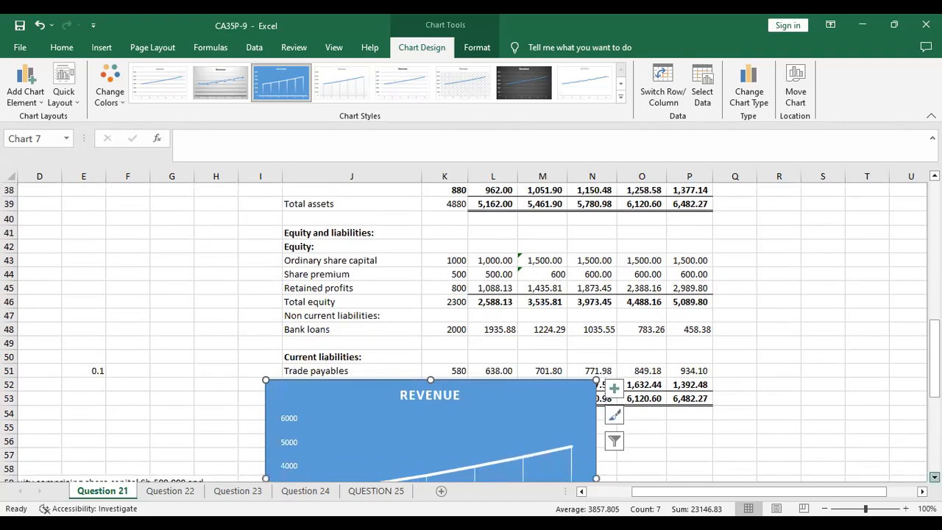
scroll(518, 292, "down", 2)
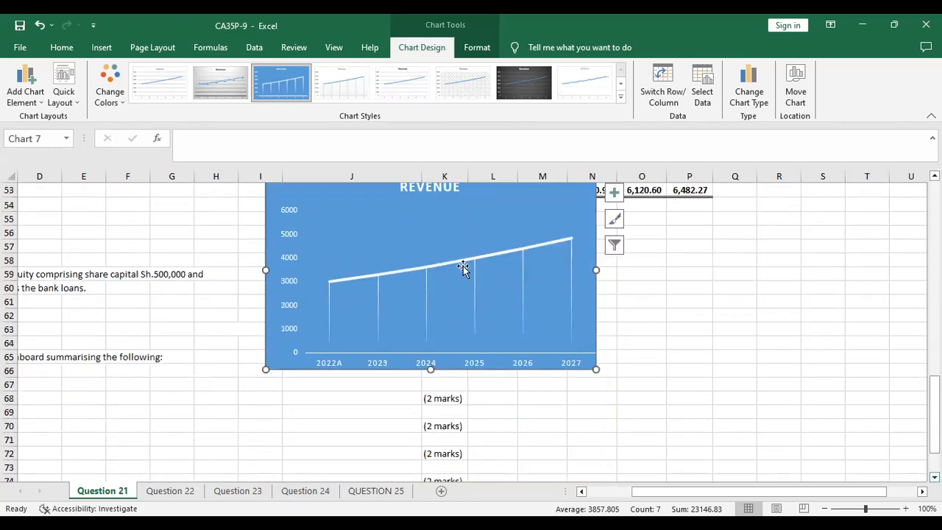
left_click_drag(337, 204, 546, 279)
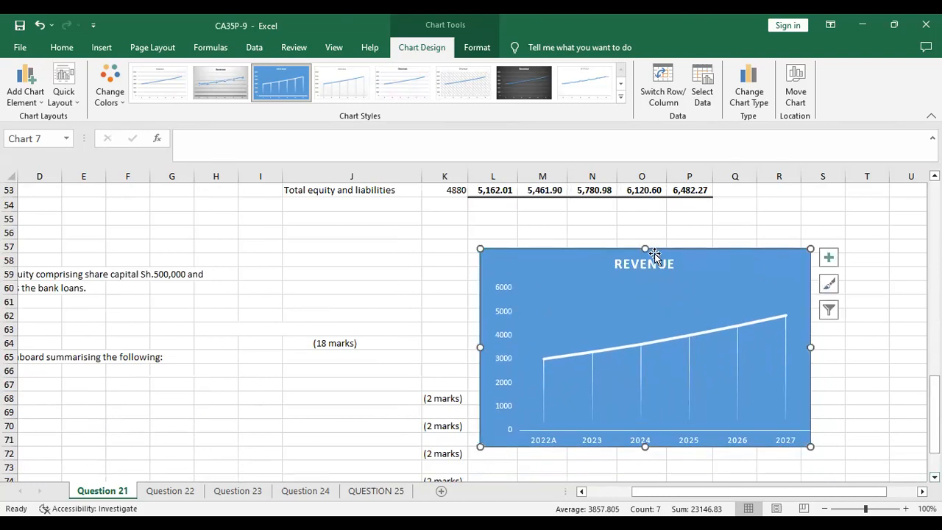
Step: Shrink the revenue chart to cover about columns M to R and rows 59 to 71
left_click_drag(645, 249, 645, 278)
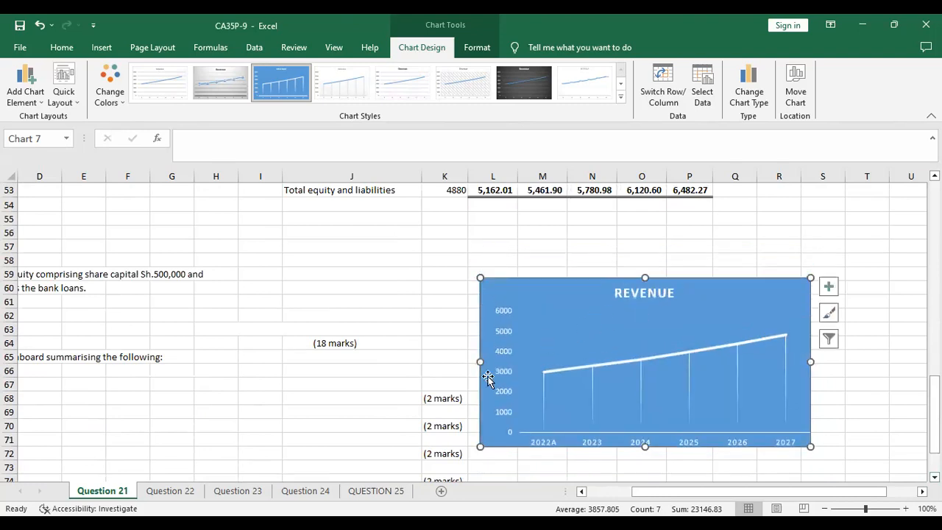
left_click_drag(482, 361, 528, 361)
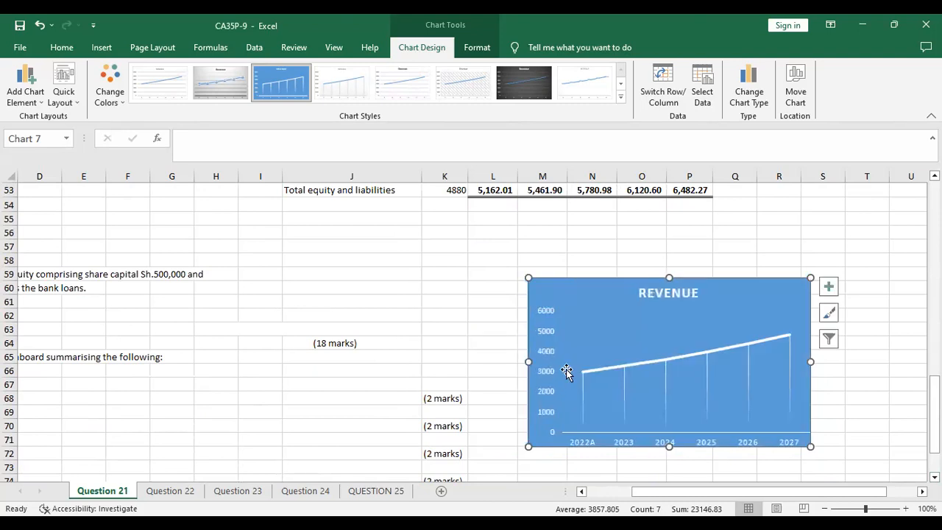
left_click_drag(810, 361, 793, 361)
left_click(846, 377)
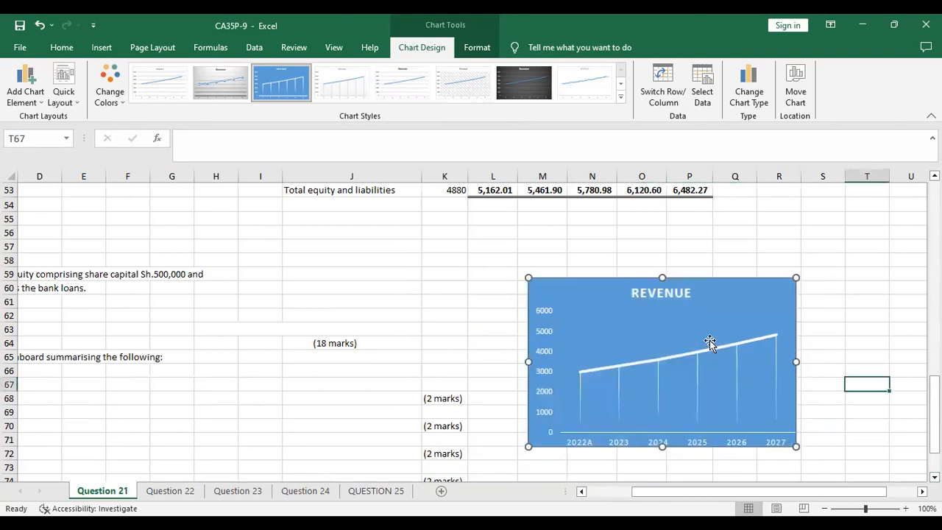
Step: Insert a clustered column chart of the Profit for the year row, J21:P21, from the proforma income statement
scroll(248, 275, "down", 1)
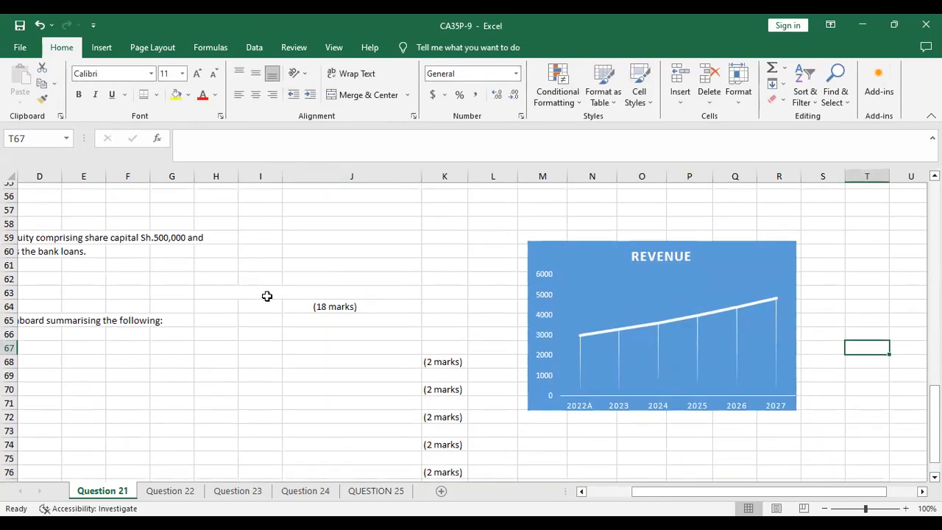
left_click(581, 490)
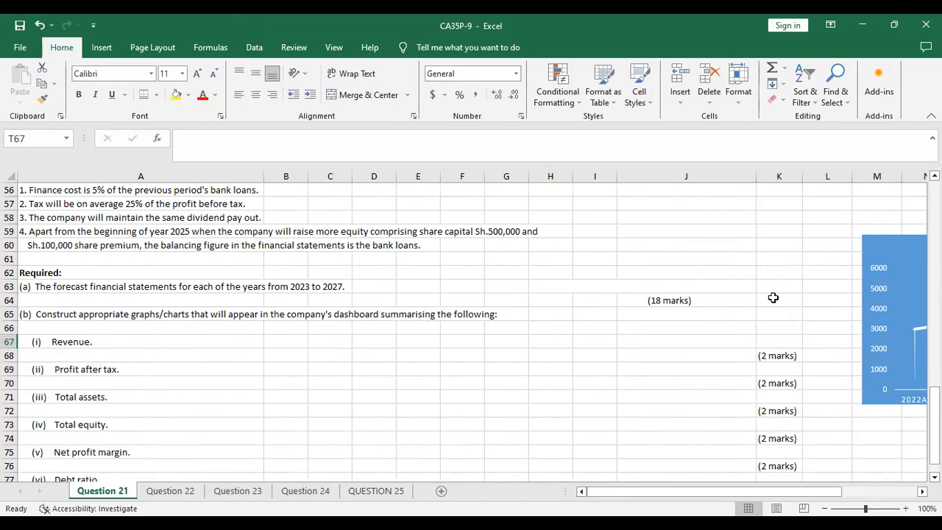
scroll(774, 296, "up", 7)
scroll(711, 272, "up", 3)
scroll(704, 272, "up", 3)
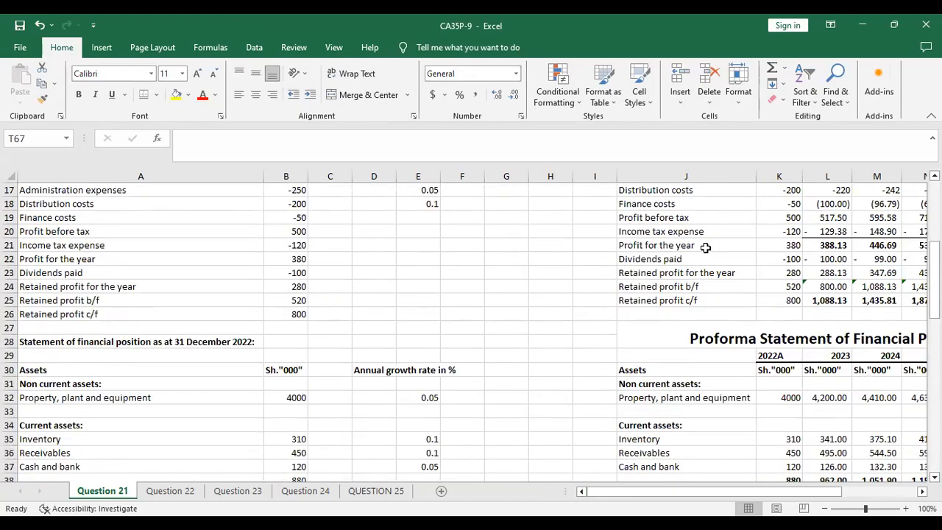
left_click_drag(635, 245, 778, 244)
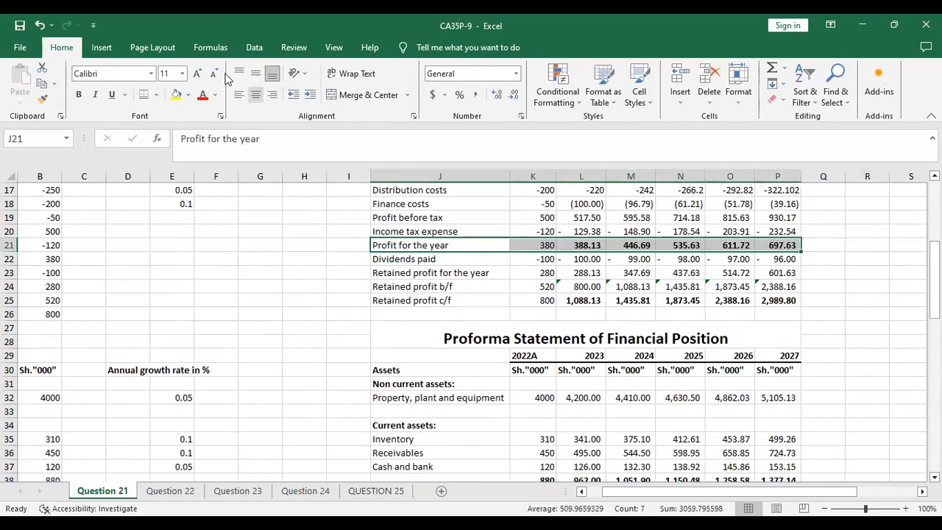
left_click(103, 47)
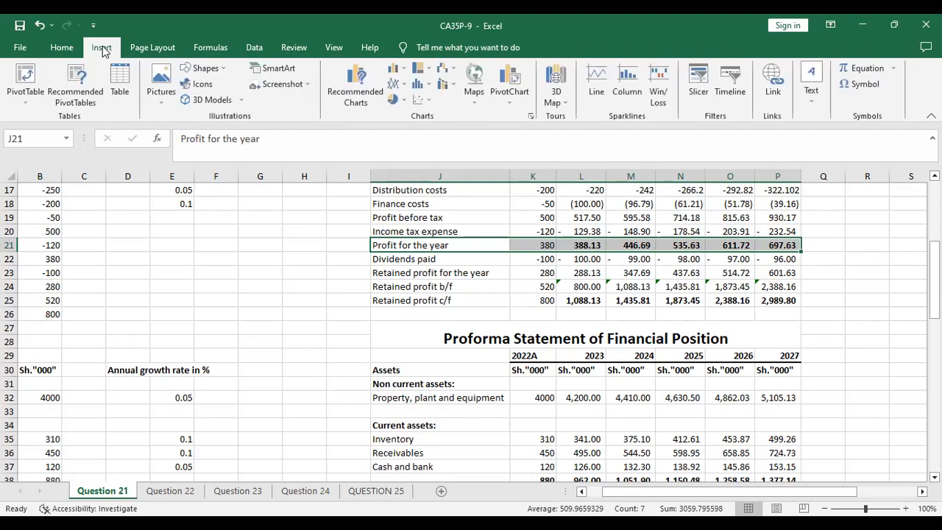
left_click(358, 87)
left_click(358, 88)
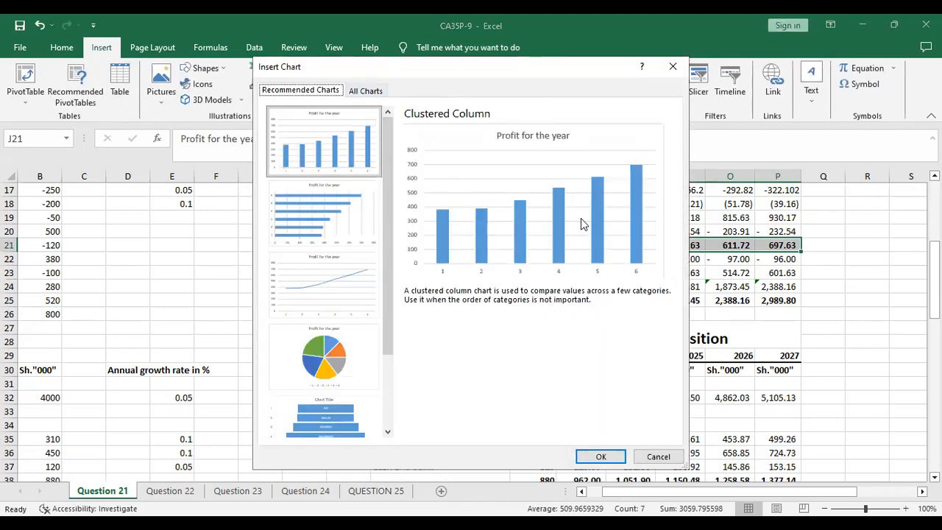
left_click(600, 456)
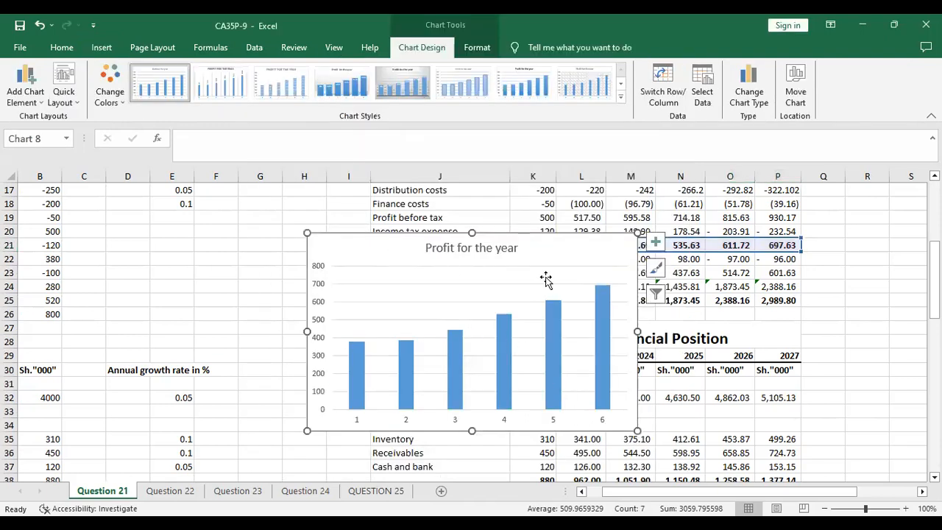
Step: Set the profit chart's horizontal axis labels to the income statement's year headings in K11:P11
right_click(506, 424)
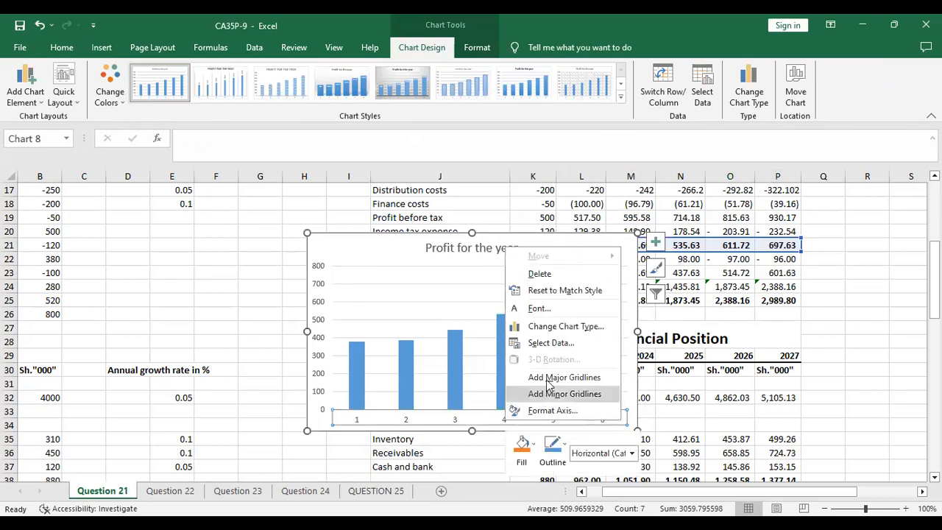
left_click(548, 343)
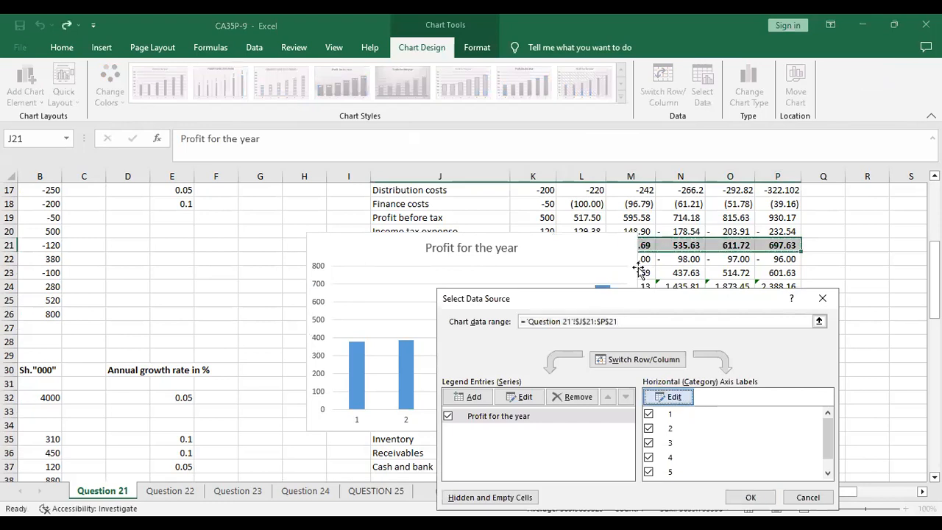
left_click(668, 396)
left_click(521, 230)
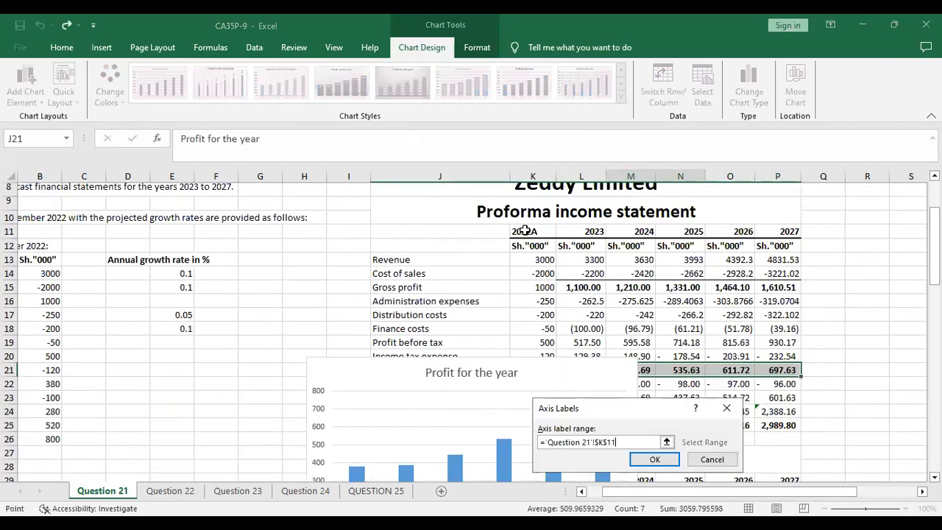
left_click_drag(783, 234, 782, 234)
left_click(654, 459)
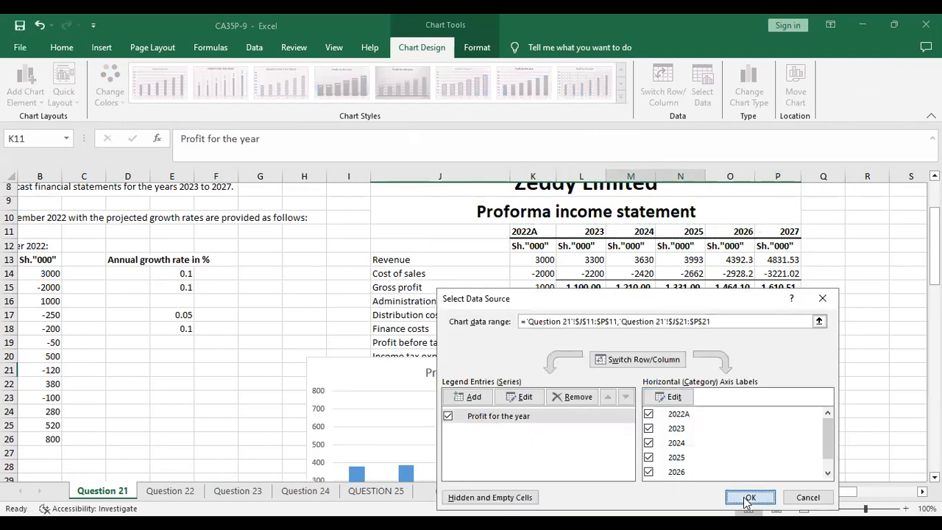
left_click(751, 496)
scroll(609, 368, "down", 3)
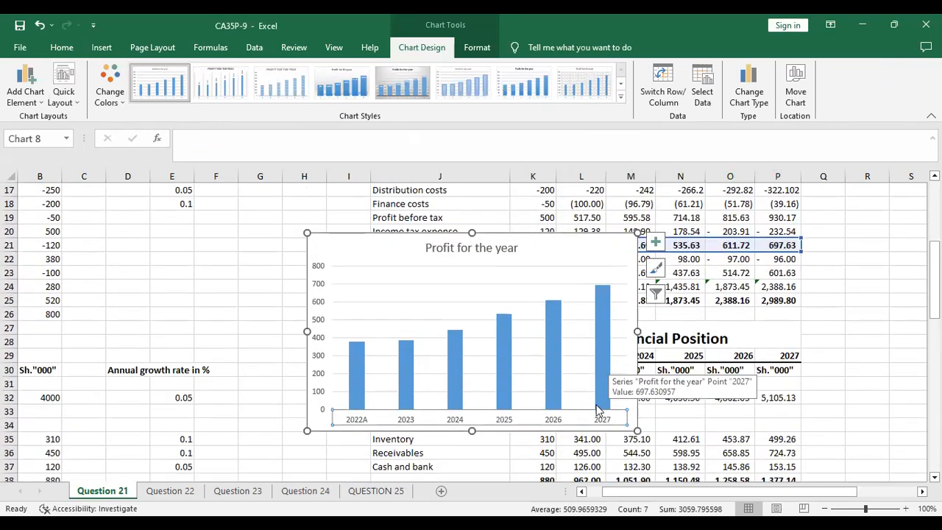
Step: Add data labels to the columns of the Profit for the year chart
left_click(375, 315)
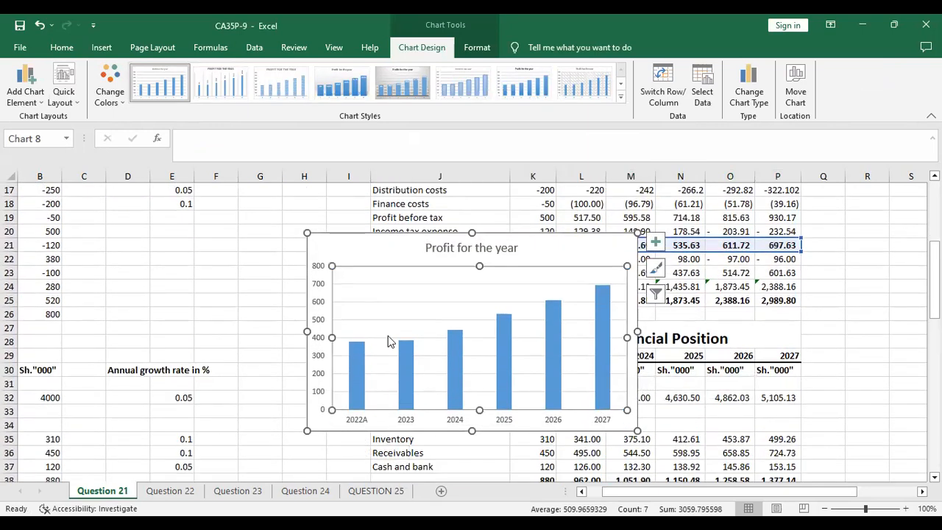
left_click(655, 241)
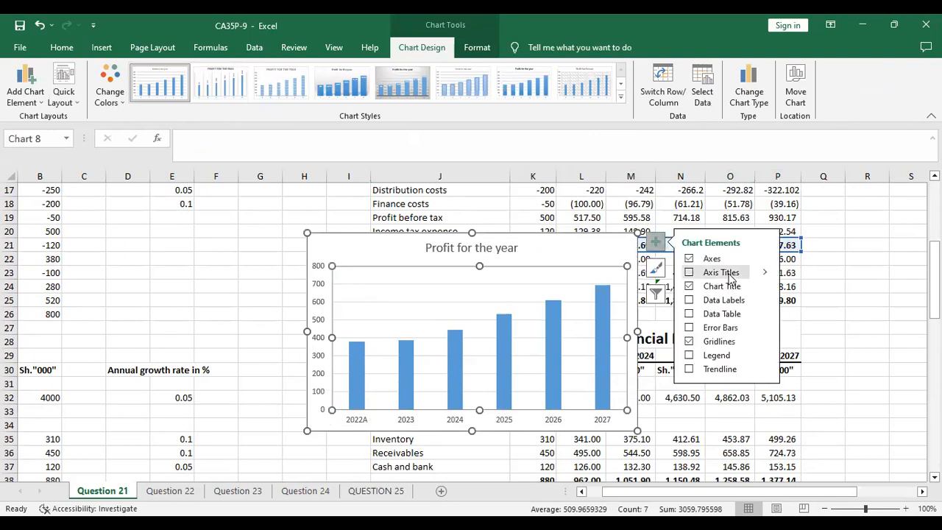
left_click(689, 300)
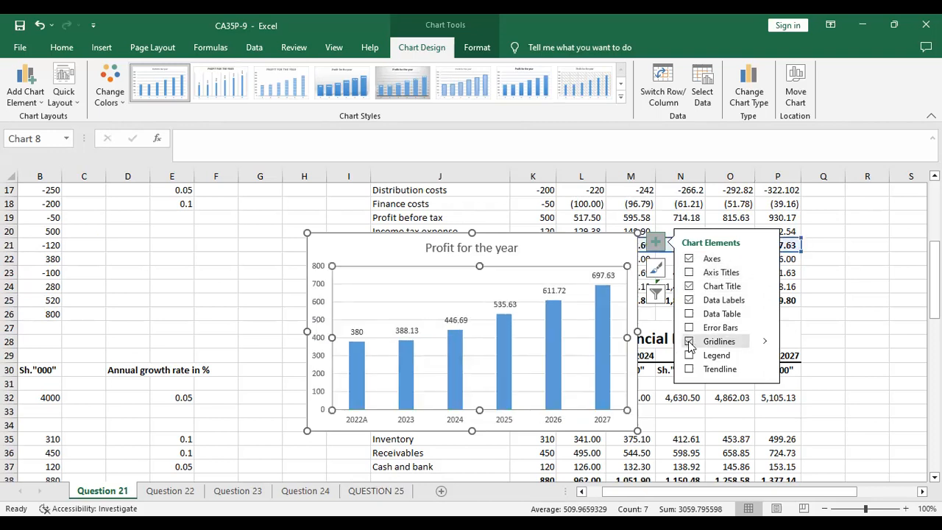
Step: Remove the gridlines from the Profit for the year chart and shift its plot area slightly within the chart
left_click(778, 383)
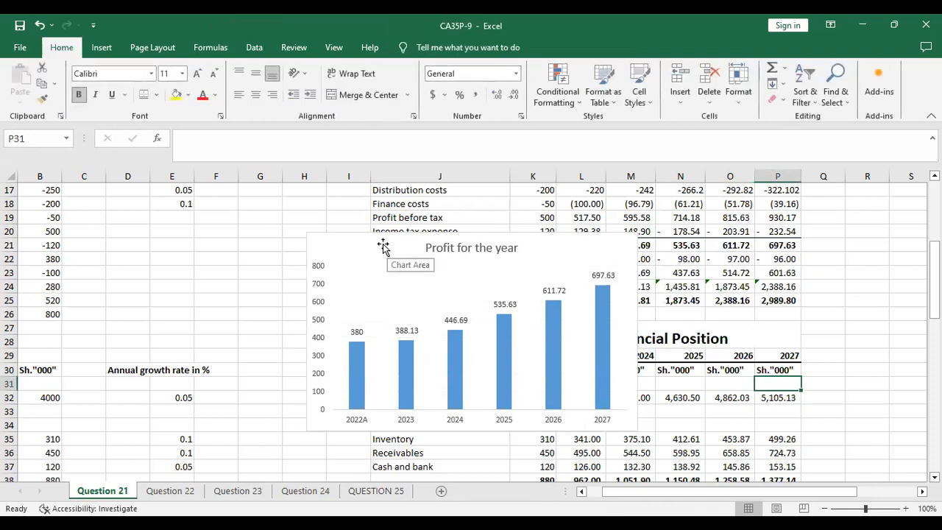
left_click_drag(379, 245, 416, 486)
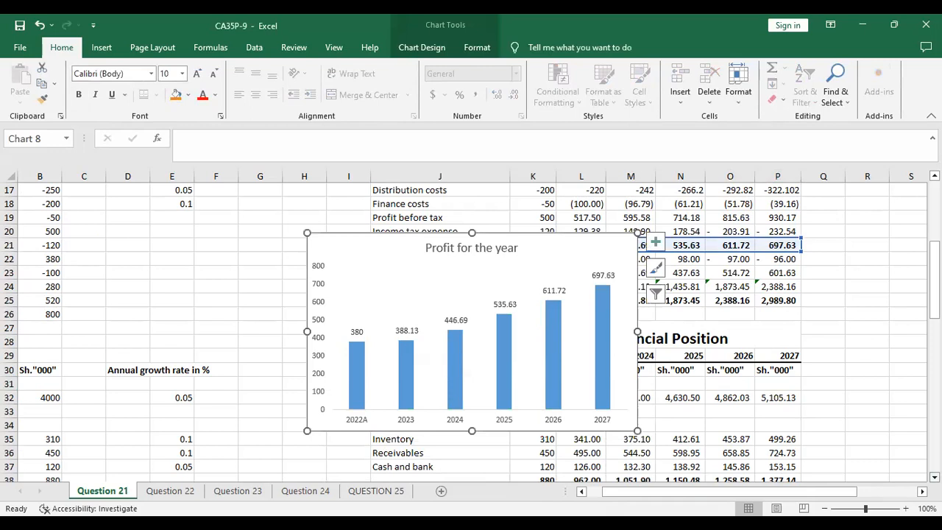
scroll(399, 207, "down", 3)
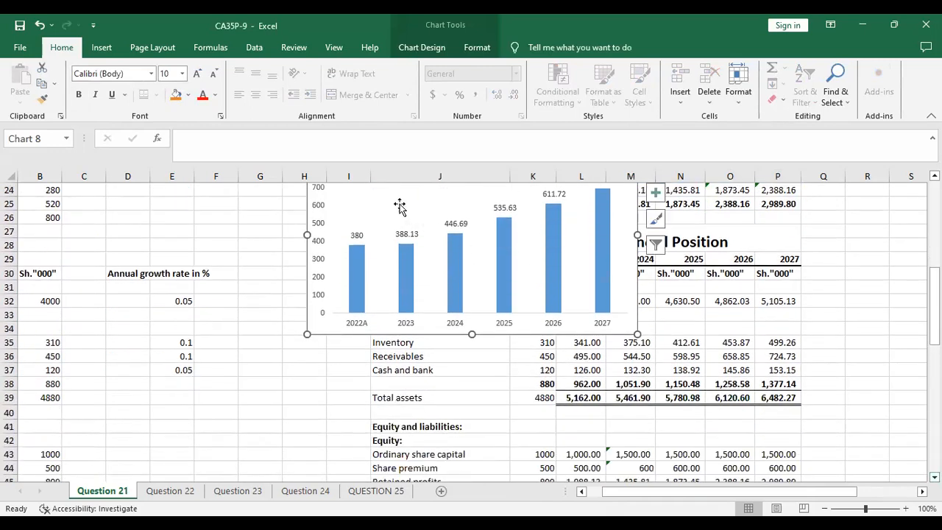
left_click(400, 207)
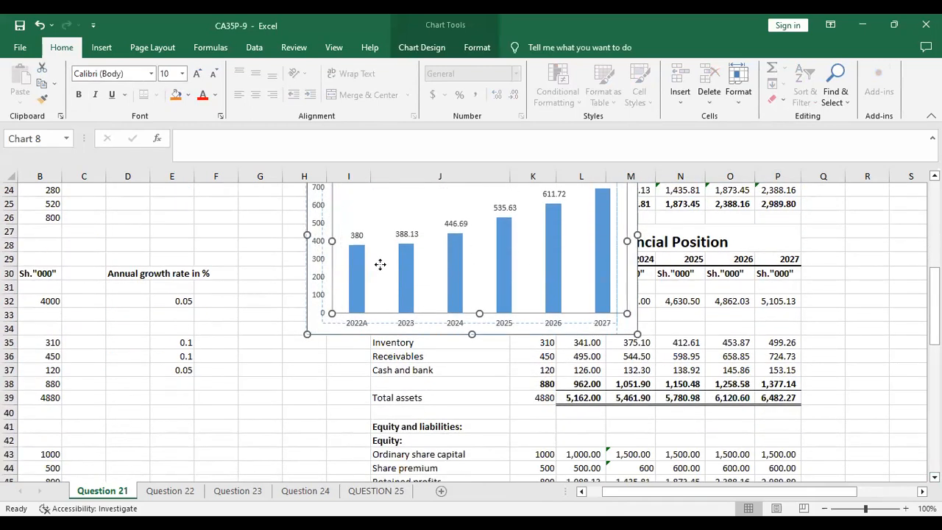
left_click_drag(382, 242, 383, 242)
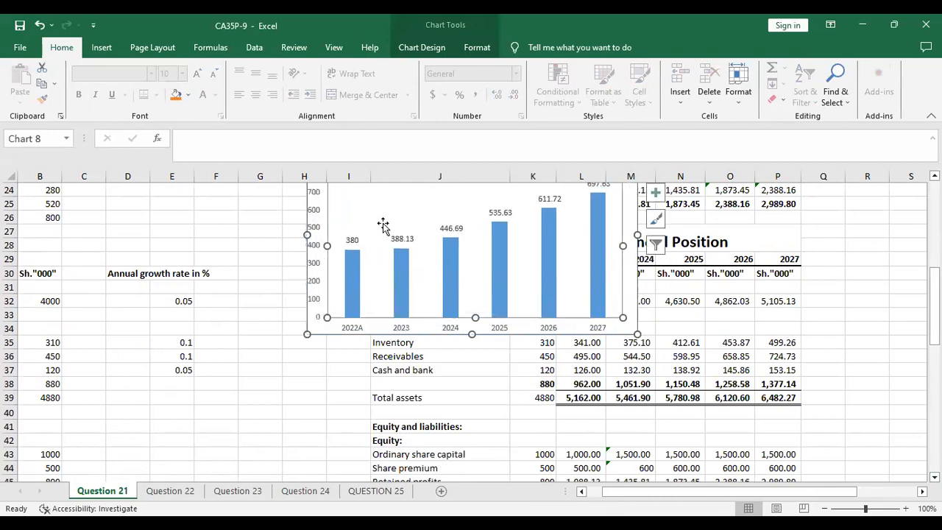
Step: Try to move the Profit for the year chart down the sheet, away from the proforma statements
left_click(319, 327)
left_click_drag(319, 325, 343, 446)
scroll(749, 420, "down", 3)
scroll(736, 408, "up", 6)
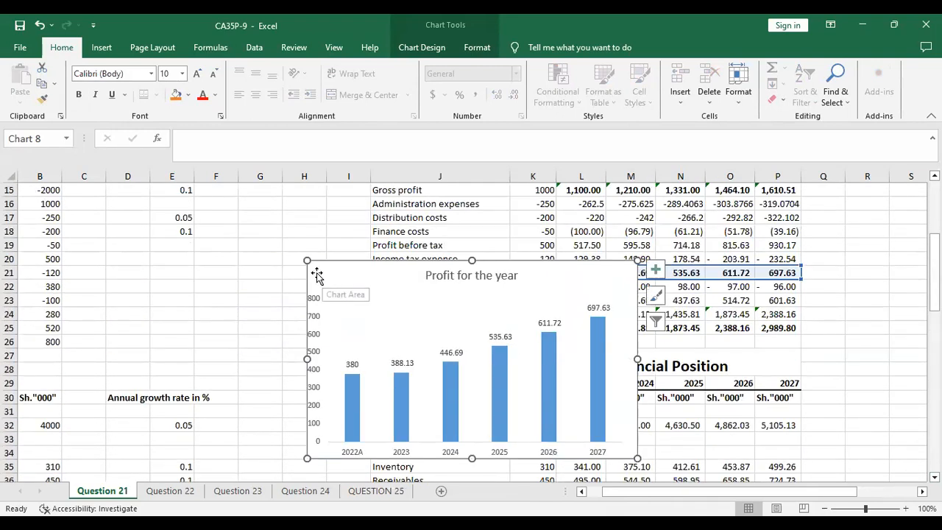
left_click_drag(316, 275, 386, 475)
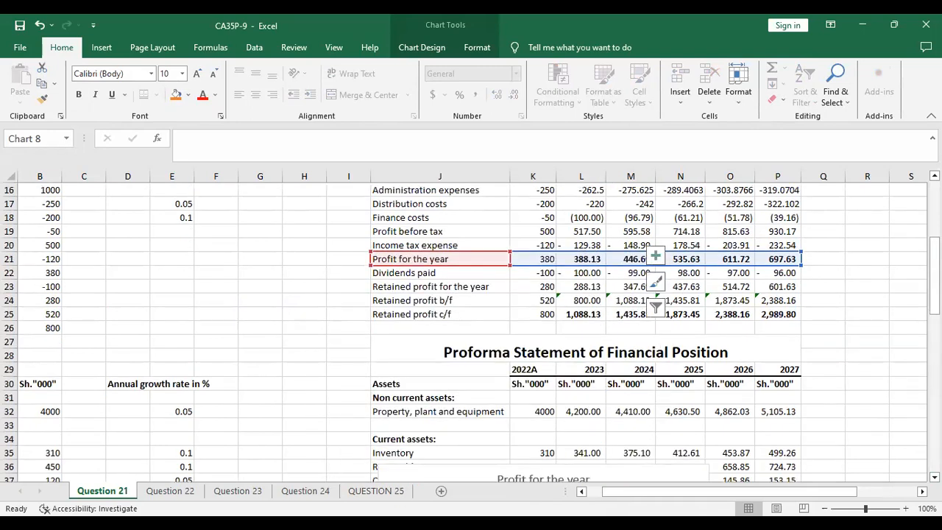
scroll(419, 284, "down", 2)
left_click_drag(318, 358, 398, 470)
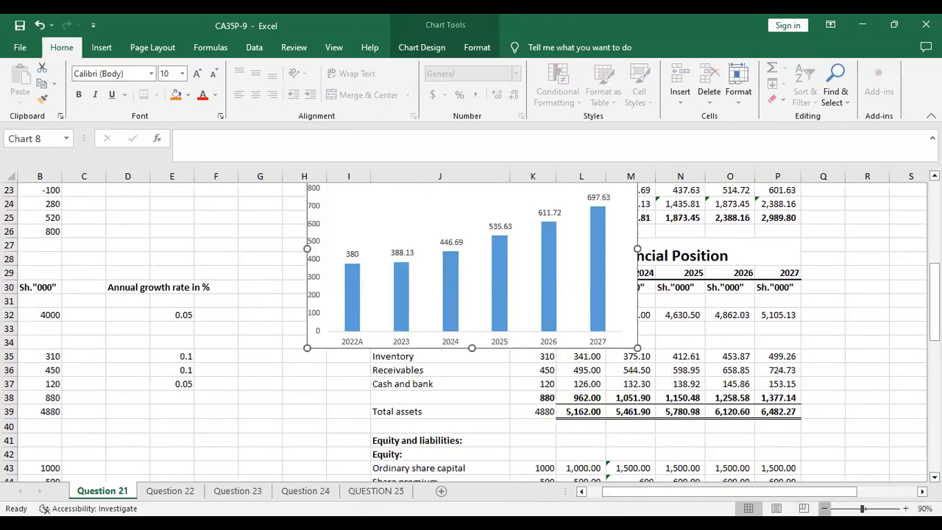
Step: Move the Profit for the year chart off the proforma statements to directly beneath the revenue chart
left_click(824, 507)
left_click(824, 507)
left_click(824, 508)
left_click(824, 507)
left_click(824, 507)
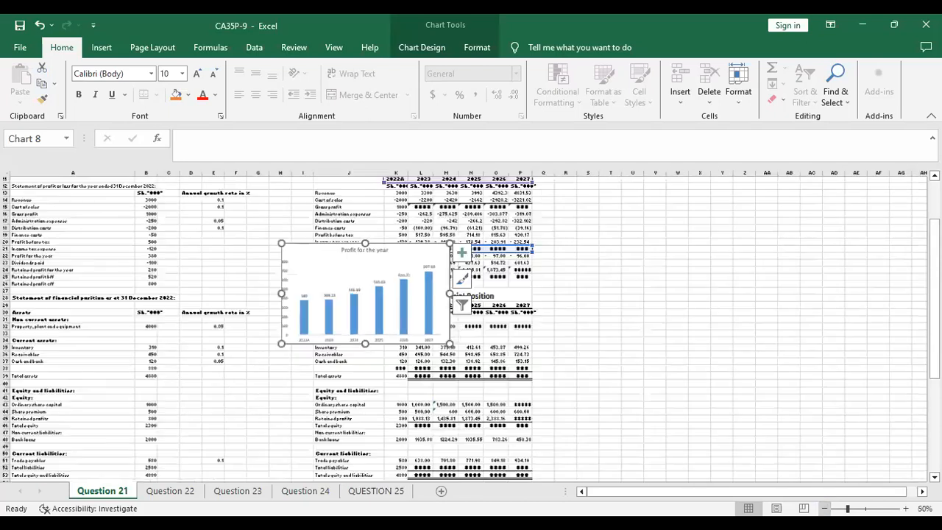
left_click(824, 508)
left_click(824, 508)
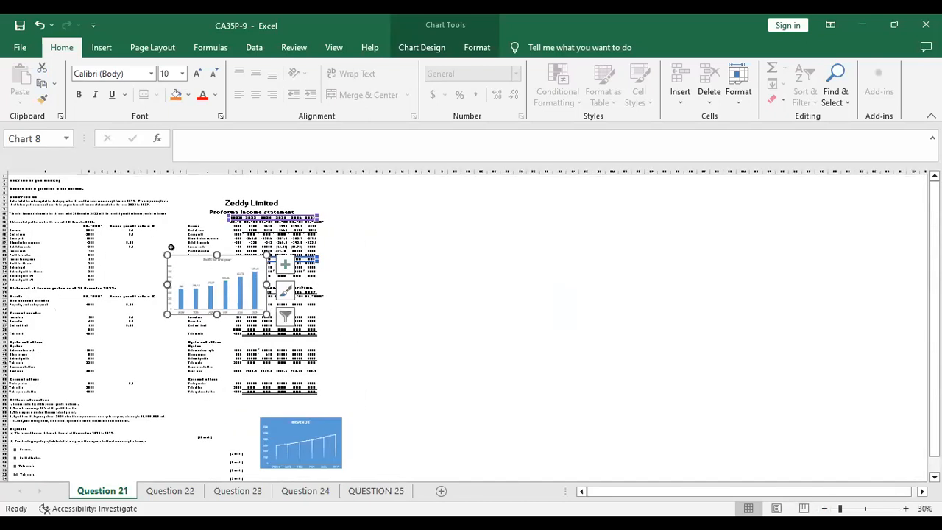
left_click_drag(174, 267, 376, 427)
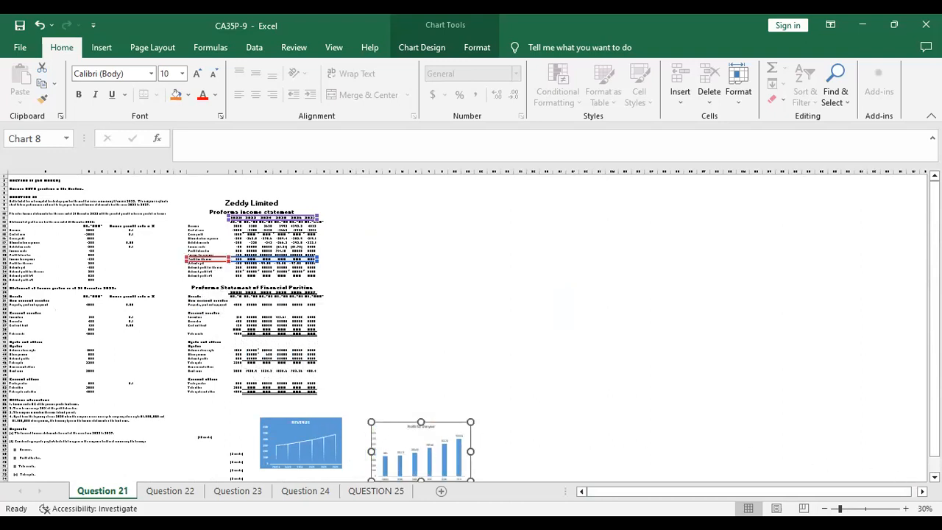
left_click(933, 477)
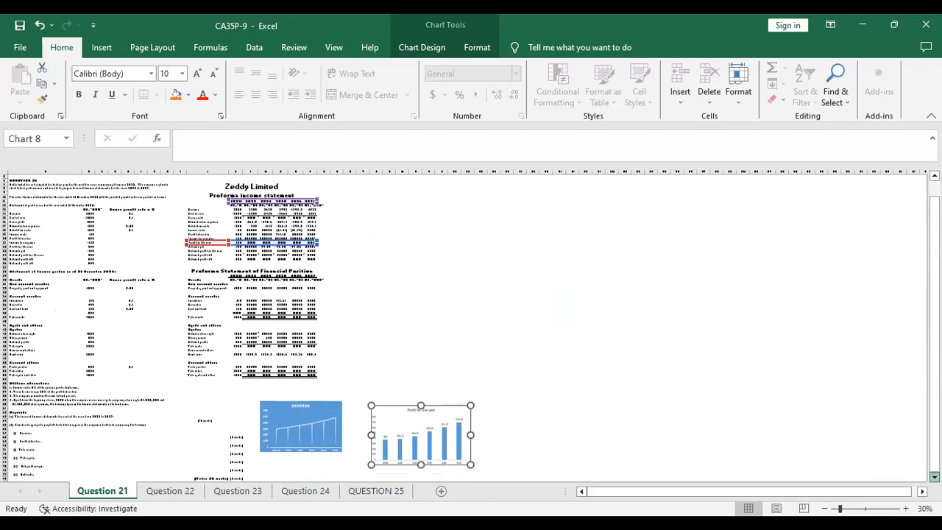
left_click(934, 476)
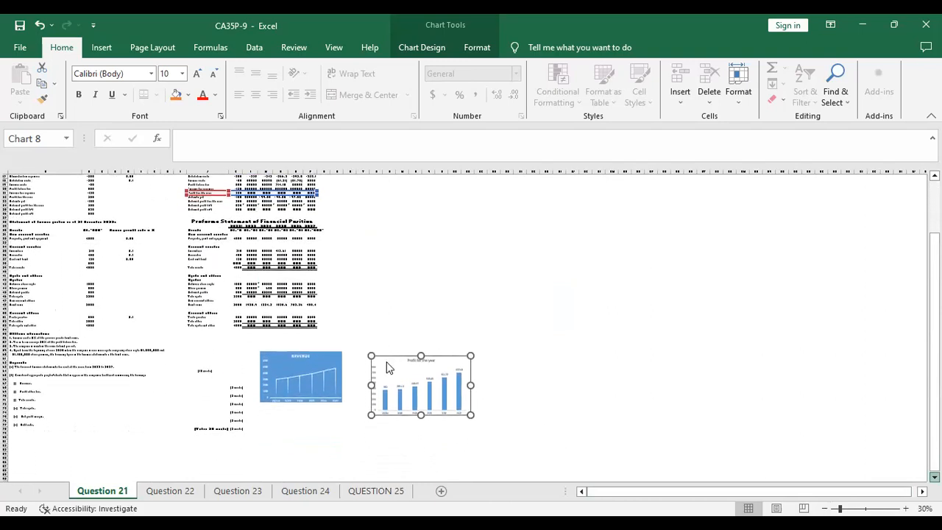
left_click(571, 376)
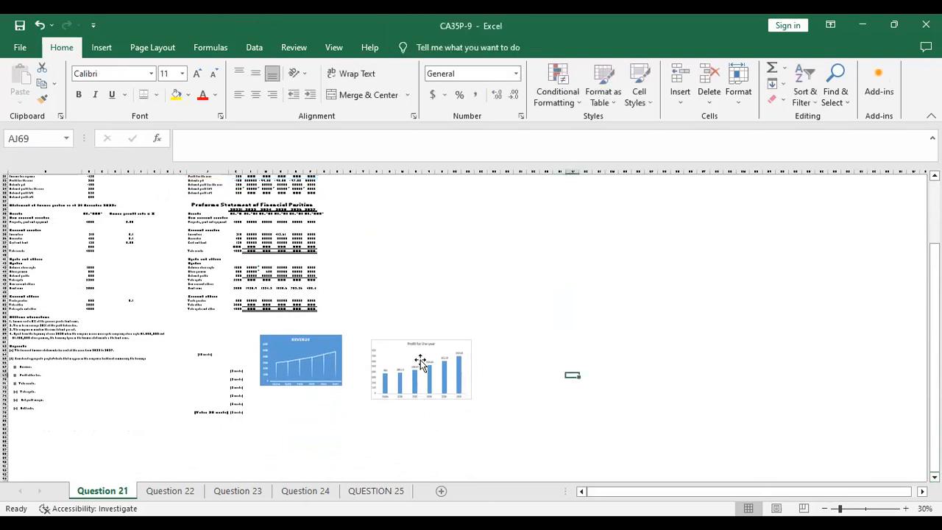
left_click_drag(383, 347, 268, 392)
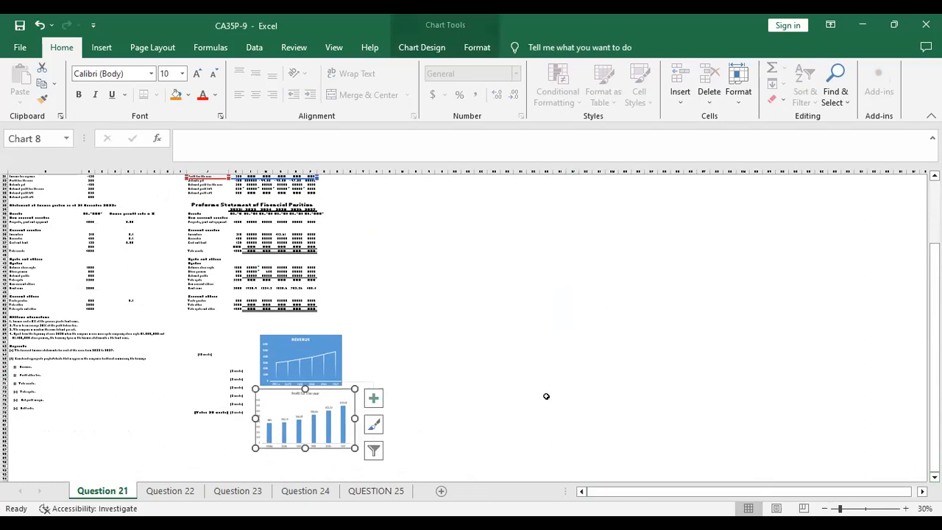
Step: Insert a clustered bar chart of the Total assets row, J39:P39, from the proforma statement of financial position
left_click(905, 509)
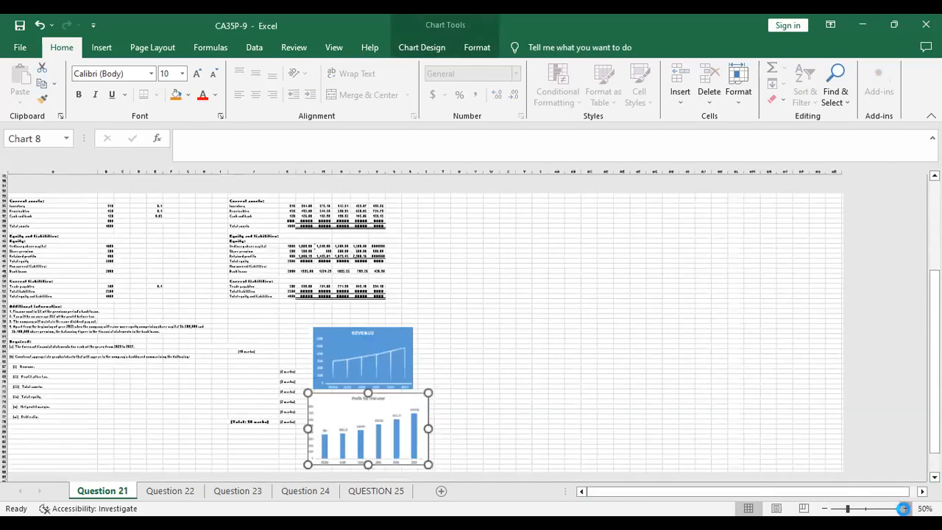
left_click(906, 509)
left_click(906, 508)
left_click(906, 509)
left_click(906, 509)
left_click(906, 509)
left_click(905, 508)
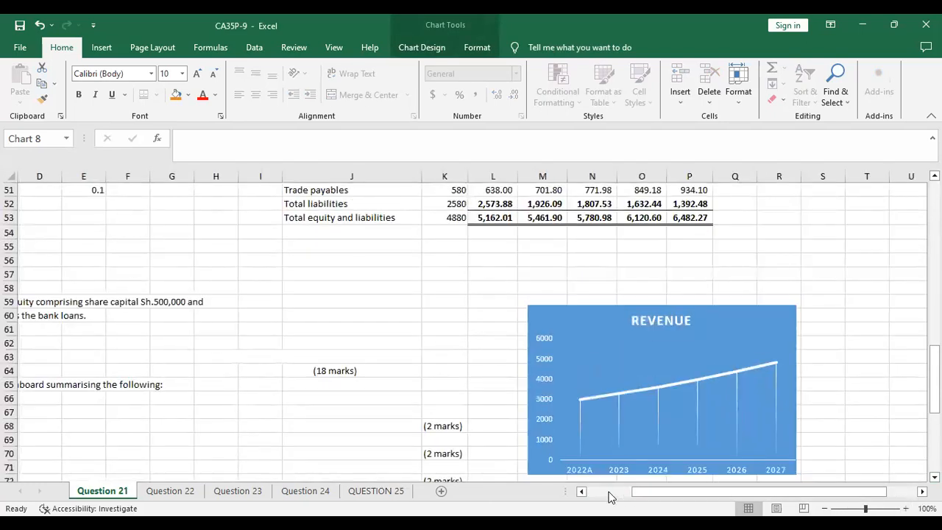
left_click(582, 491)
left_click(582, 491)
left_click(582, 491)
scroll(181, 349, "down", 2)
scroll(613, 306, "up", 8)
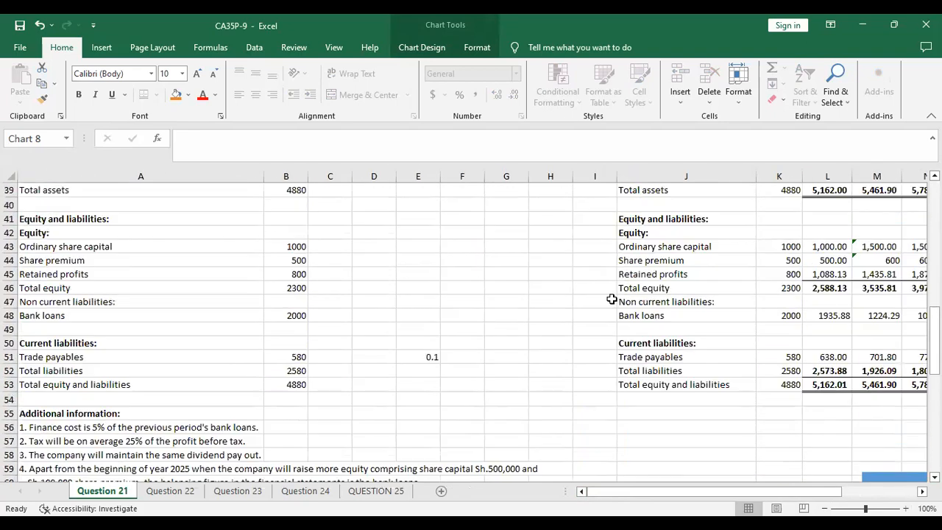
left_click_drag(638, 272, 777, 274)
left_click(102, 47)
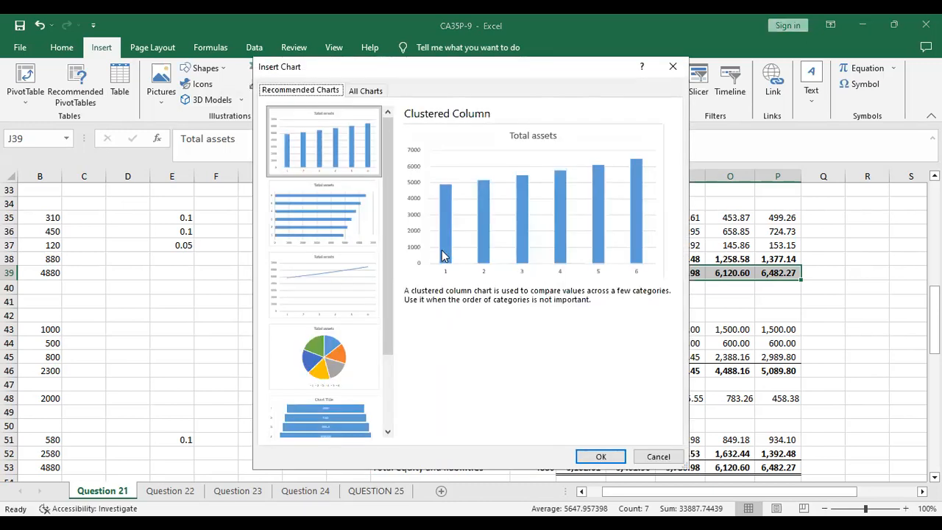
left_click(325, 214)
left_click(599, 457)
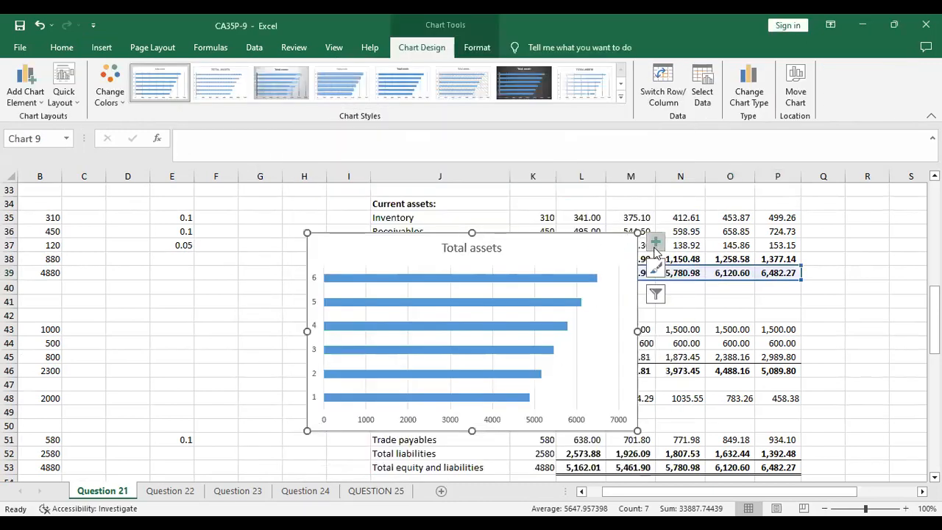
Step: Remove the gridlines from the Total assets chart and add data labels to its bars
left_click(655, 241)
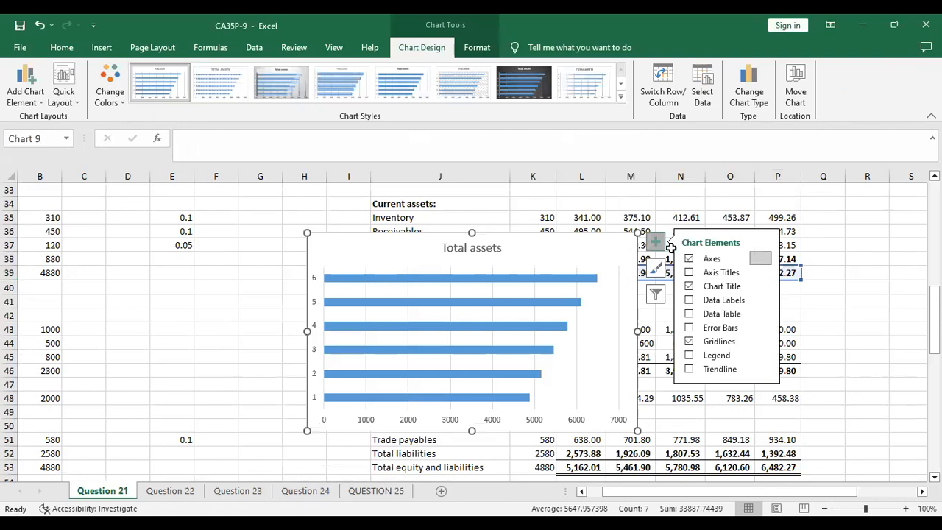
left_click(689, 342)
left_click(689, 300)
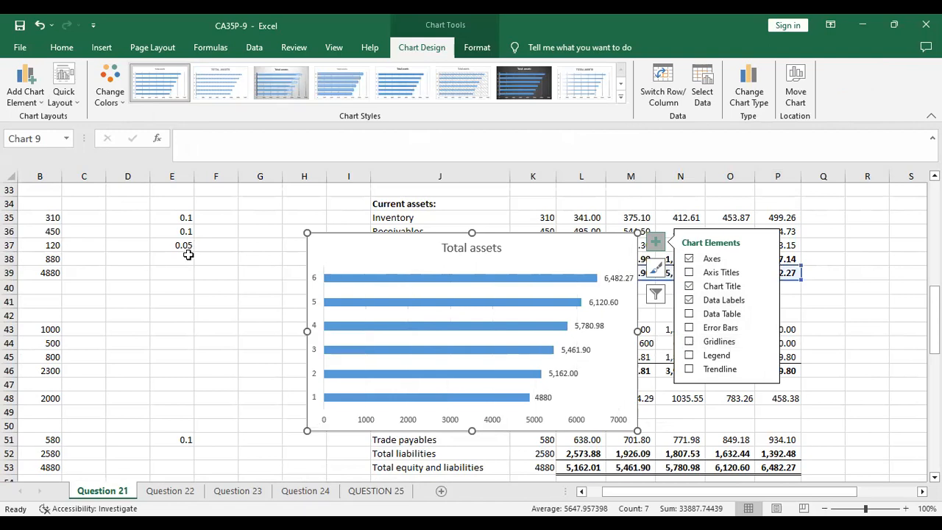
left_click(230, 315)
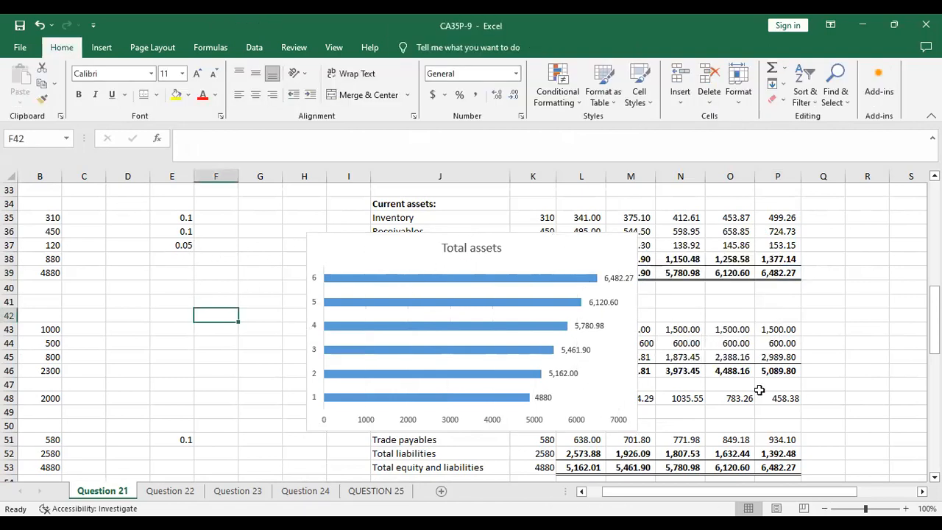
left_click(825, 508)
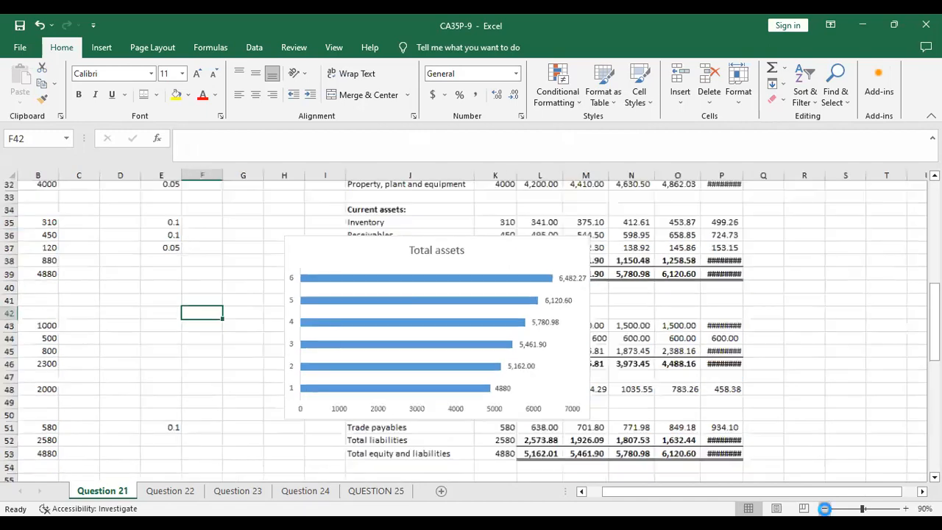
left_click(824, 507)
left_click(824, 507)
left_click(824, 508)
left_click(824, 508)
left_click(824, 508)
left_click(824, 508)
left_click(824, 507)
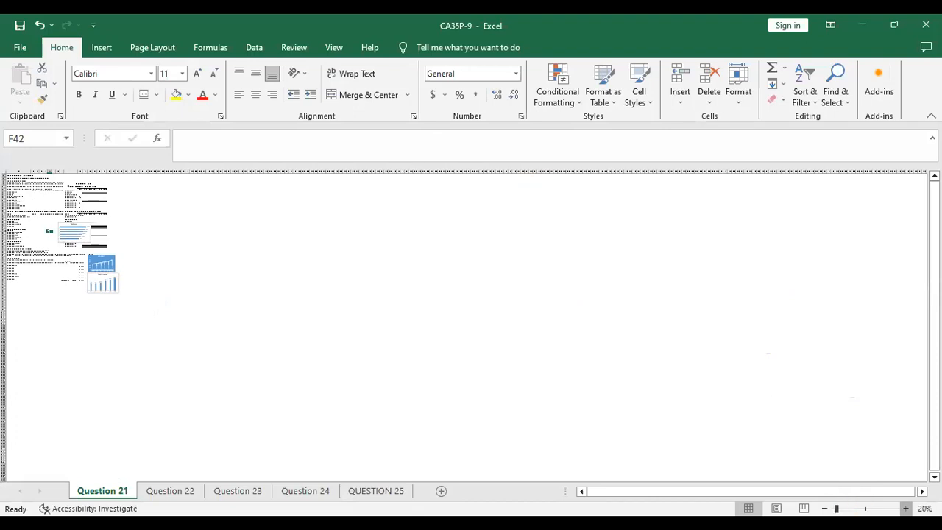
left_click(858, 509)
left_click(905, 509)
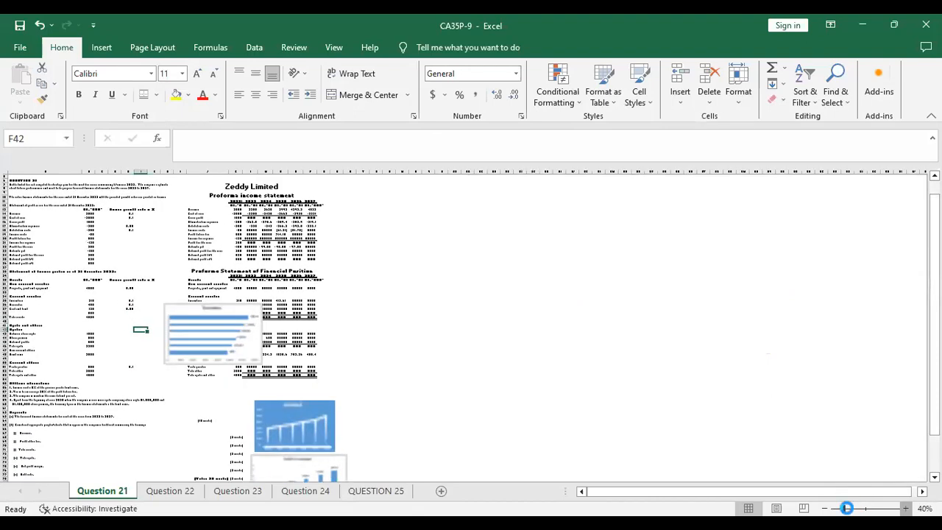
left_click(906, 508)
left_click(906, 508)
left_click(906, 509)
left_click(906, 508)
left_click(905, 509)
scroll(832, 432, "up", 7)
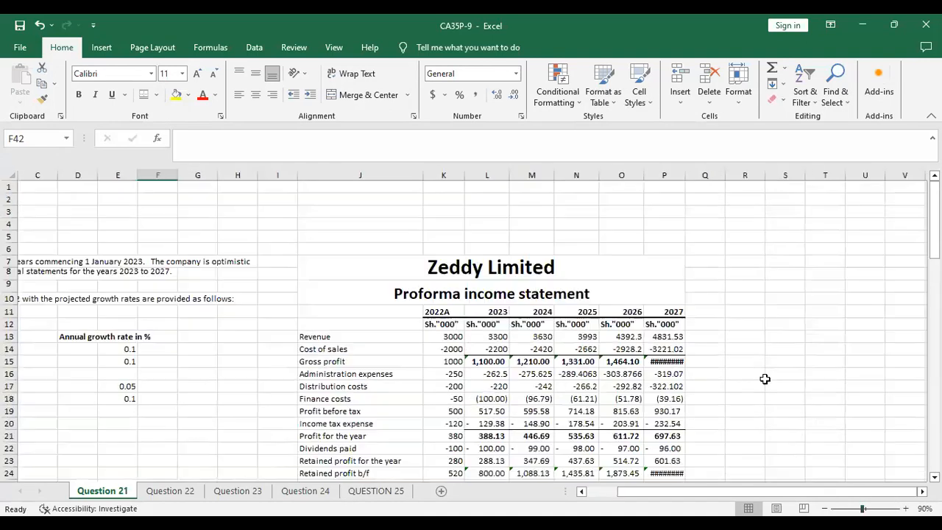
Step: Move the Total assets chart to directly beside the revenue chart, starting at about column S and row 58
scroll(555, 334, "down", 10)
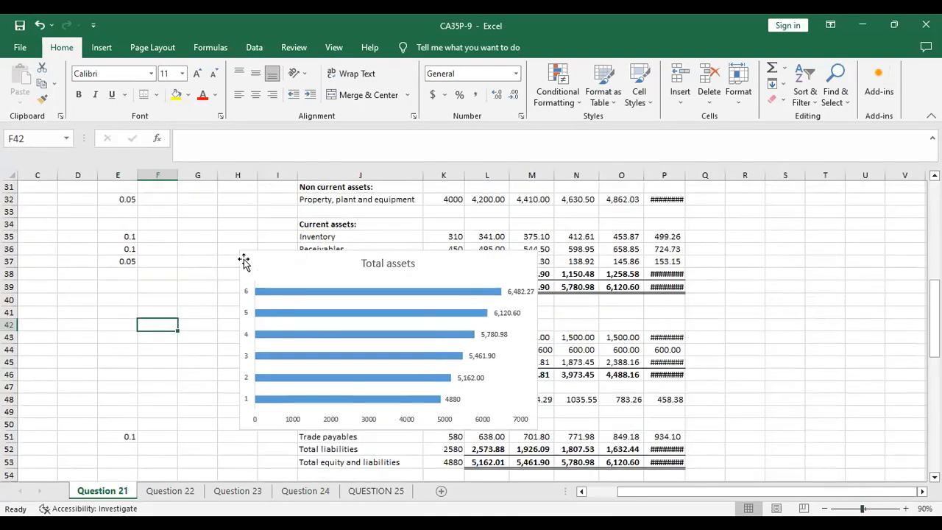
left_click_drag(243, 261, 616, 336)
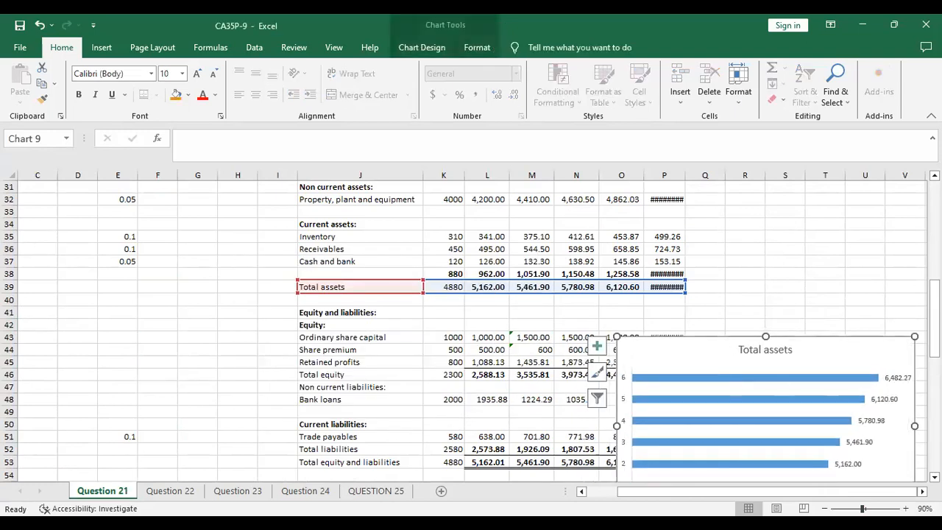
scroll(730, 290, "down", 4)
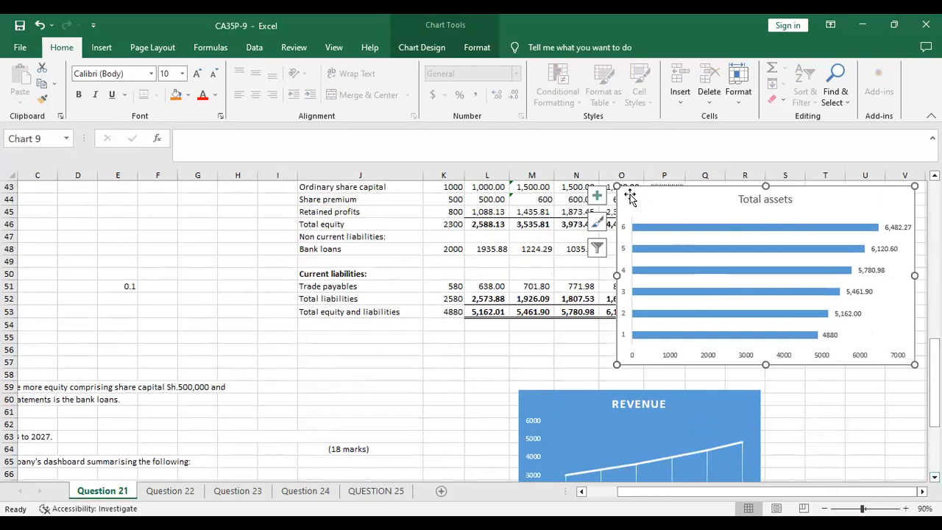
left_click_drag(629, 193, 771, 377)
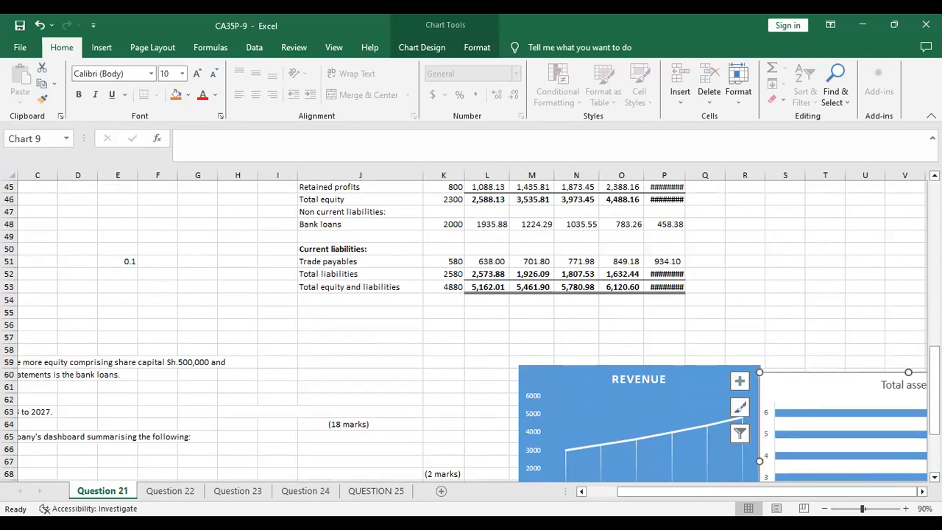
scroll(838, 399, "right", 4)
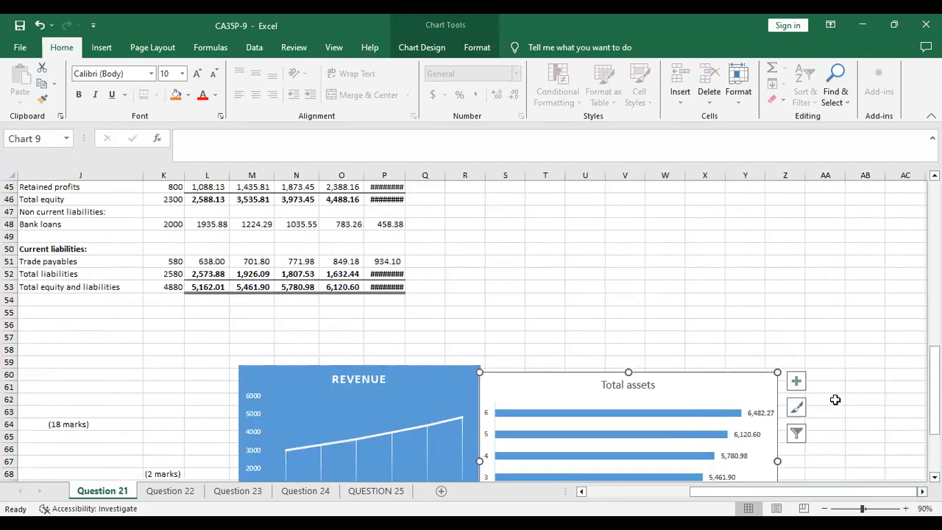
scroll(839, 400, "down", 1)
scroll(838, 400, "down", 3)
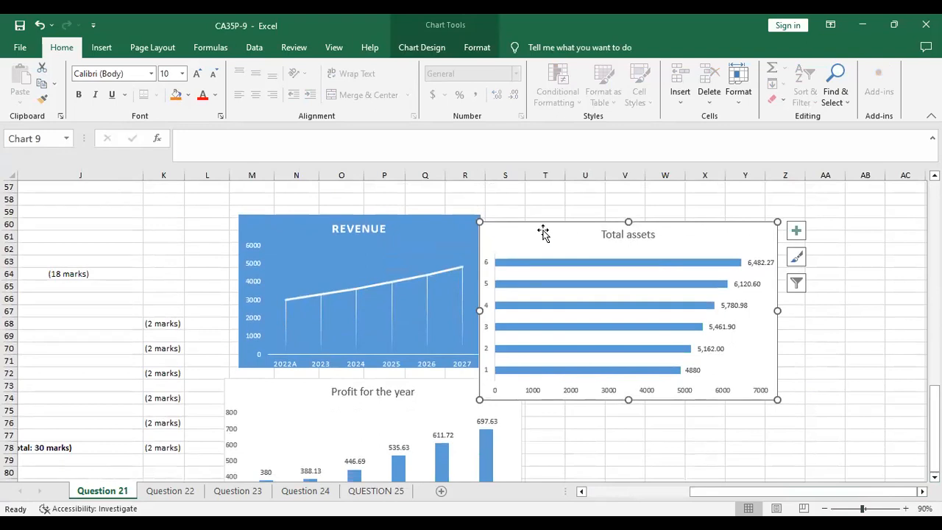
left_click_drag(537, 231, 553, 227)
left_click_drag(553, 212, 535, 203)
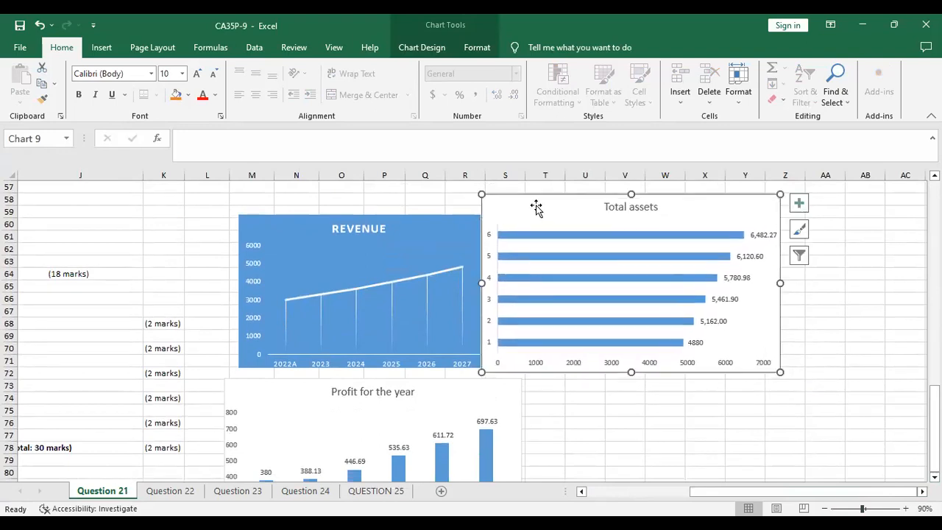
Step: Extend the revenue chart's upper edge to about row 58 so it aligns with the Total assets chart
left_click(331, 241)
left_click_drag(361, 209, 366, 194)
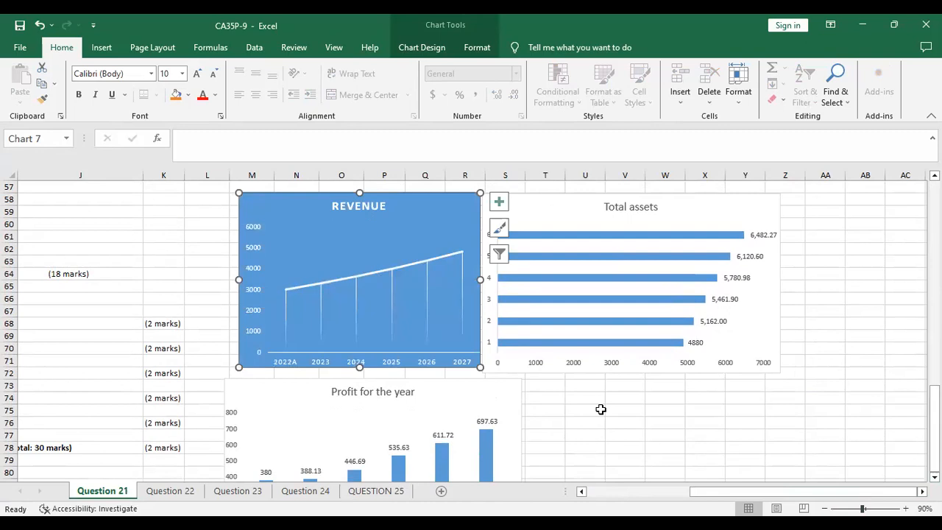
Step: Move the Profit for the year chart up to about row 72, closer beneath the revenue chart
left_click(600, 409)
left_click(395, 391)
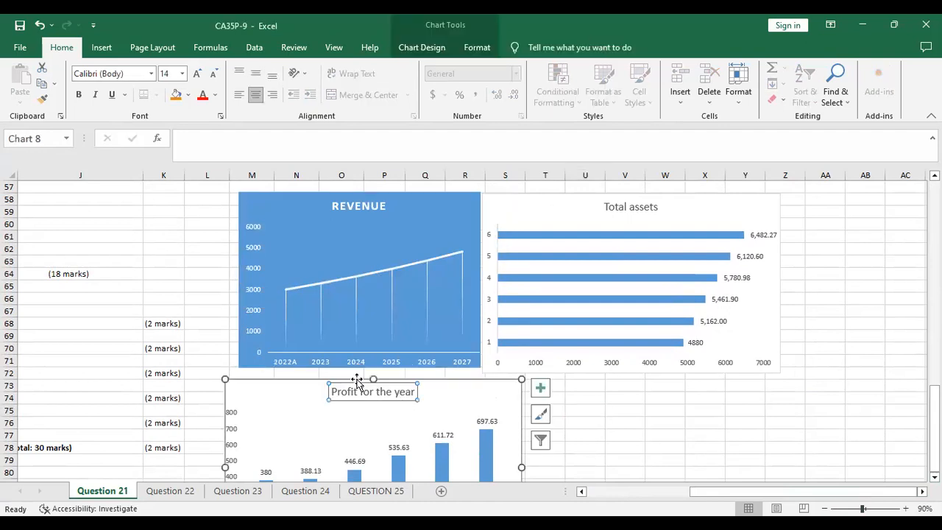
mouse_move(373, 379)
left_mouse_down()
mouse_move(383, 357)
mouse_move(383, 373)
left_mouse_up()
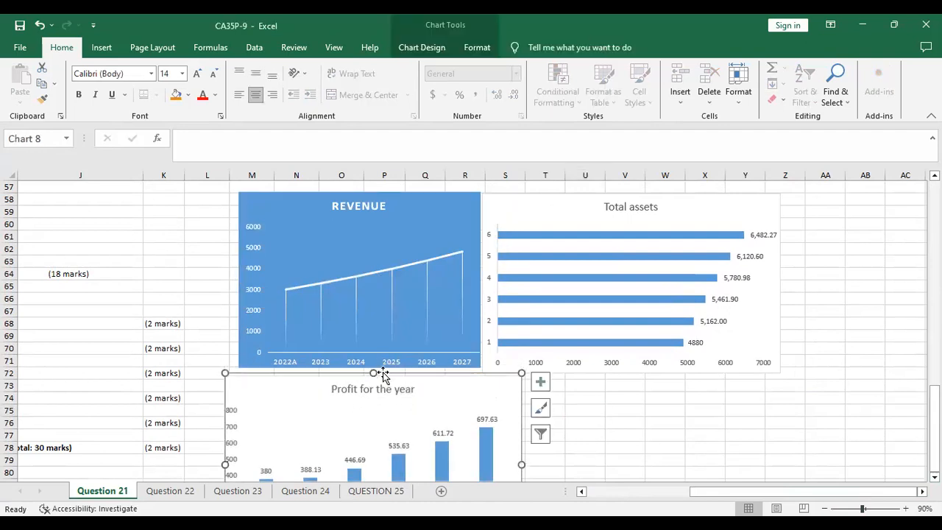
Step: Insert a clustered column chart of the Total equity row, J46:P46, from the proforma statement of financial position
left_click(582, 492)
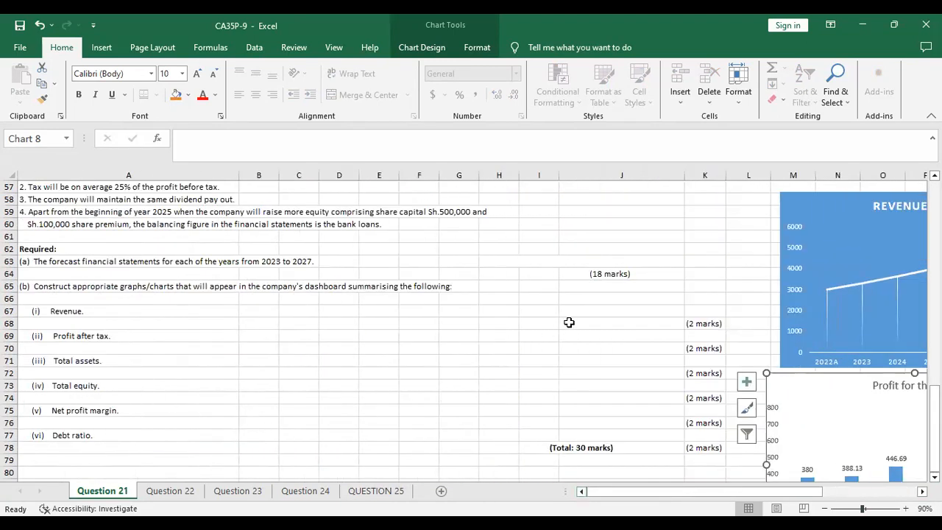
scroll(569, 322, "up", 8)
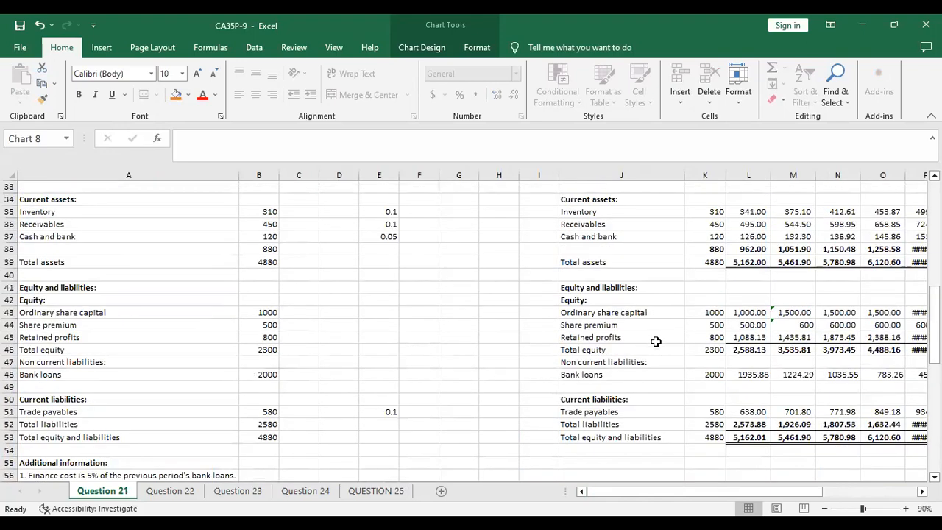
scroll(656, 341, "up", 6)
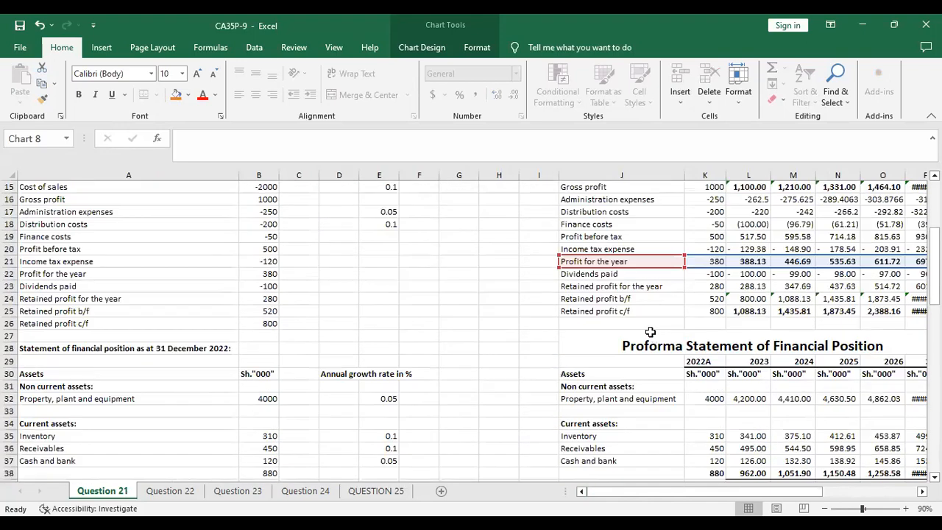
scroll(624, 317, "down", 3)
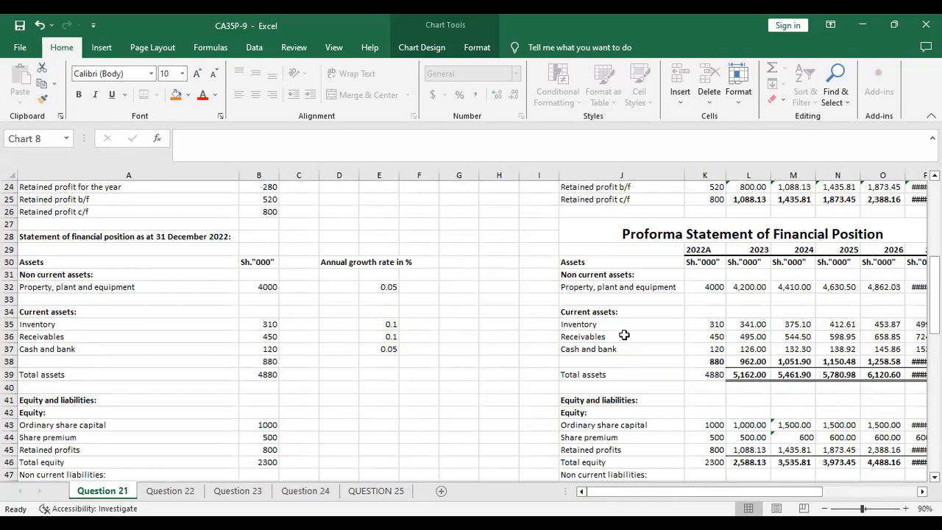
scroll(624, 334, "down", 1)
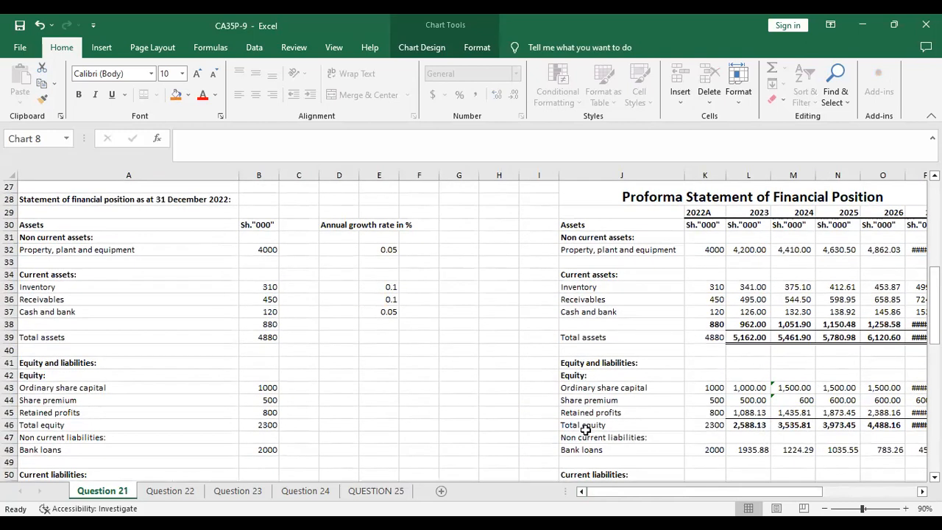
left_click_drag(585, 426, 695, 421)
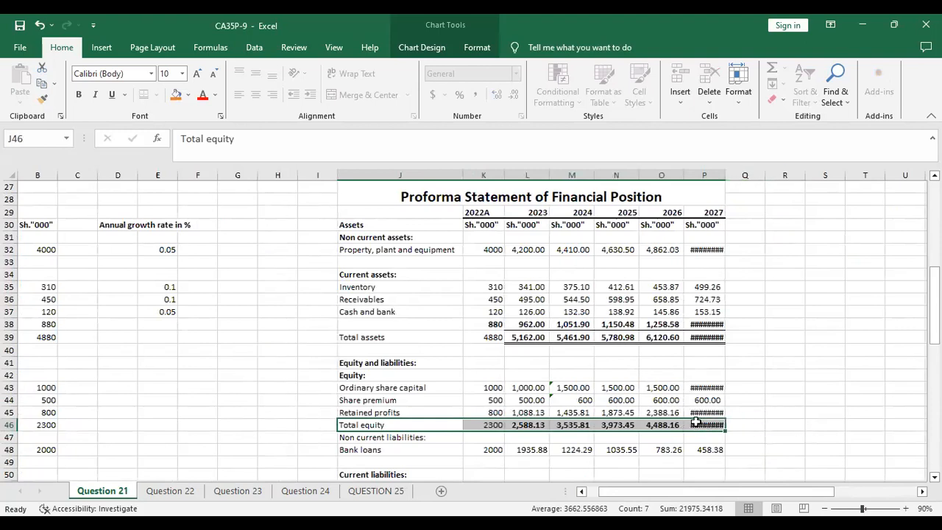
left_click(102, 48)
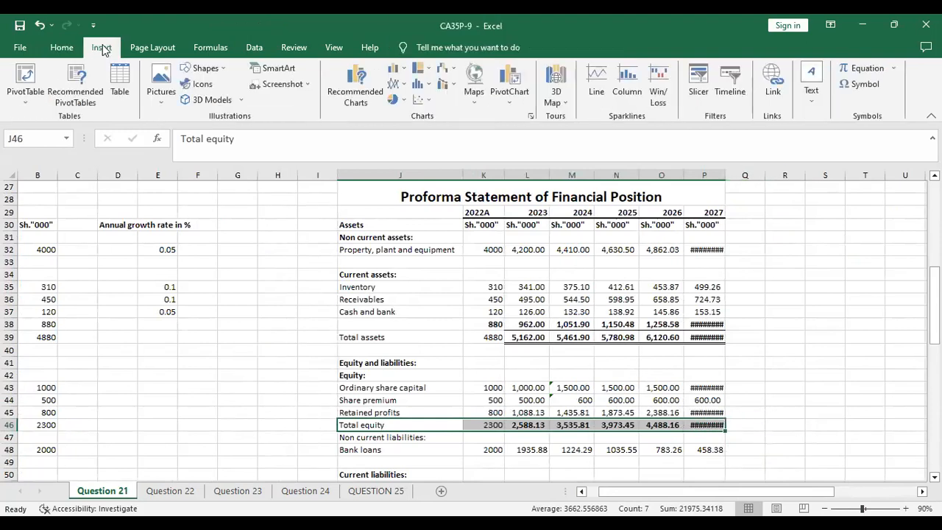
left_click(354, 92)
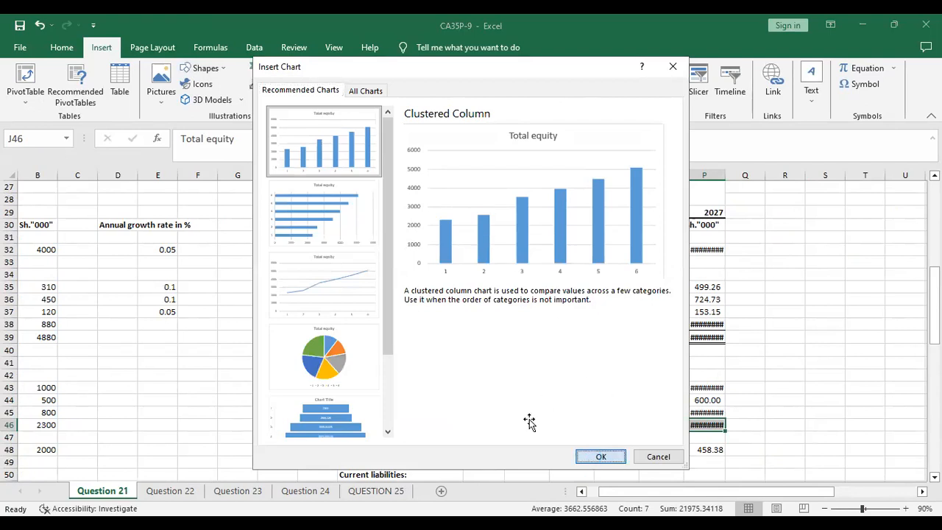
key("Return")
Step: Set the Total equity chart's horizontal axis labels to the year headings in K29:P29
right_click(456, 417)
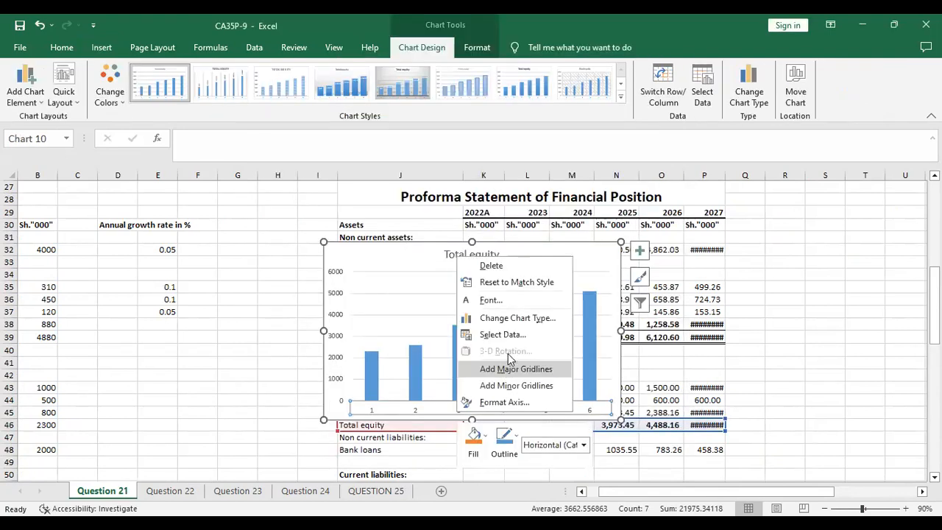
left_click(503, 334)
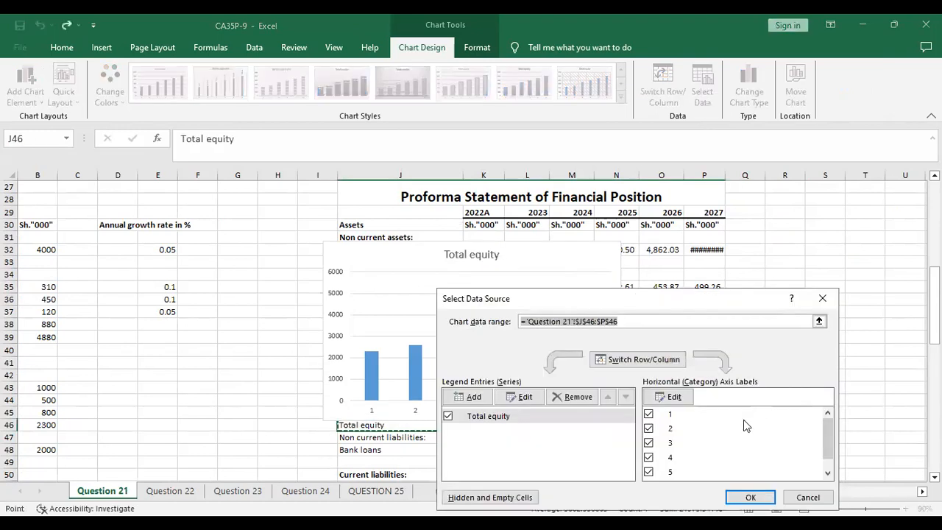
left_click(480, 213)
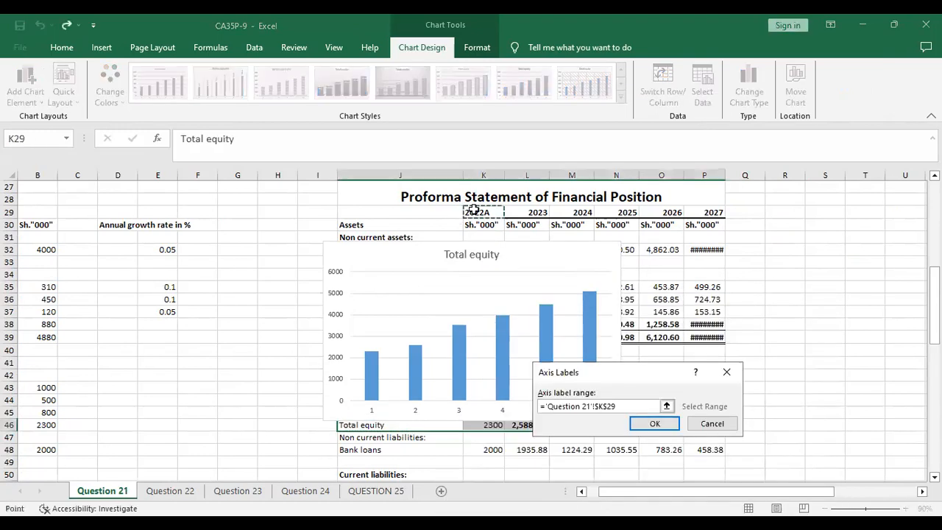
left_click(654, 424)
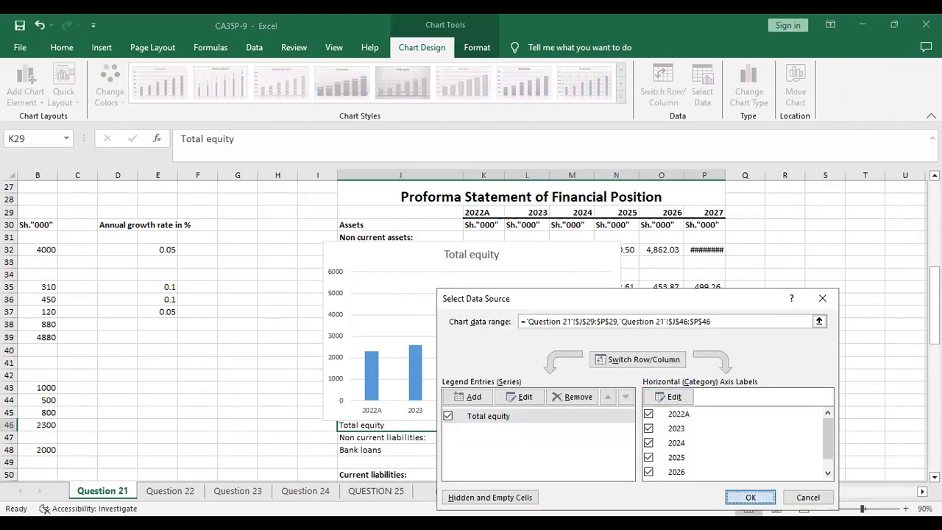
left_click(750, 496)
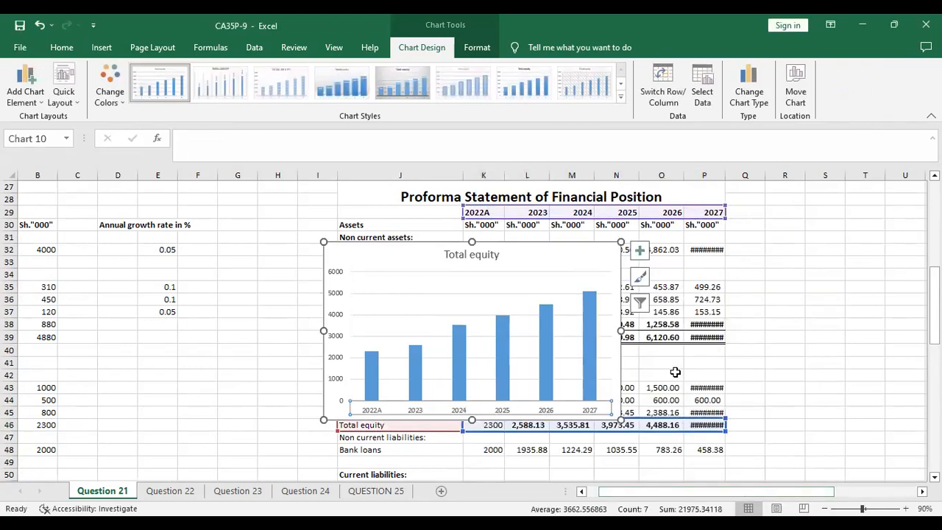
Step: Add data labels to the Total equity chart and remove its gridlines
left_click(642, 251)
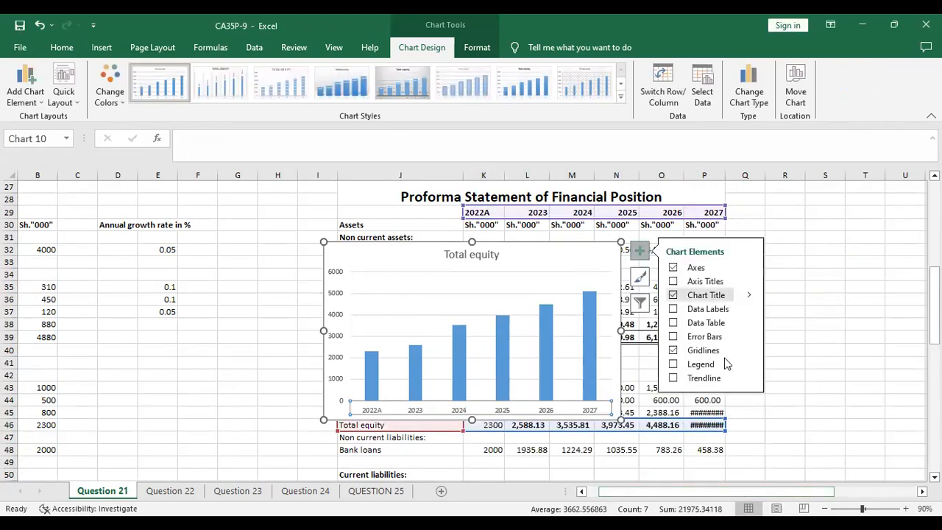
left_click(675, 325)
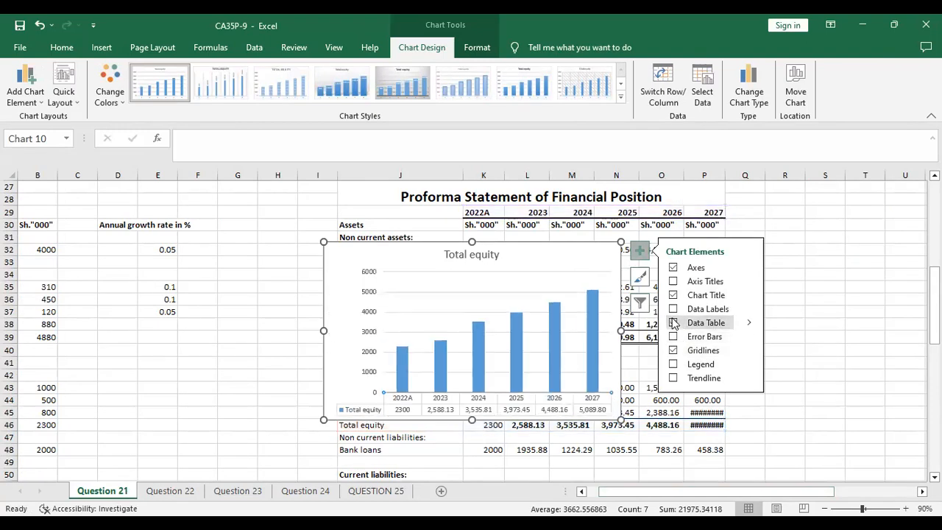
left_click(672, 323)
left_click(672, 309)
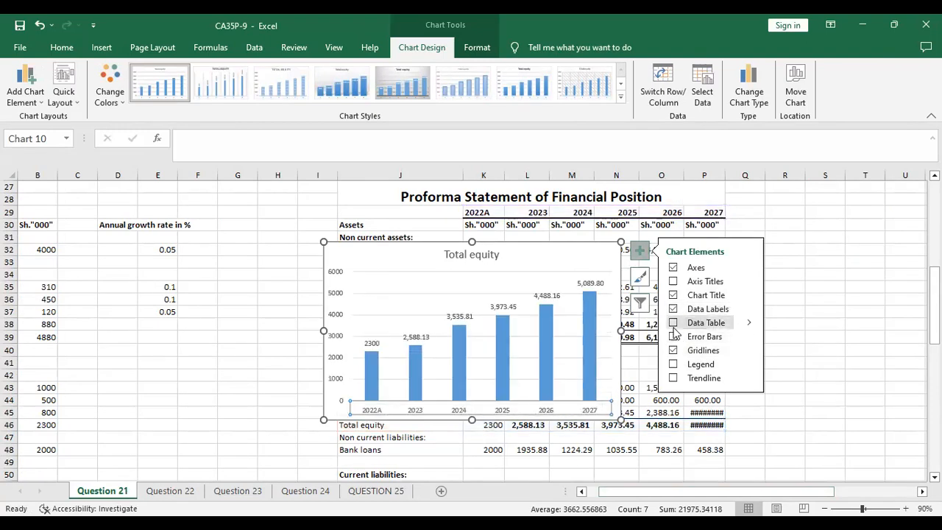
left_click(673, 351)
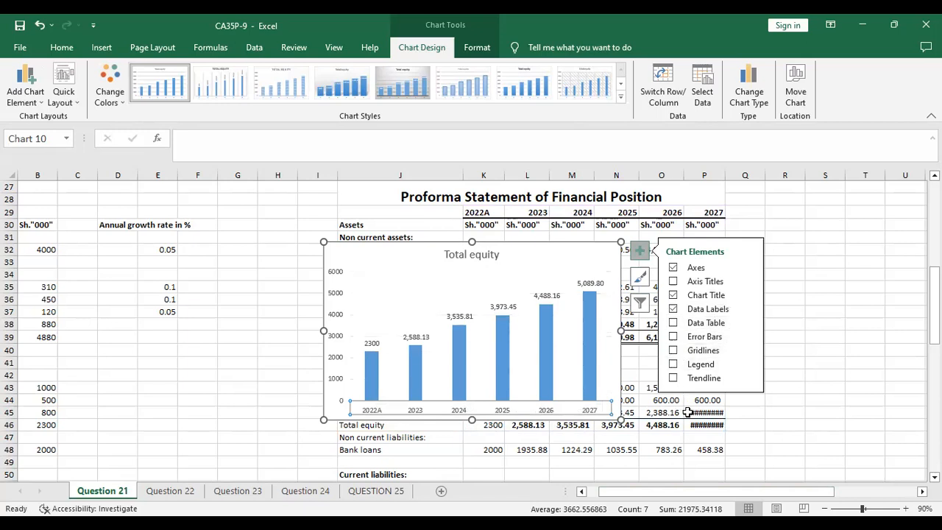
left_click(780, 417)
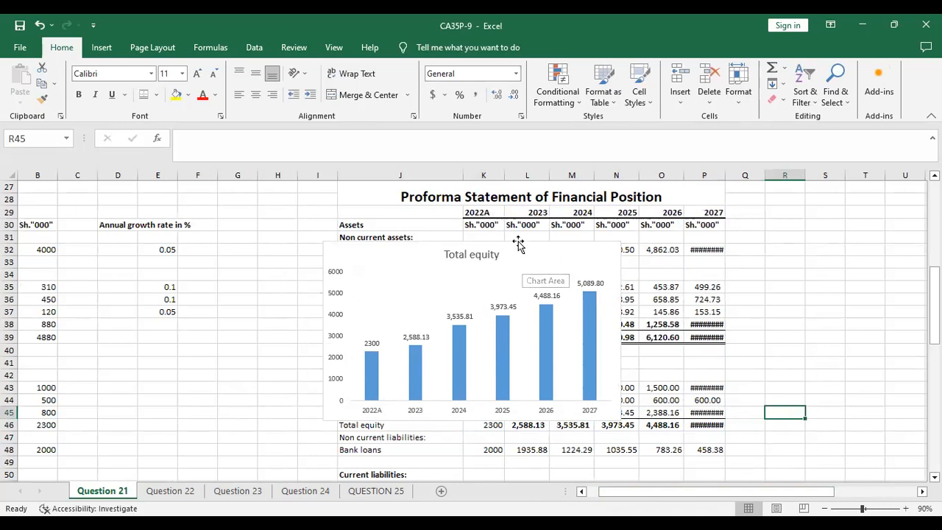
left_click(612, 251)
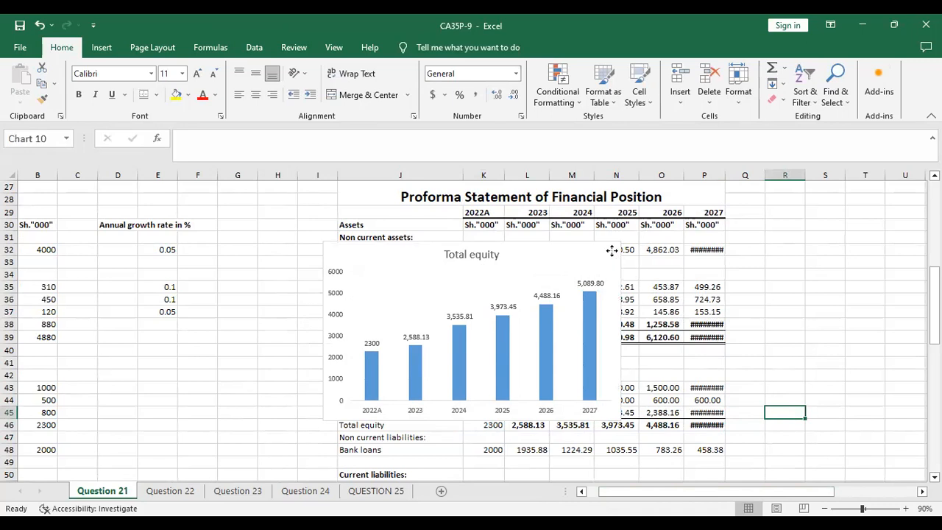
left_click_drag(612, 250, 732, 456)
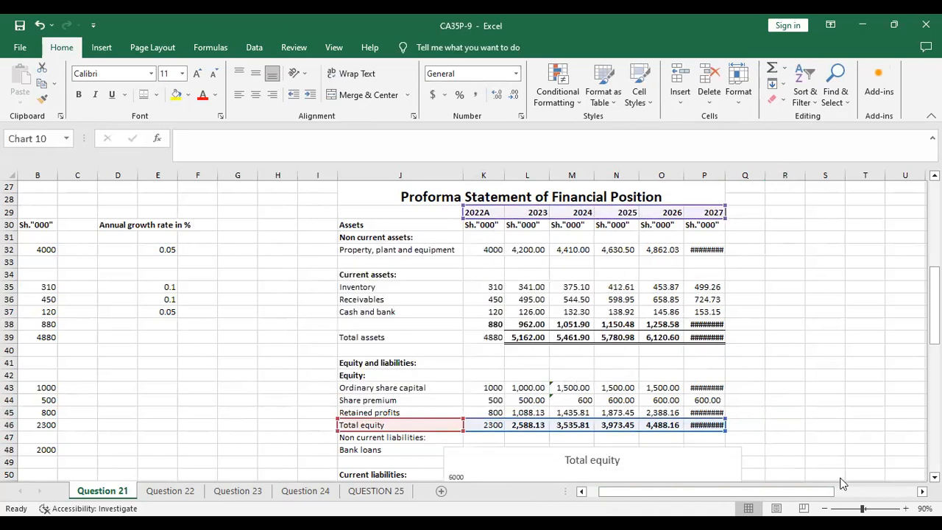
key("ctrl+z")
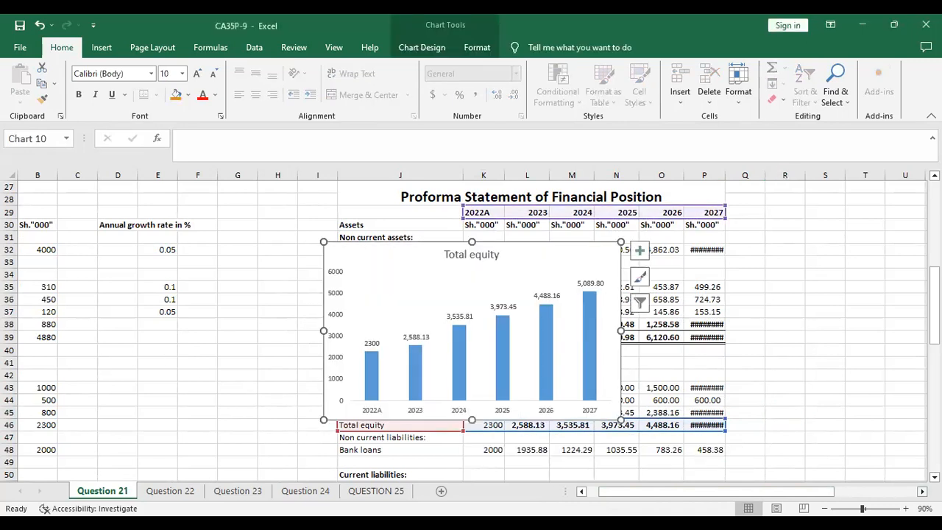
scroll(471, 331, "down", 3)
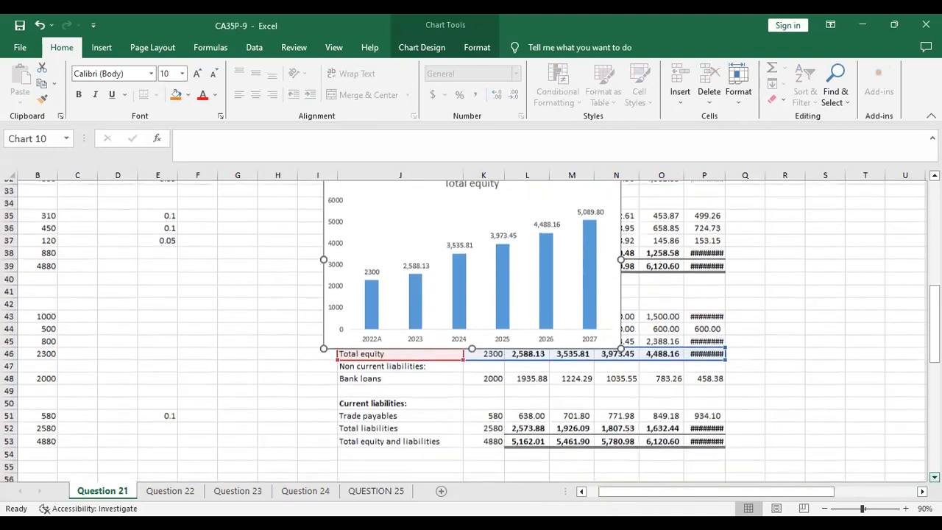
scroll(611, 228, "down", 1)
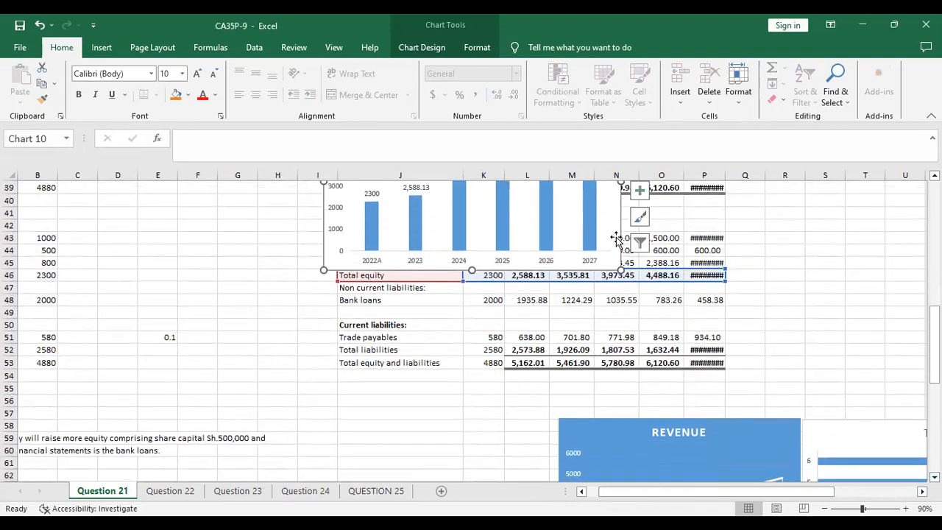
left_click(609, 228)
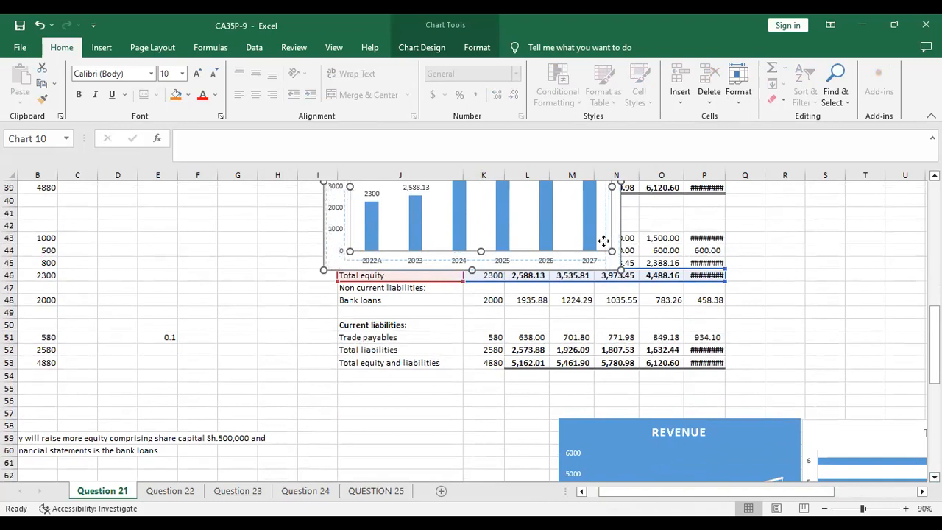
left_click_drag(603, 236, 612, 219)
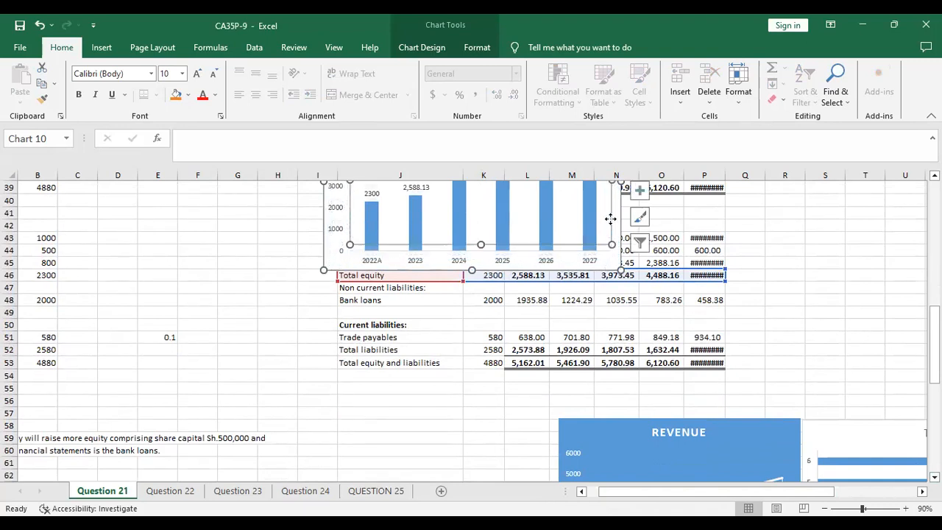
left_click_drag(609, 263, 712, 482)
key("ctrl+z")
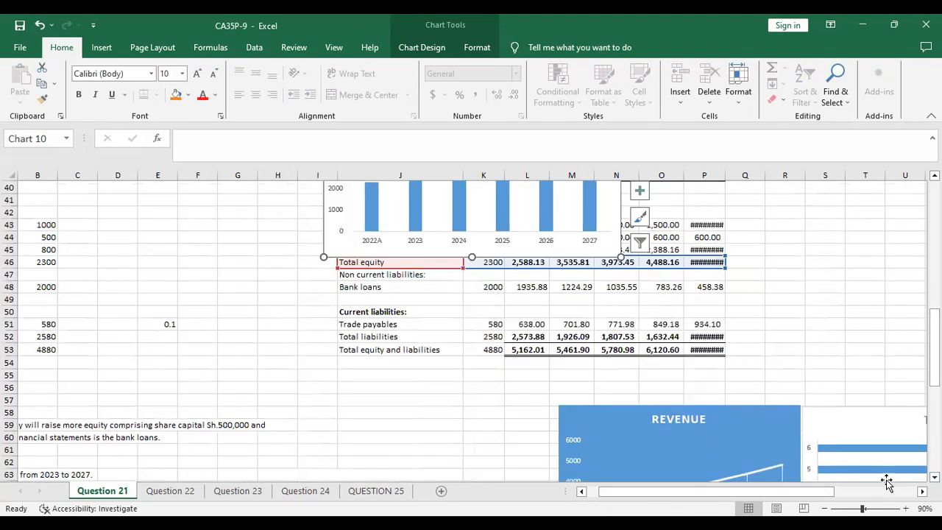
Step: Move the Total equity chart beside the Profit for the year chart, starting at about column T and row 73
left_click_drag(617, 247, 504, 475)
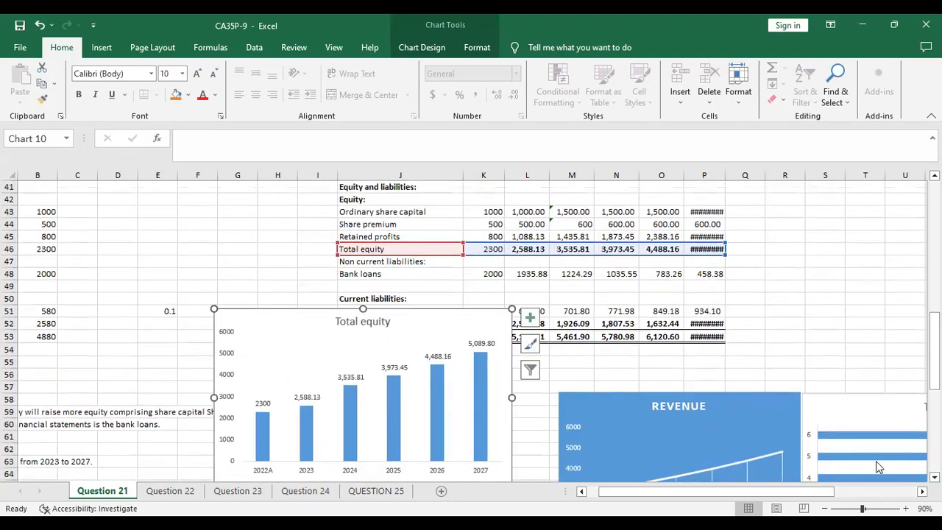
scroll(471, 331, "down", 5)
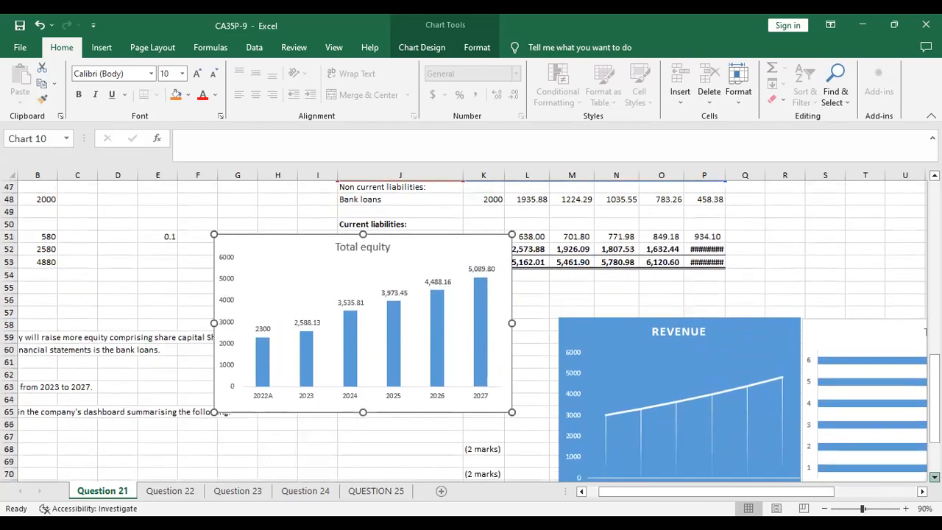
left_click(935, 477)
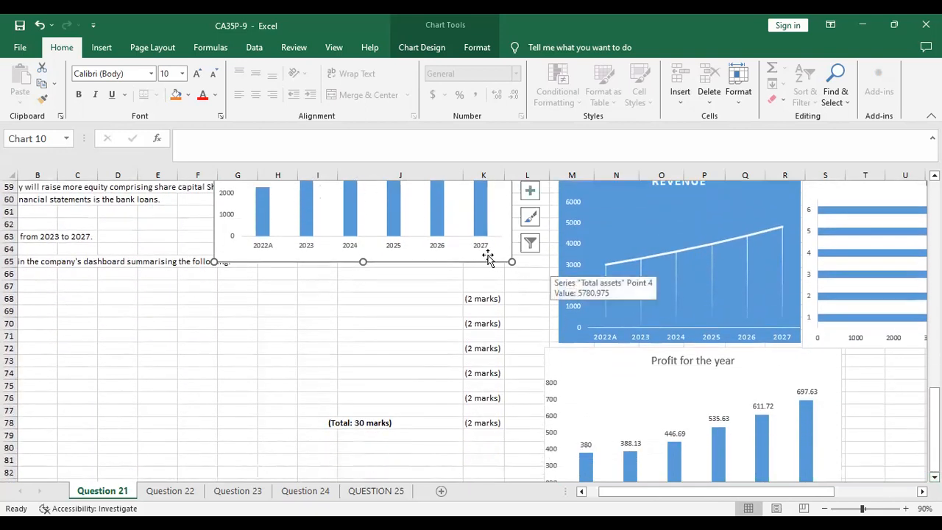
left_click_drag(496, 255, 861, 479)
scroll(471, 331, "right", 4)
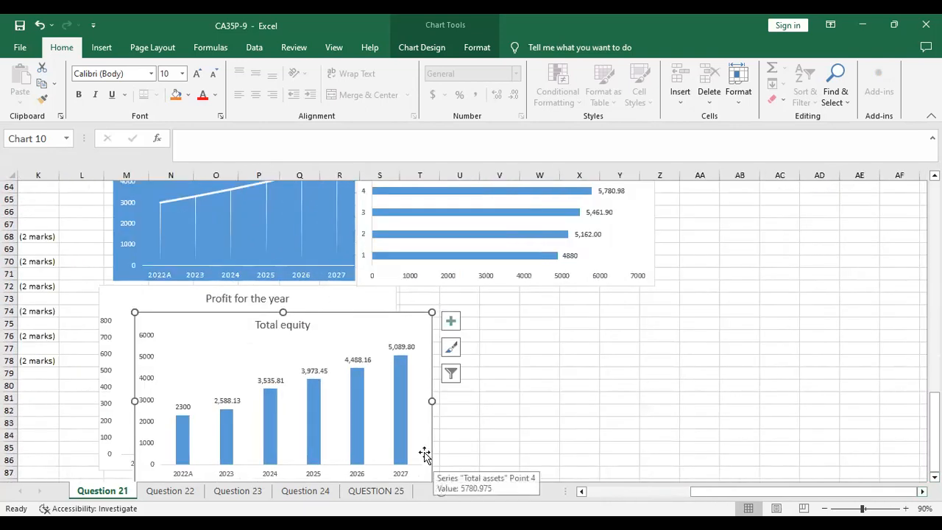
left_click(419, 449)
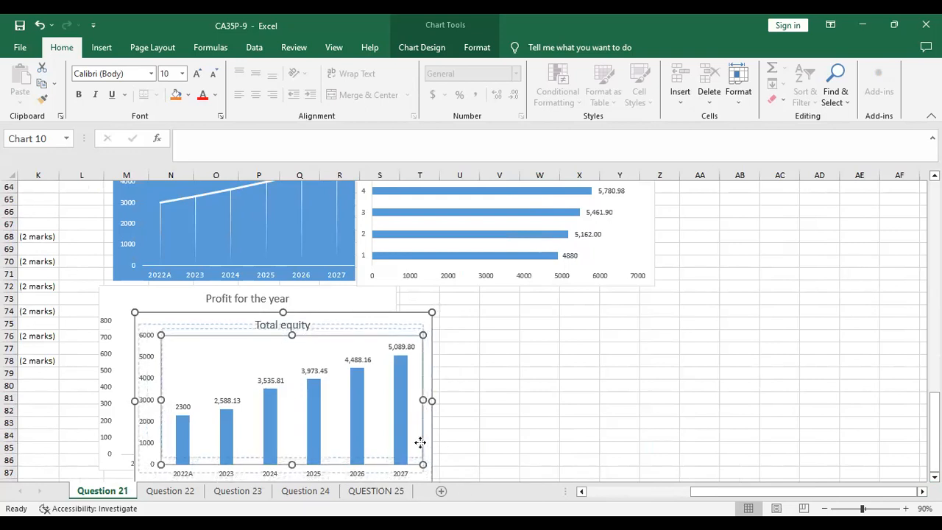
left_click_drag(417, 450, 418, 451)
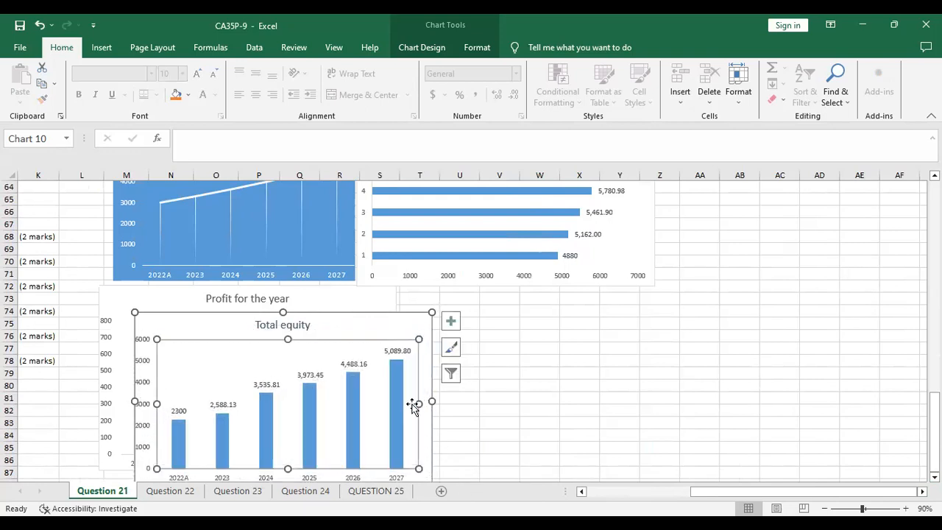
left_click(413, 324)
left_click_drag(412, 324, 671, 307)
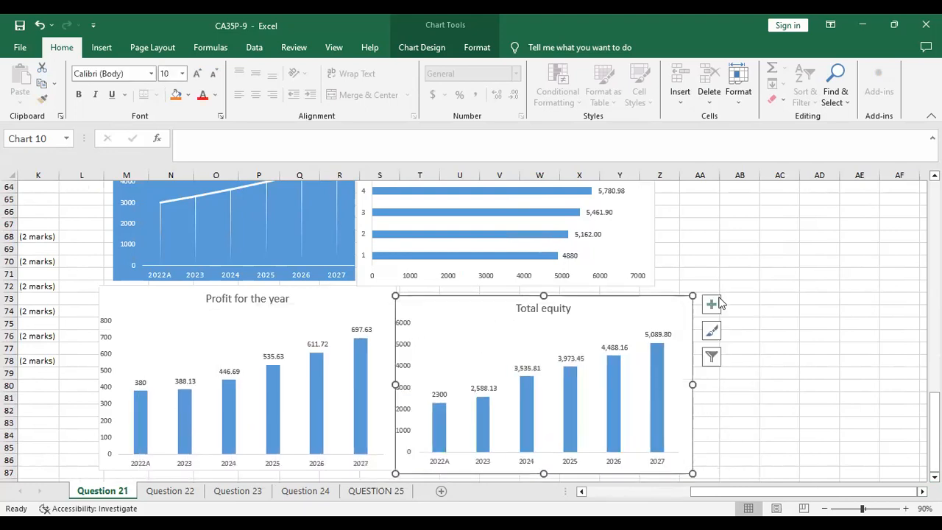
Step: Calculate the 2023 net profit margin in L55 with the formula =L21/L13, profit for the year divided by revenue
left_click(818, 422)
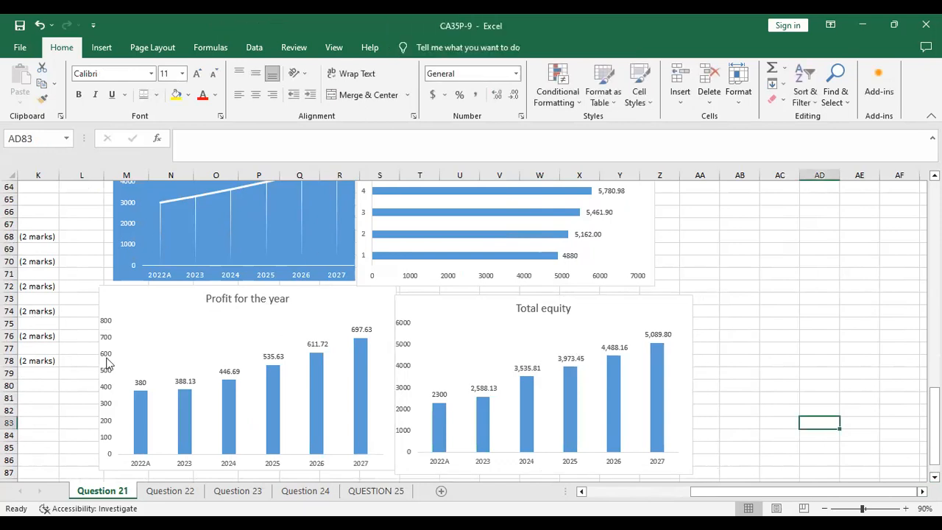
left_click(581, 491)
left_click(580, 491)
left_click(580, 492)
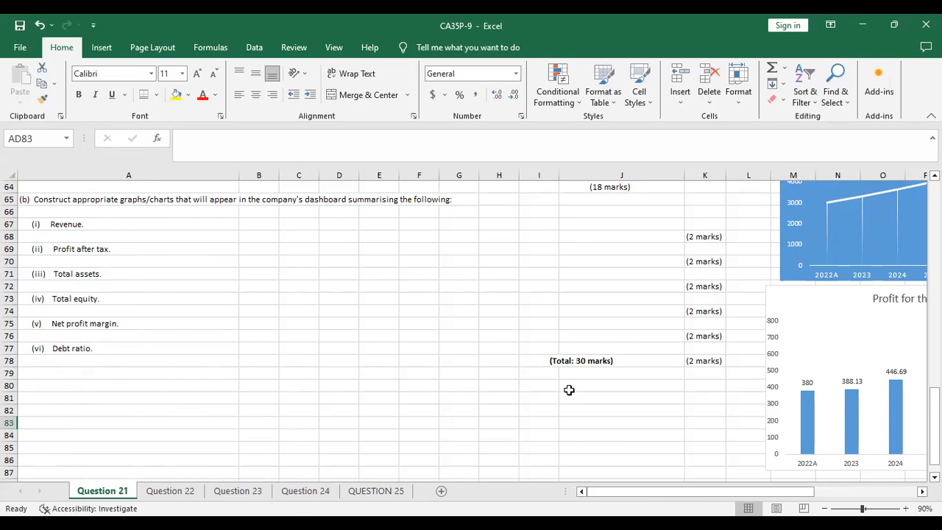
scroll(569, 390, "up", 8)
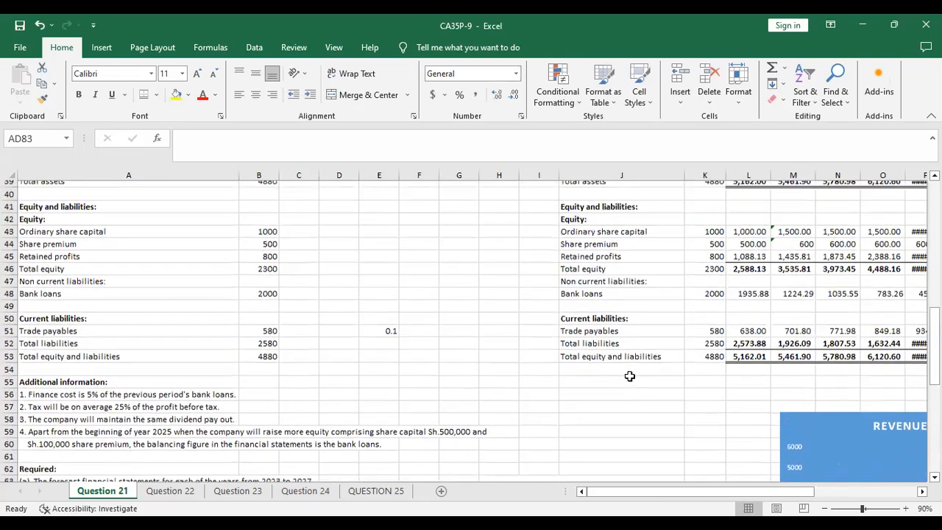
scroll(629, 376, "up", 1)
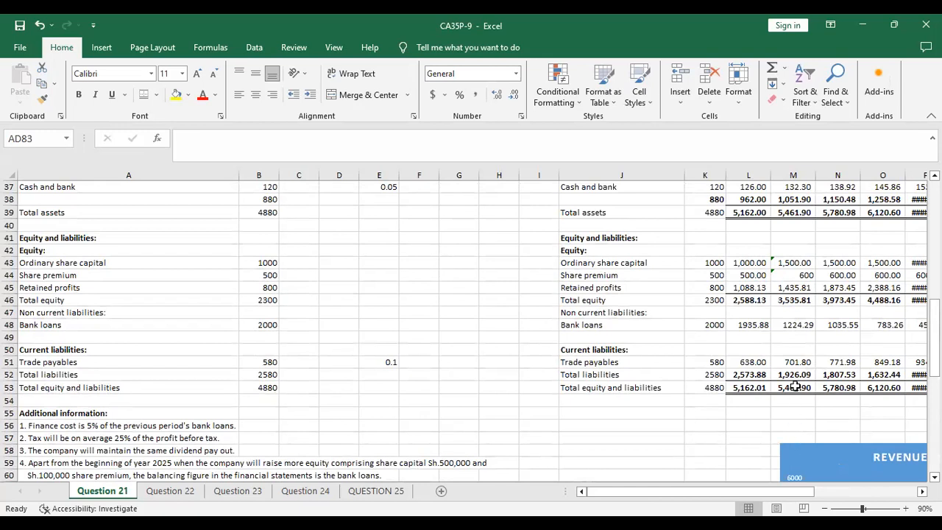
scroll(788, 373, "up", 1)
scroll(786, 371, "down", 1)
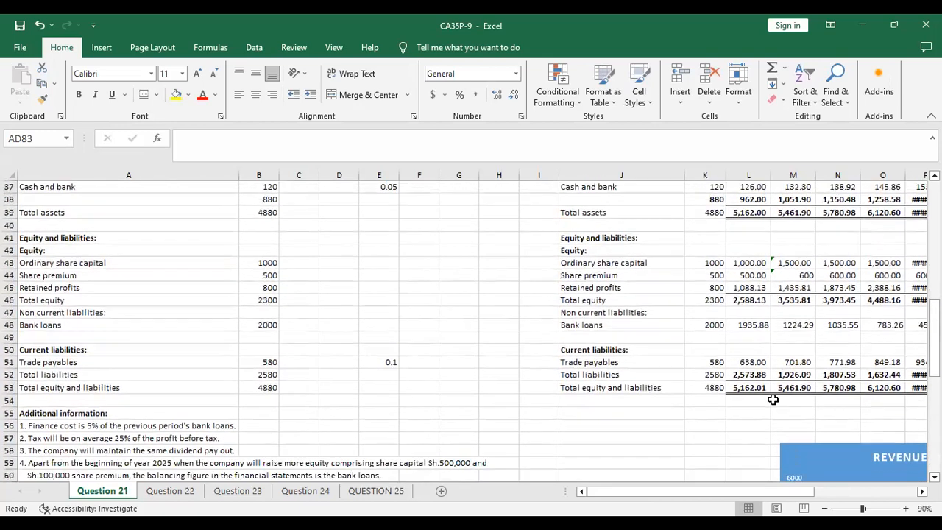
left_click(749, 413)
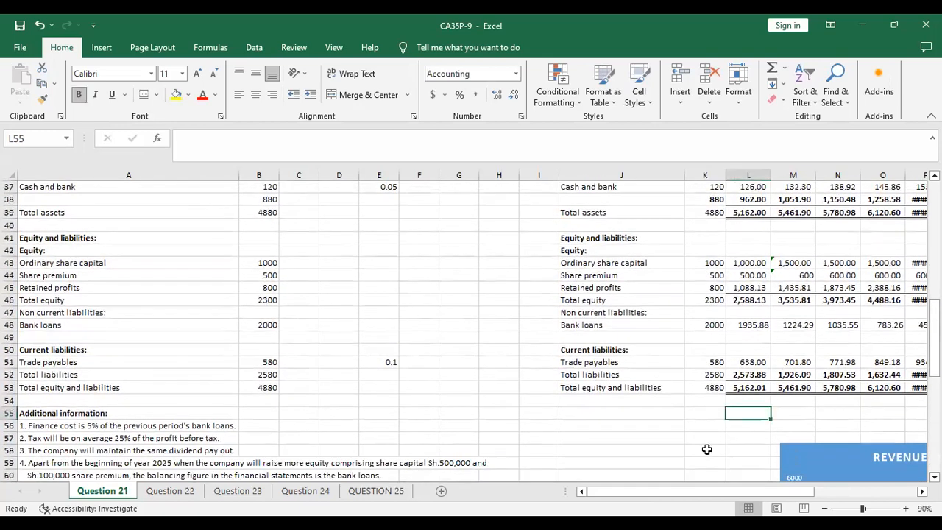
type("=")
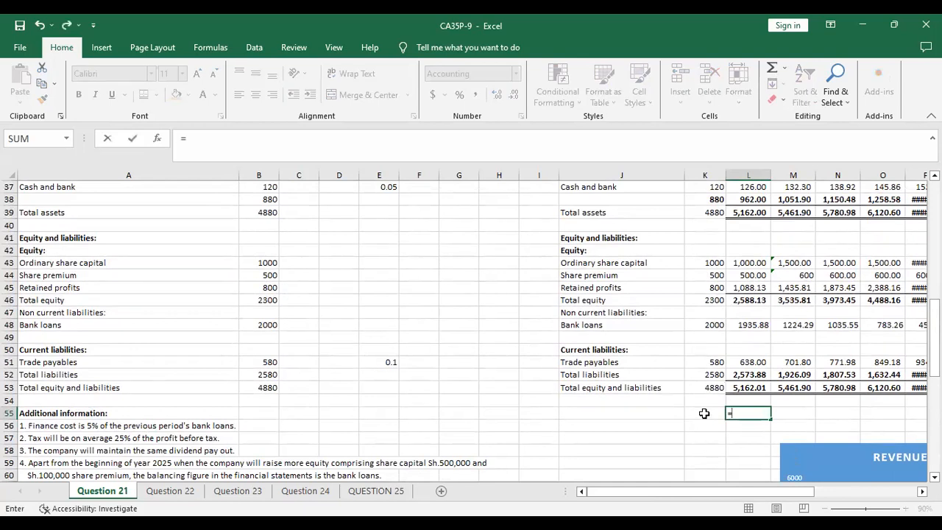
scroll(748, 330, "up", 1)
scroll(748, 330, "up", 9)
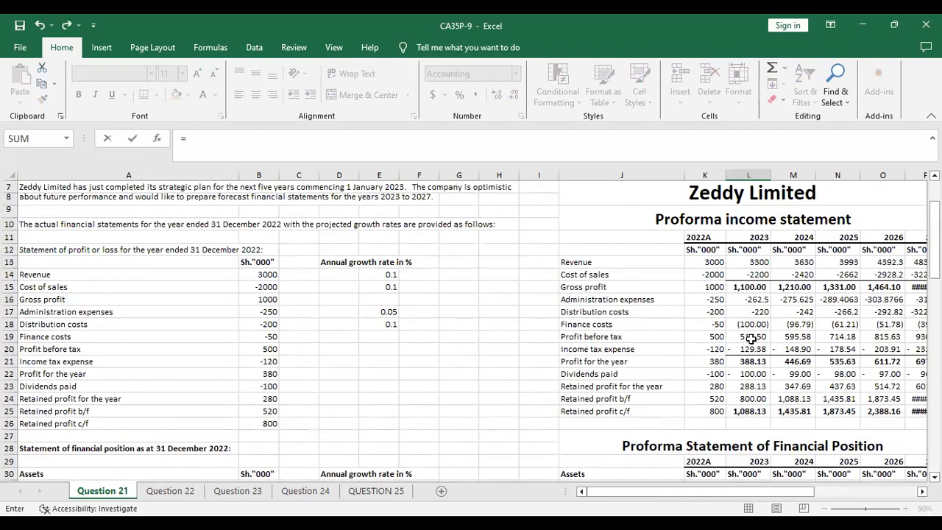
left_click(750, 362)
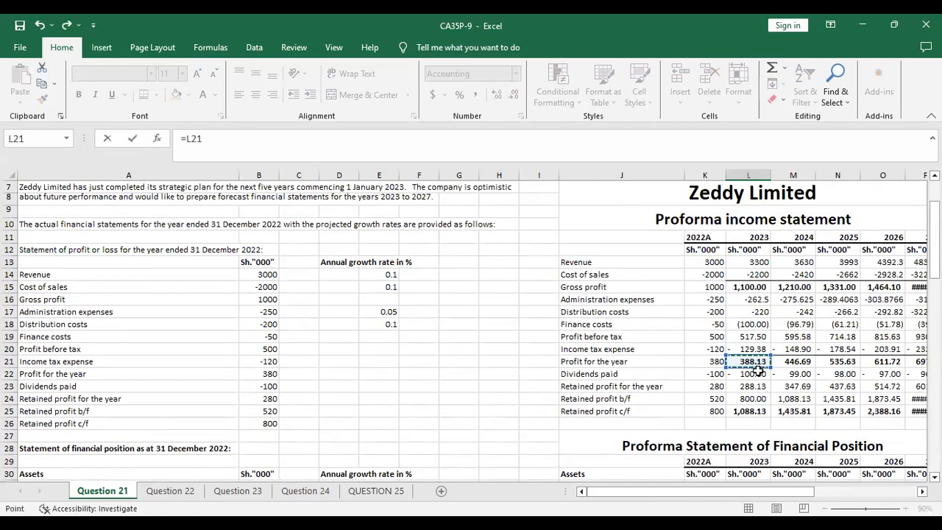
type("/")
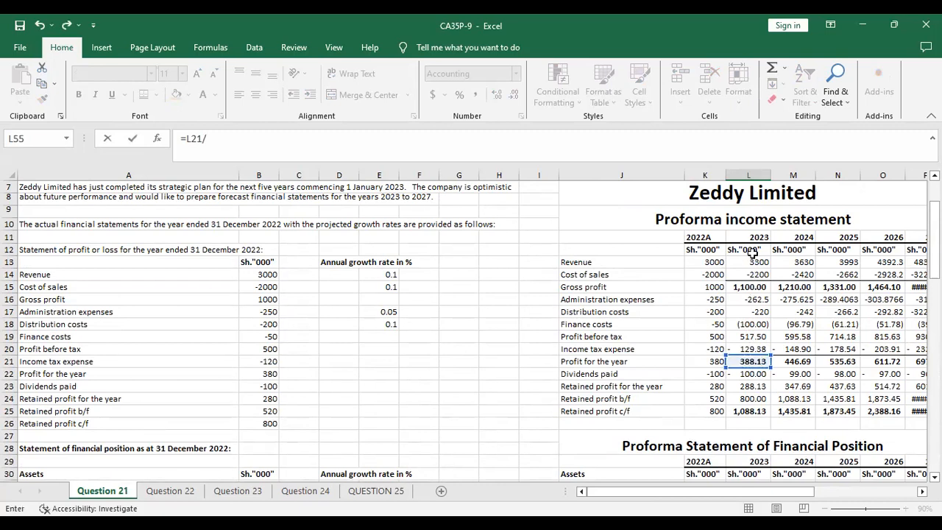
left_click(755, 262)
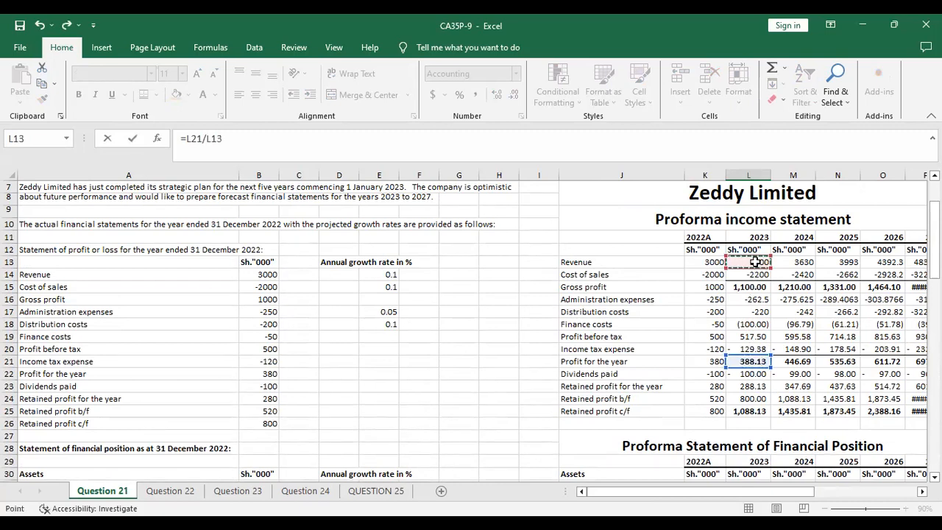
key("Return")
Step: Label the two ratio rows below the proforma statement of financial position NPM in K55 and D/E in K56
scroll(752, 264, "down", 2)
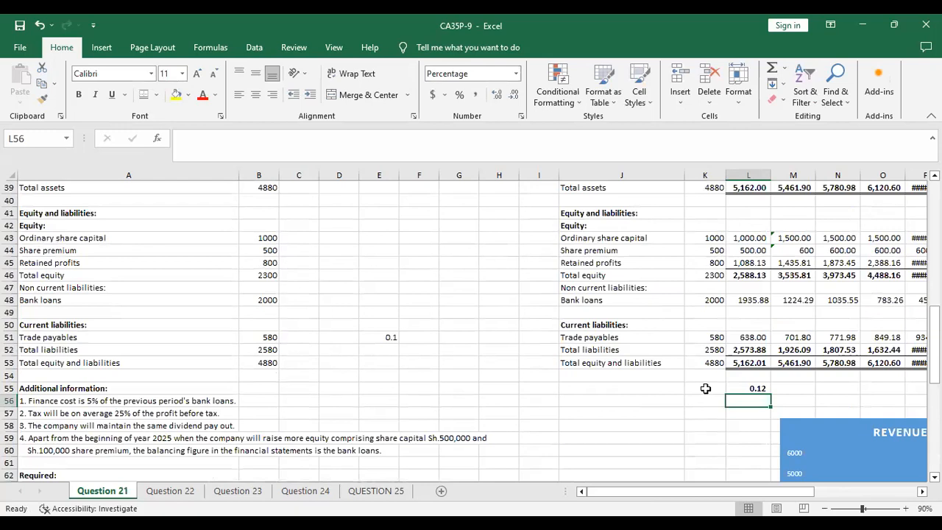
left_click(699, 390)
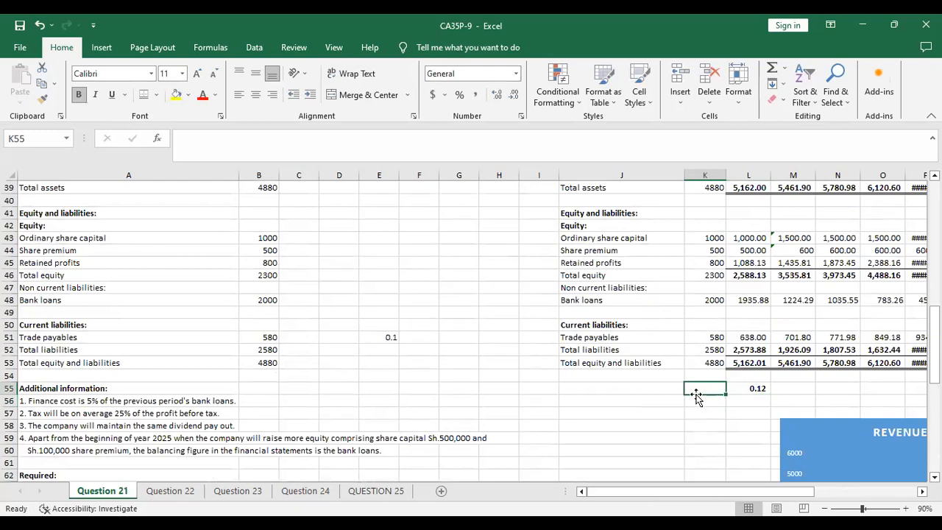
type("NPM")
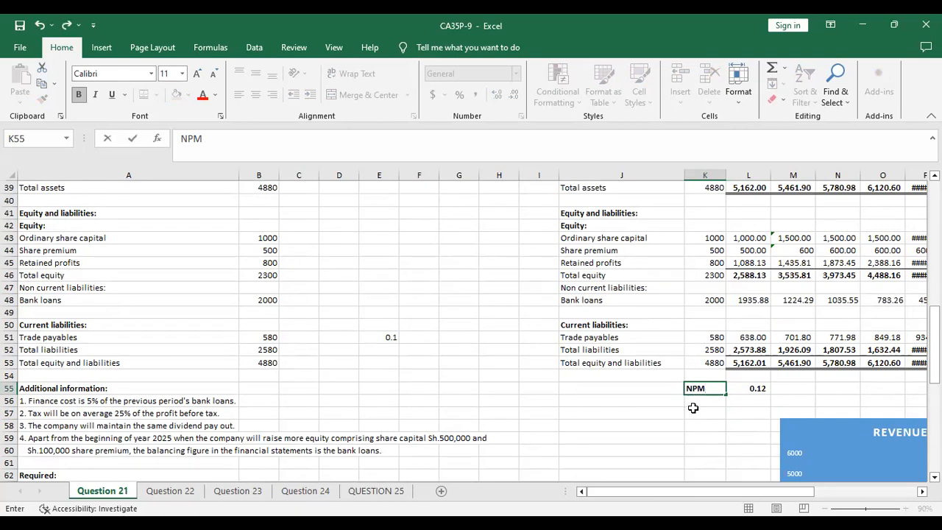
left_click(696, 405)
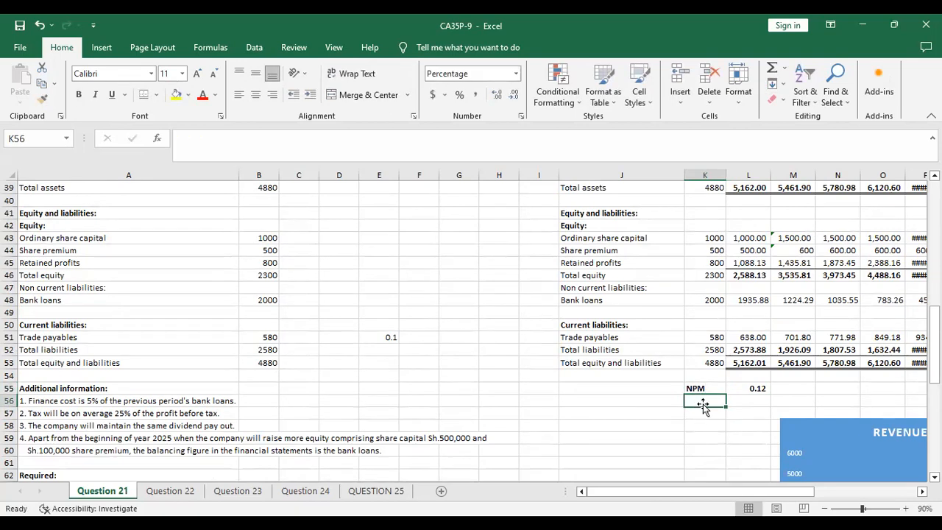
type("D/")
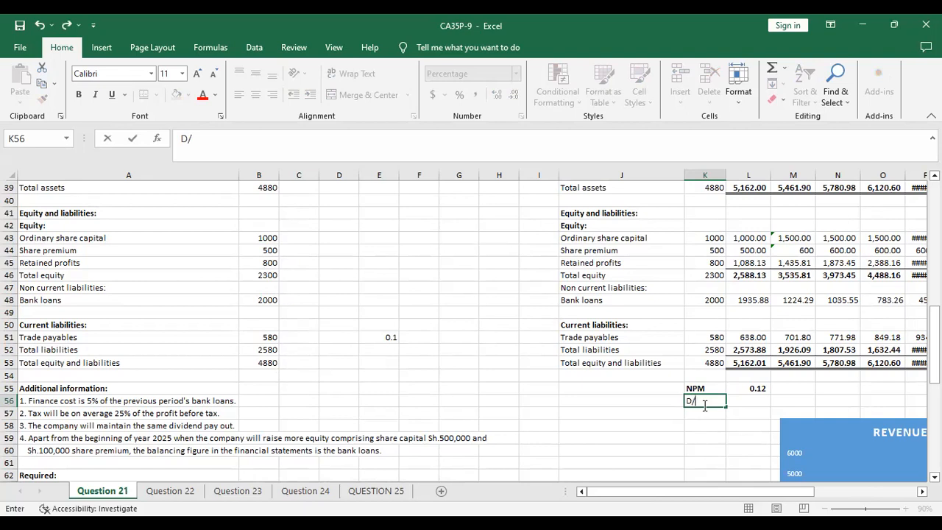
scroll(236, 337, "down", 6)
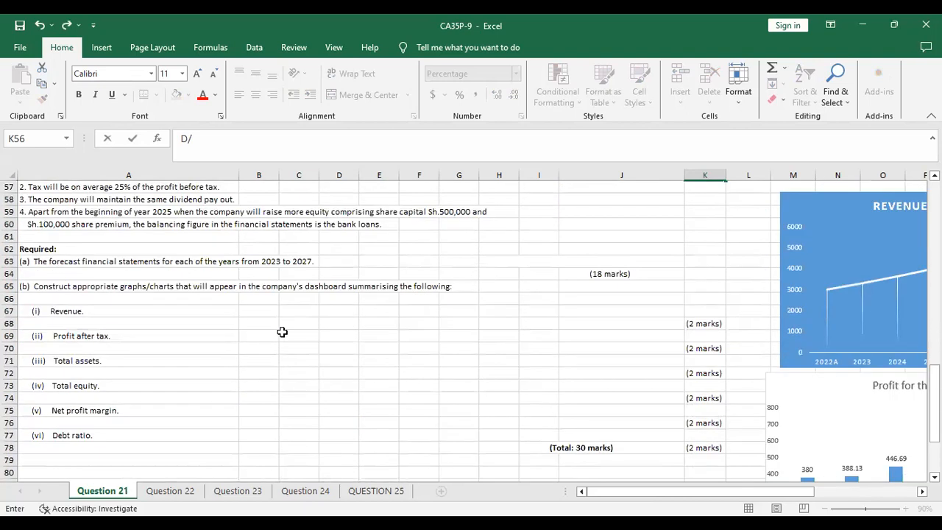
scroll(276, 333, "up", 6)
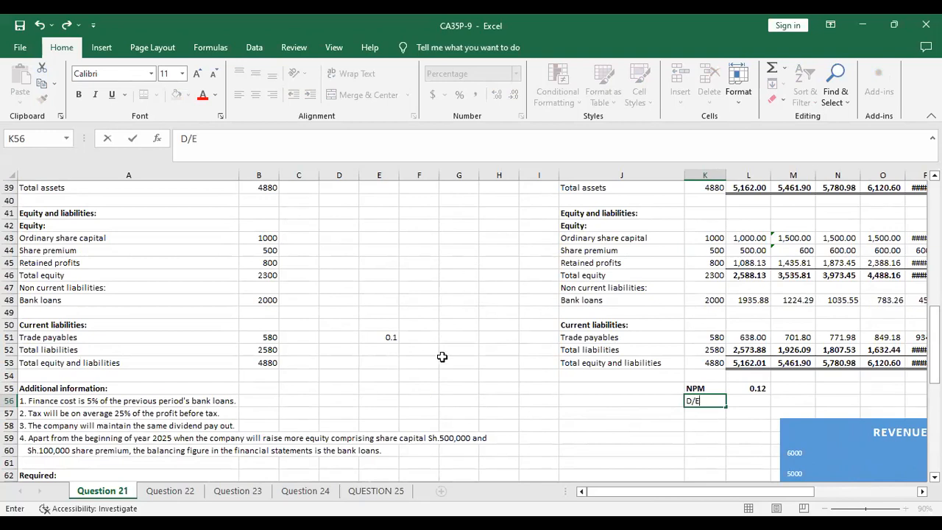
left_click(630, 388)
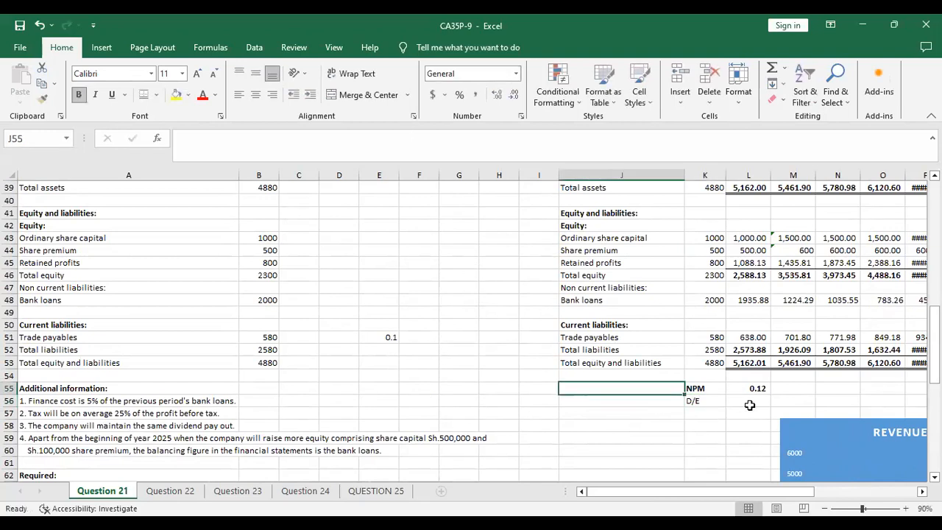
Step: Calculate the 2023 debt ratio in L56 with the formula =L48/L46, bank loans divided by total equity
left_click(749, 403)
type("=")
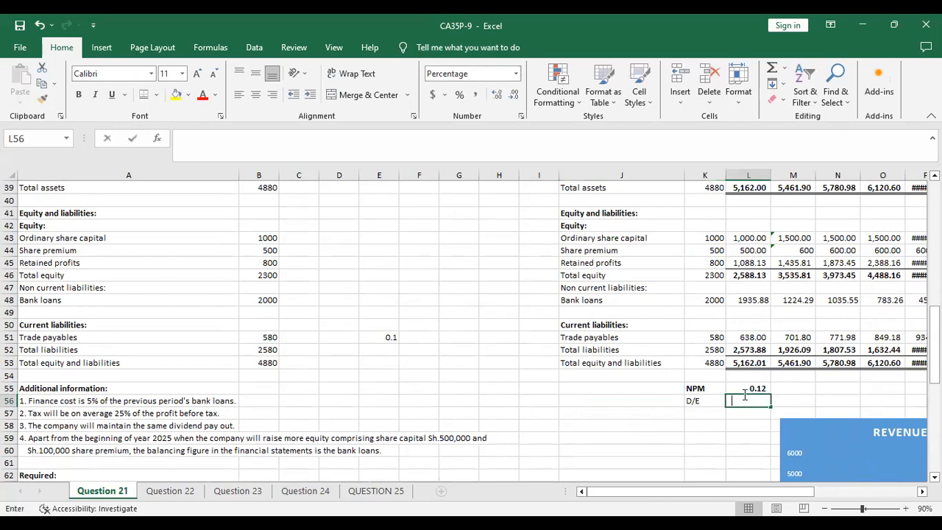
scroll(743, 333, "up", 2)
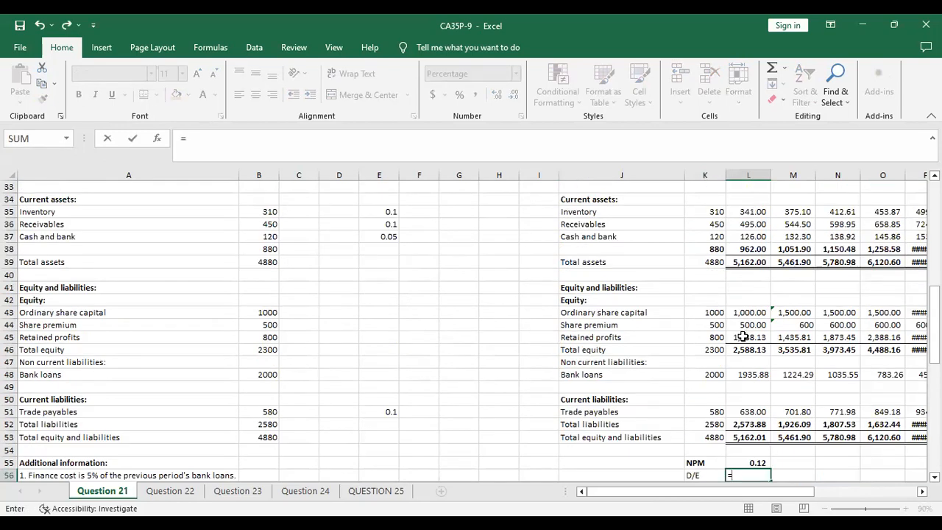
left_click(750, 374)
type("/")
left_click(757, 349)
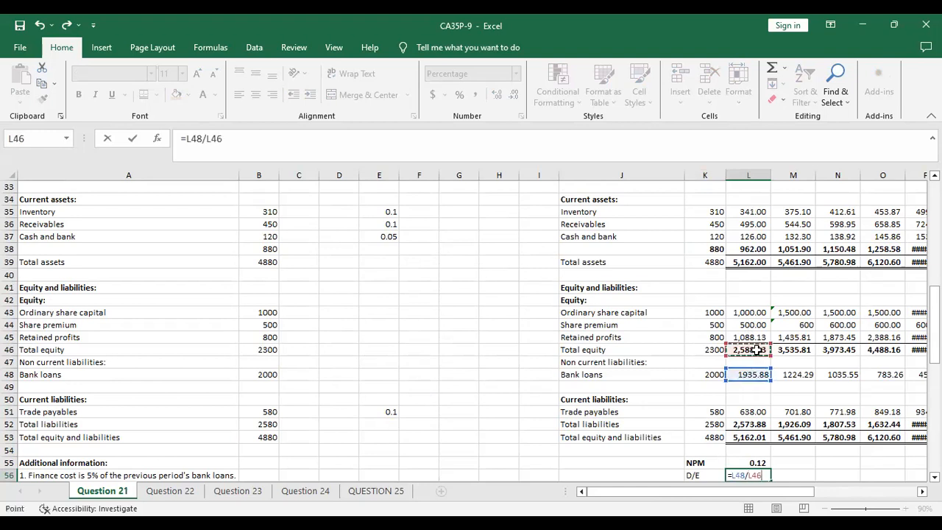
key("Return")
Step: Fill the NPM and D/E formulas from L55:L56 across to column P and widen column P to fit its figures
scroll(762, 368, "down", 2)
left_click_drag(758, 377, 716, 374)
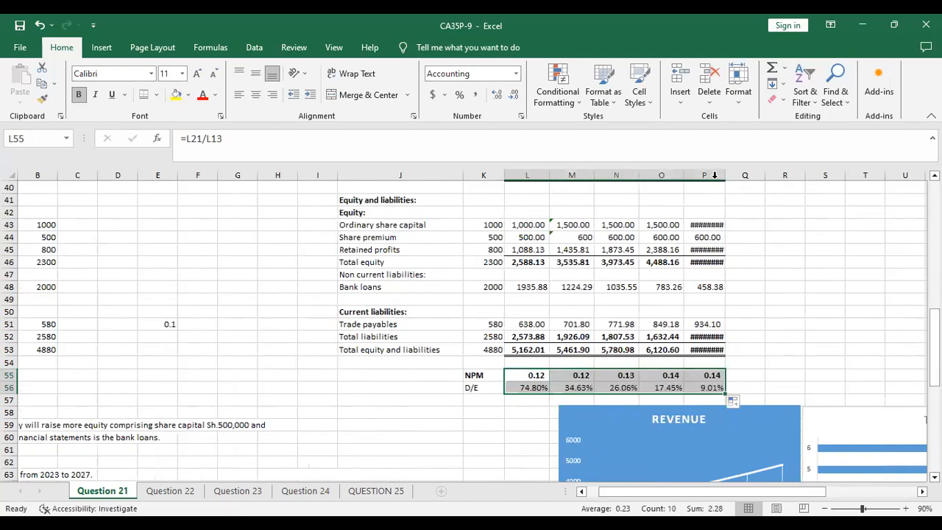
left_click_drag(726, 175, 744, 175)
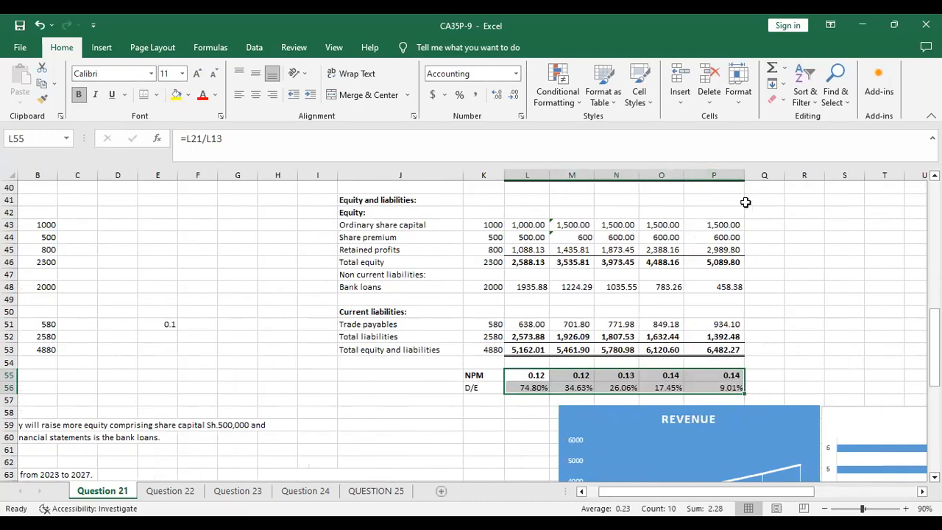
left_click(801, 326)
Step: Insert a line chart of the NPM row, K55:P55, and apply the blue-background chart style with drop lines
left_click_drag(472, 374, 721, 375)
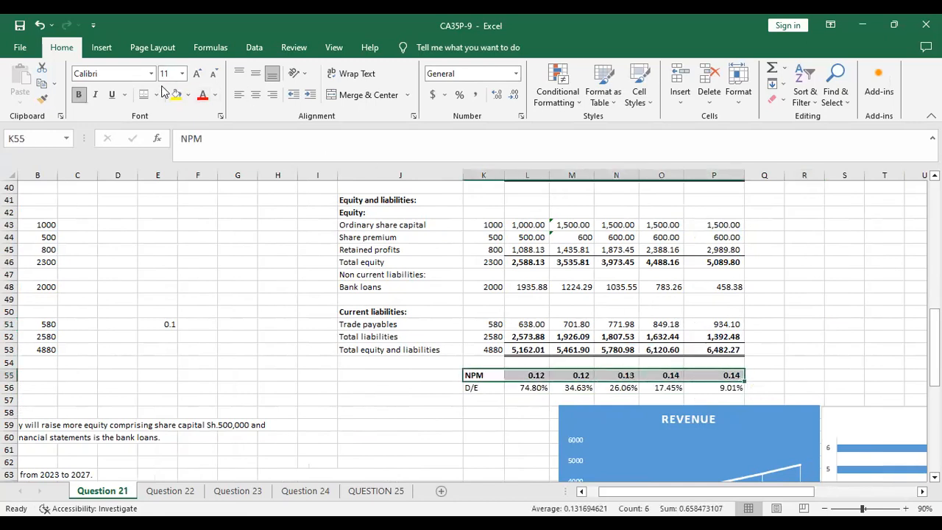
left_click(102, 48)
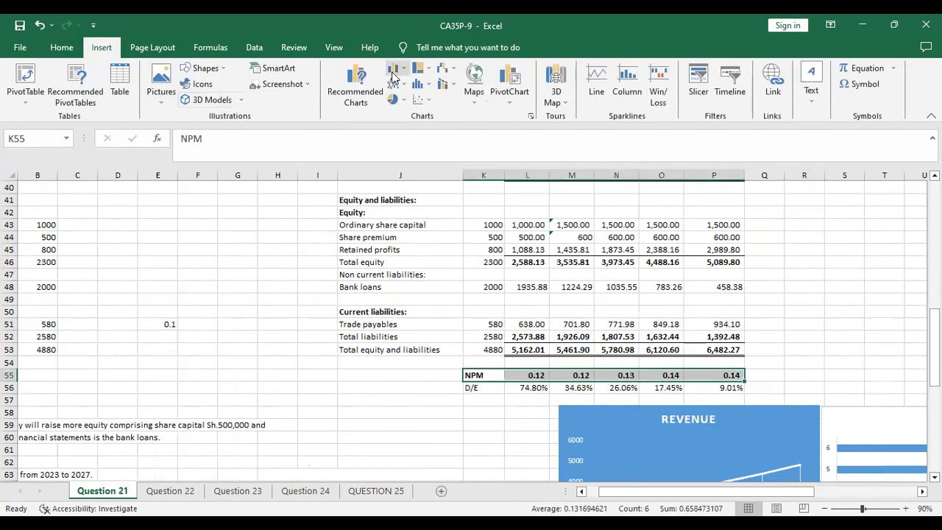
left_click(377, 87)
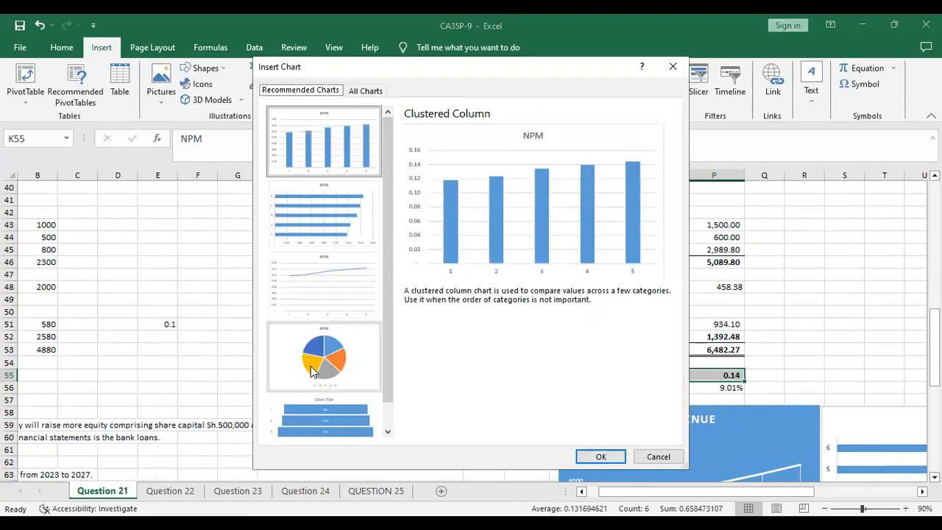
left_click(296, 273)
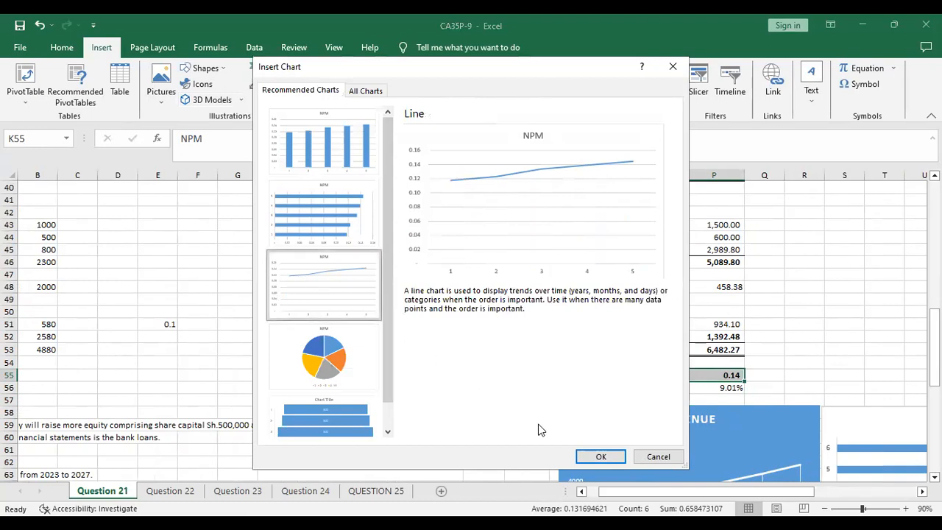
left_click(604, 457)
left_click(270, 84)
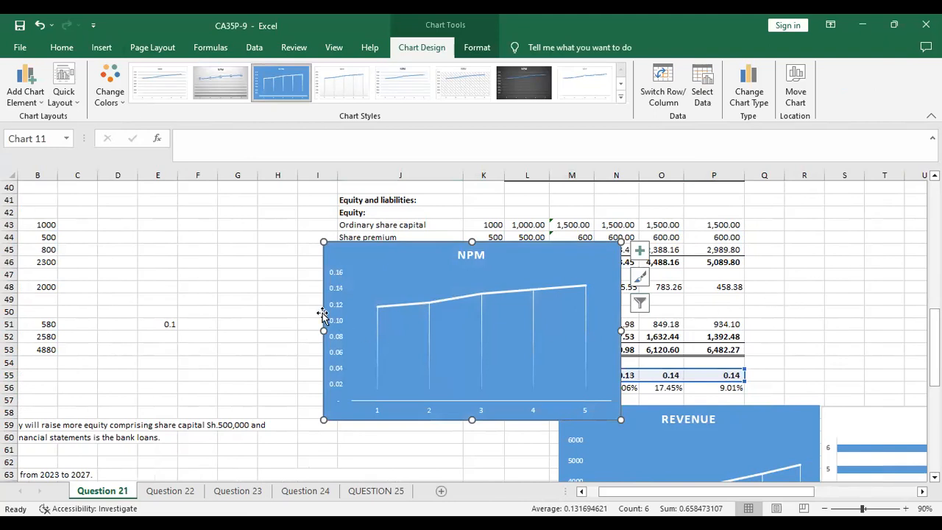
left_click(252, 289)
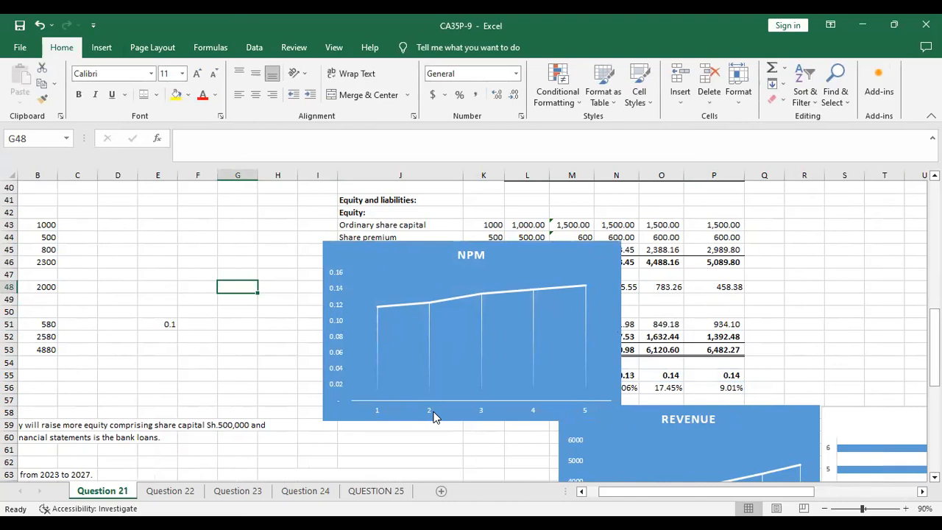
Step: Set the NPM chart's horizontal axis labels to the year headings 2023 to 2027 in L29:P29
right_click(434, 417)
left_click(479, 335)
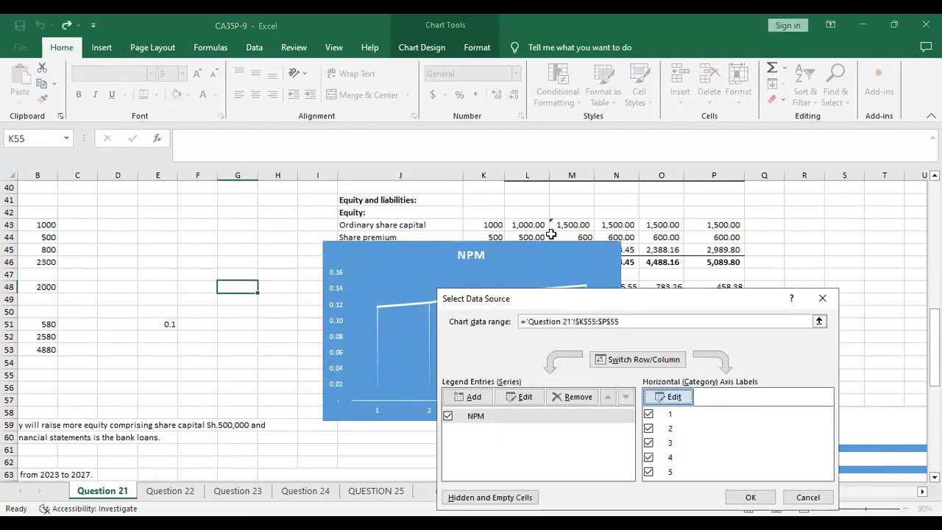
scroll(552, 214, "up", 5)
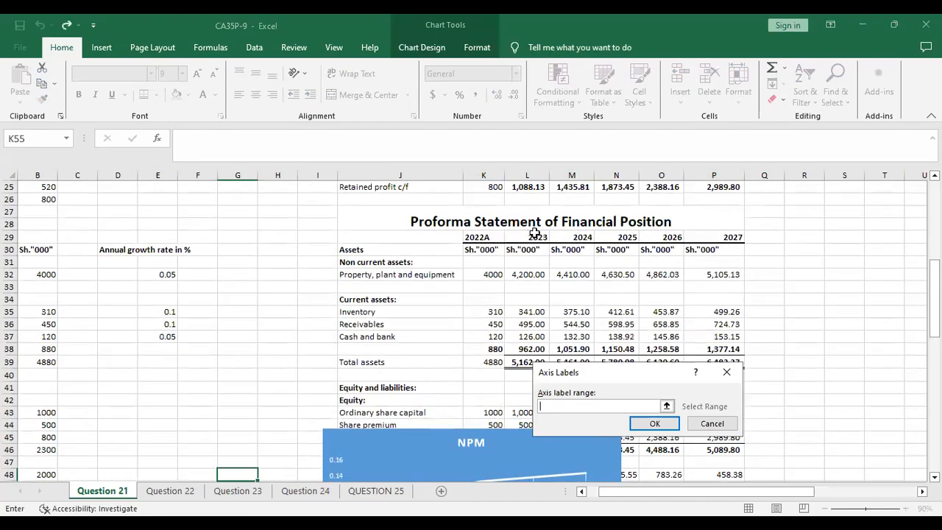
left_click(534, 235)
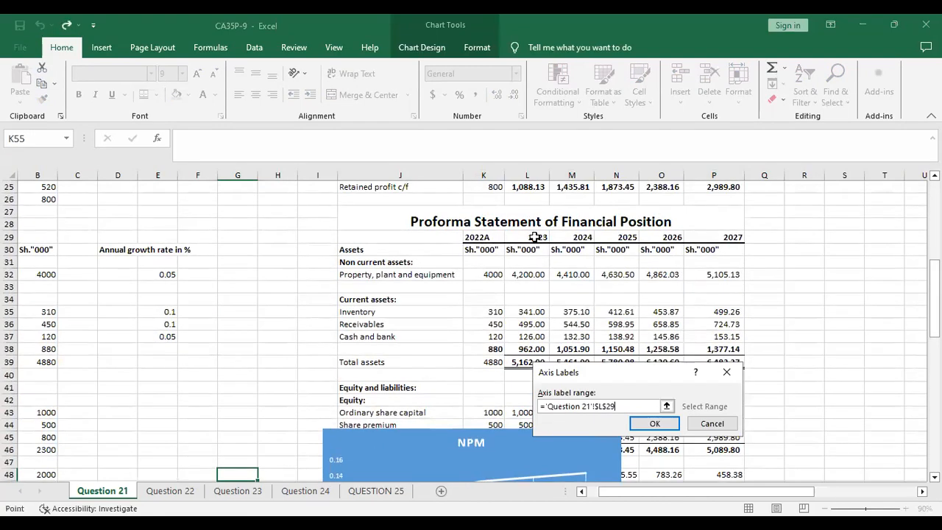
left_click(732, 237, "shift")
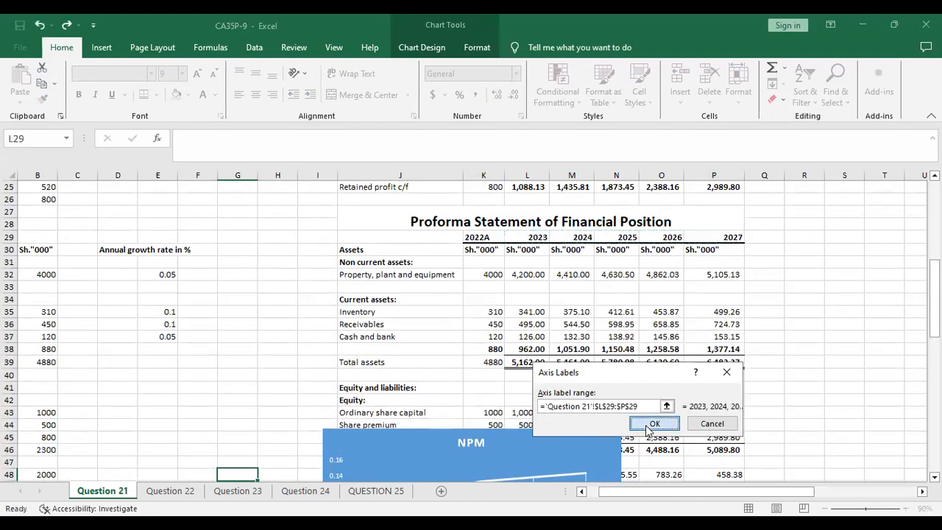
left_click(655, 423)
left_click(749, 498)
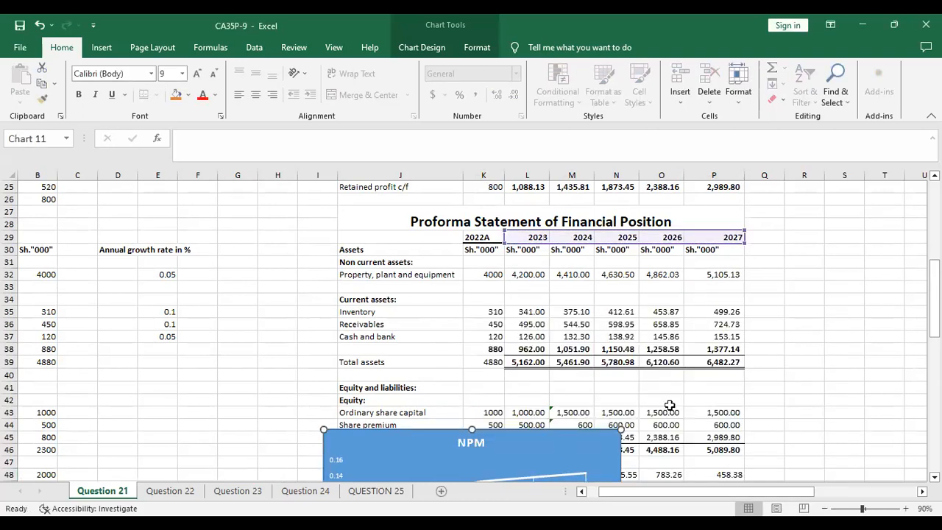
Step: Move the NPM chart off the statement figures to the empty area across columns C to I, beside the liabilities section
scroll(674, 418, "down", 6)
scroll(673, 419, "down", 2)
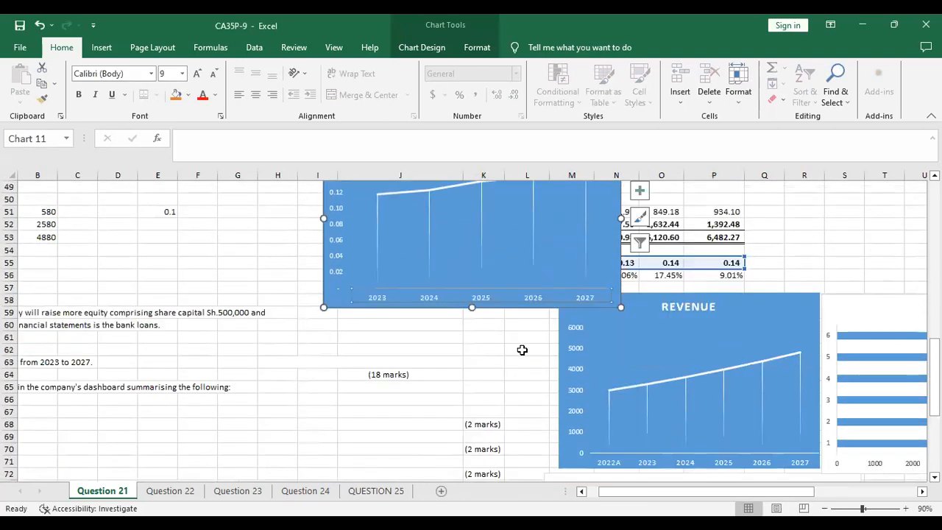
scroll(523, 360, "up", 1)
scroll(525, 360, "up", 3)
left_click_drag(372, 313, 88, 311)
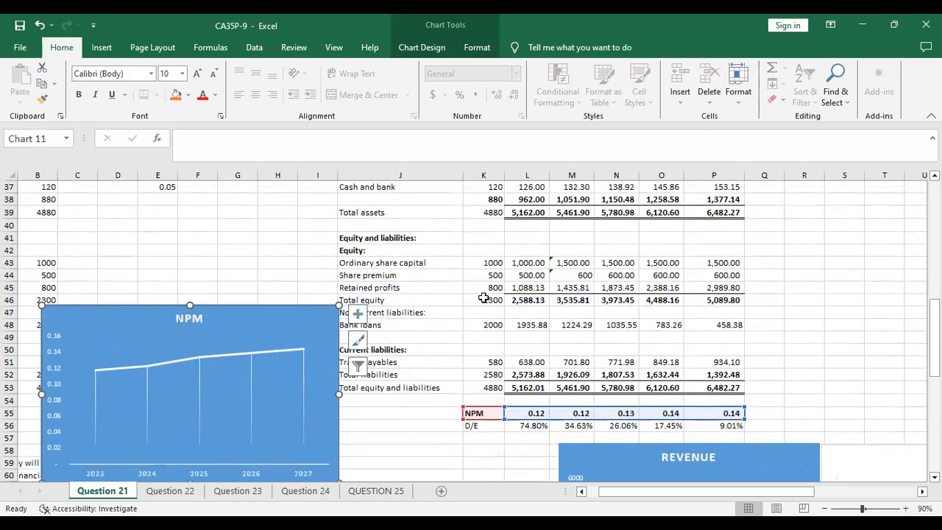
left_click(479, 451)
Step: Insert a pie chart of the D/E row, K56:P56
scroll(503, 409, "down", 2)
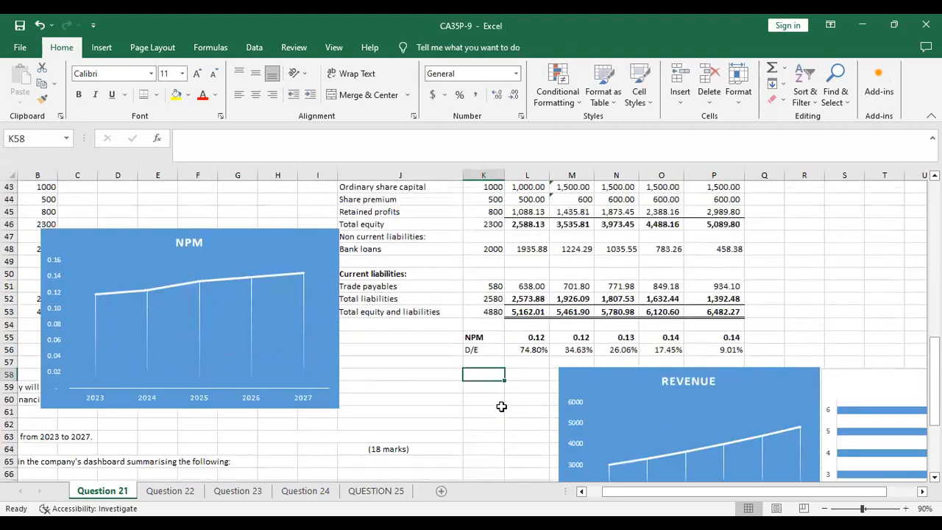
left_click(476, 350)
left_click_drag(537, 350, 739, 351)
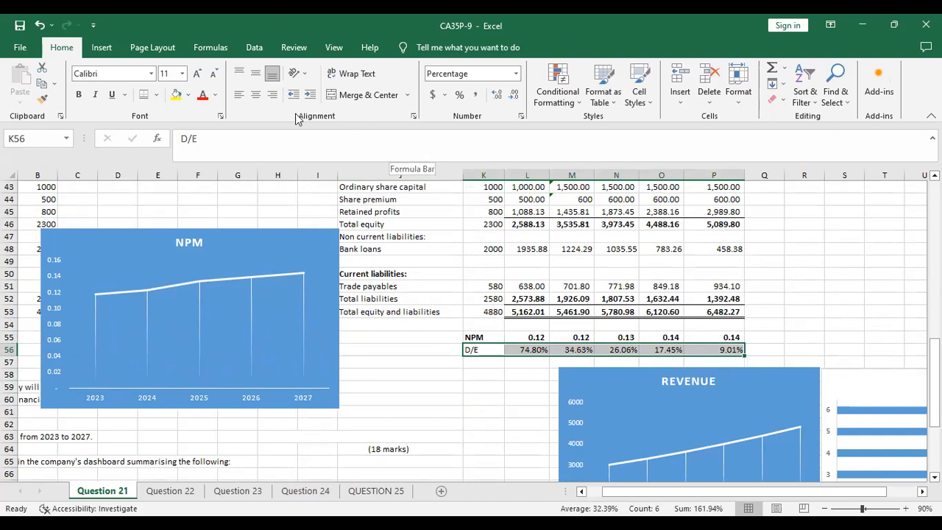
left_click(102, 46)
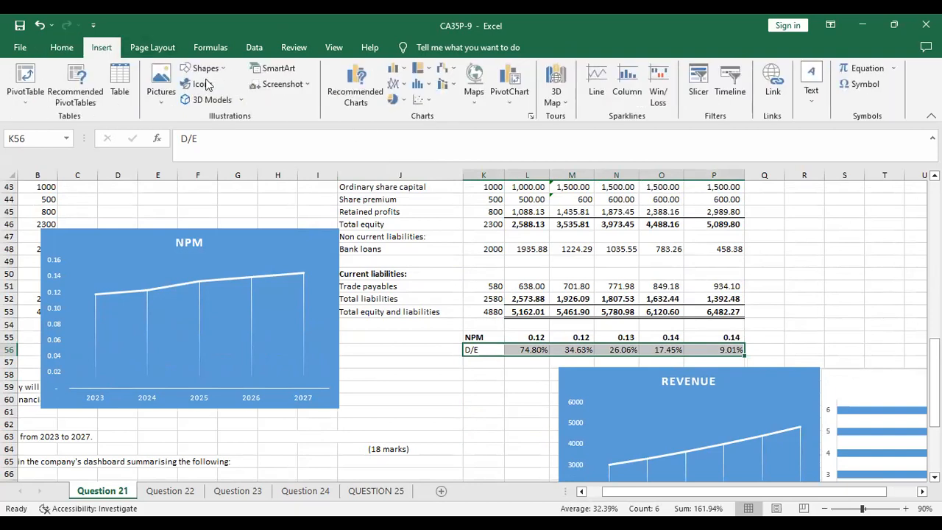
left_click(355, 93)
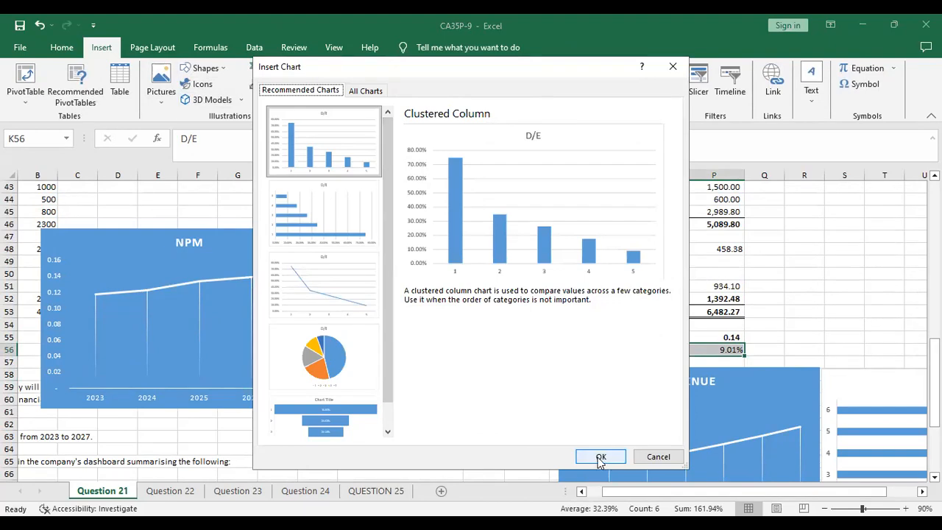
left_click(312, 378)
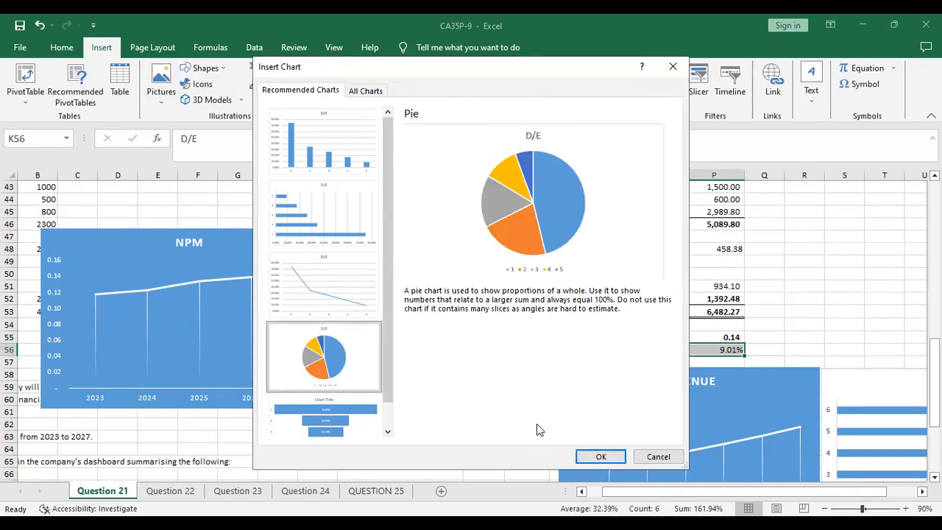
left_click(589, 457)
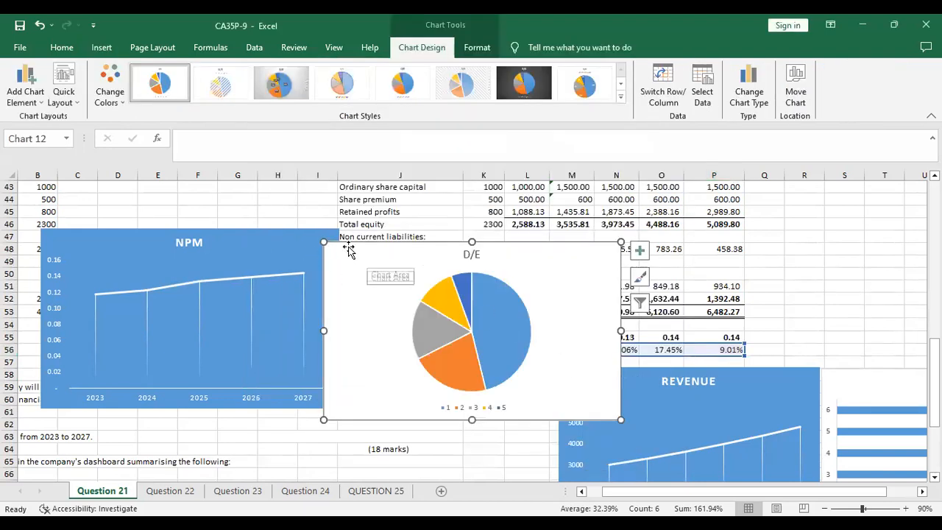
Step: Apply the dark-background chart style to the D/E pie chart and place it below the NPM chart, beside the Revenue chart
left_click_drag(349, 250, 245, 381)
left_click(523, 83)
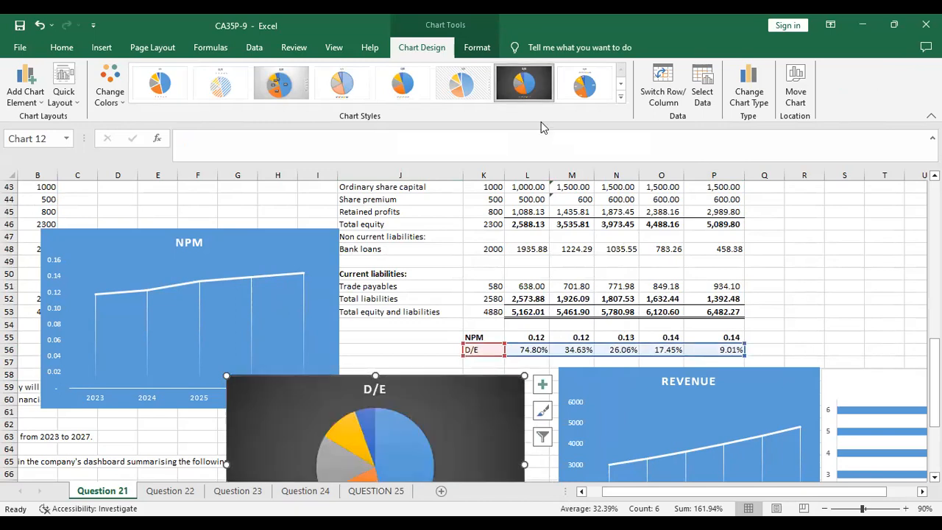
scroll(478, 309, "down", 3)
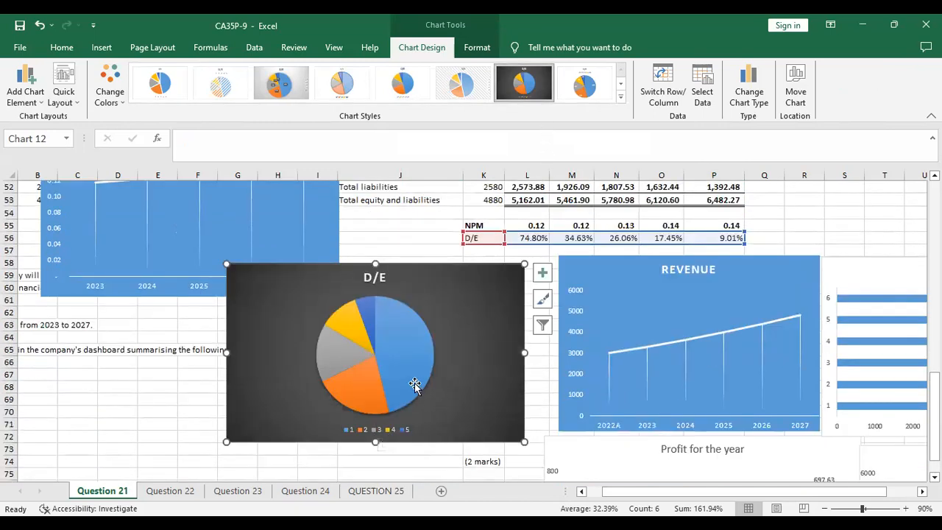
left_click_drag(261, 278, 265, 313)
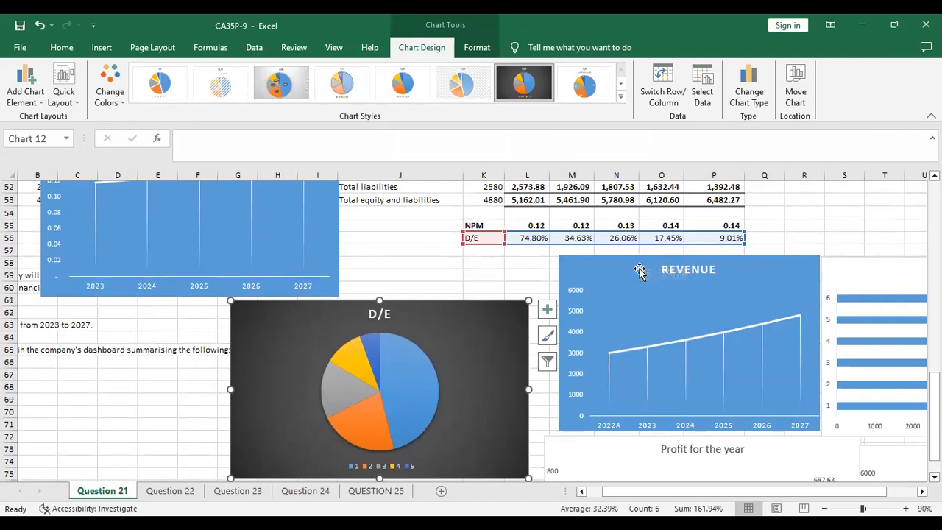
Step: Open the print settings with the D/E pie chart selected
mouse_move(346, 344)
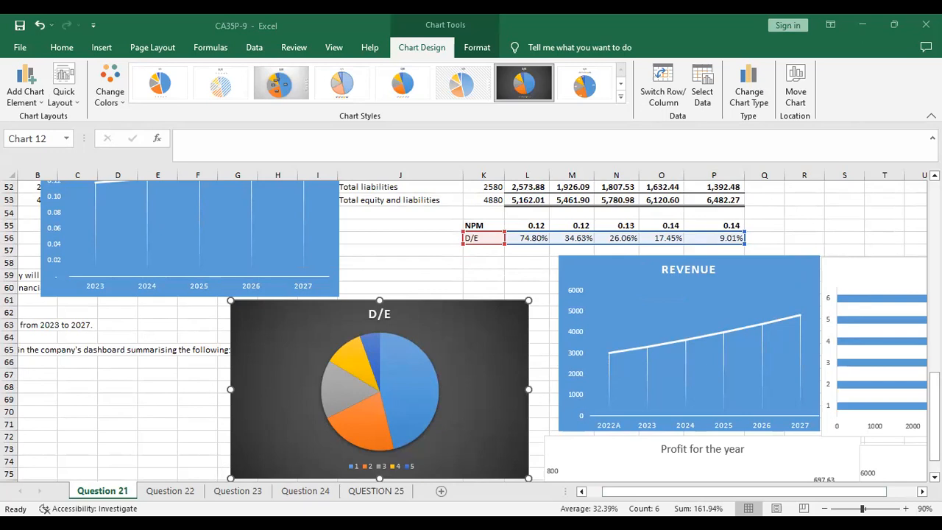
key("ctrl+p")
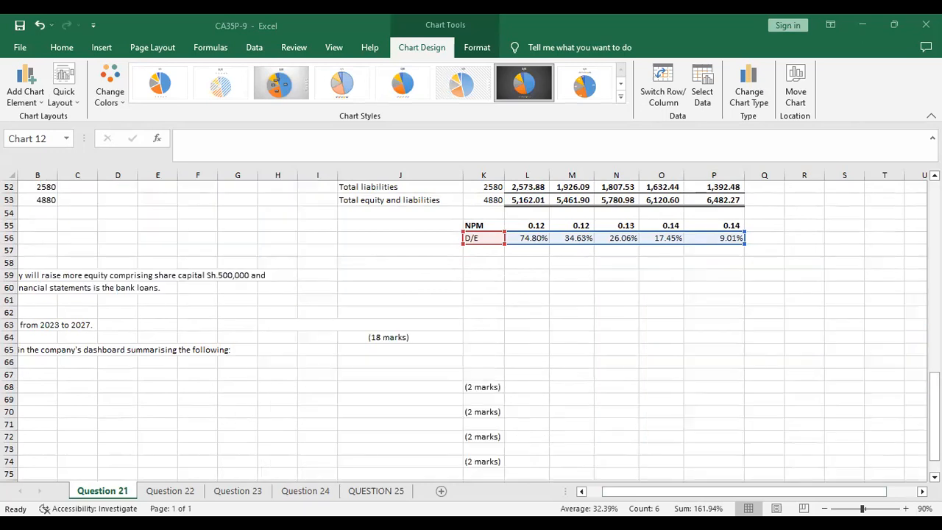